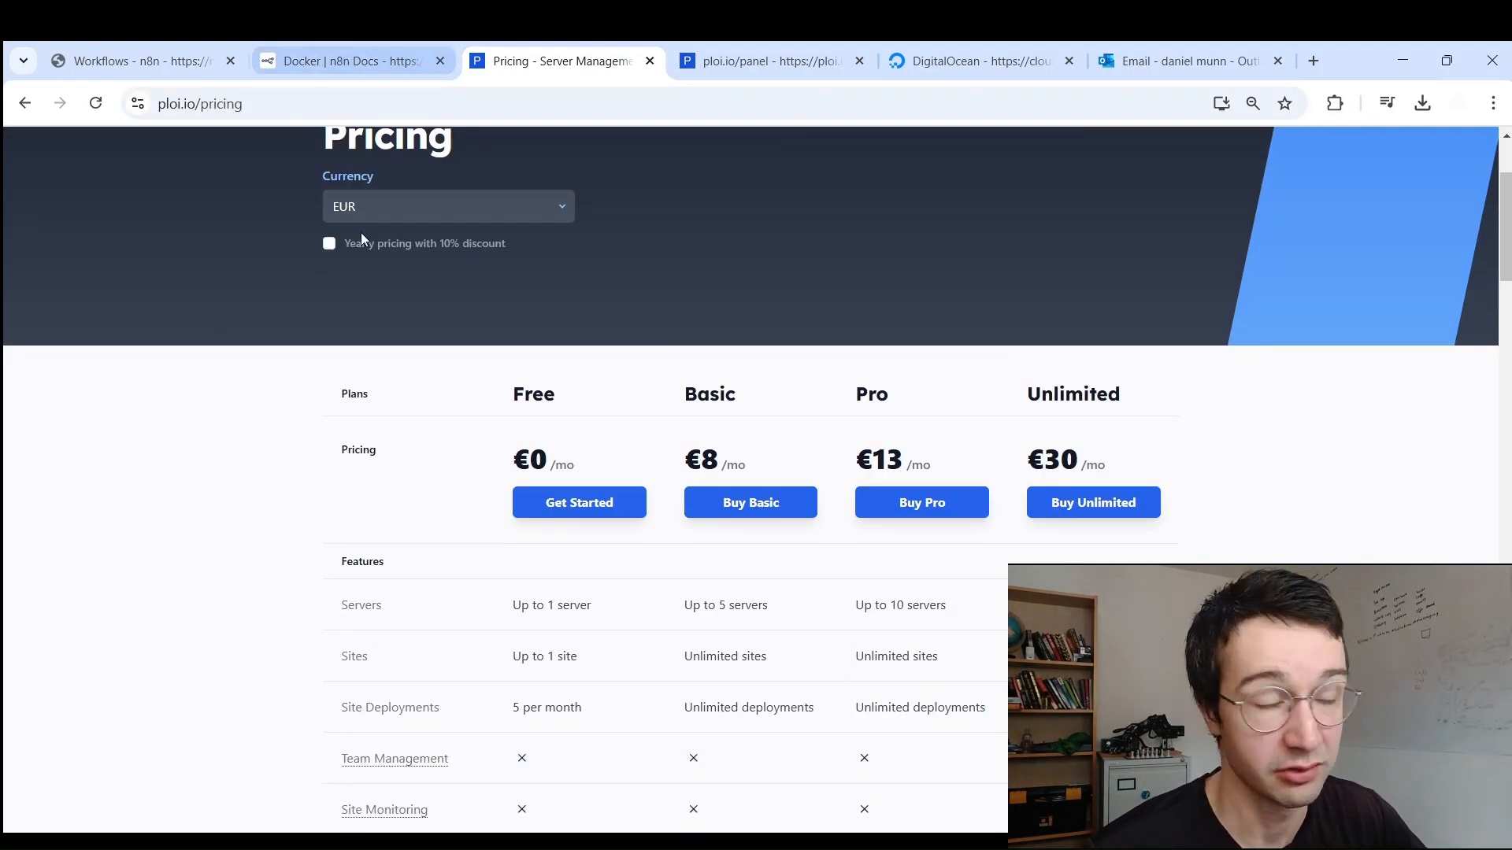
# Step: Leave Ploi's pricing table and bring up DigitalOcean's Applications & API tokens page
pyautogui.scroll(-3, 332, 339)
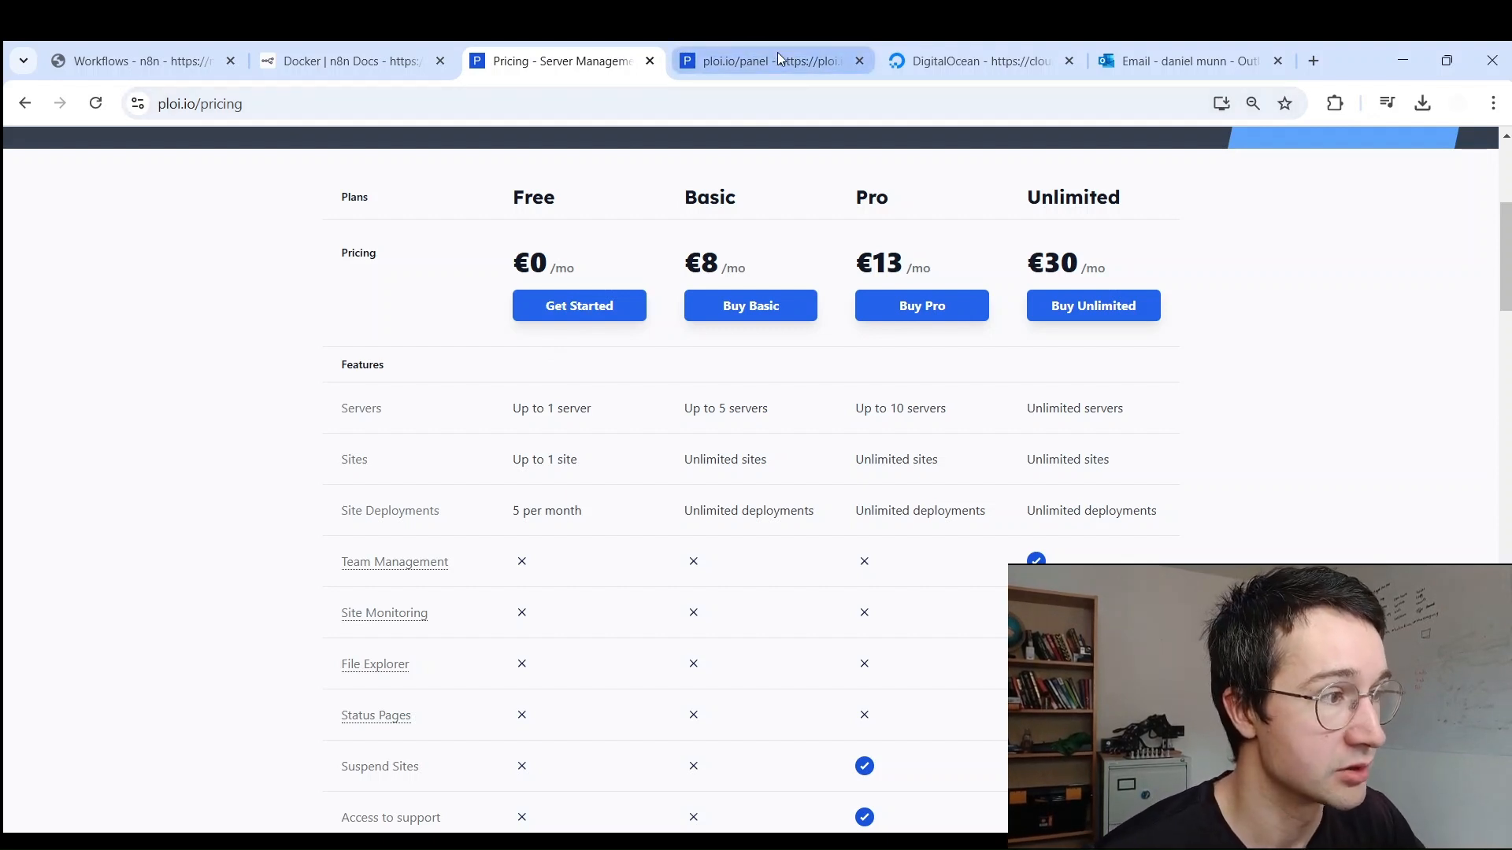
pyautogui.click(951, 48)
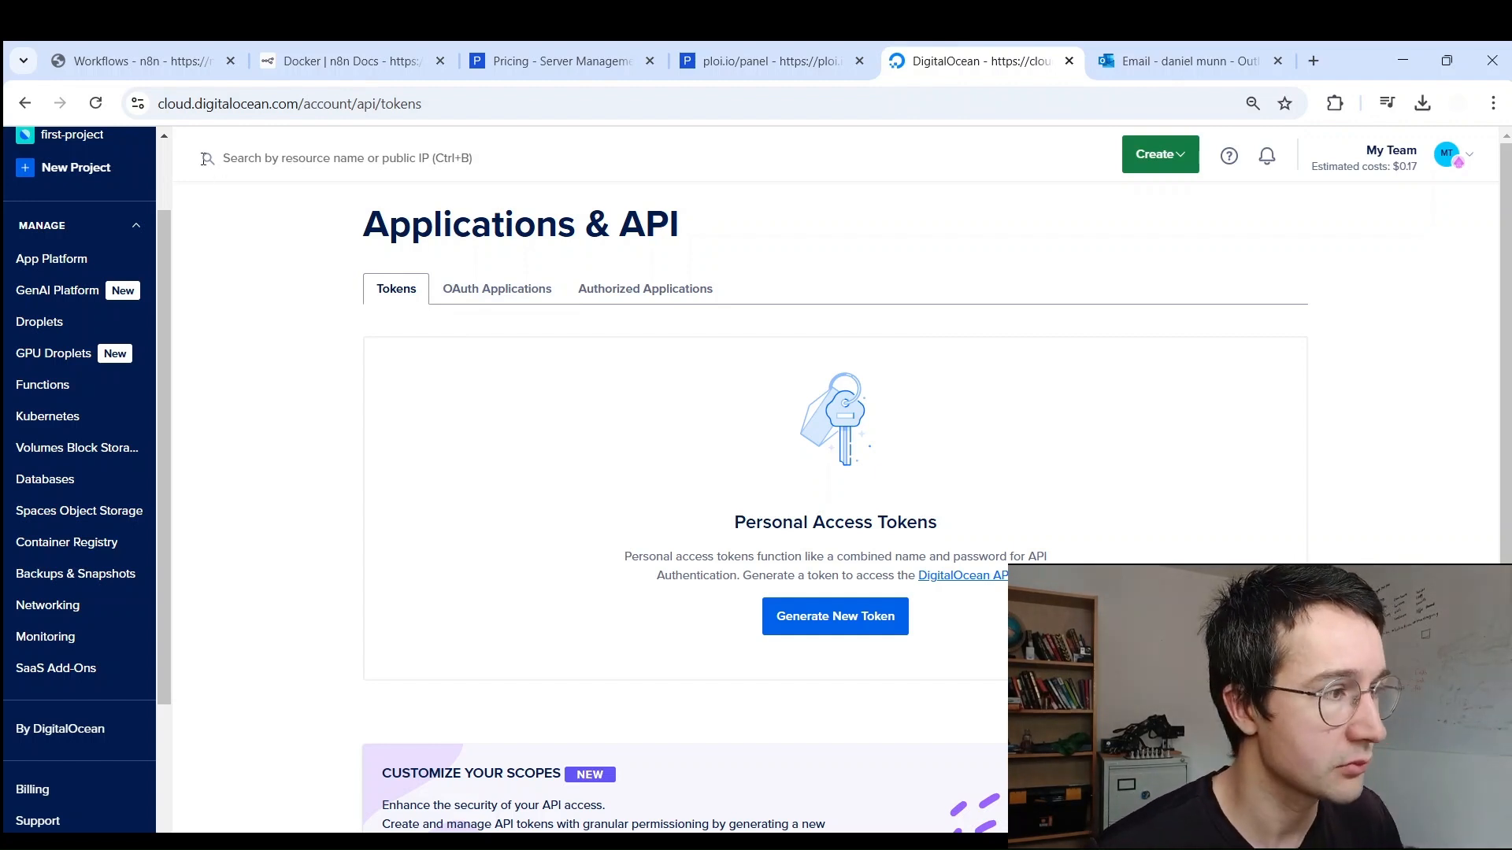
pyautogui.click(195, 105)
pyautogui.moveTo(195, 105); pyautogui.dragTo(345, 107)
pyautogui.doubleClick(212, 107)
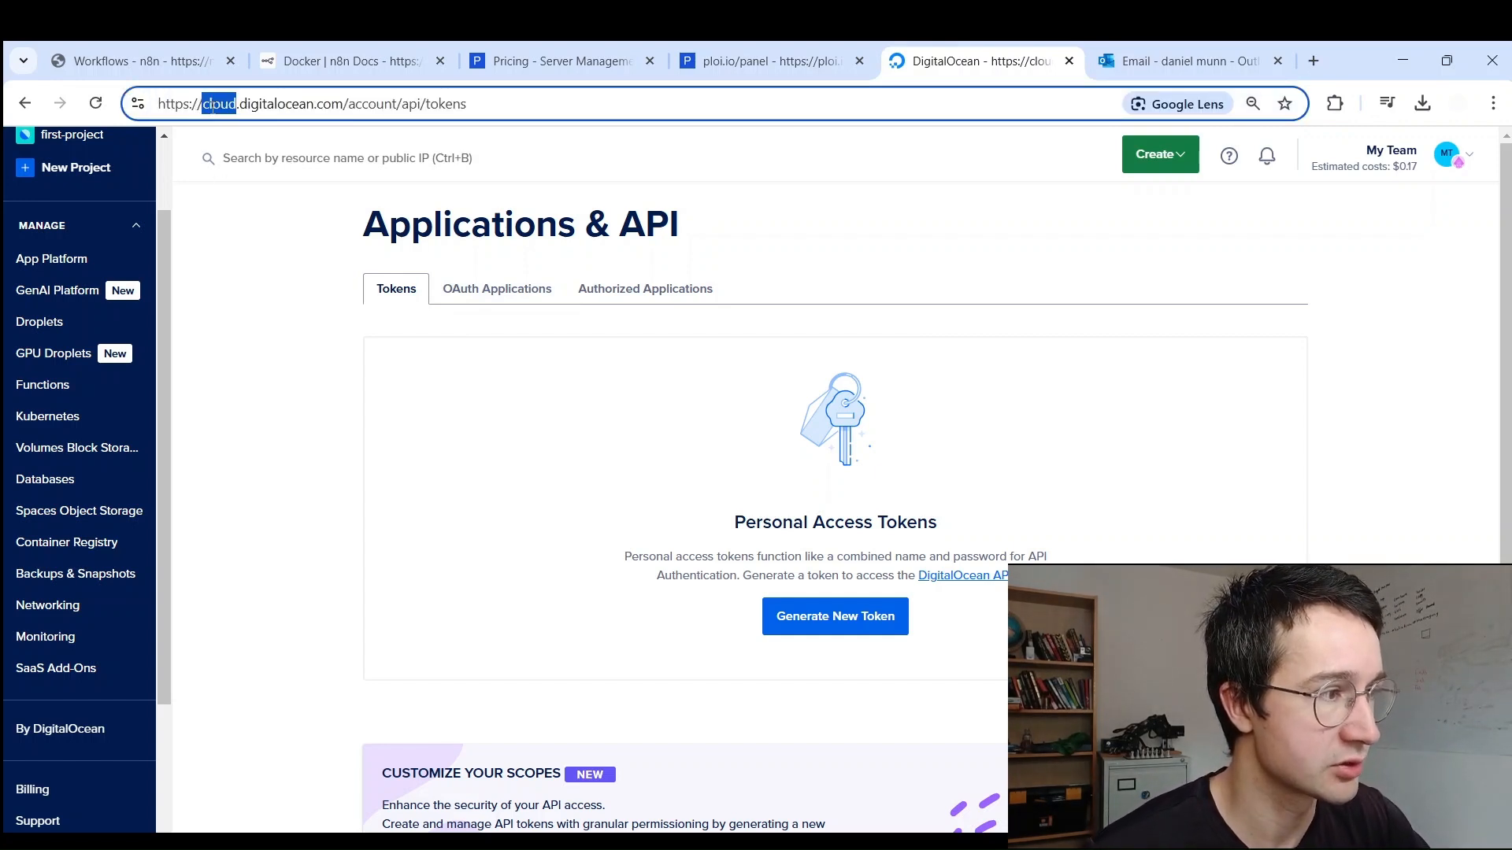
pyautogui.moveTo(213, 107); pyautogui.dragTo(464, 106)
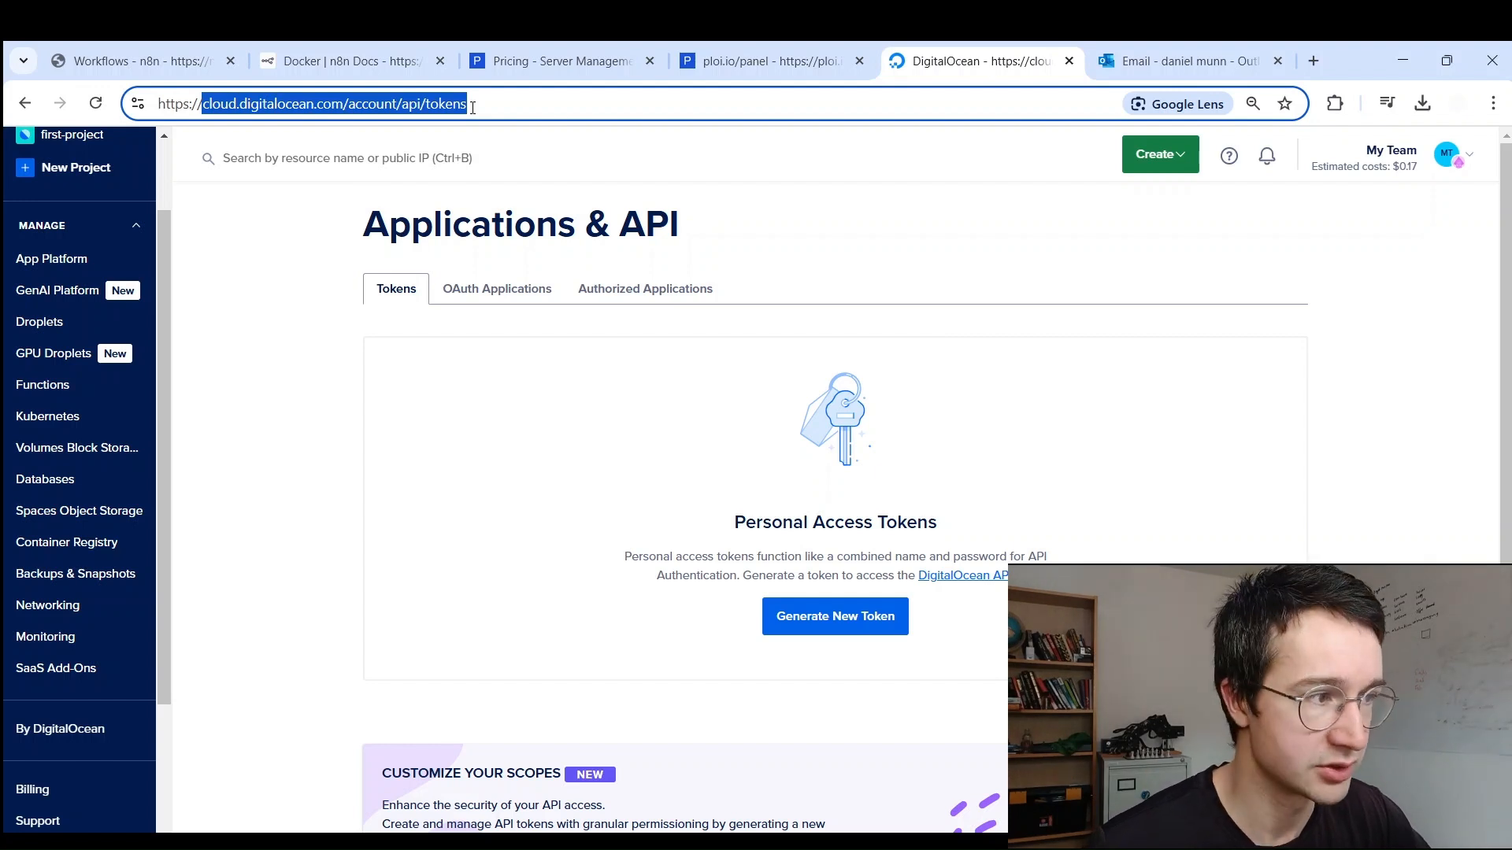
pyautogui.moveTo(203, 106); pyautogui.dragTo(465, 106)
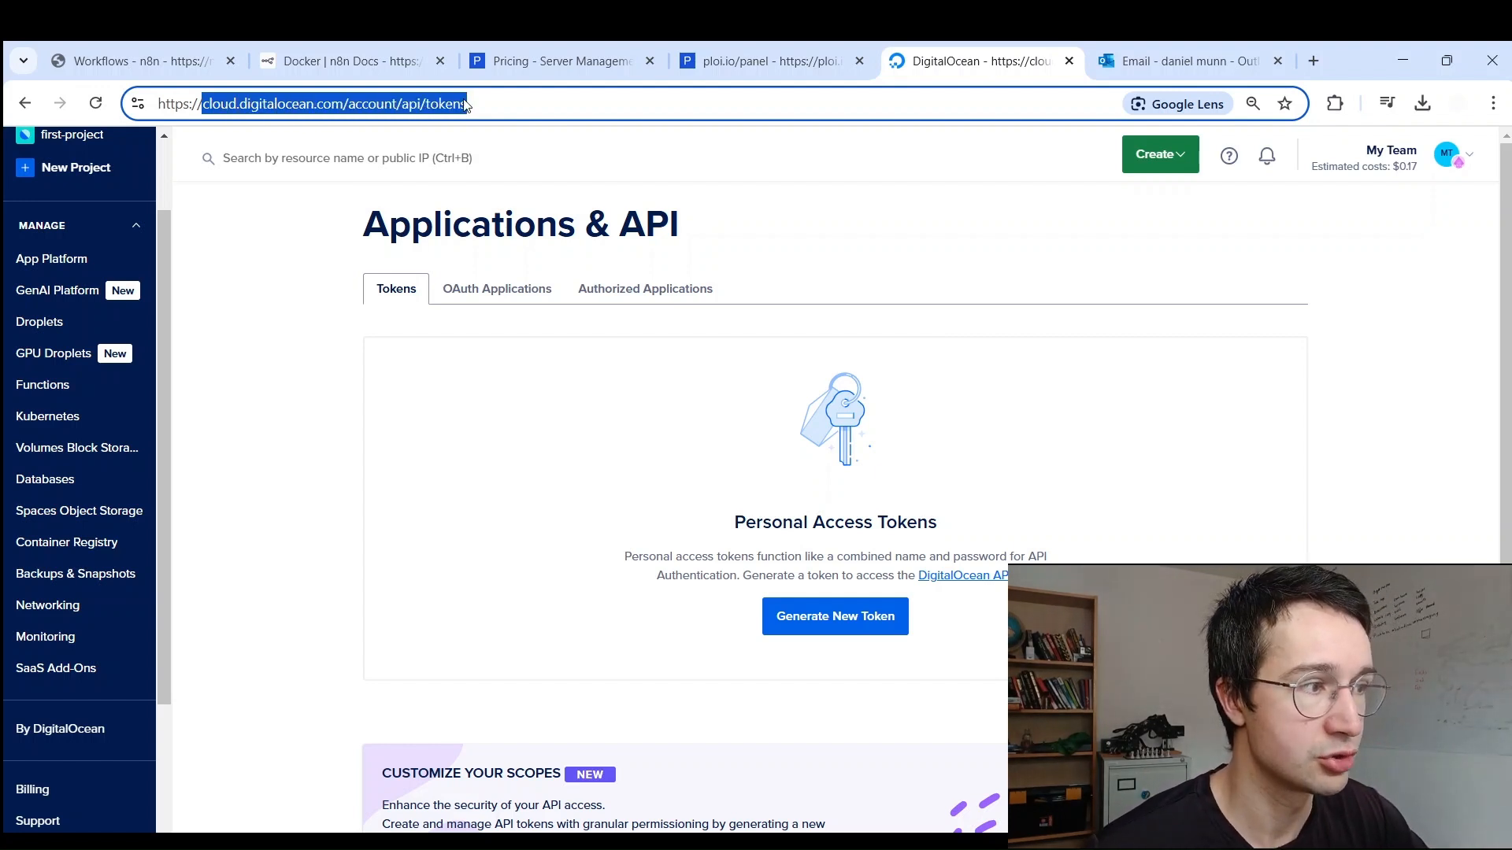
pyautogui.moveTo(204, 106); pyautogui.dragTo(476, 108)
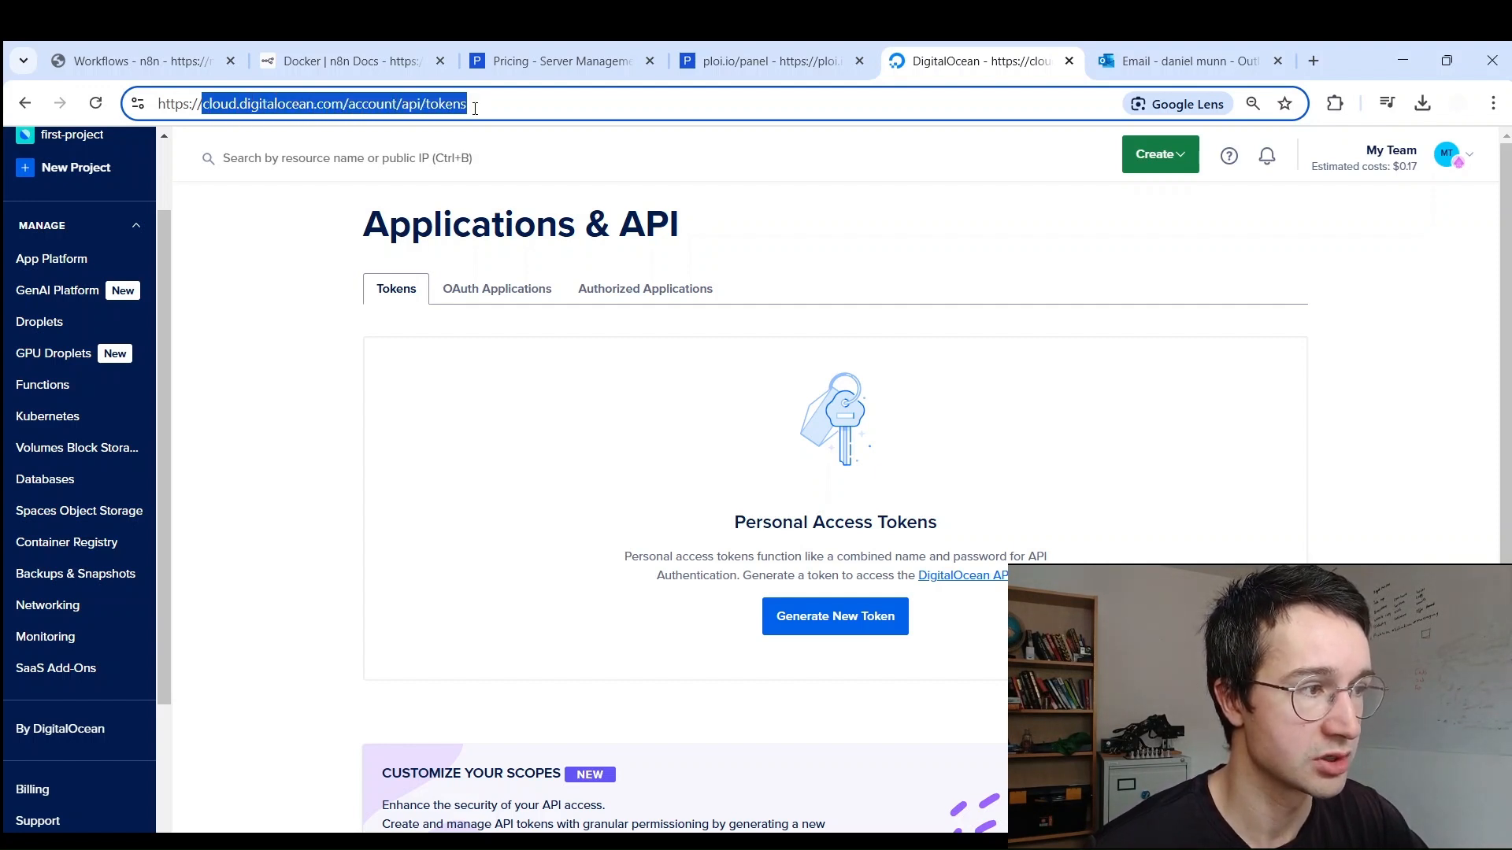
pyautogui.scroll(1, 27, 479)
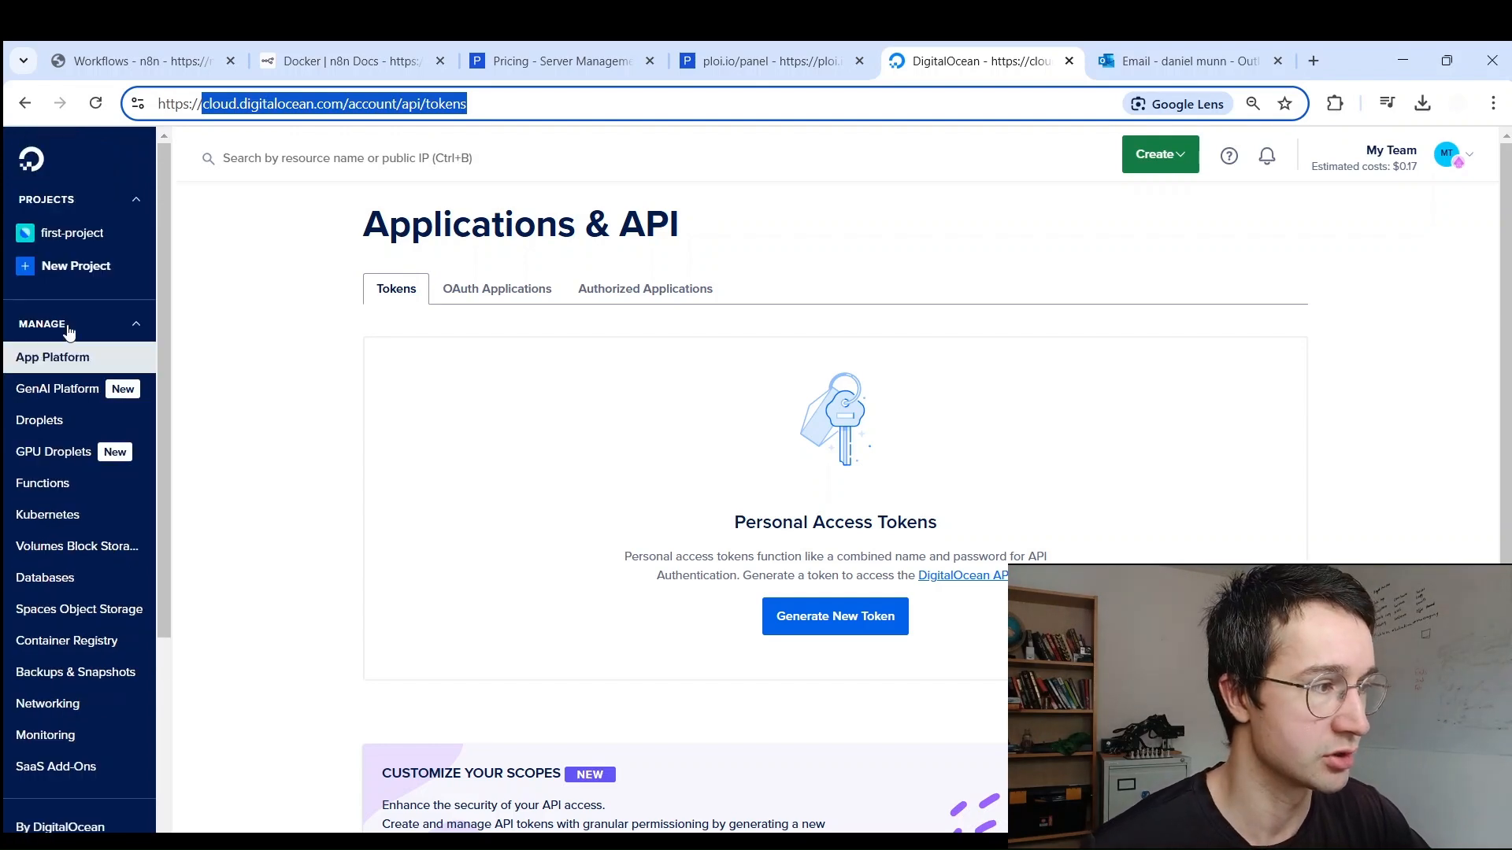
pyautogui.scroll(-3, 82, 578)
pyautogui.scroll(-1, 82, 573)
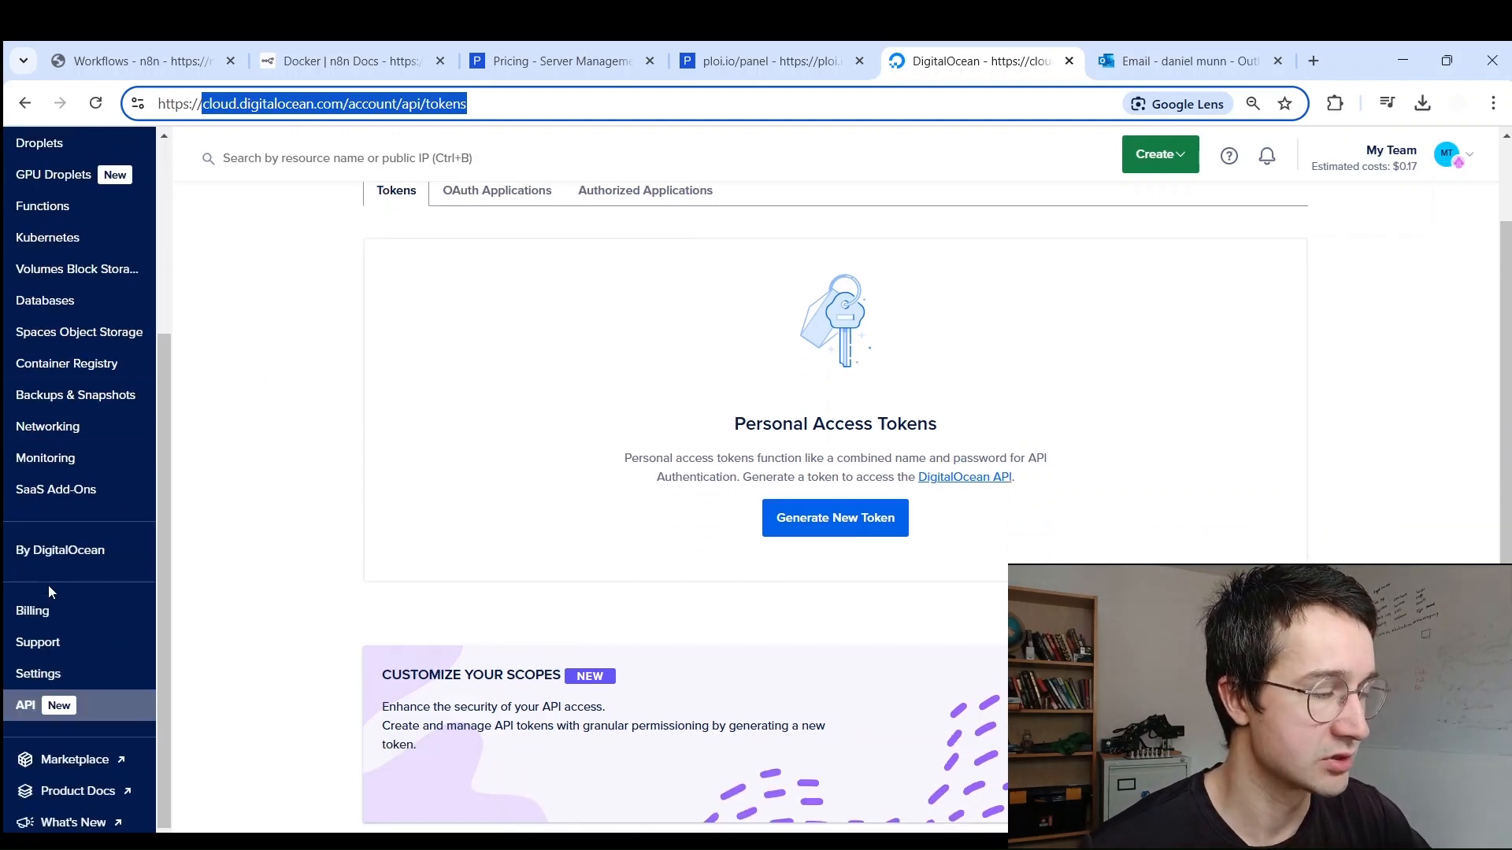
pyautogui.scroll(4, 87, 228)
pyautogui.scroll(-3, 87, 224)
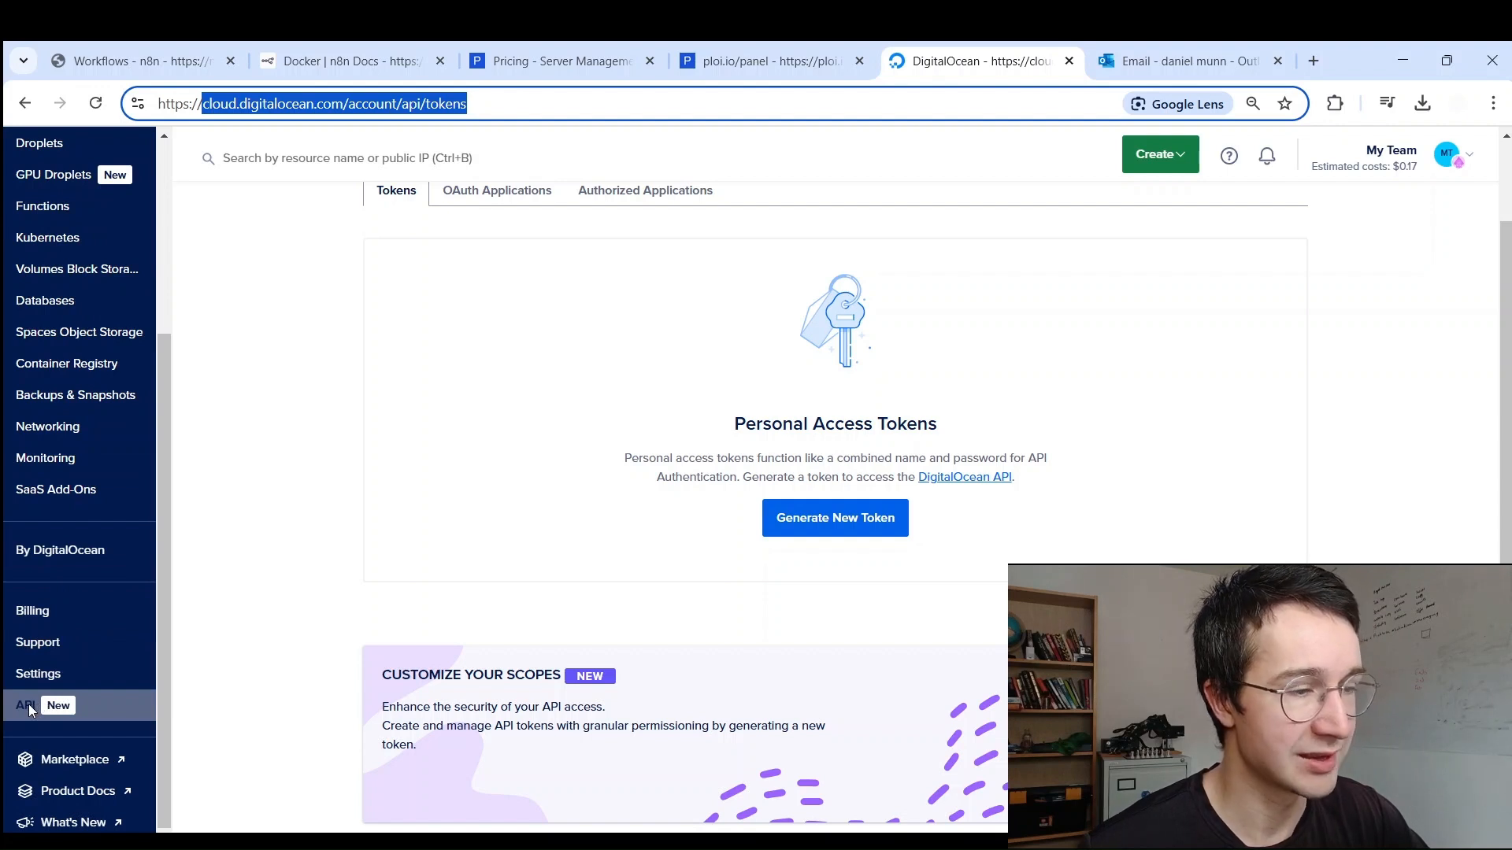
pyautogui.scroll(1, 658, 331)
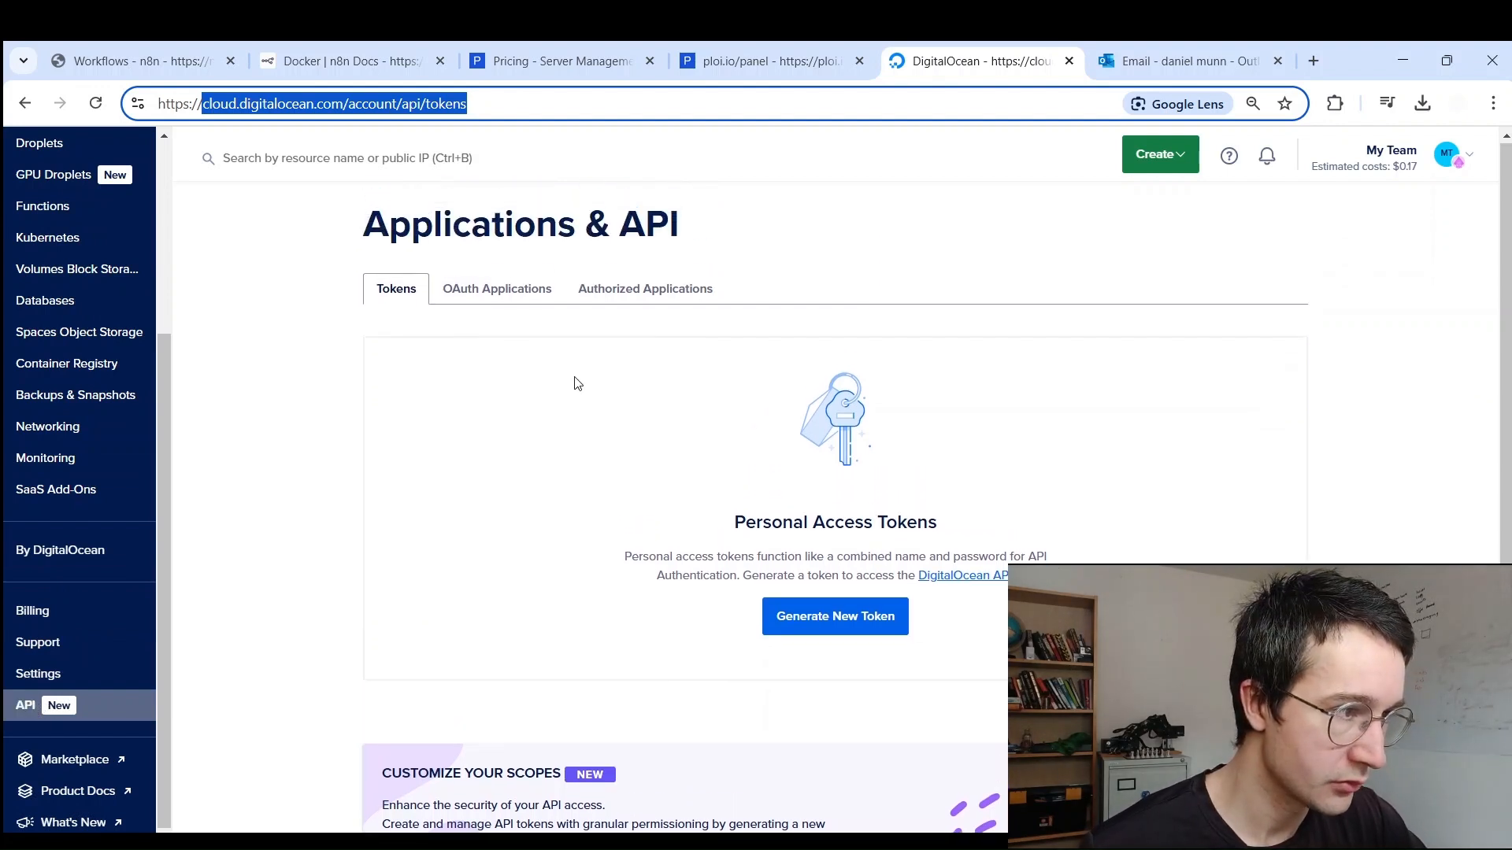
pyautogui.click(576, 379)
pyautogui.scroll(-1, 774, 508)
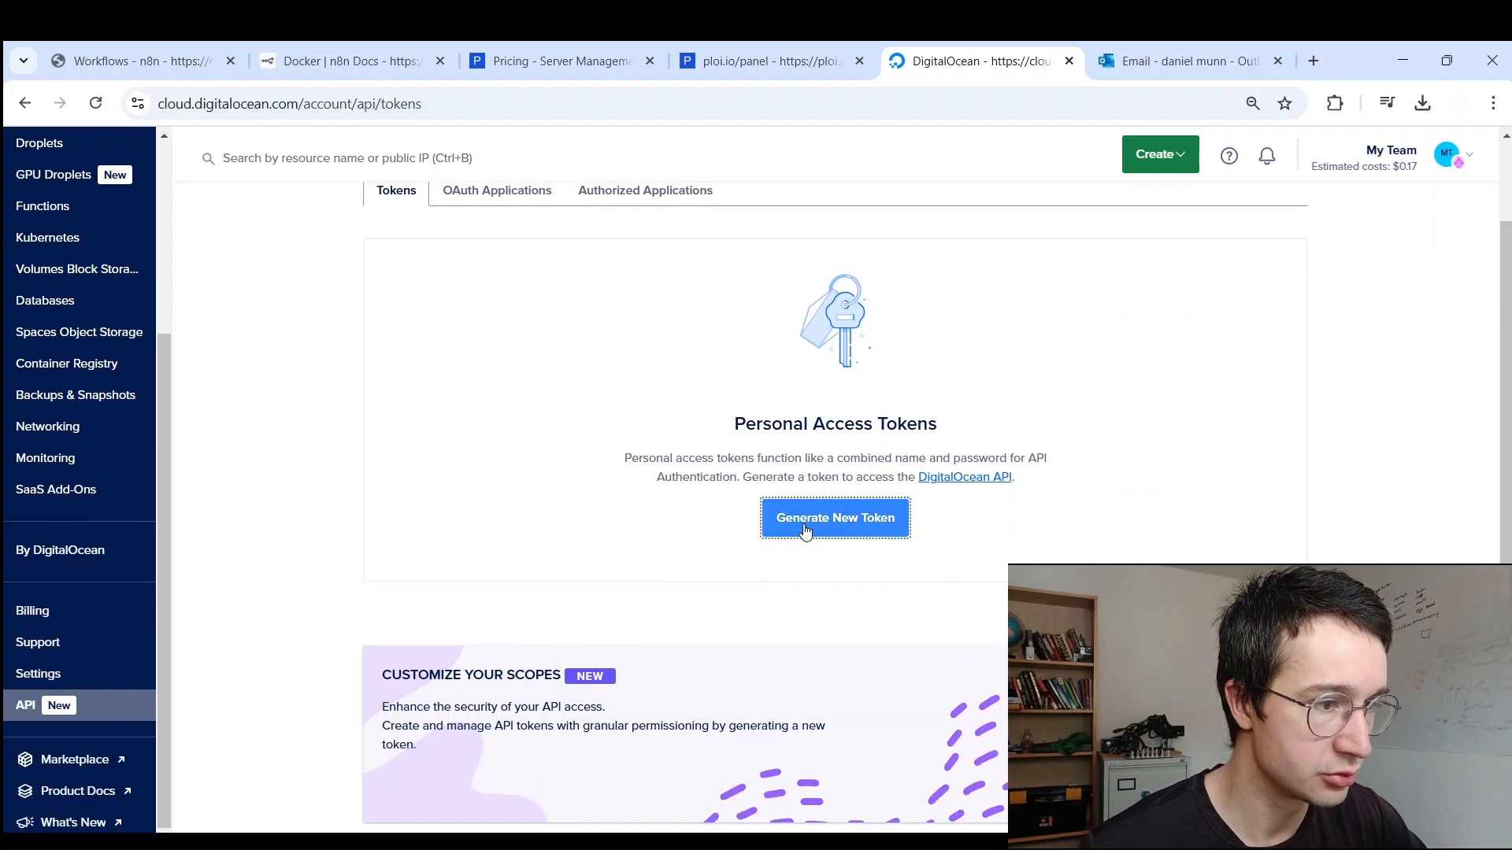
# Step: Set up a new personal access token named ploi with Full Access and 30-day expiration
pyautogui.click(810, 523)
pyautogui.click(512, 373)
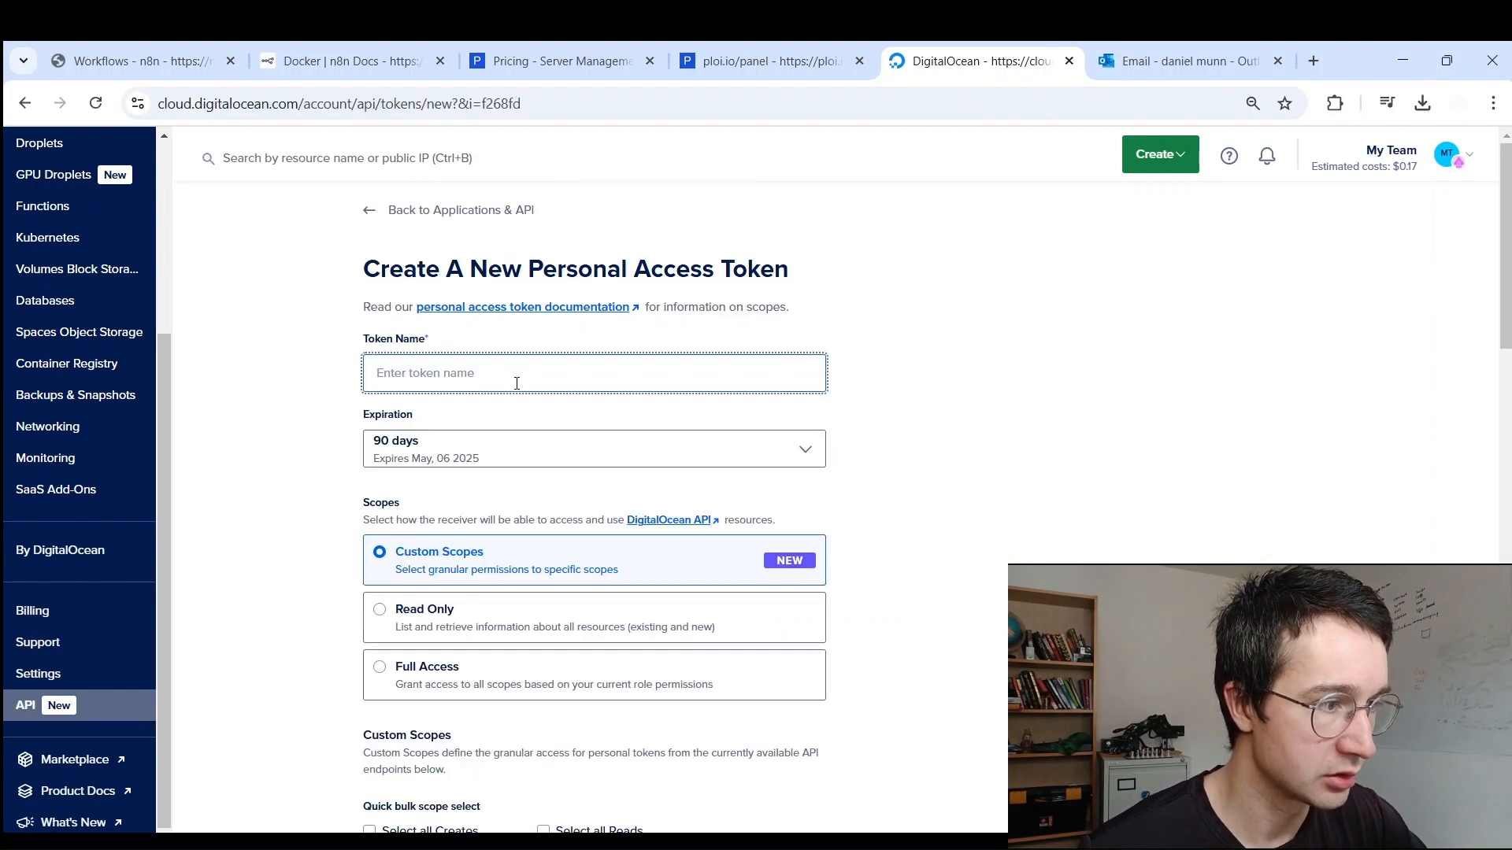
pyautogui.write('ploi')
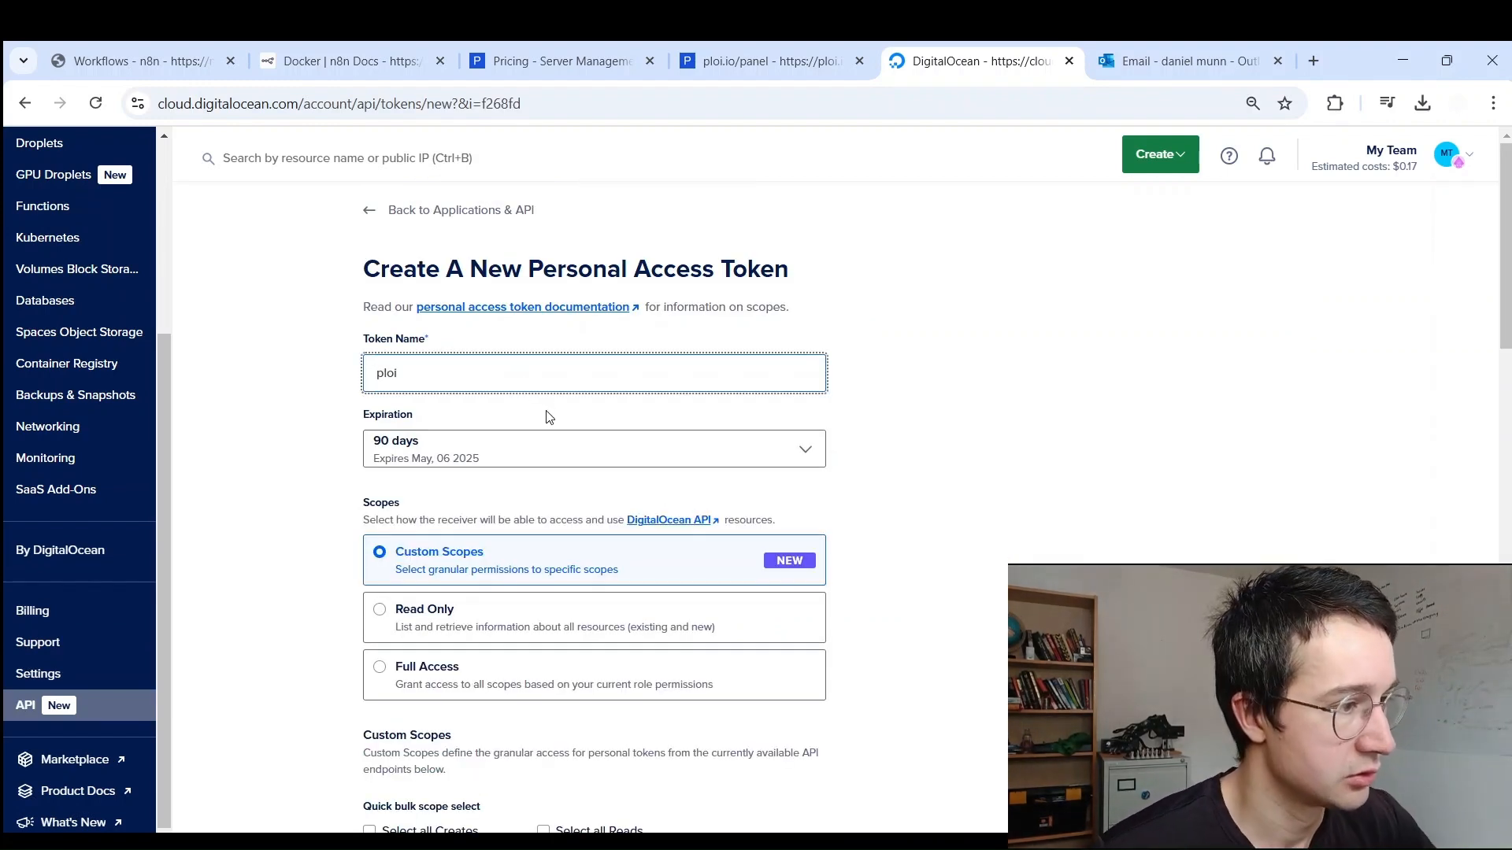
pyautogui.click(530, 453)
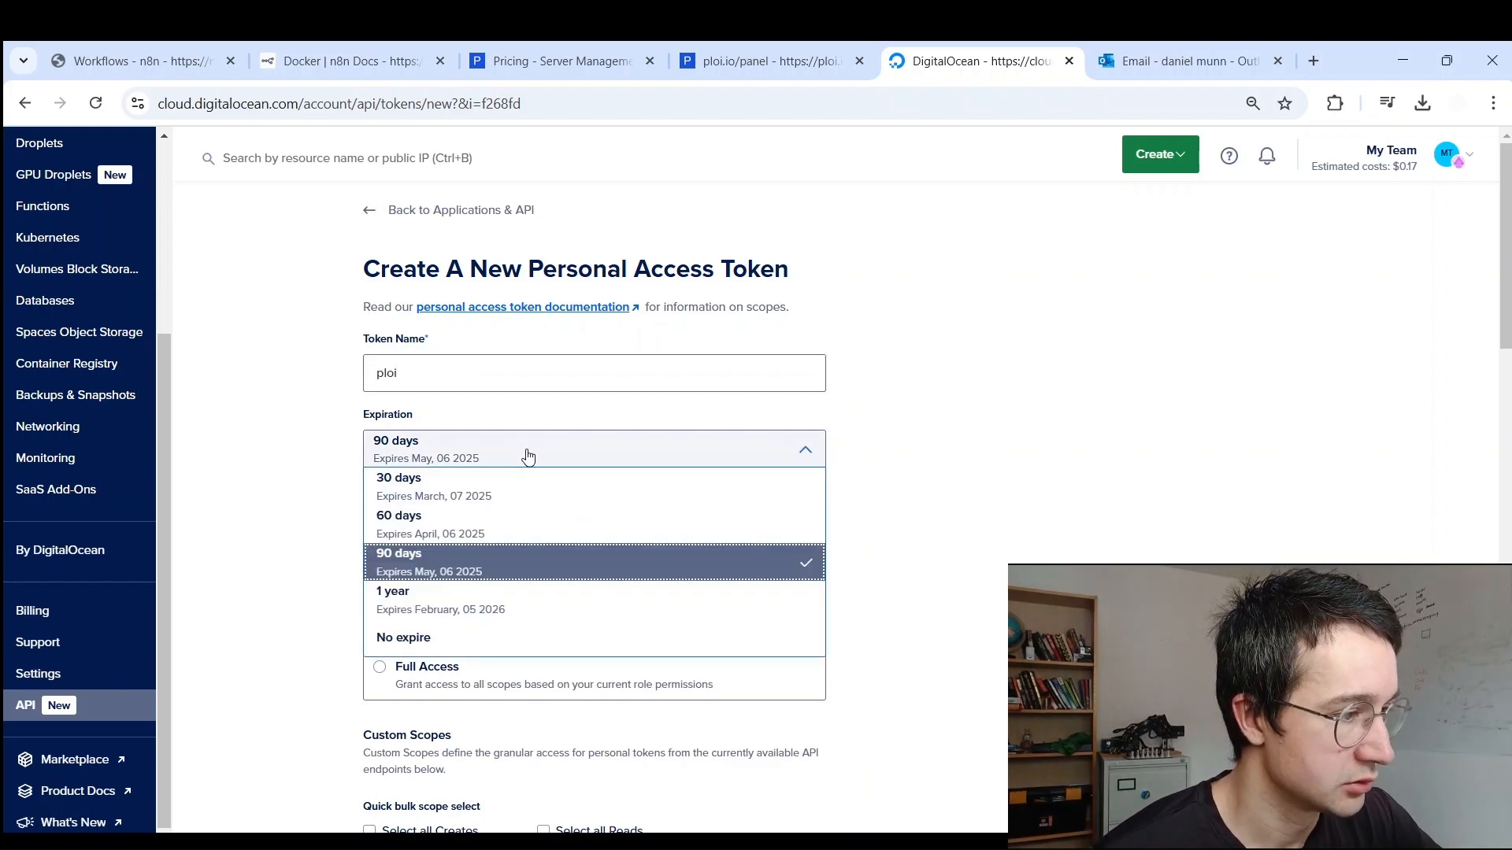
pyautogui.click(472, 638)
pyautogui.scroll(-1, 905, 382)
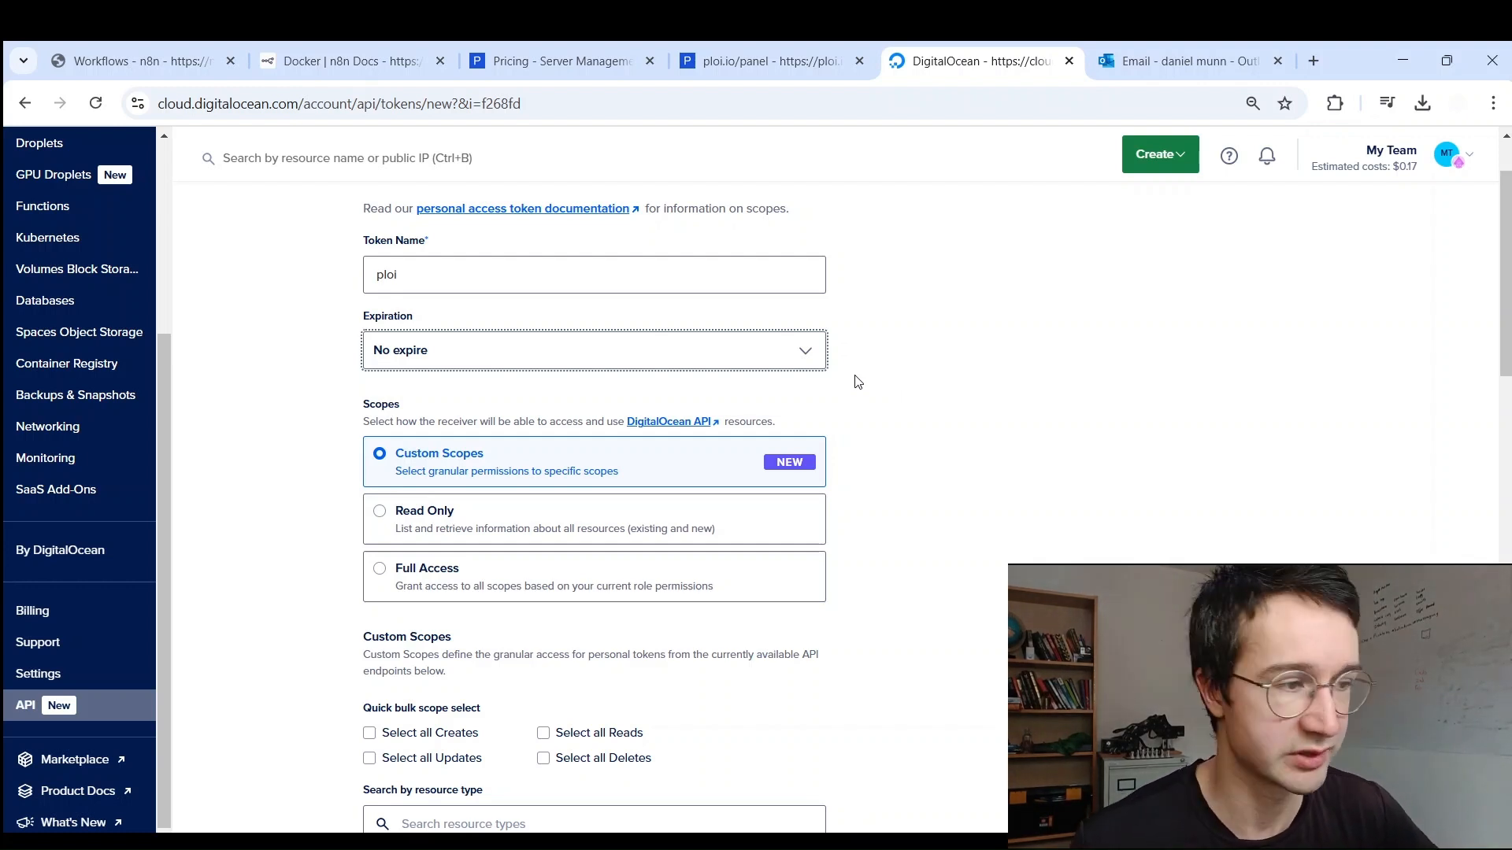
pyautogui.click(520, 353)
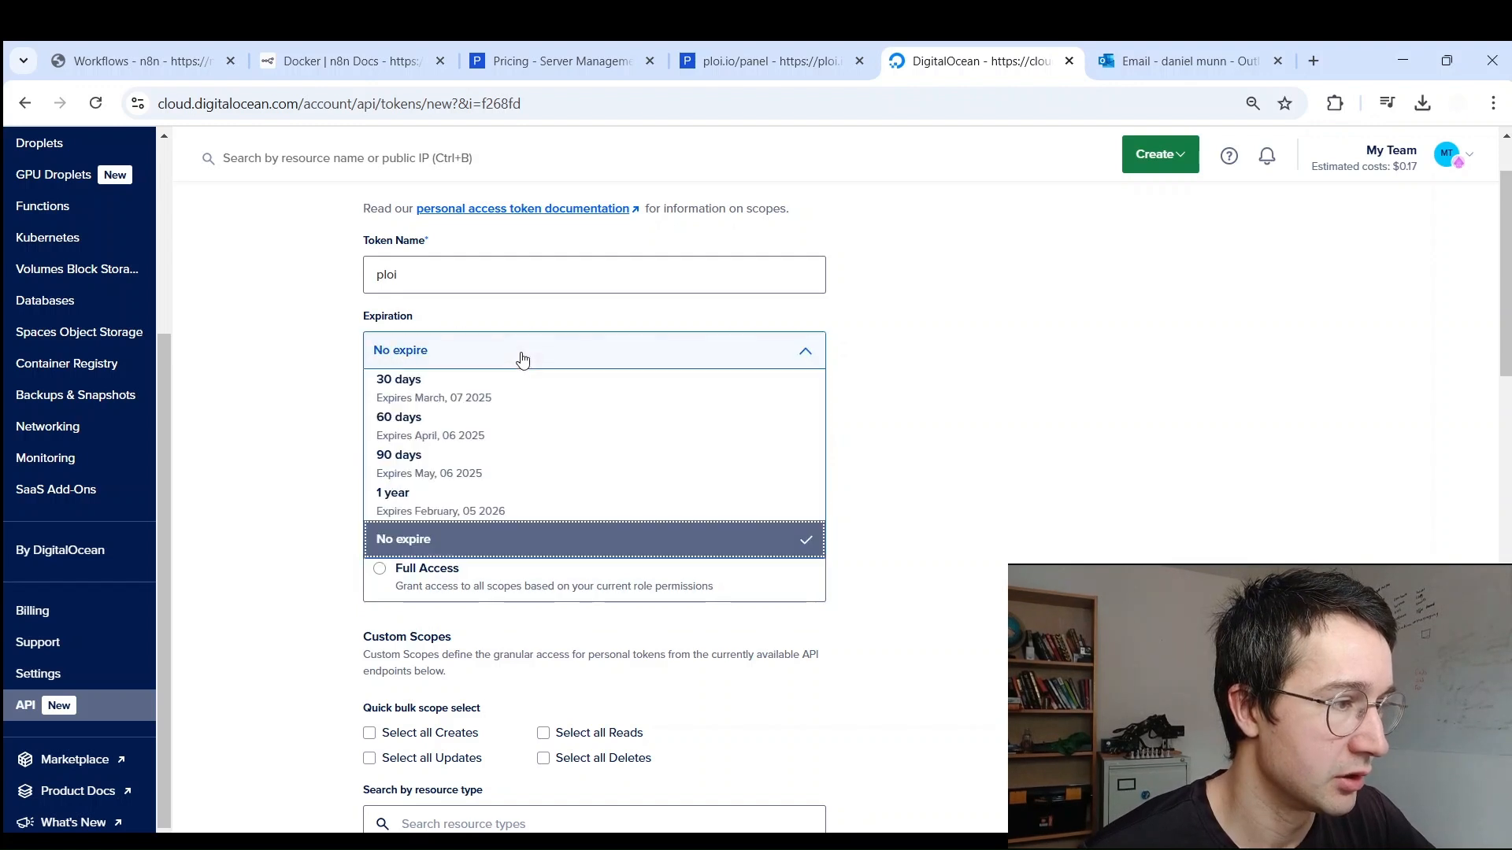
pyautogui.click(520, 354)
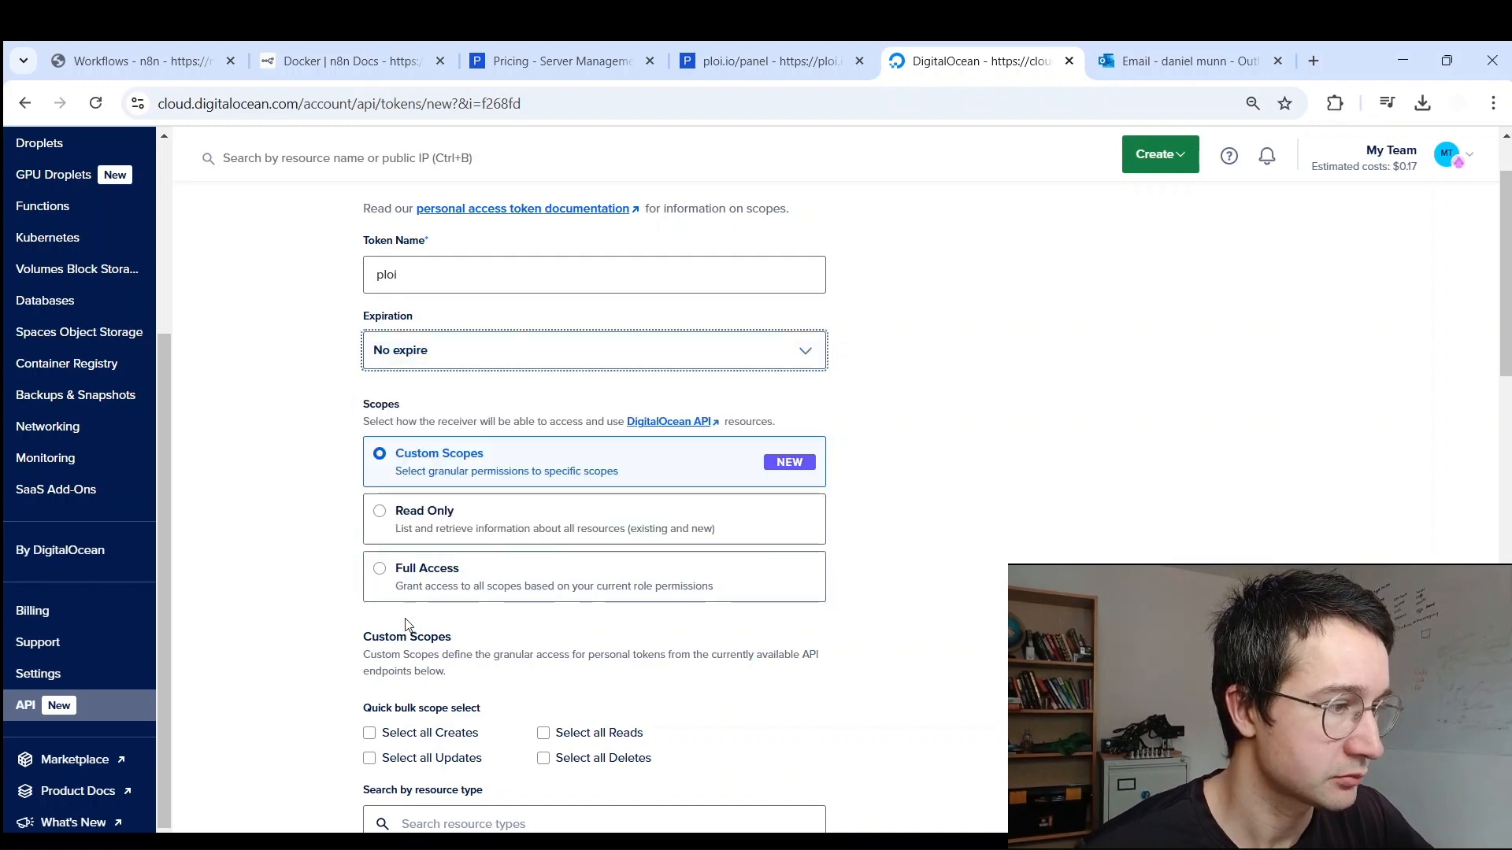
pyautogui.click(382, 570)
pyautogui.click(432, 400)
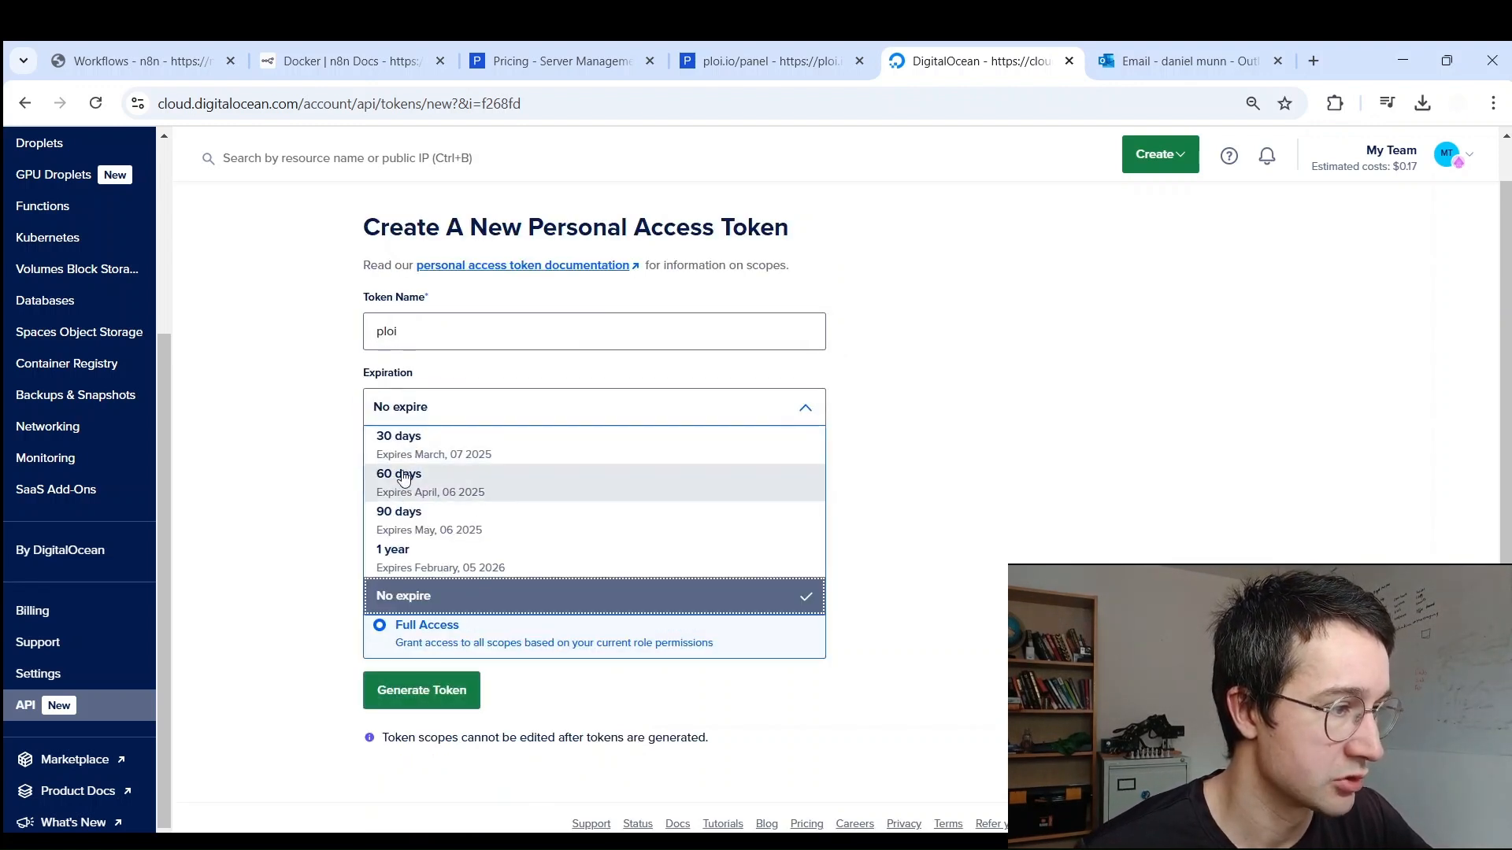
pyautogui.click(409, 438)
pyautogui.click(370, 417)
pyautogui.press('Escape')
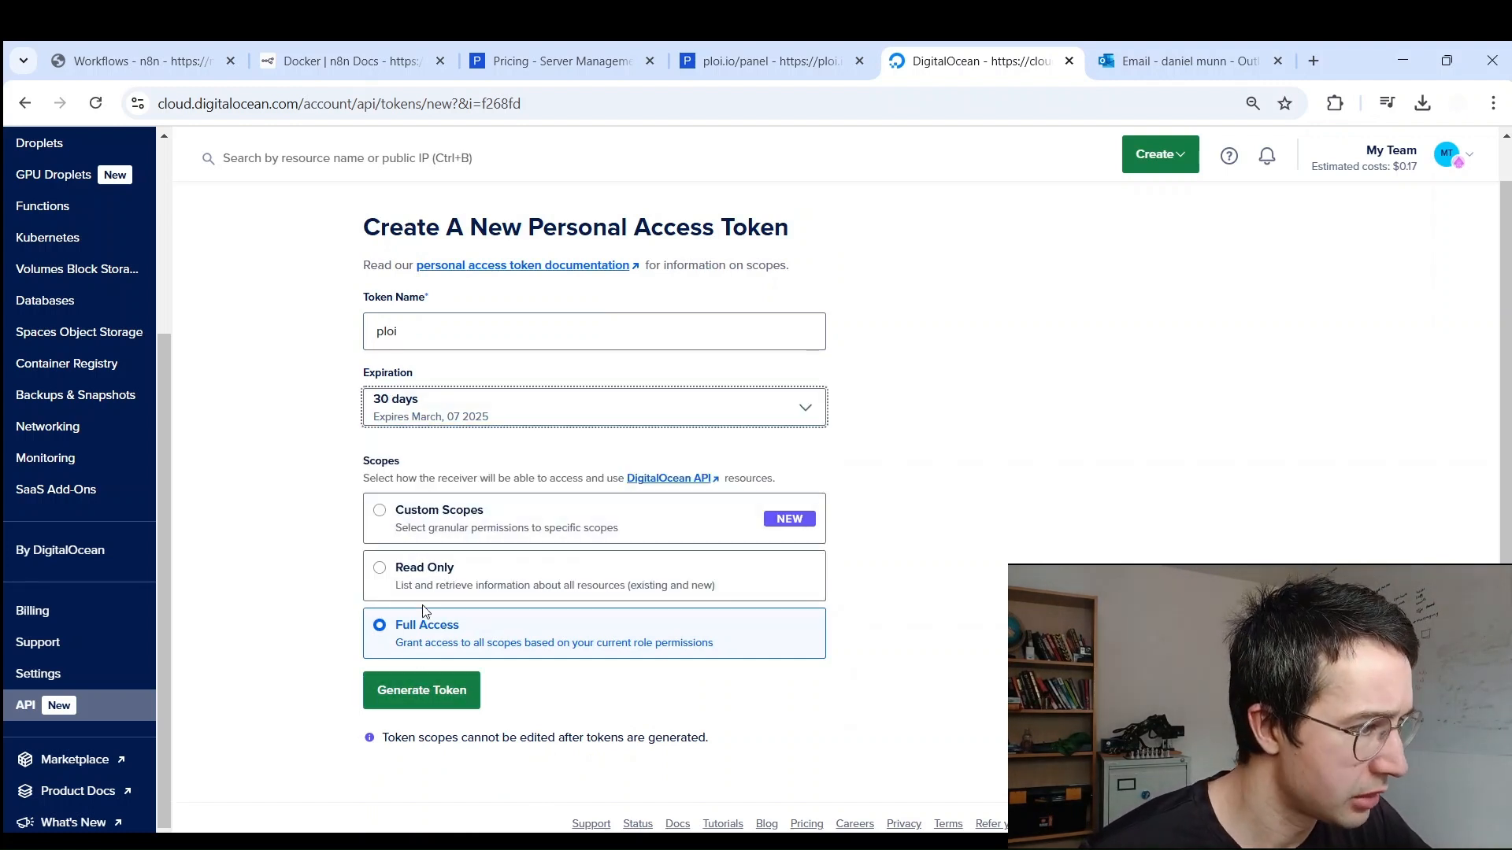
# Step: Generate the ploi token, copy its secret, and return to Ploi's Servers page
pyautogui.click(423, 693)
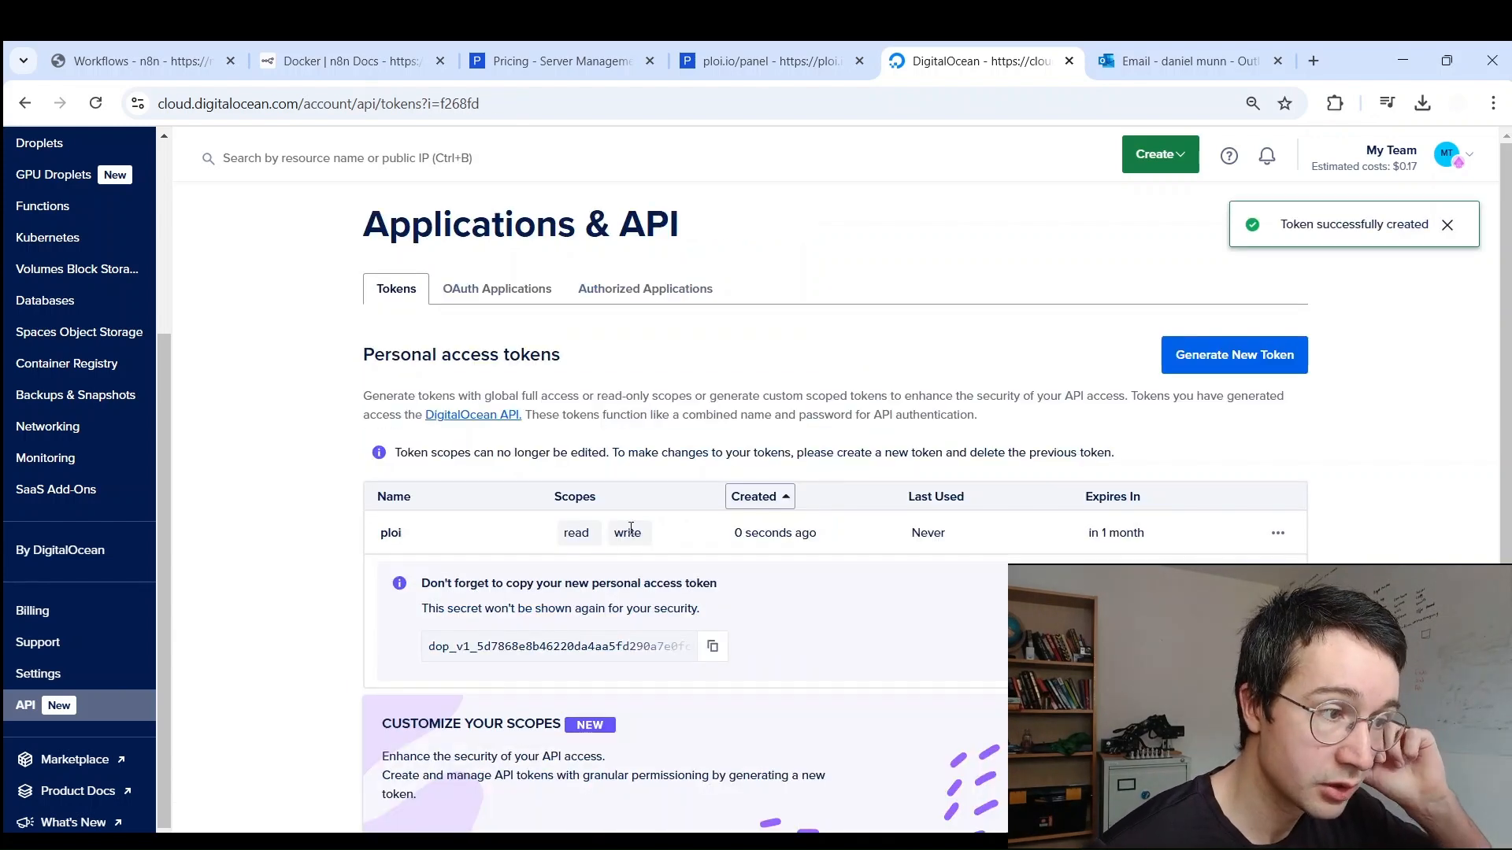
pyautogui.scroll(-1, 866, 429)
pyautogui.click(715, 561)
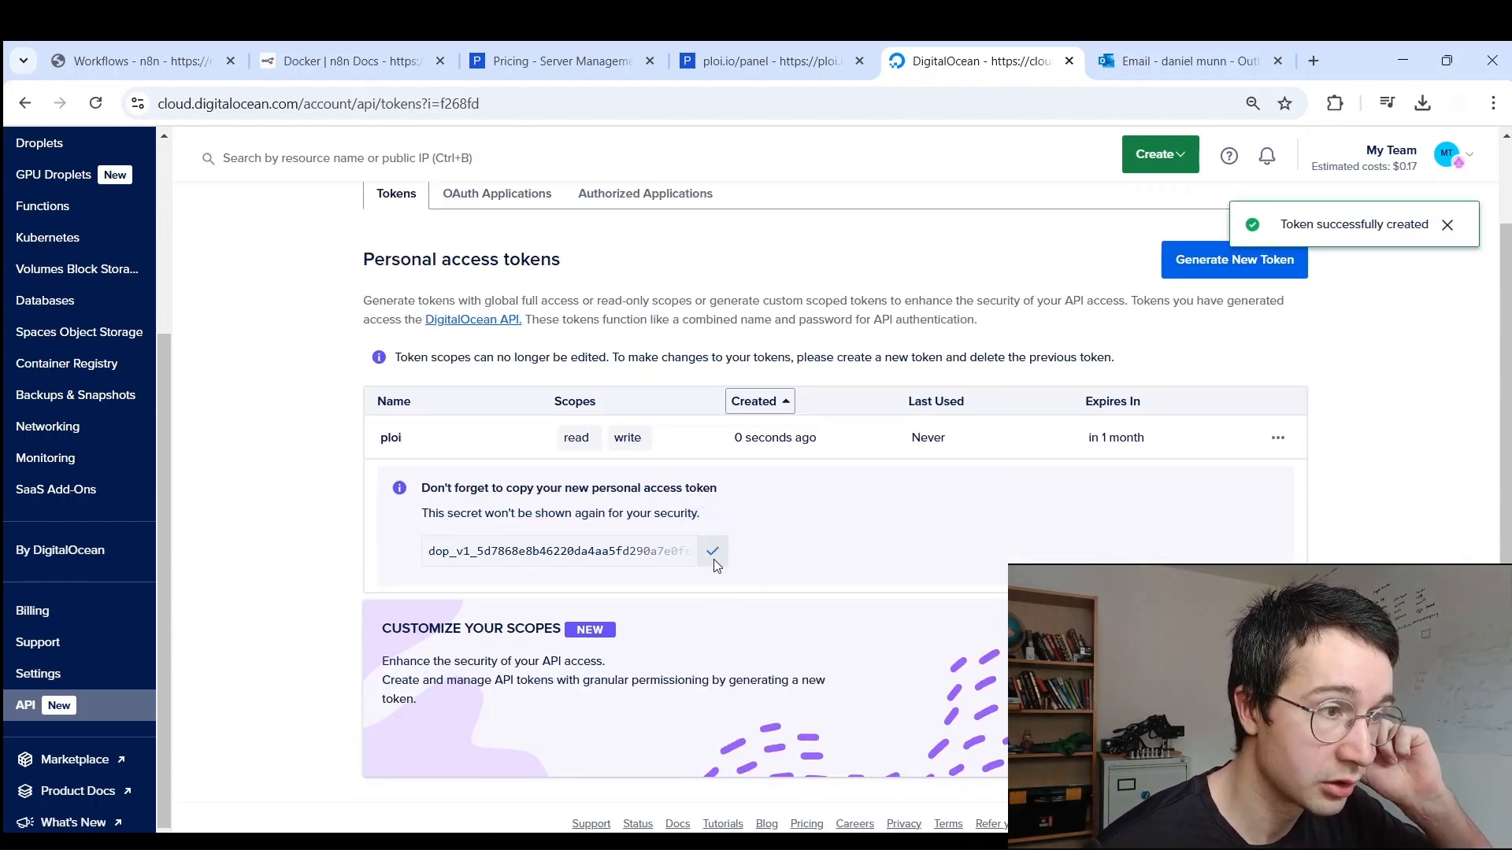
pyautogui.click(737, 55)
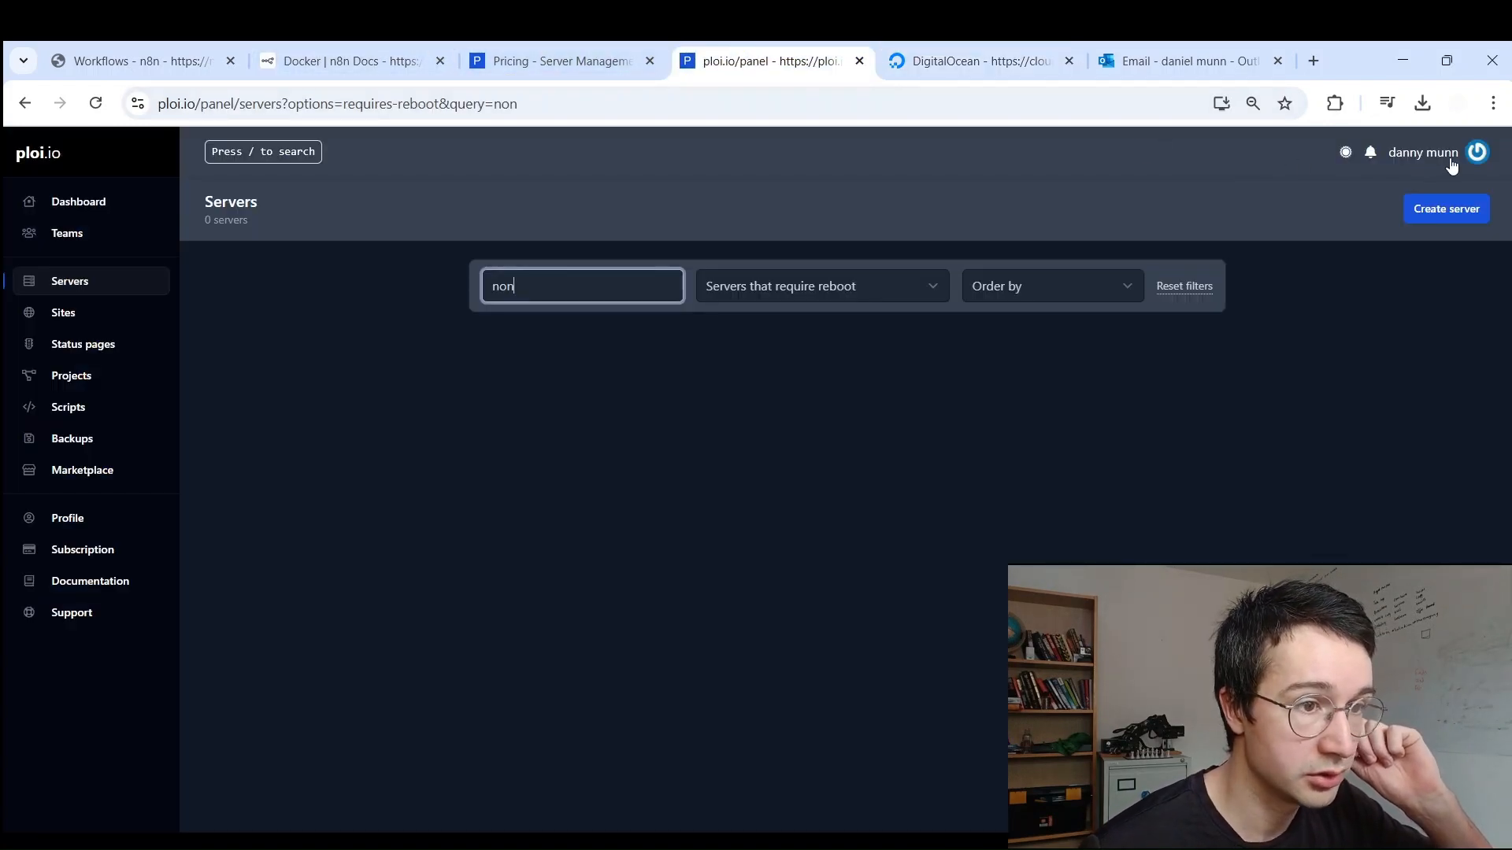
# Step: Open the profile's server providers settings in a new tab
pyautogui.click(1476, 154)
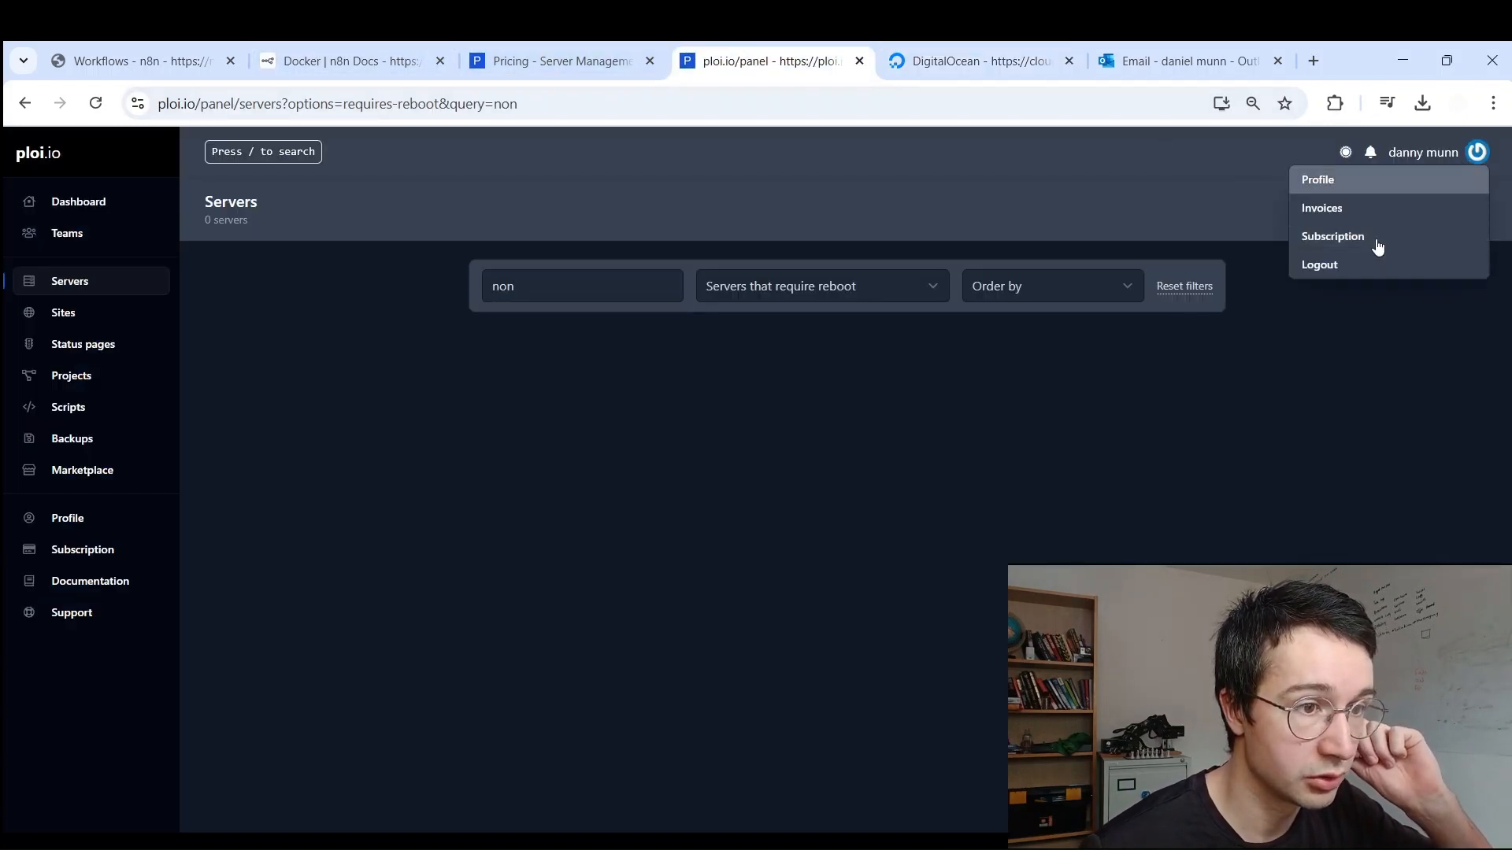
pyautogui.middleClick(1331, 181)
pyautogui.click(833, 55)
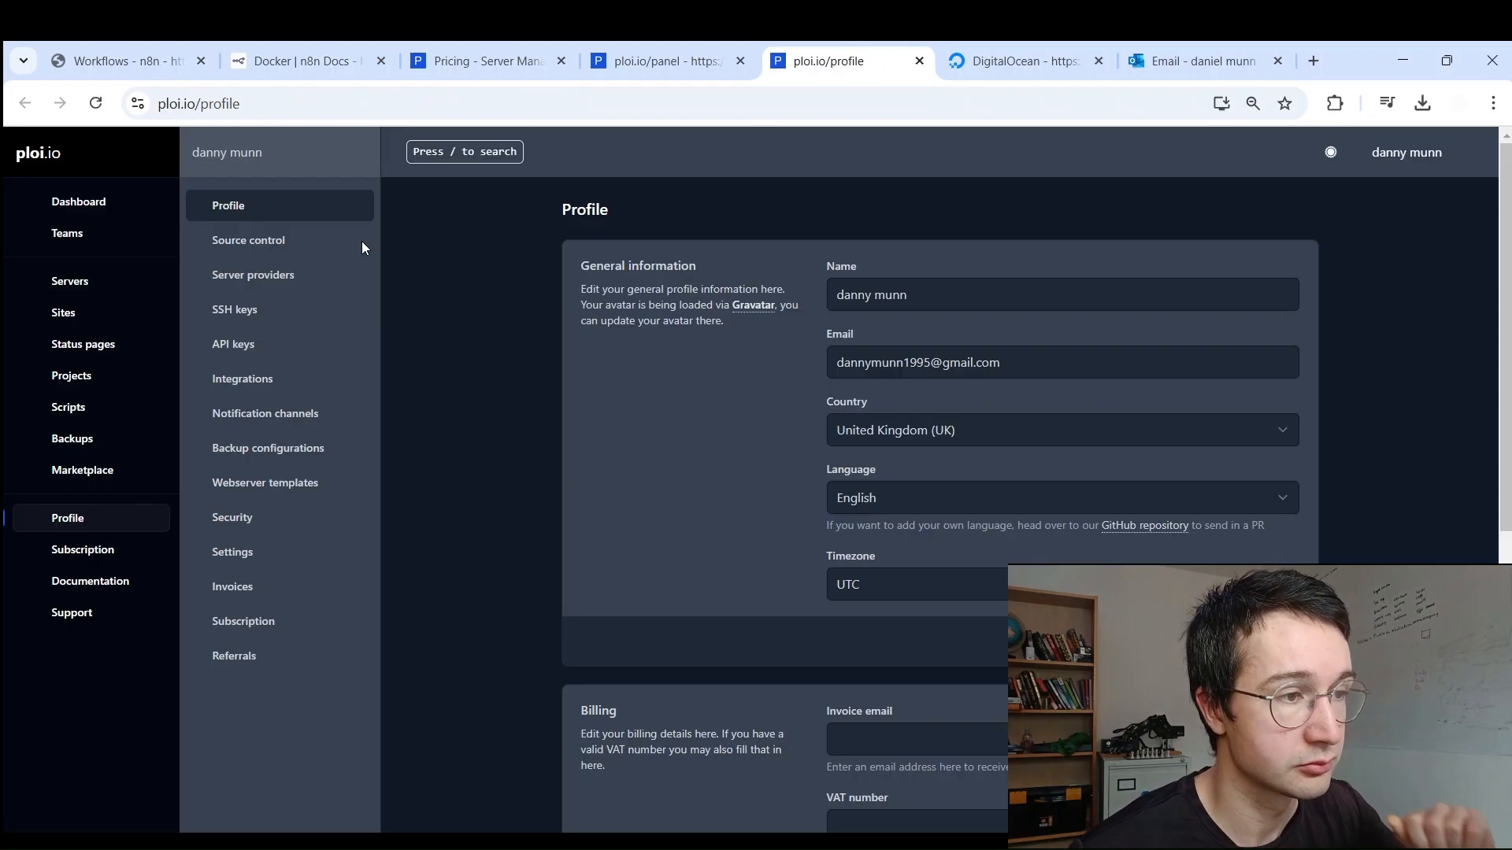
pyautogui.click(347, 275)
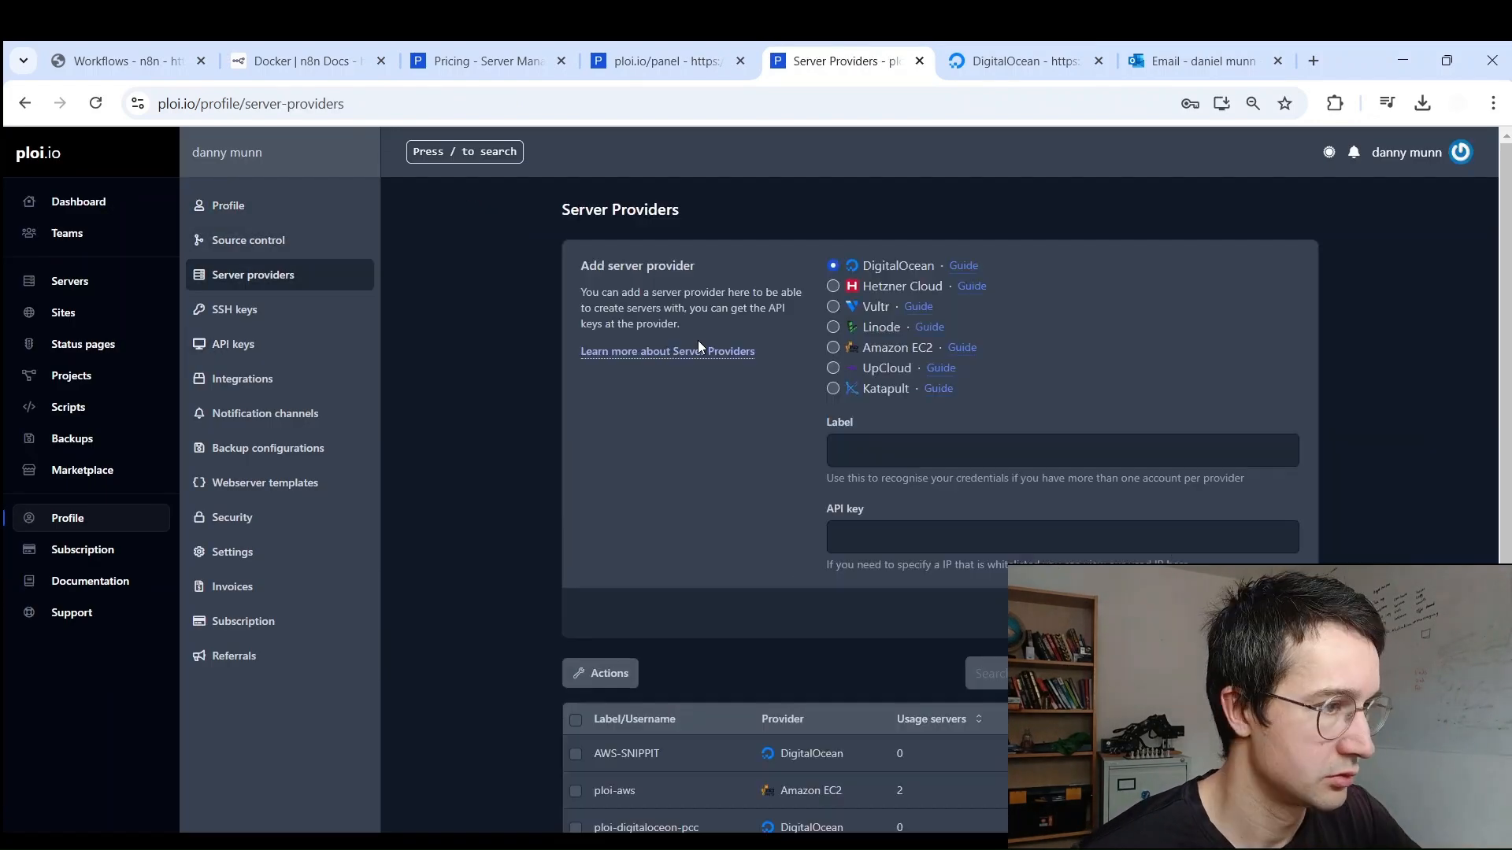
# Step: Add a DigitalOcean provider labelled 'temporary' with the pasted API key, then return to Servers
pyautogui.click(906, 456)
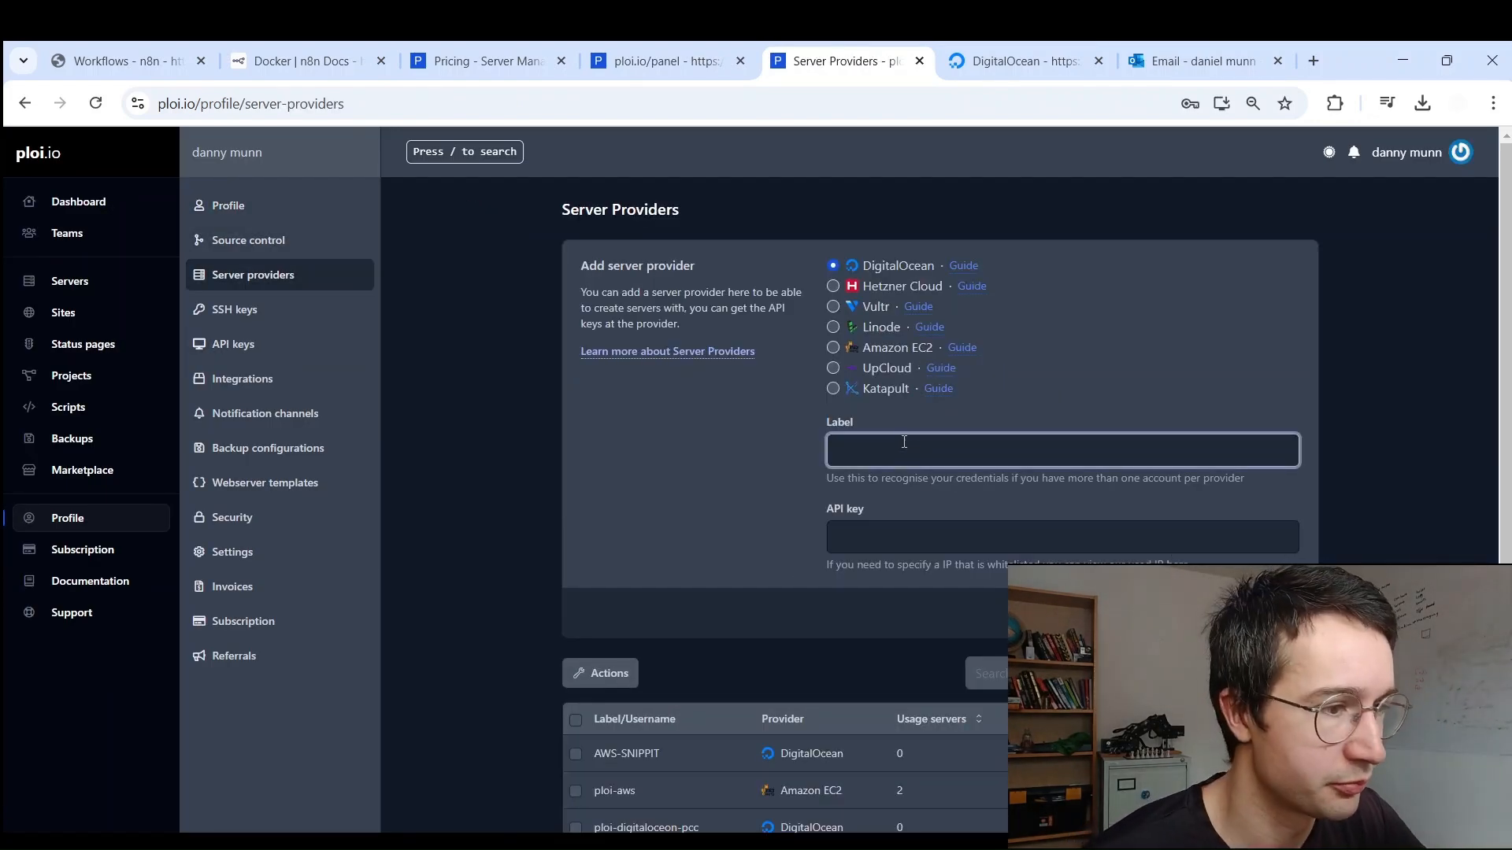
pyautogui.click(832, 266)
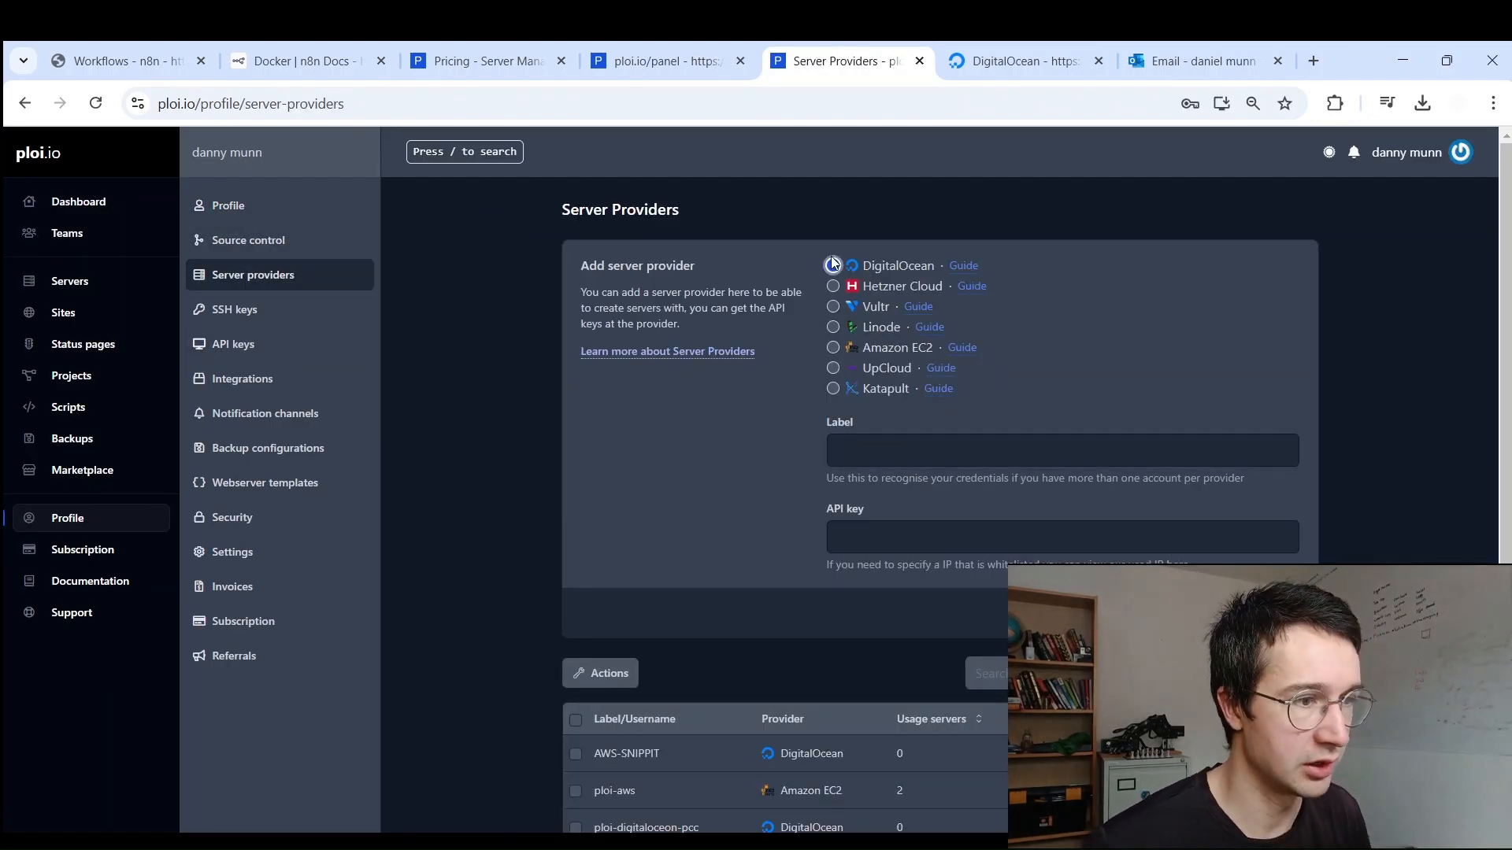
pyautogui.click(883, 445)
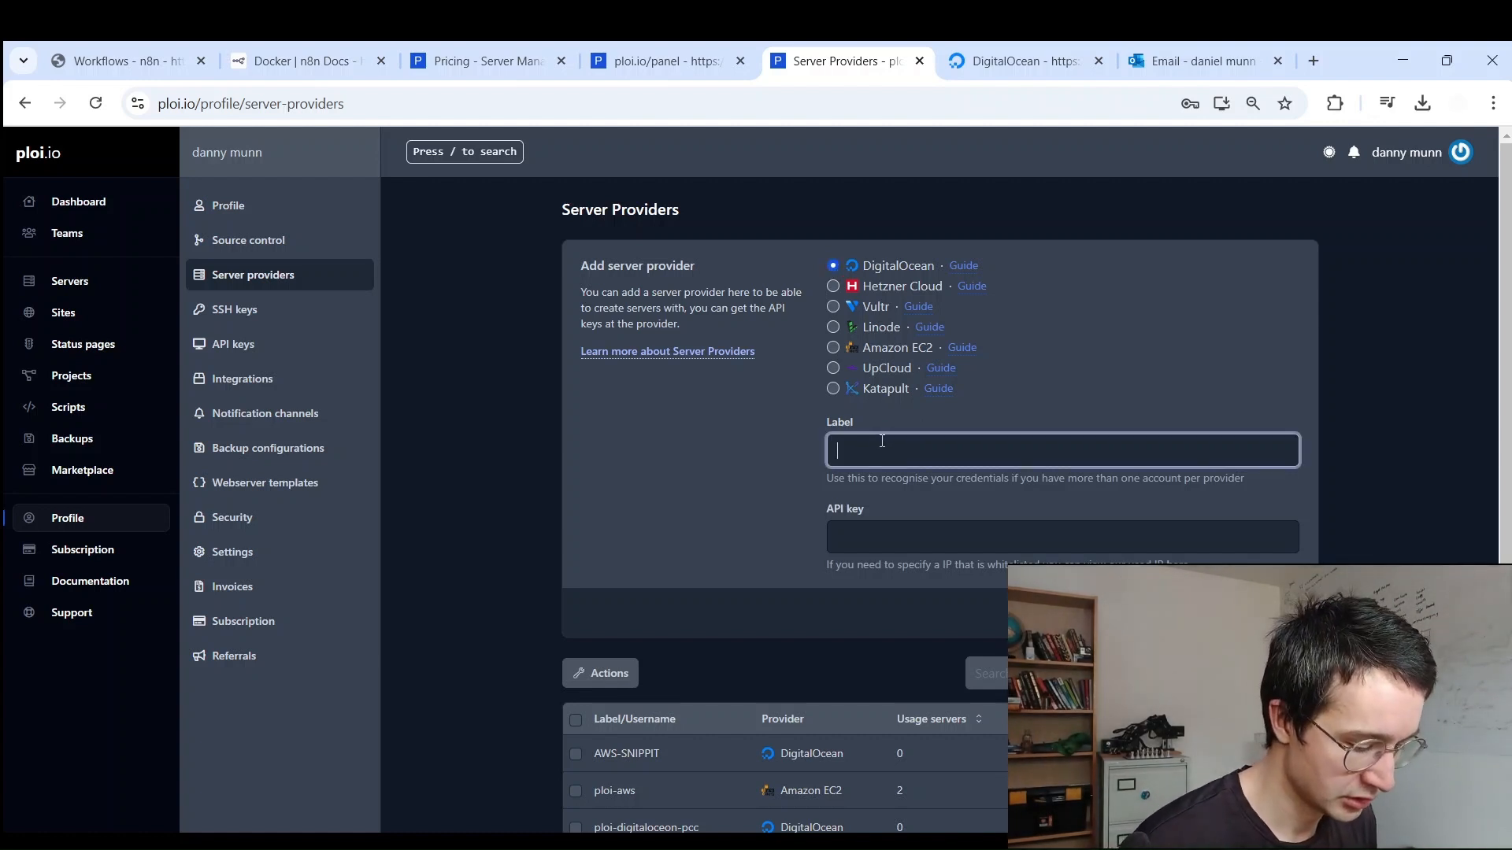
pyautogui.write('temporary')
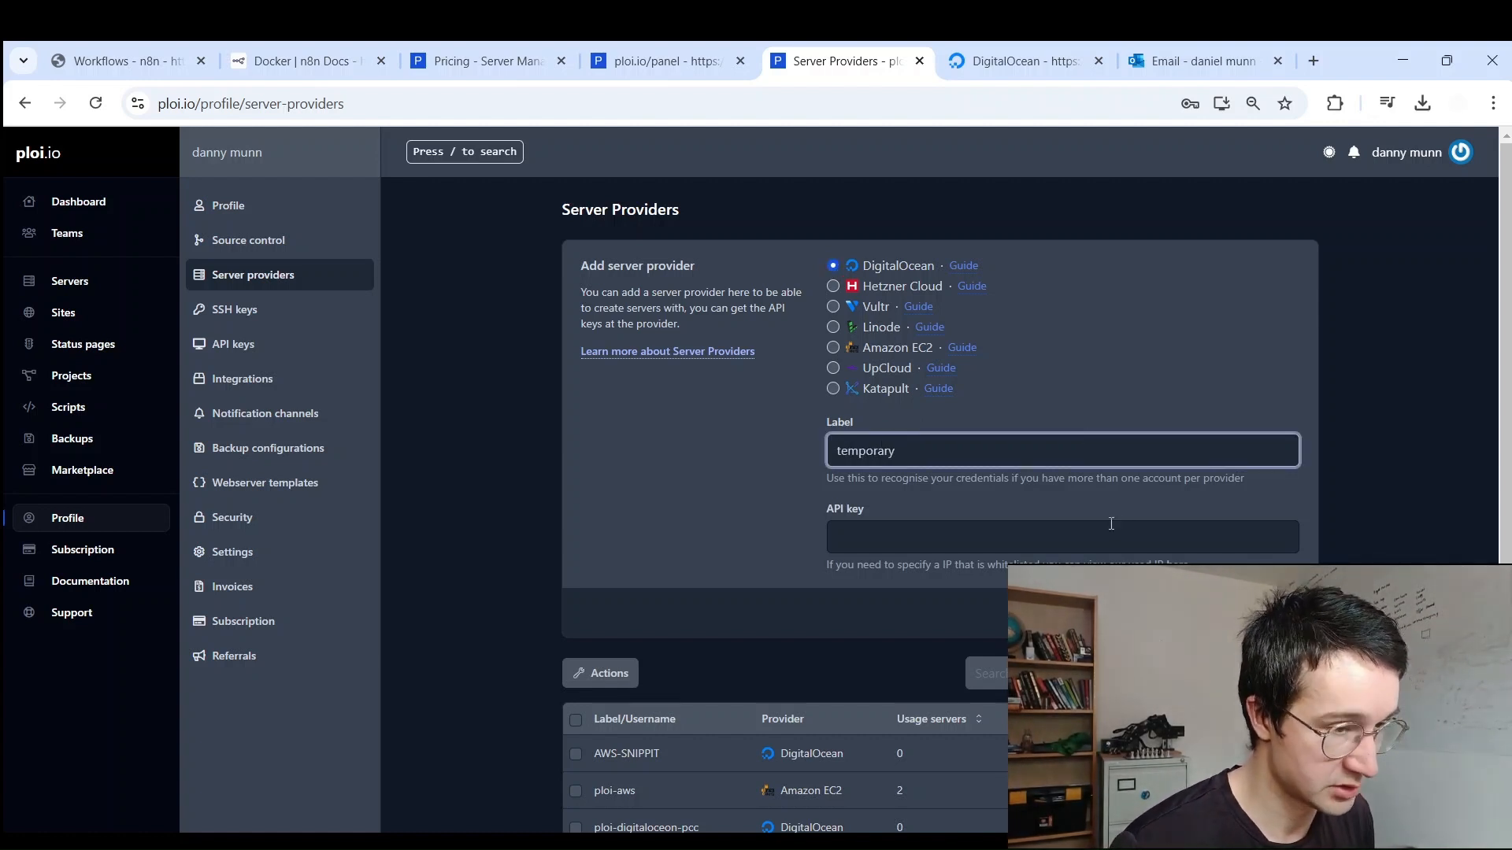
pyautogui.click(1002, 534)
pyautogui.hotkey('ctrl', 'v')
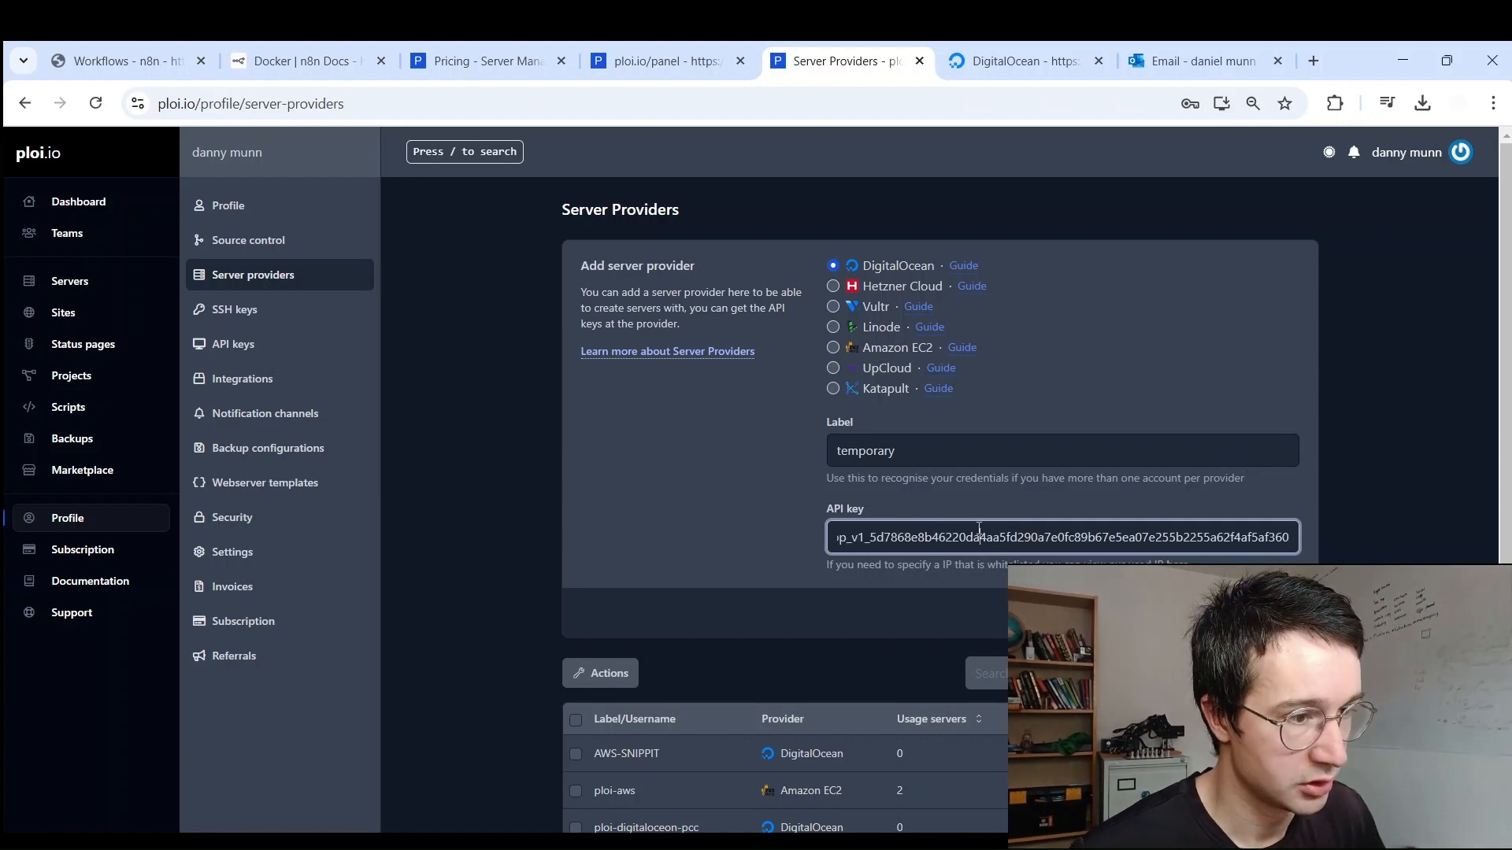
pyautogui.click(1258, 613)
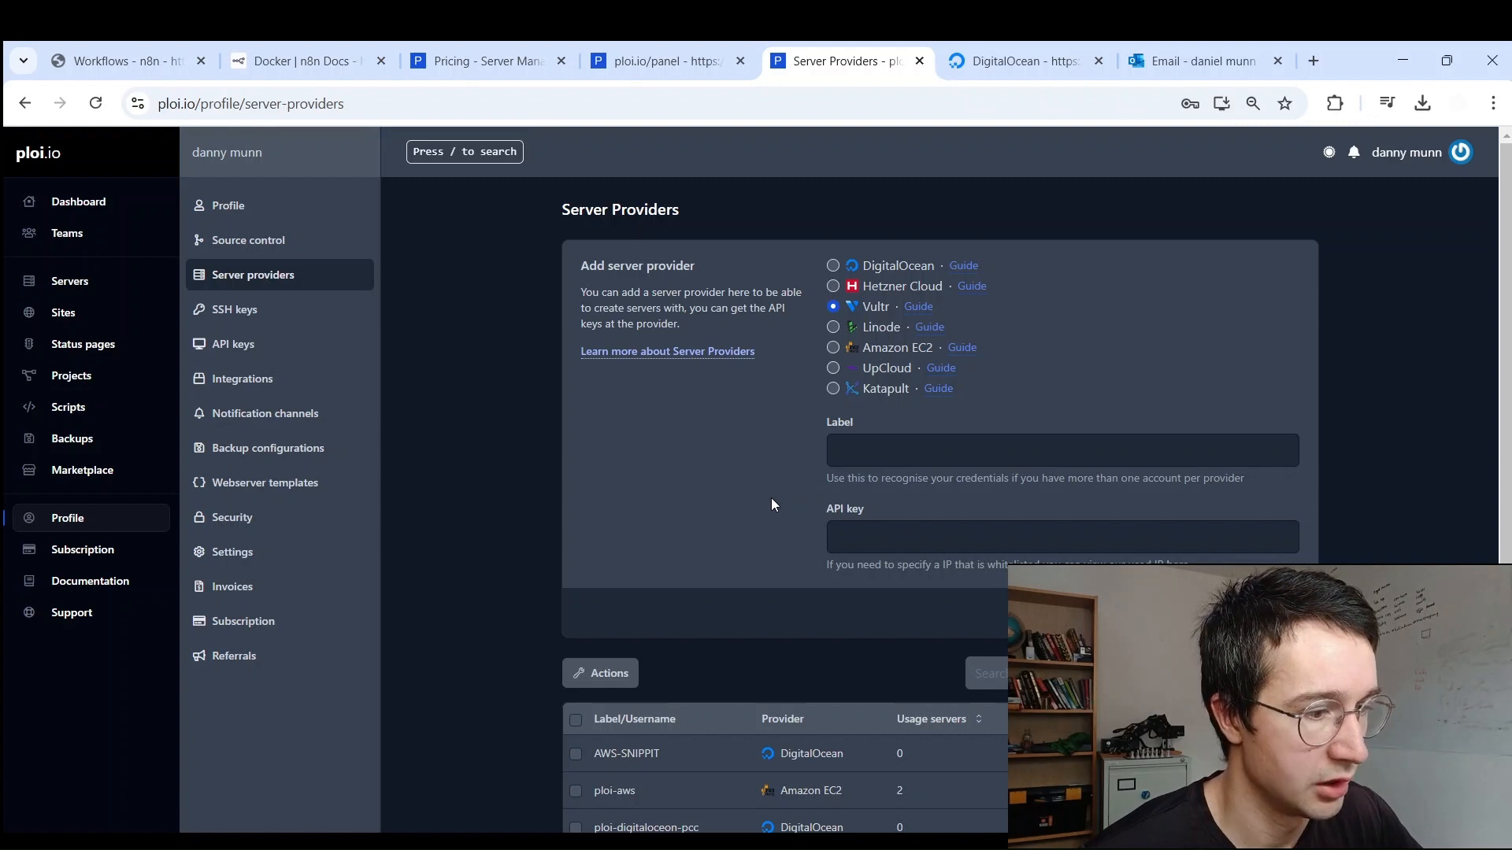
pyautogui.click(662, 60)
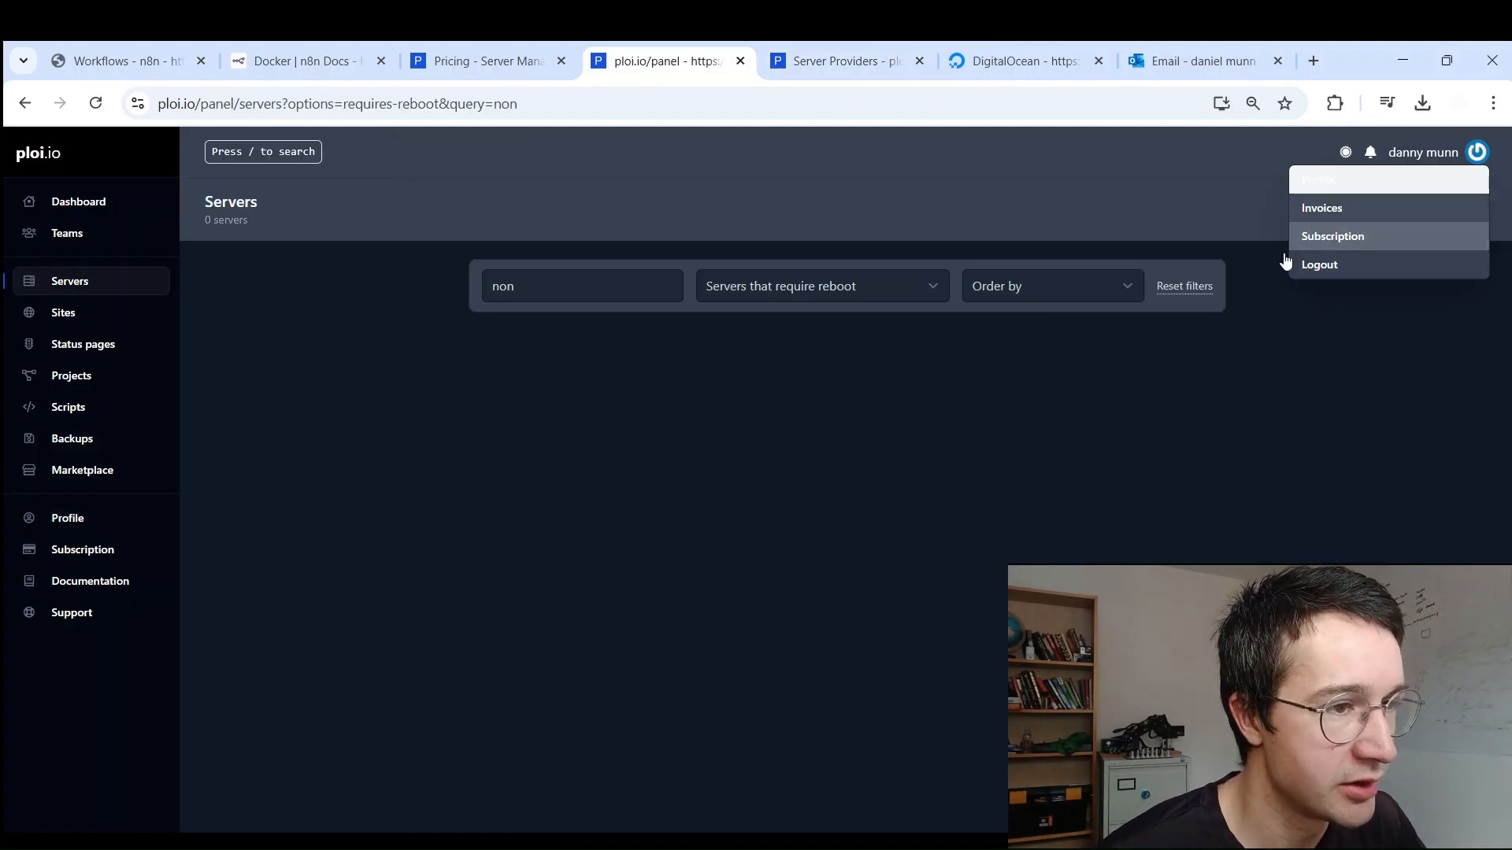
# Step: Begin a new DigitalOcean server in the Create server form and name it n8n
pyautogui.click(1047, 248)
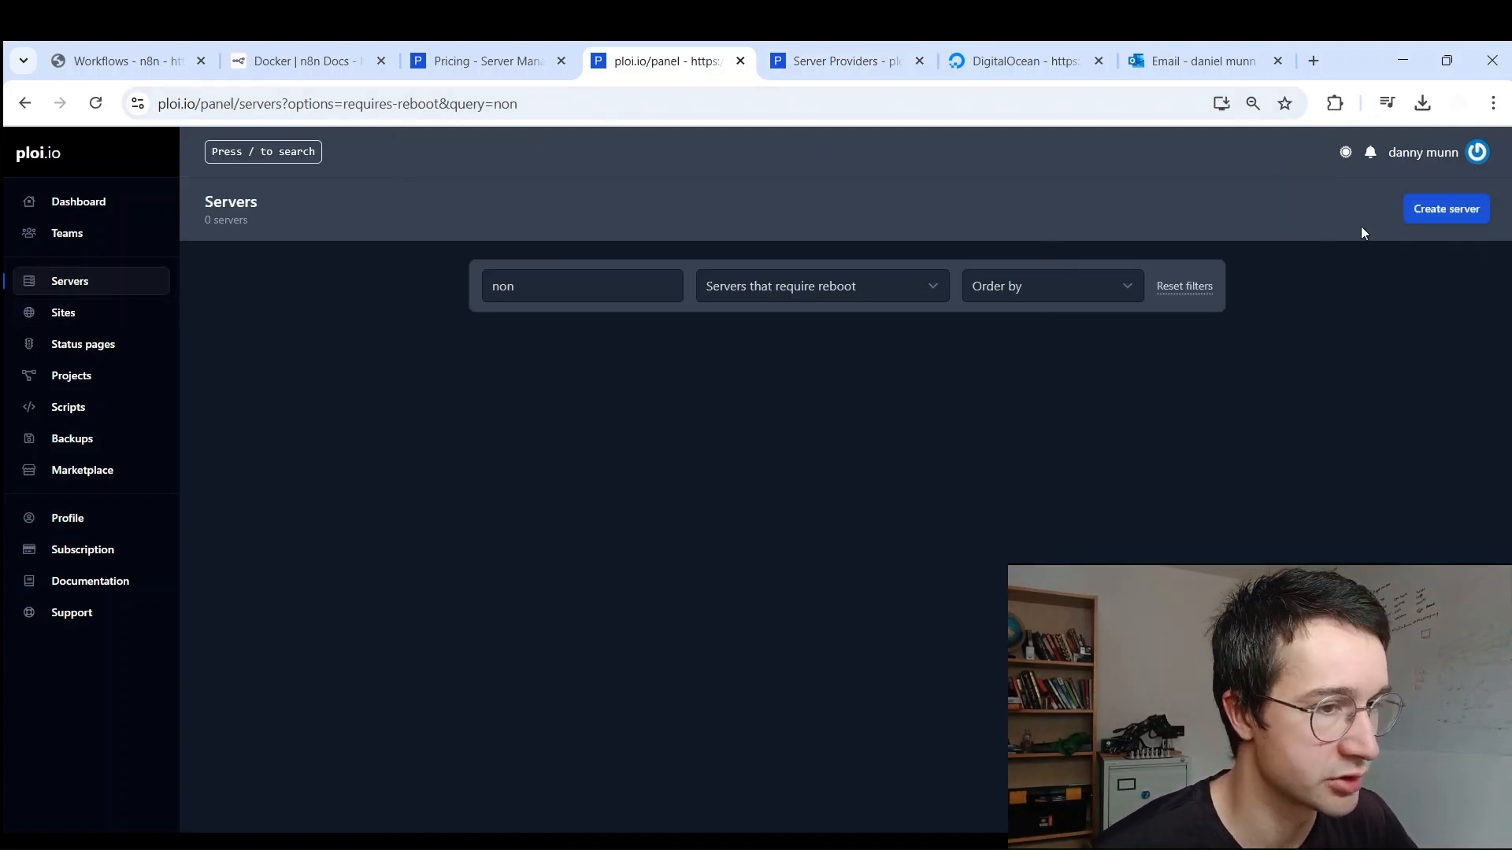
pyautogui.click(1423, 211)
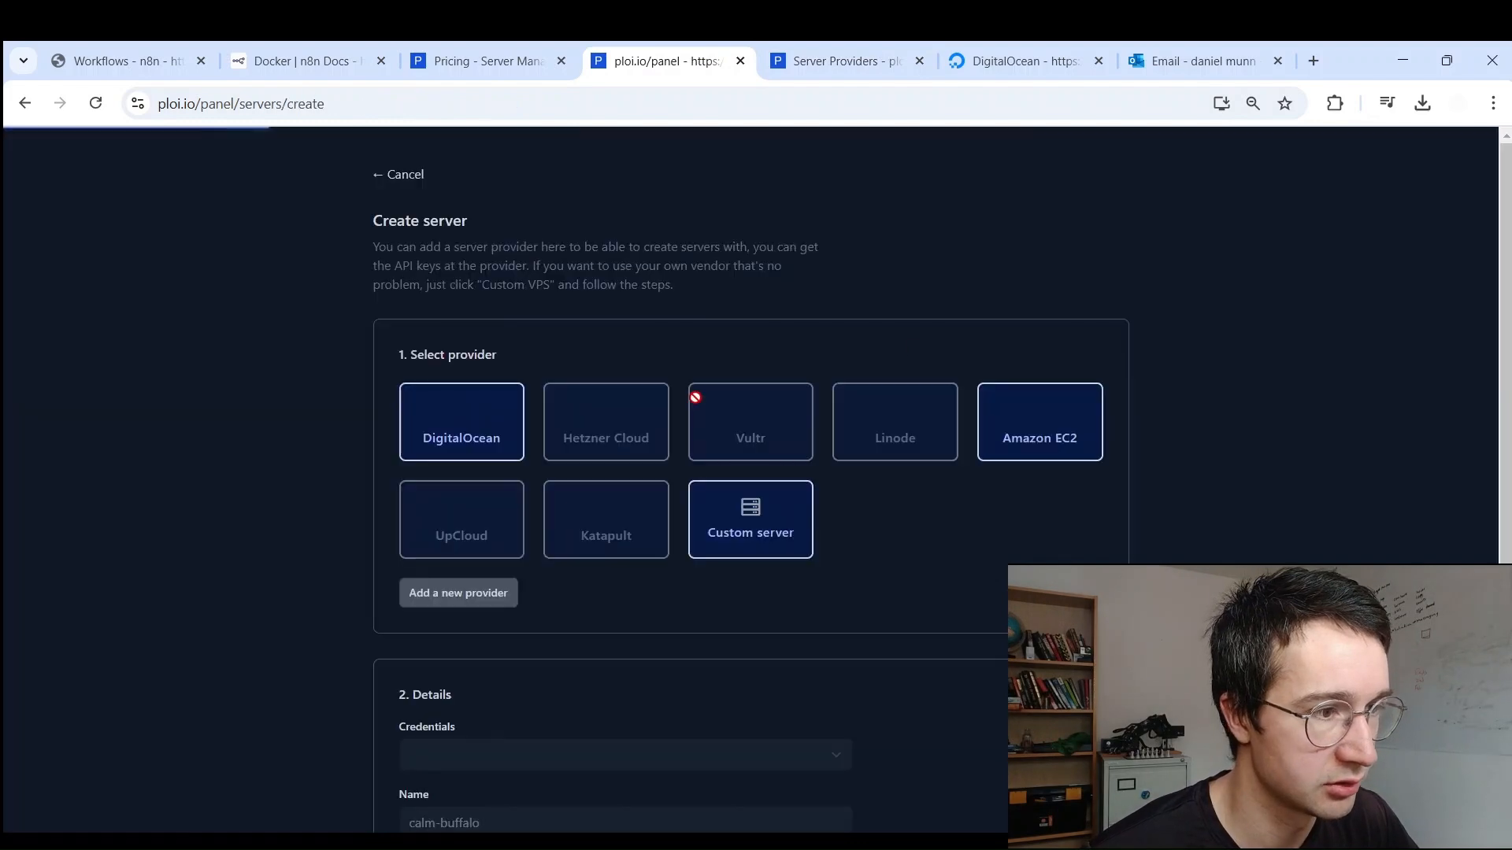
pyautogui.click(459, 438)
pyautogui.scroll(-3, 496, 457)
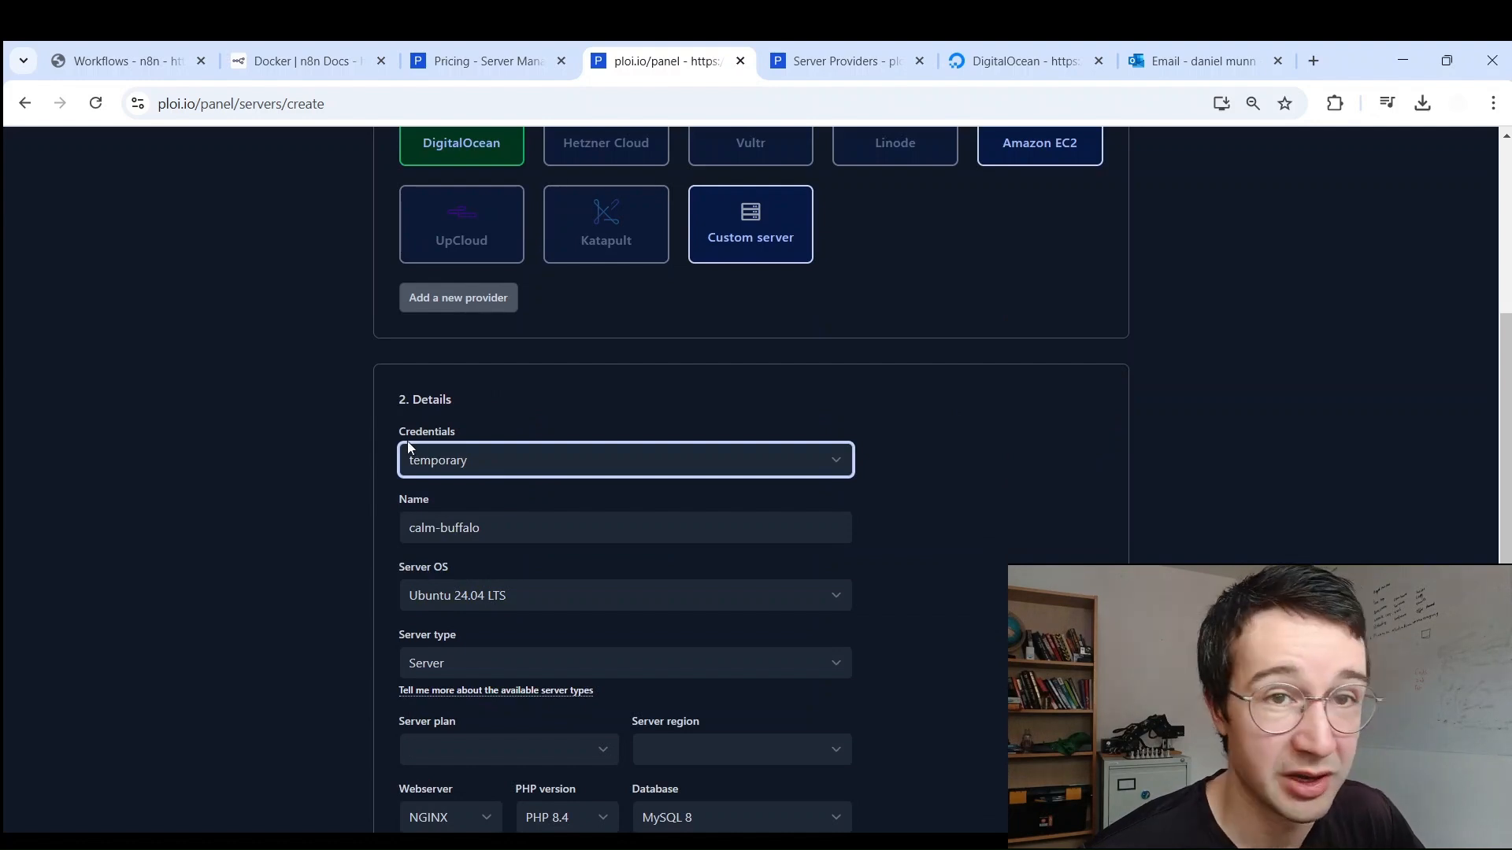
pyautogui.scroll(-1, 425, 488)
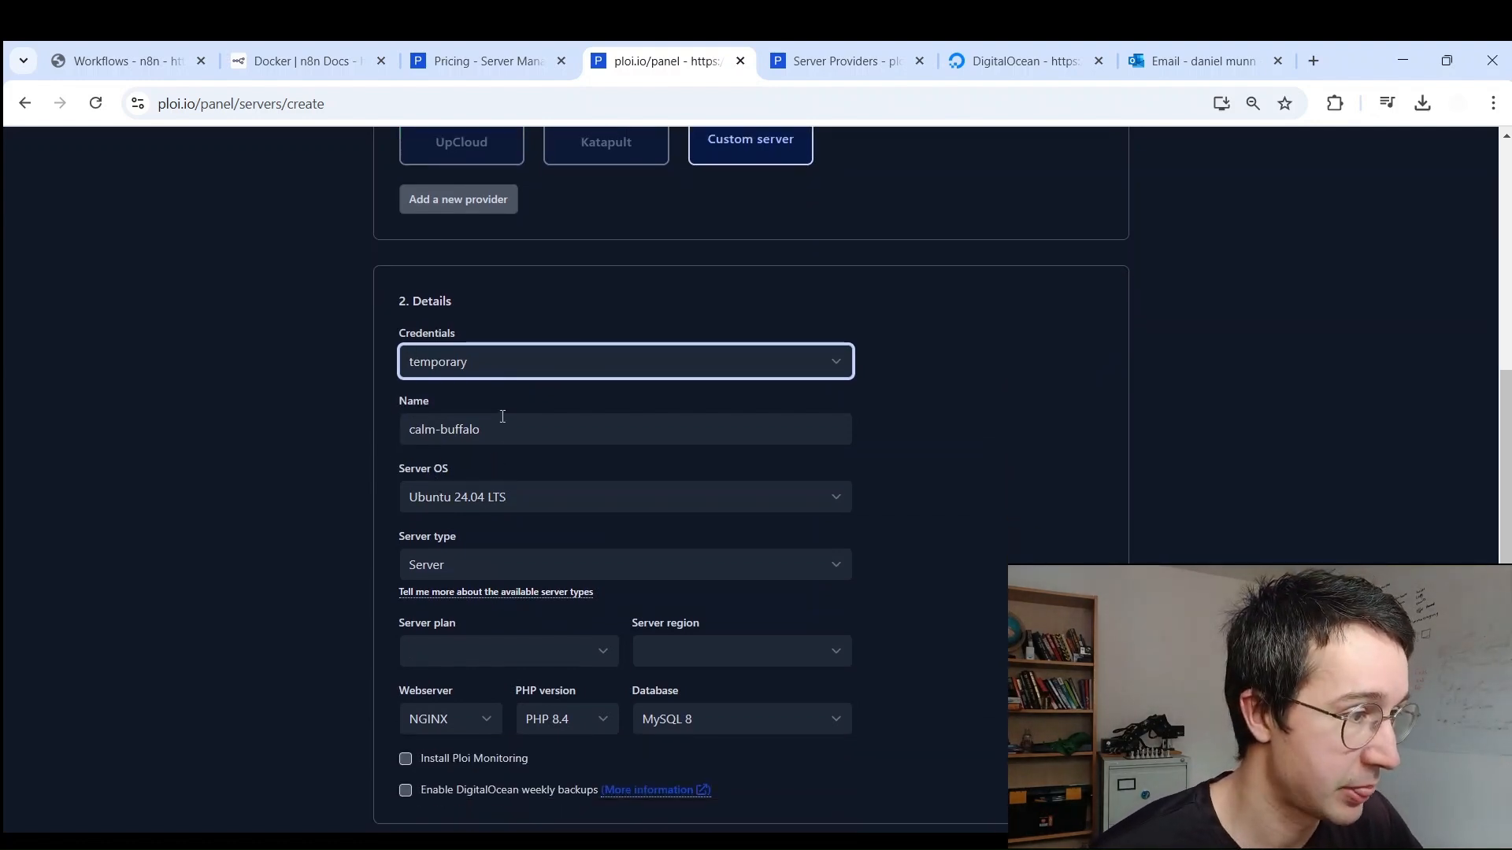
pyautogui.press('Tab')
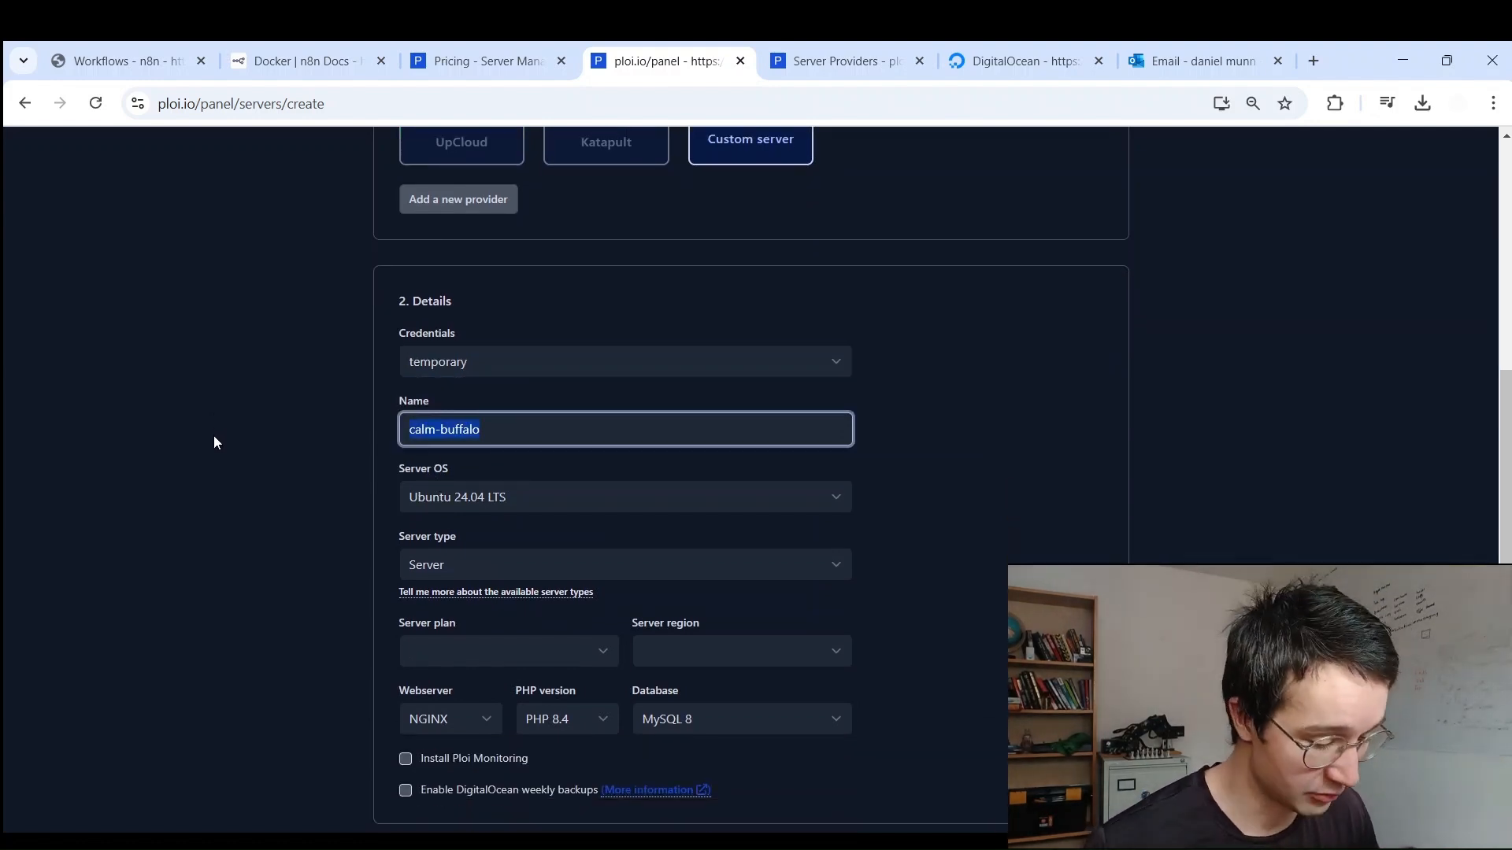
pyautogui.write('n8n')
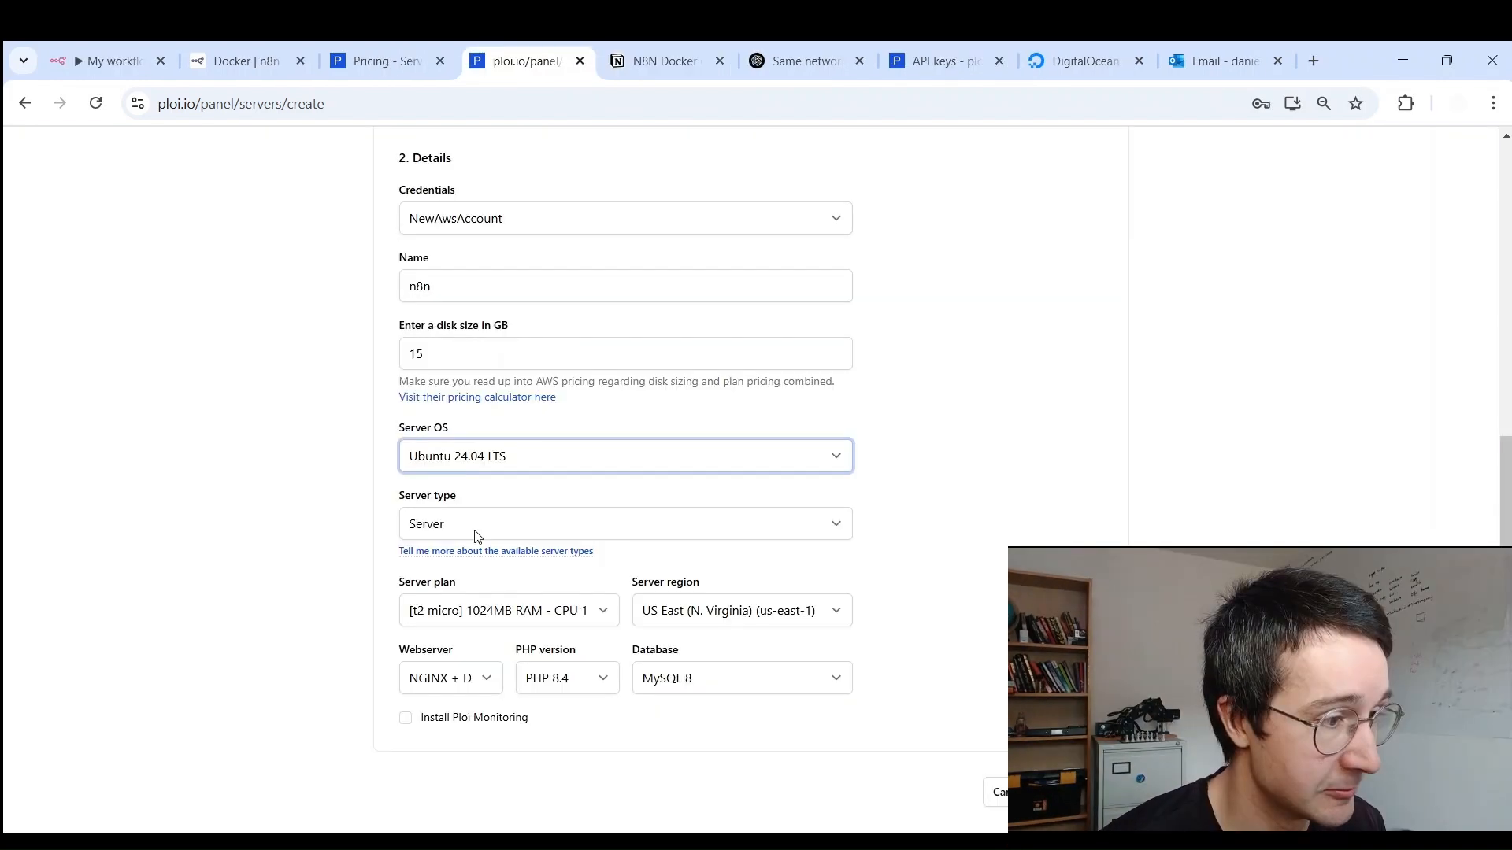
pyautogui.click(472, 526)
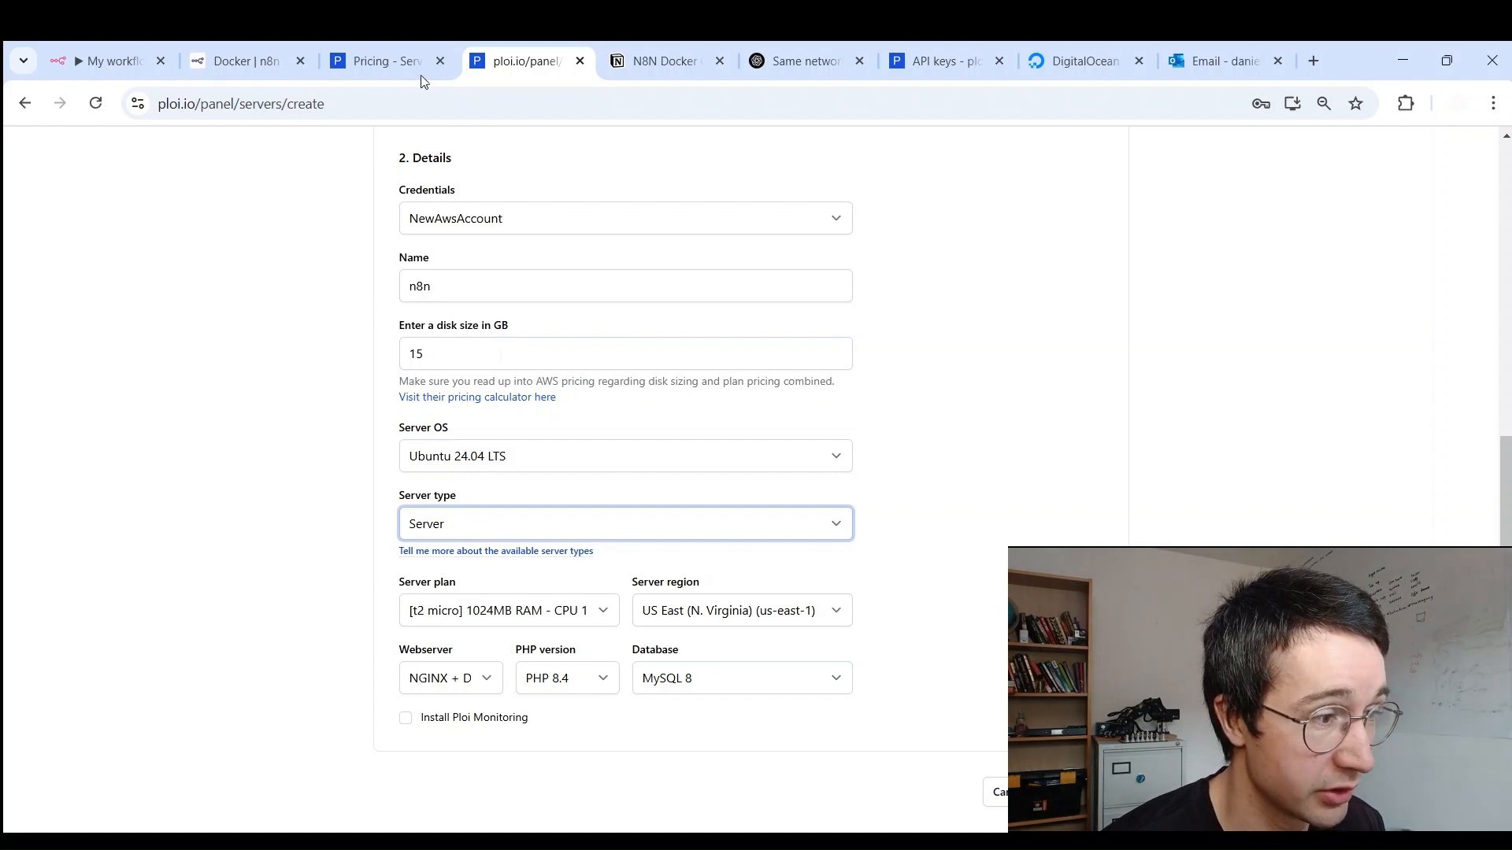
# Step: Keep the Server type, plan, region and webserver choices and create the n8n server
pyautogui.click(218, 311)
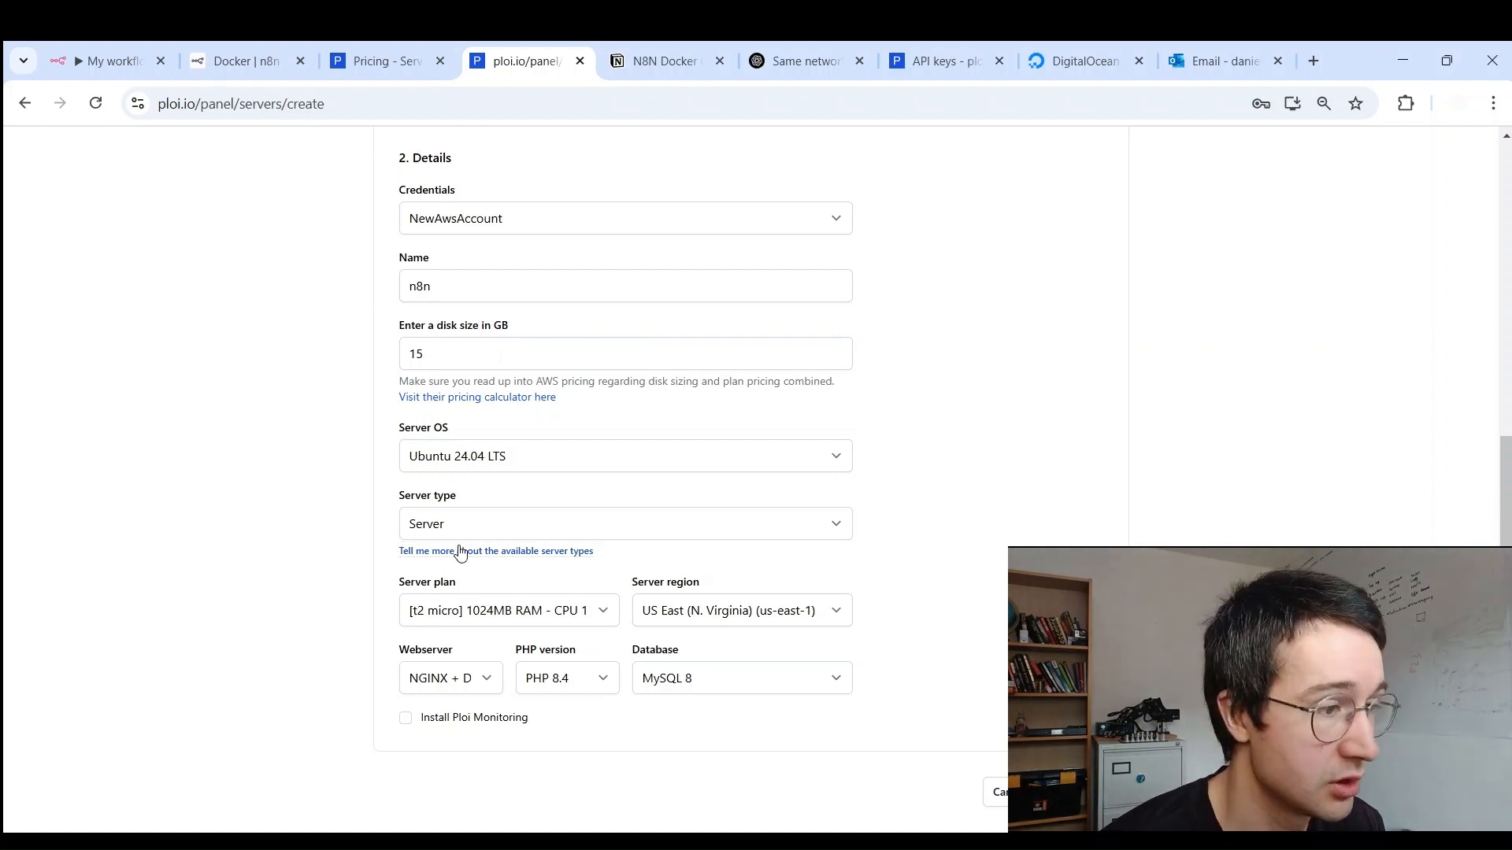
pyautogui.click(523, 623)
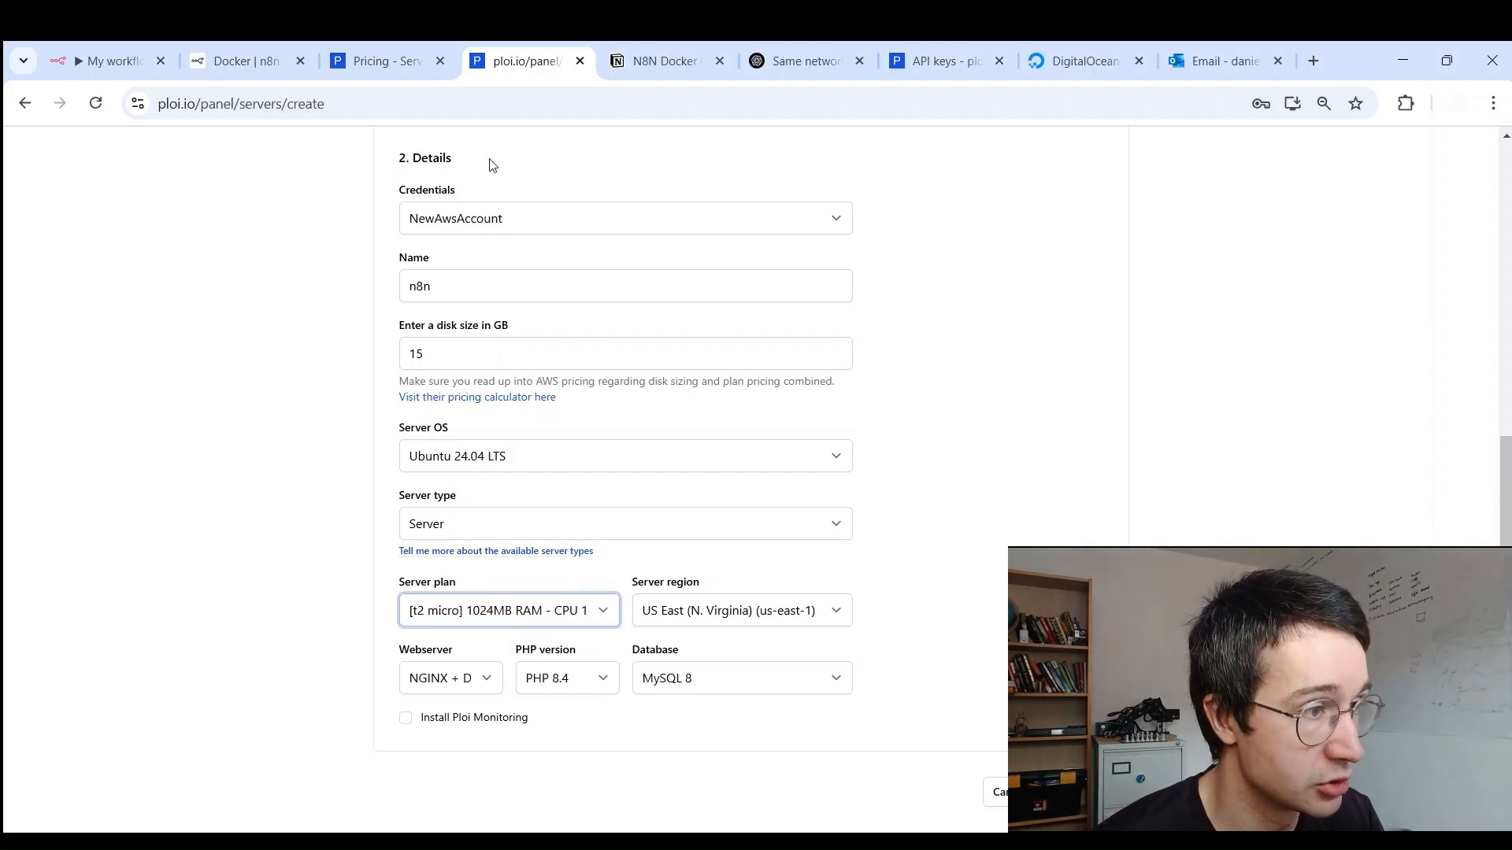
pyautogui.click(731, 613)
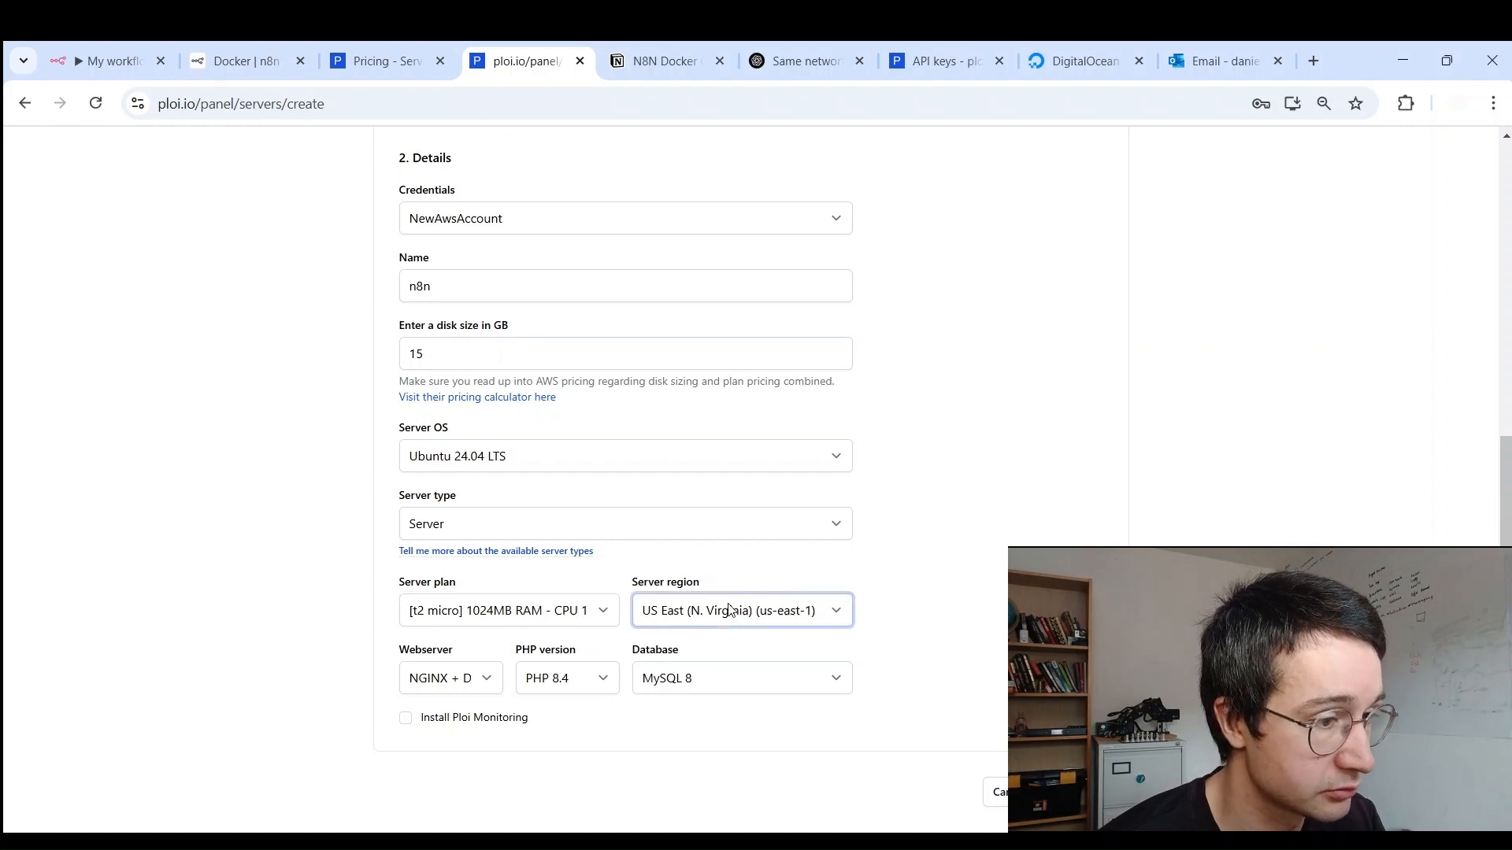
pyautogui.click(435, 682)
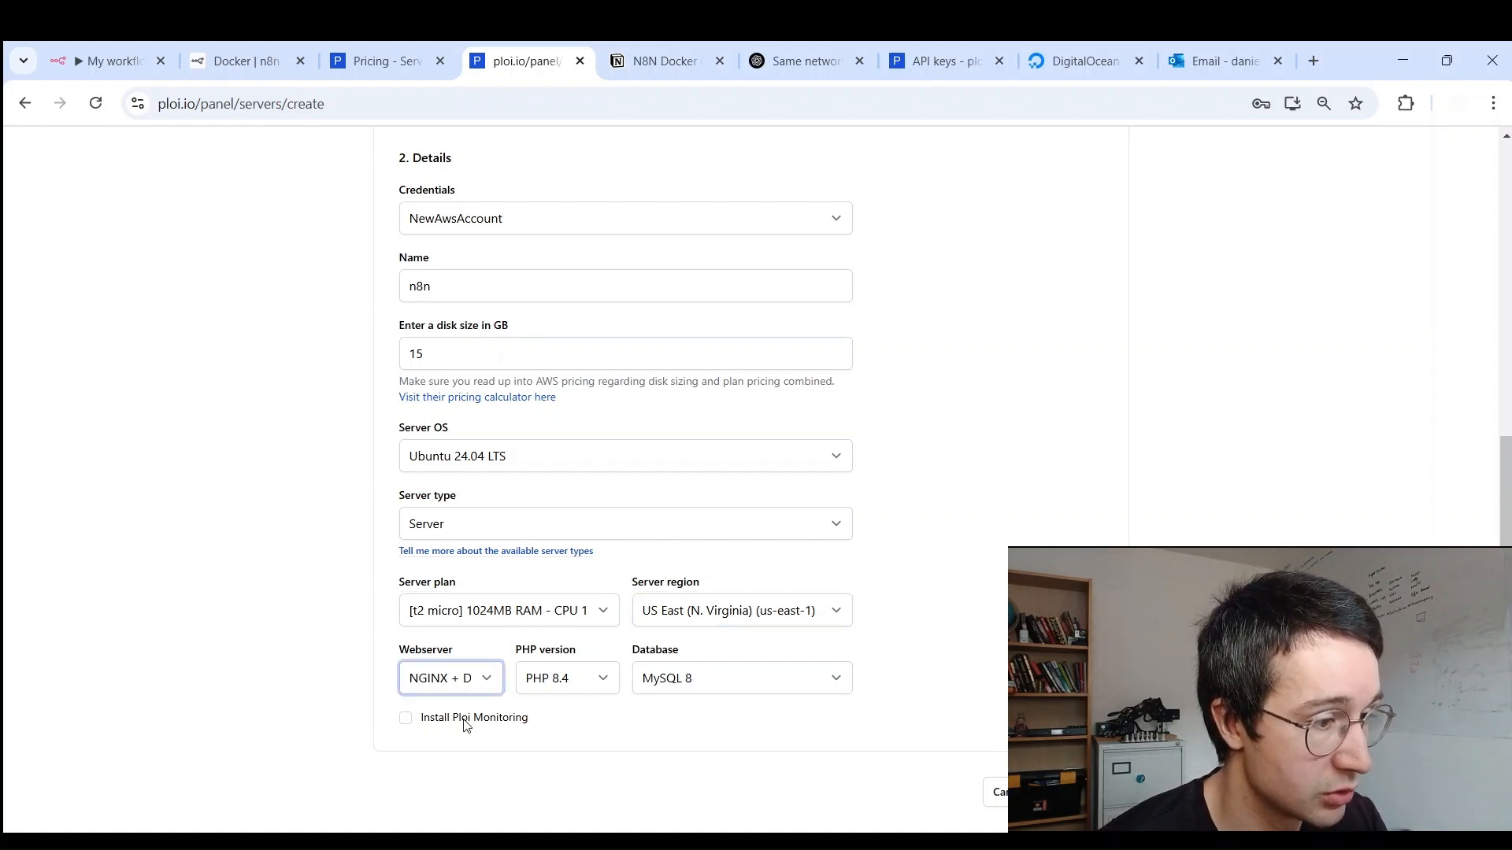
pyautogui.click(593, 735)
pyautogui.click(1084, 792)
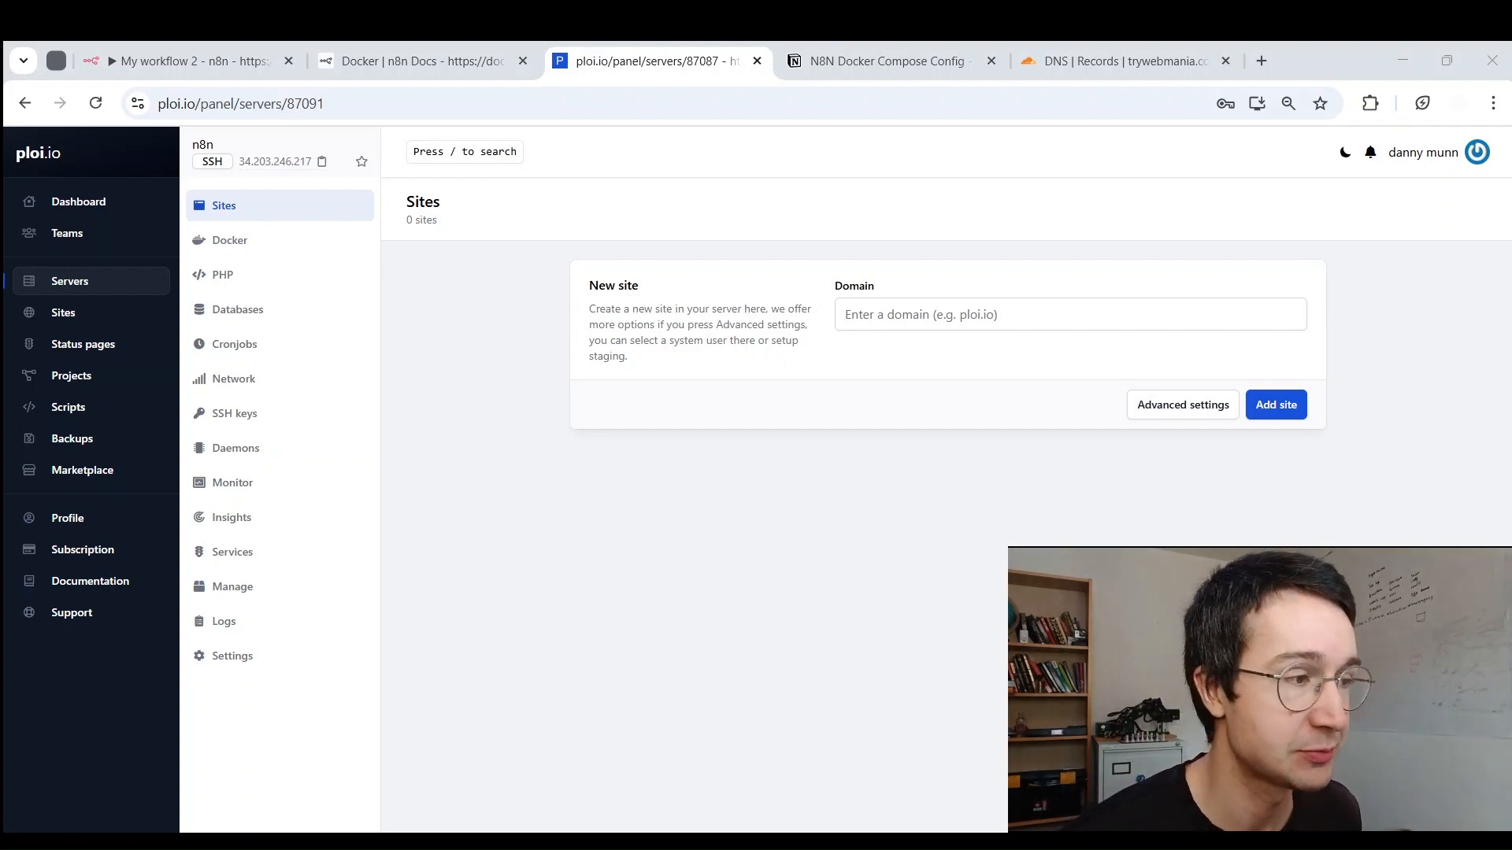
pyautogui.click(898, 306)
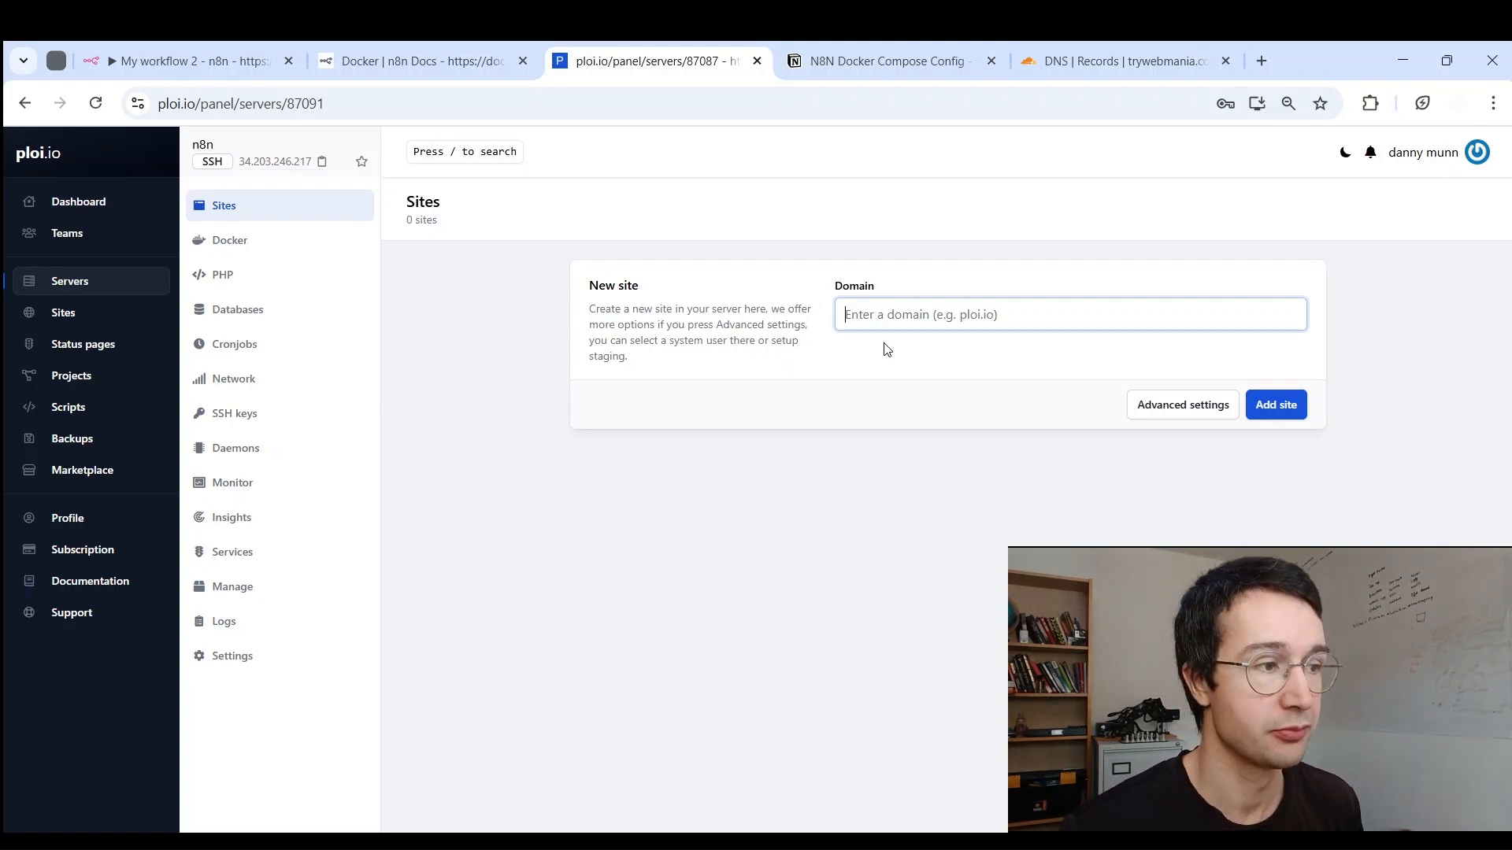
# Step: Enter n8n.trywebmania.com as the new site's domain
pyautogui.write('n8n')
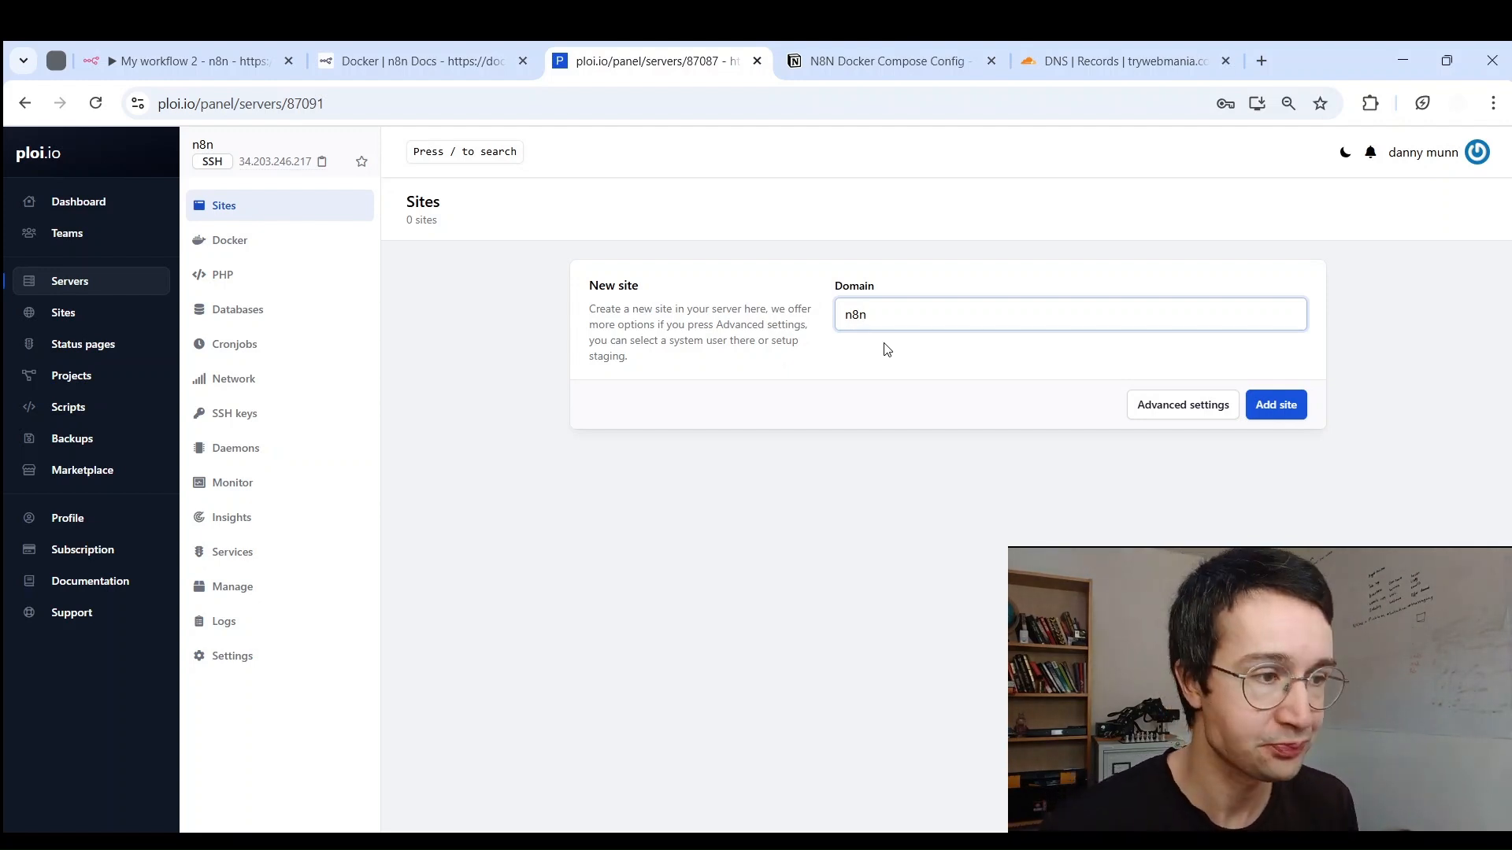
pyautogui.write('aniel.com')
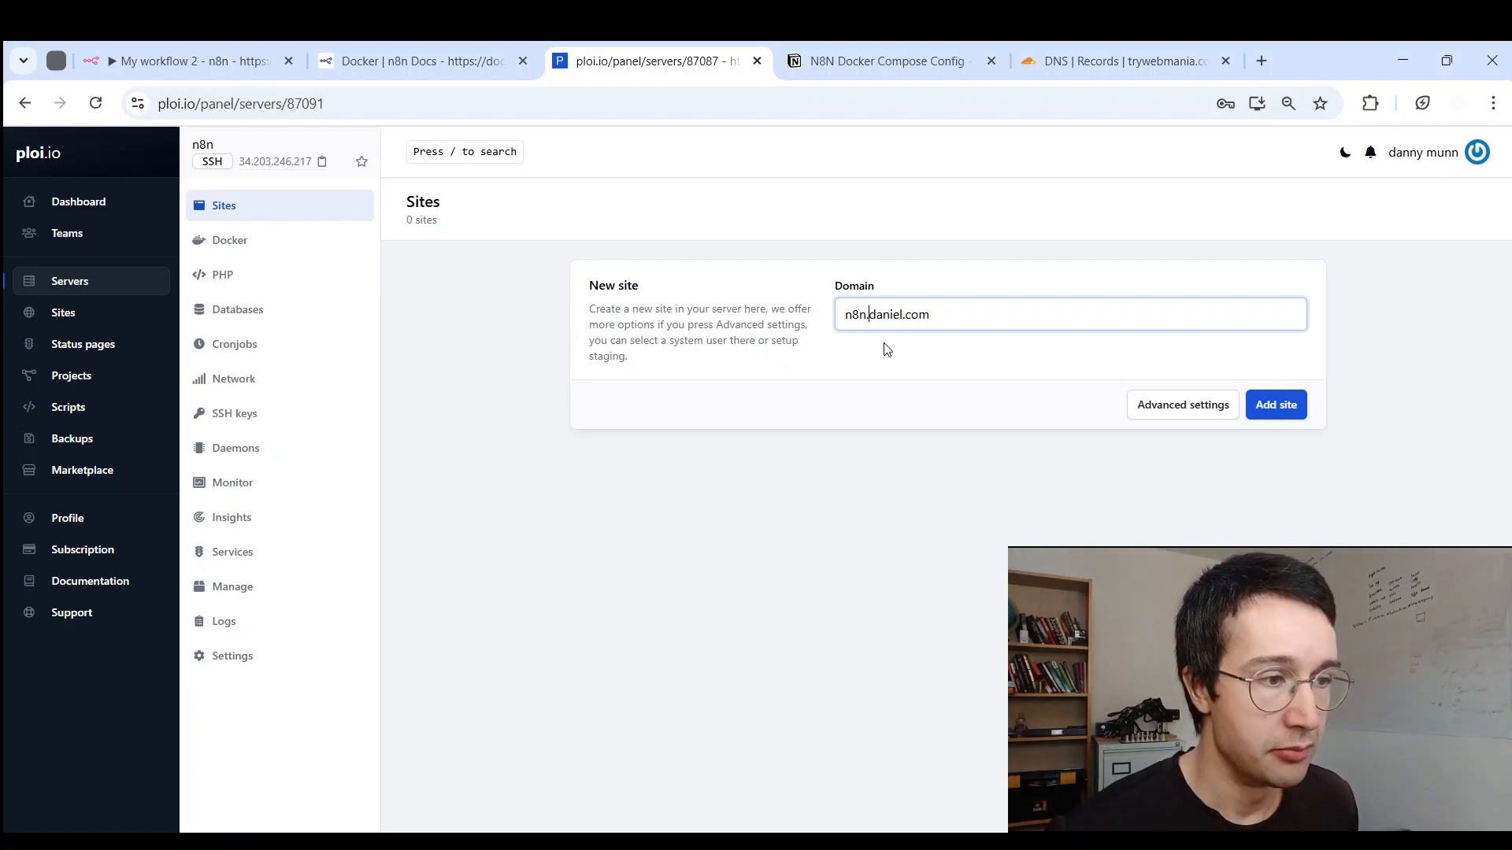
pyautogui.hotkey('shift', 'Home')
pyautogui.press('BackSpace')
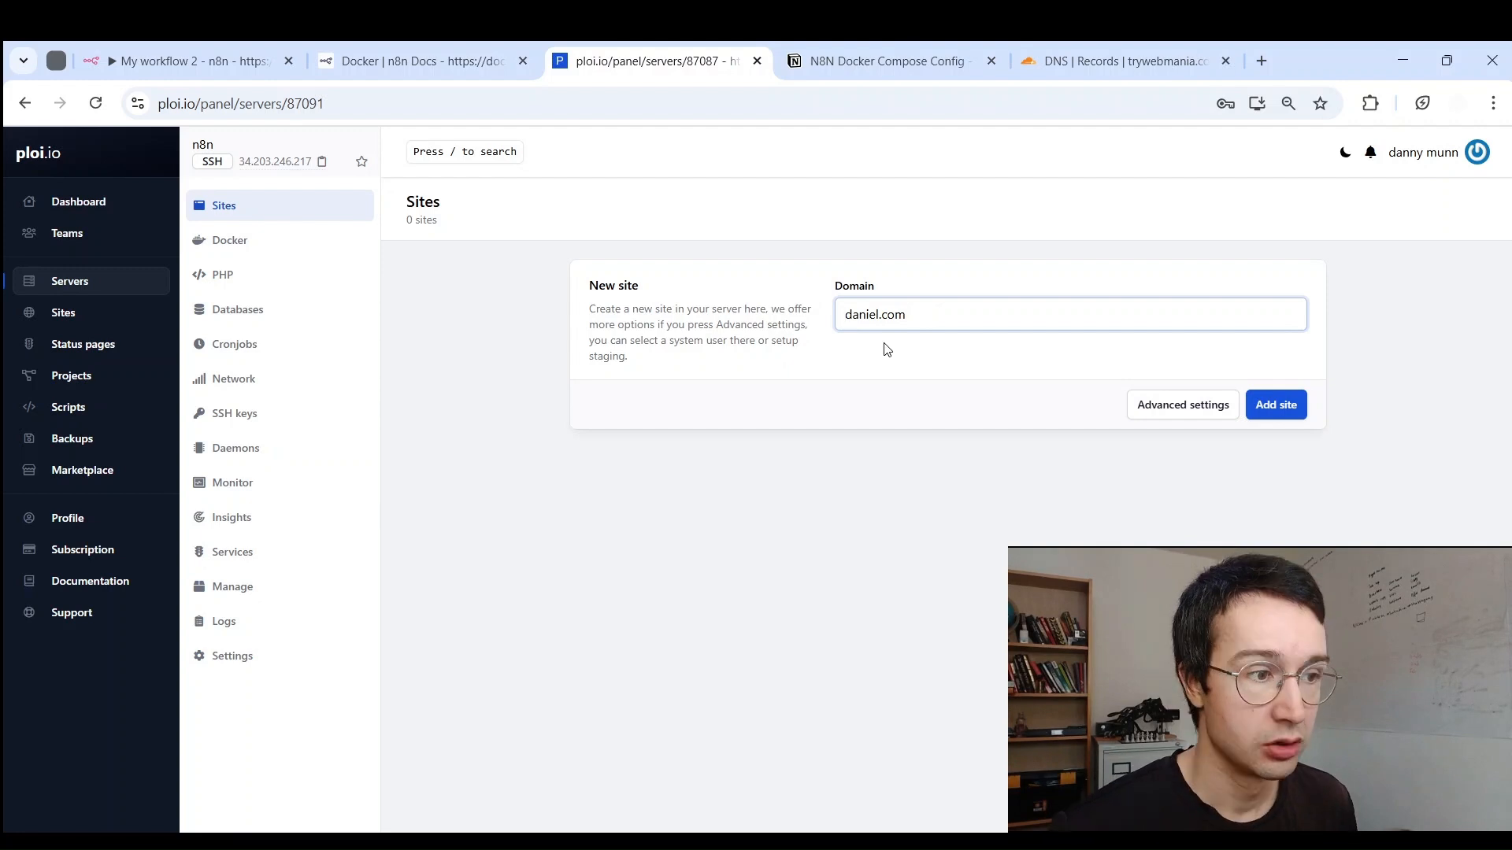
pyautogui.write('n8n')
pyautogui.write('.')
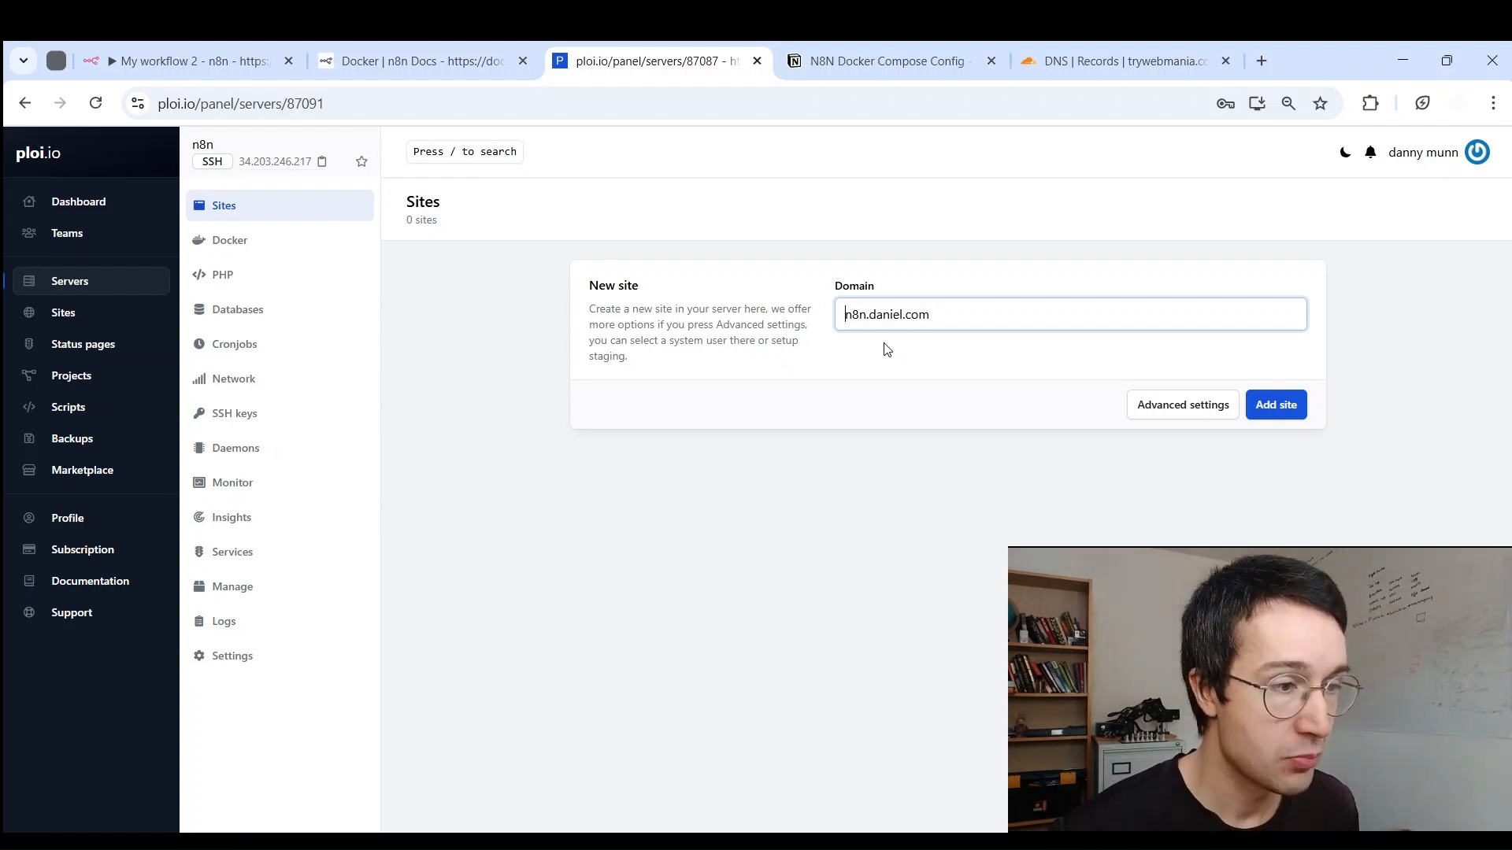
pyautogui.hotkey('ctrl', 'shift', 'Right')
pyautogui.hotkey('ctrl', 'shift', 'Right')
pyautogui.hotkey('ctrl', 'shift', 'Right')
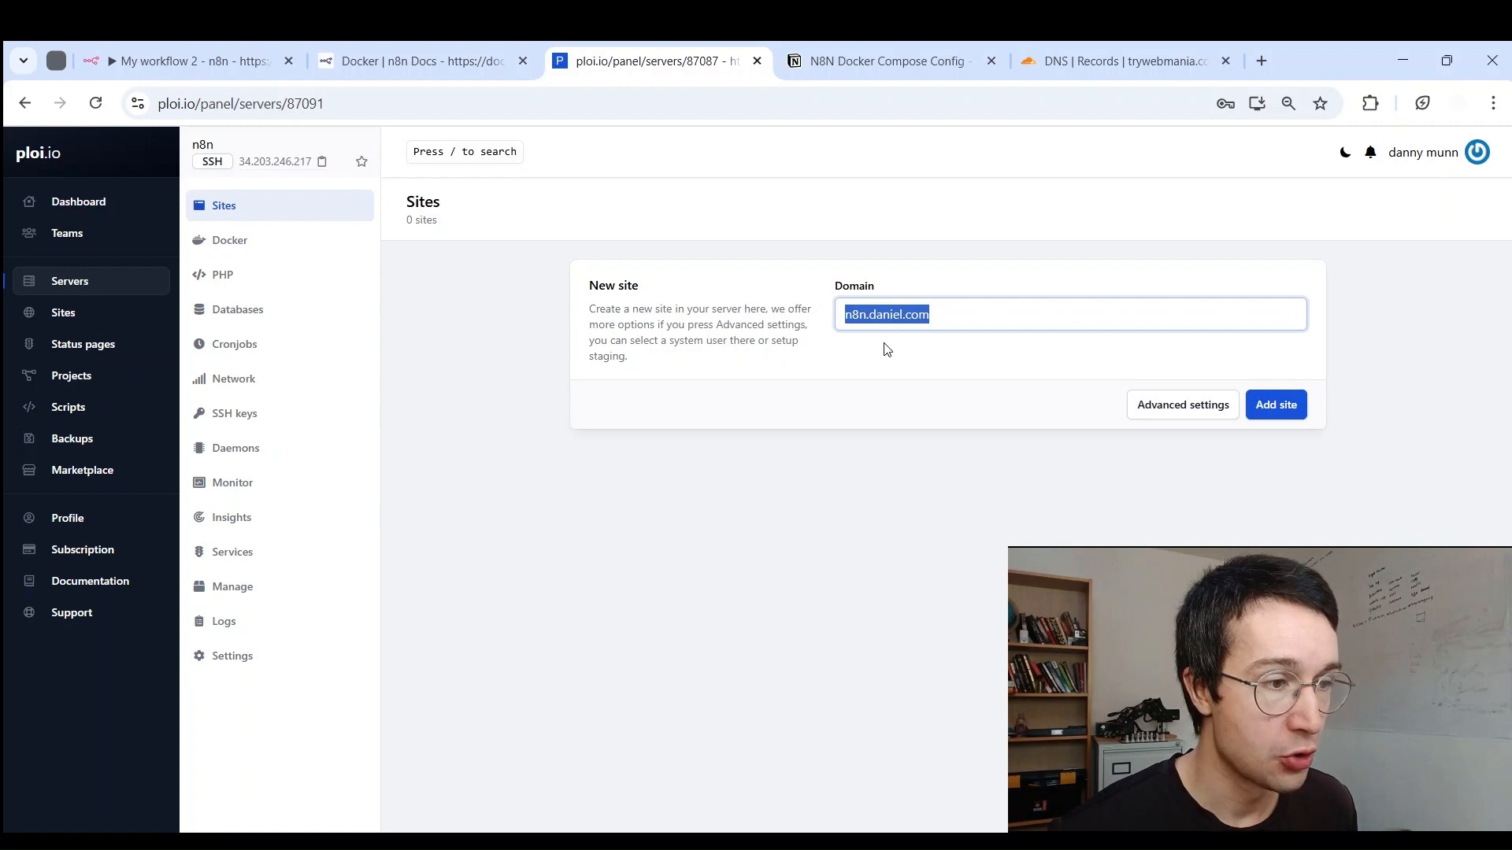
pyautogui.doubleClick(899, 315)
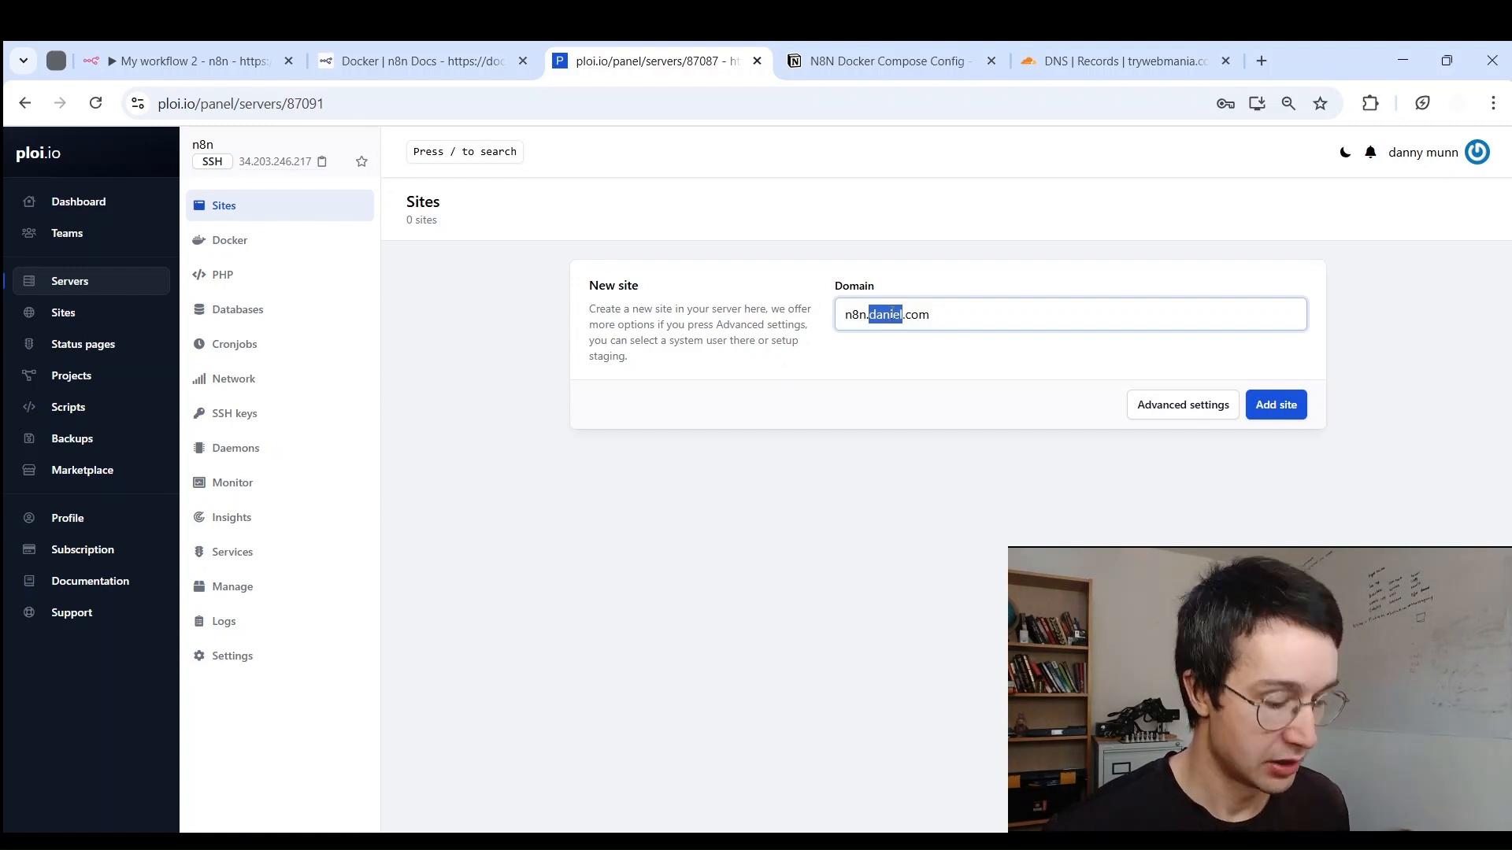
pyautogui.write('trywebmani')
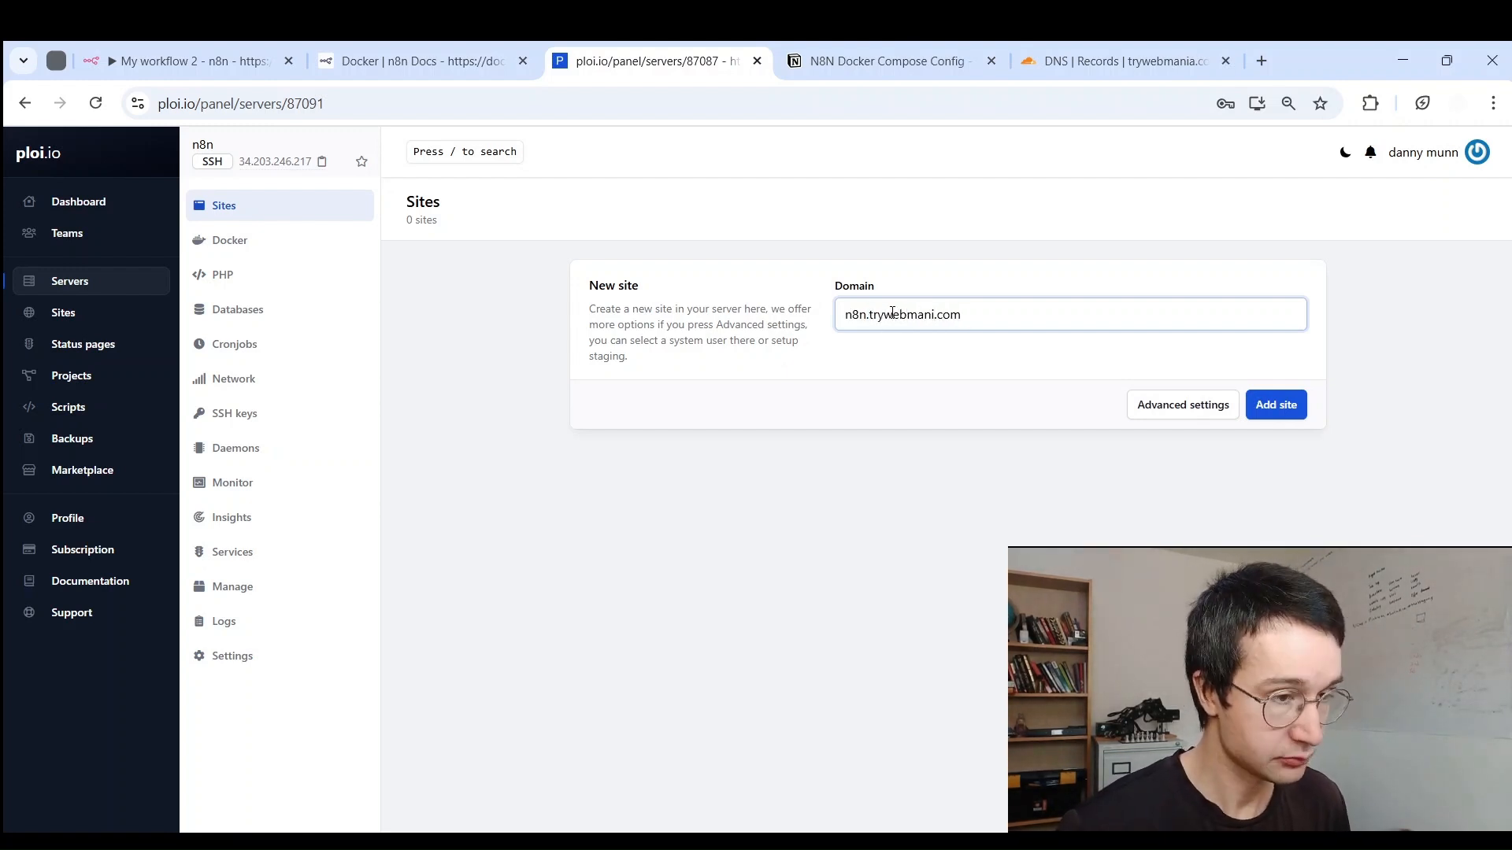
pyautogui.write('a')
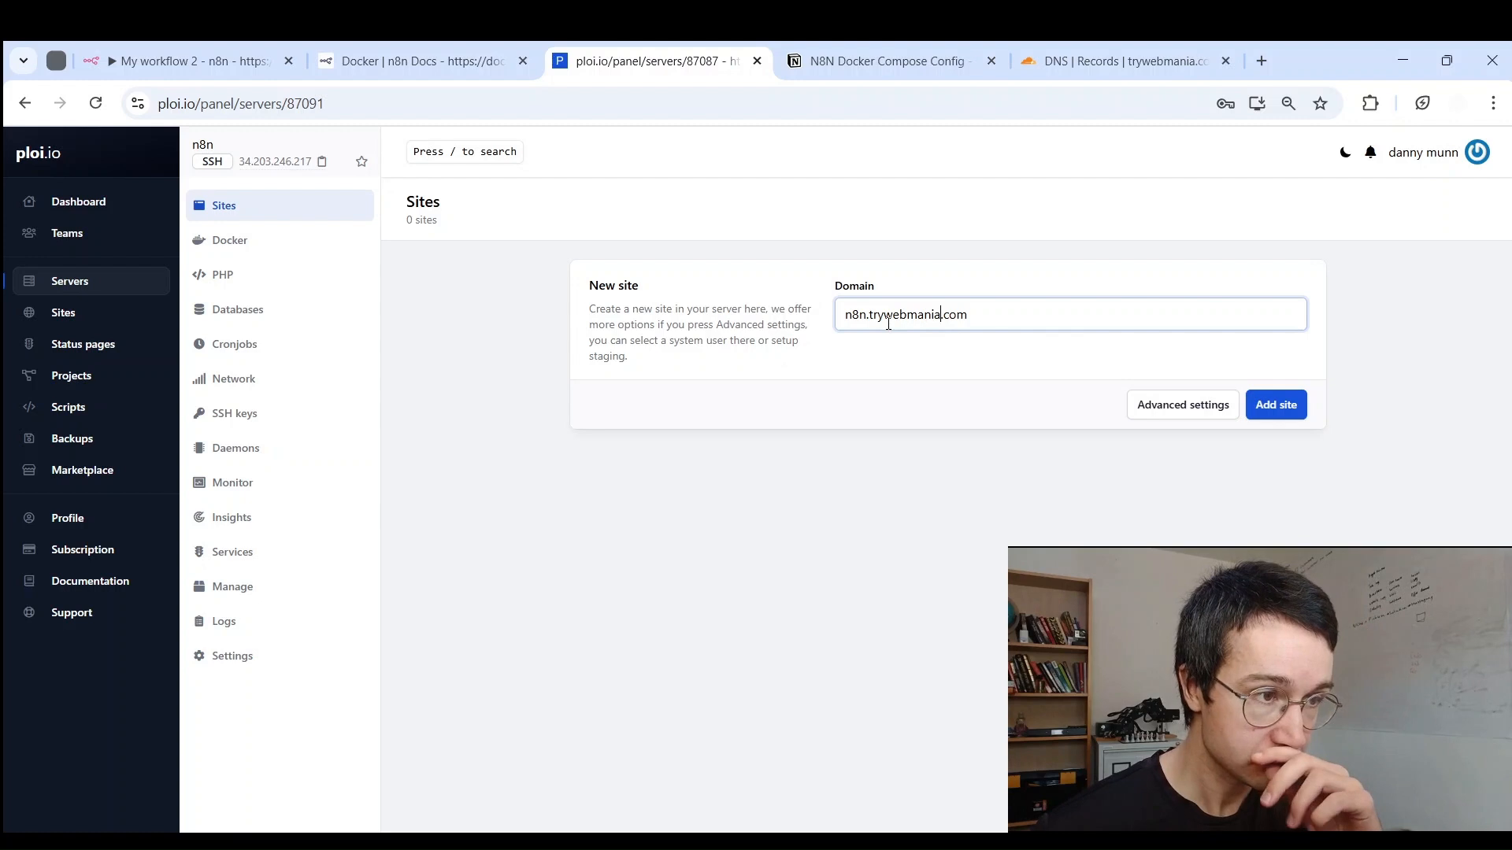
# Step: Add the n8n.trywebmania.com site and copy the server's IP address
pyautogui.moveTo(892, 318); pyautogui.dragTo(1037, 296)
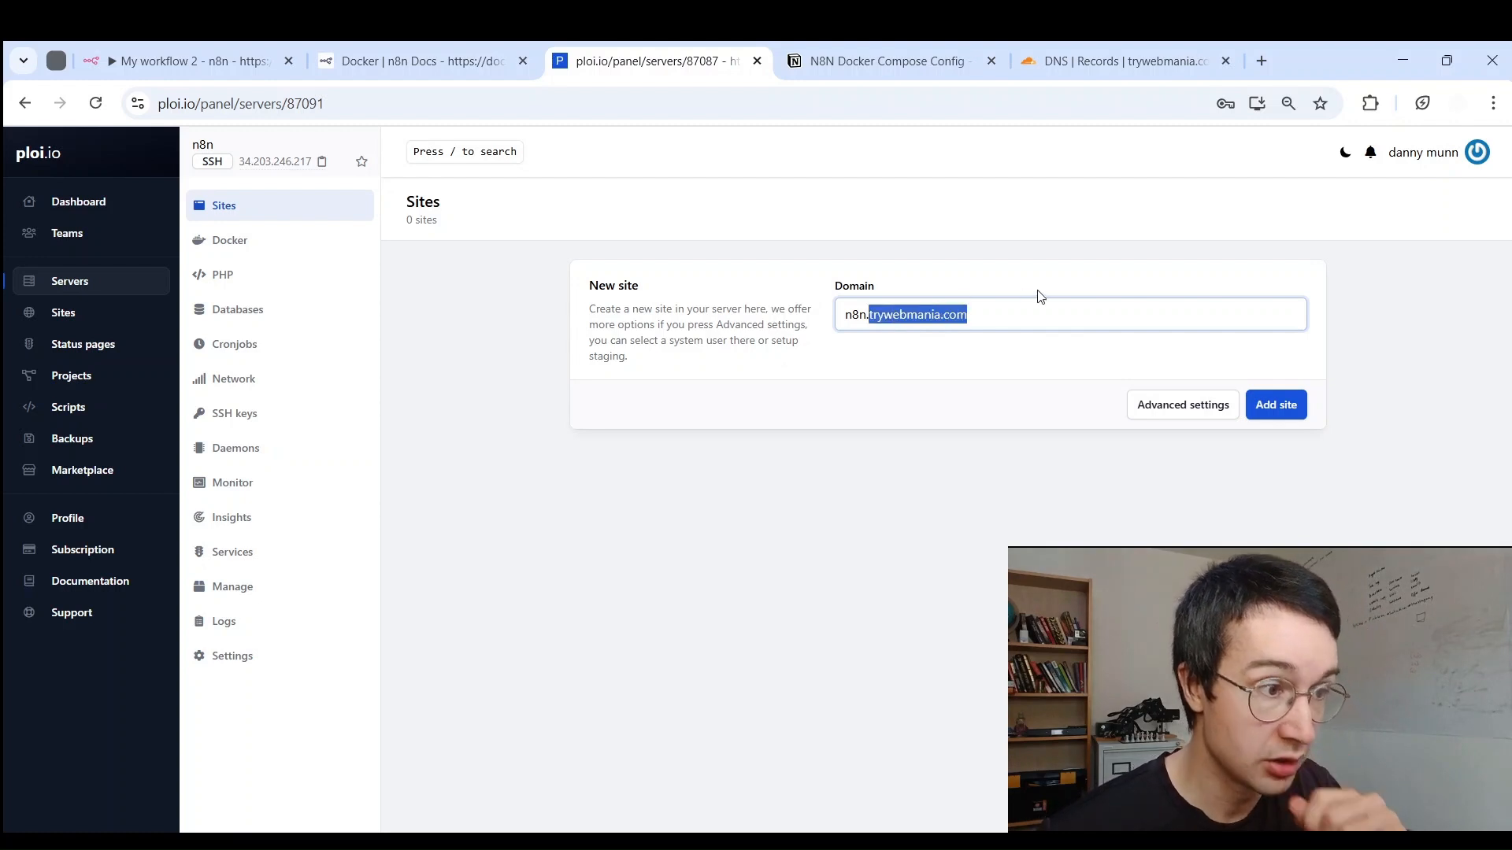
pyautogui.click(991, 325)
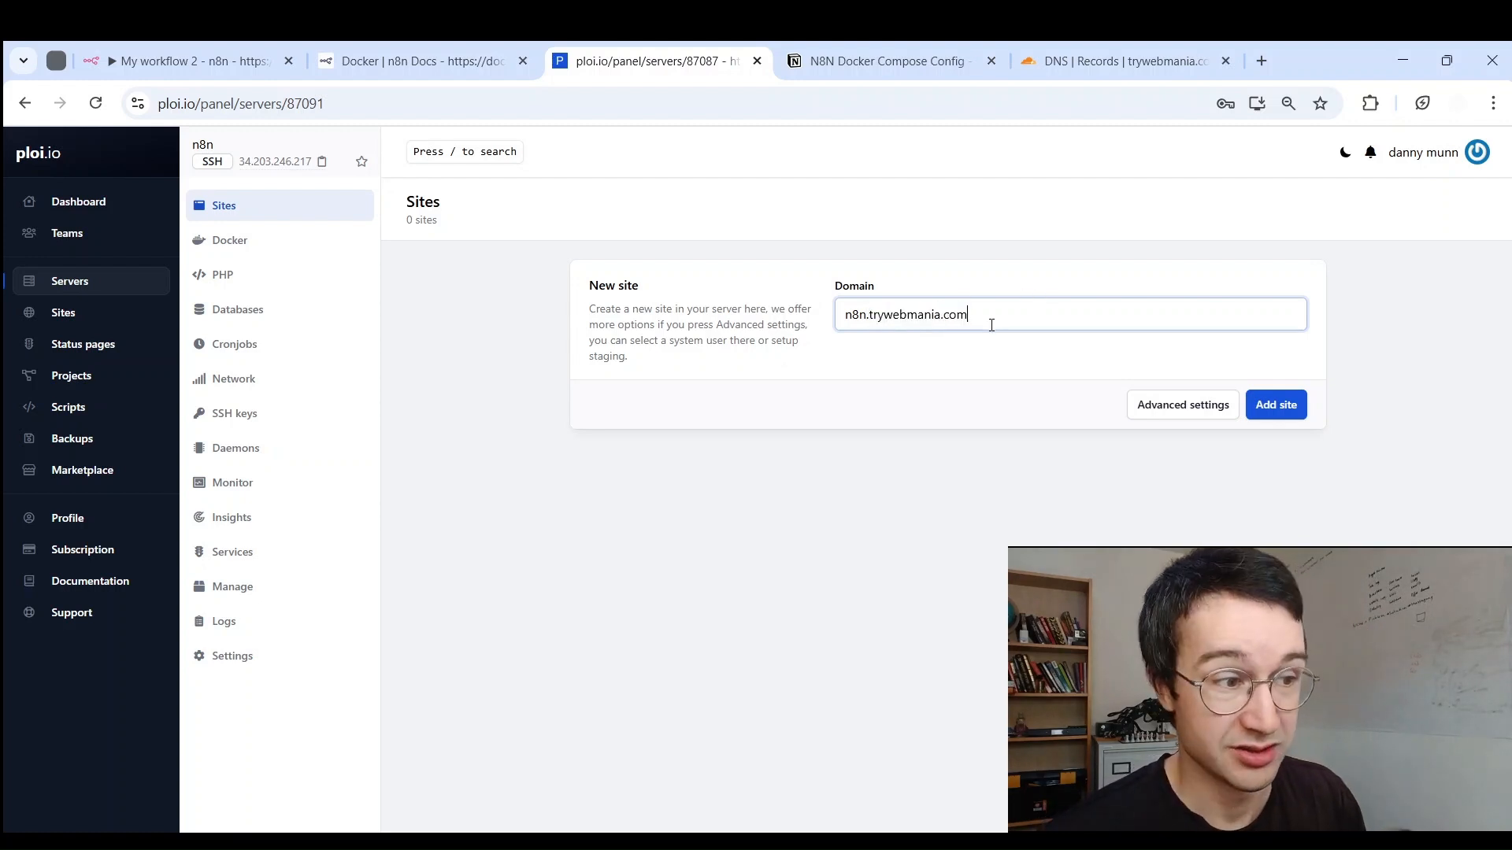
pyautogui.click(1283, 407)
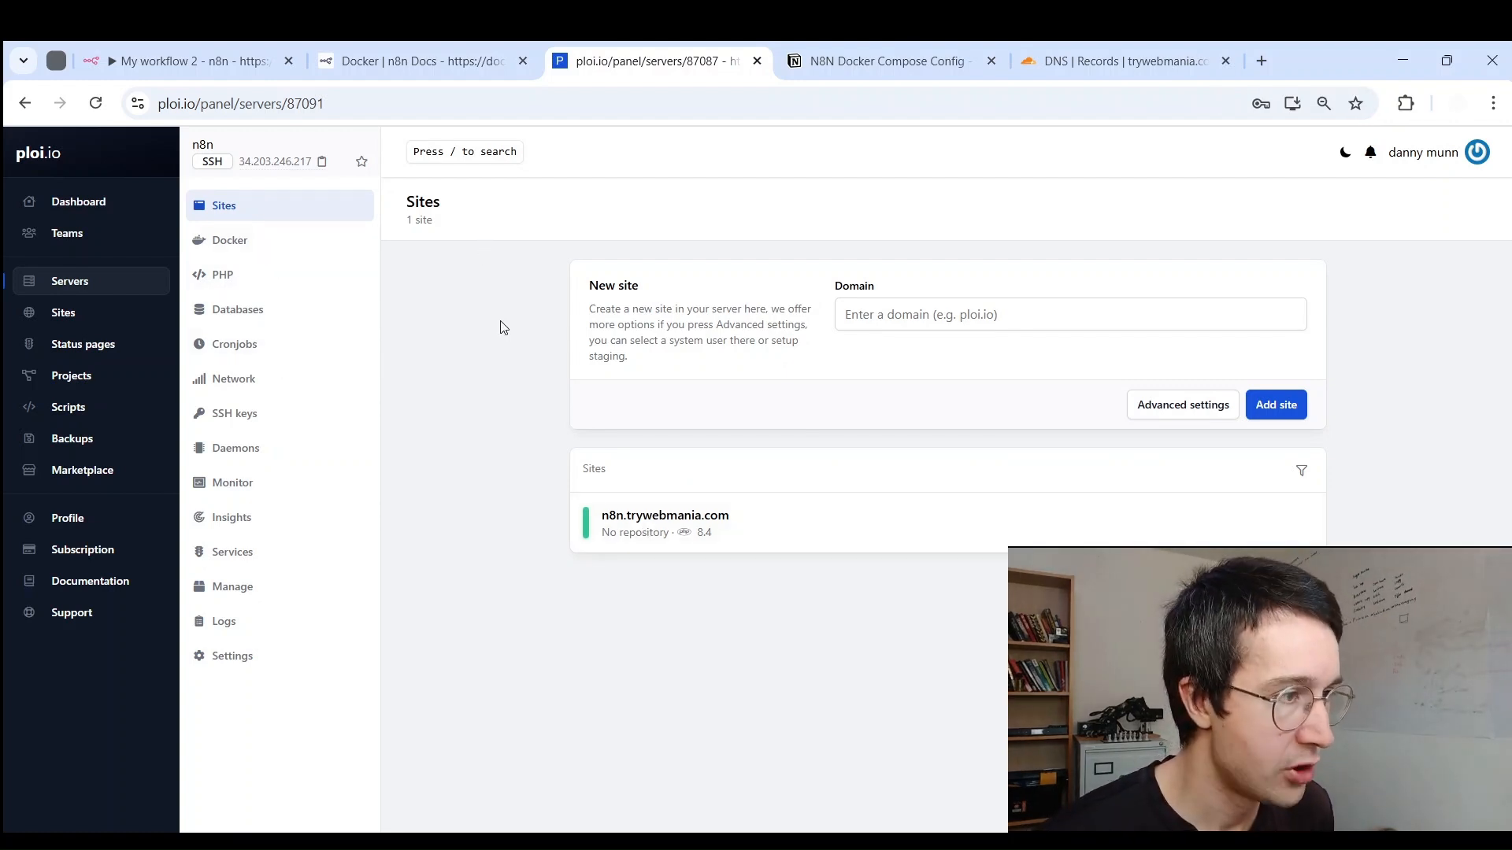
pyautogui.click(321, 163)
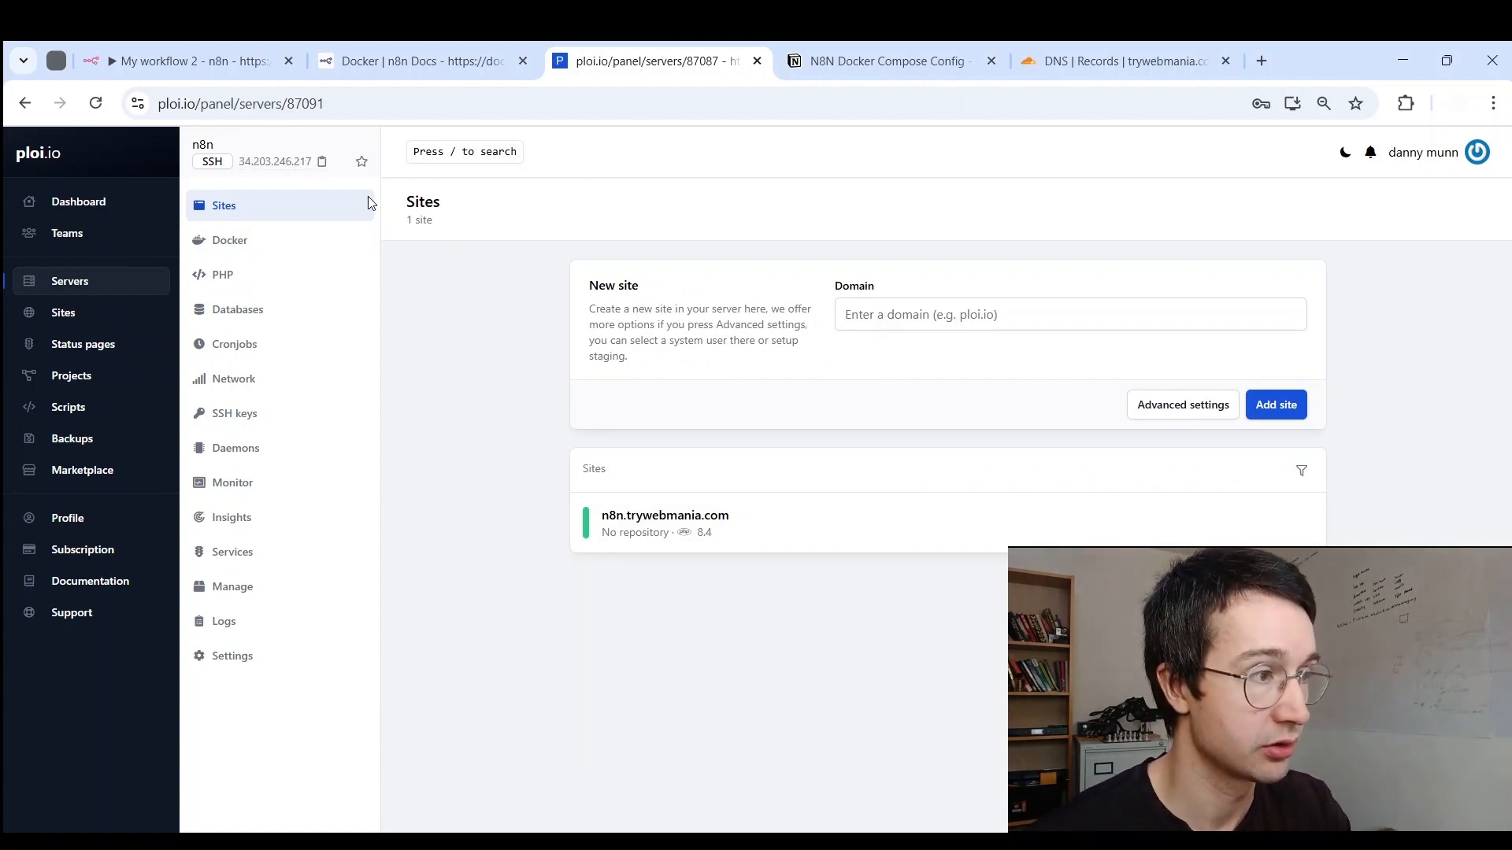
pyautogui.click(321, 162)
pyautogui.click(1117, 61)
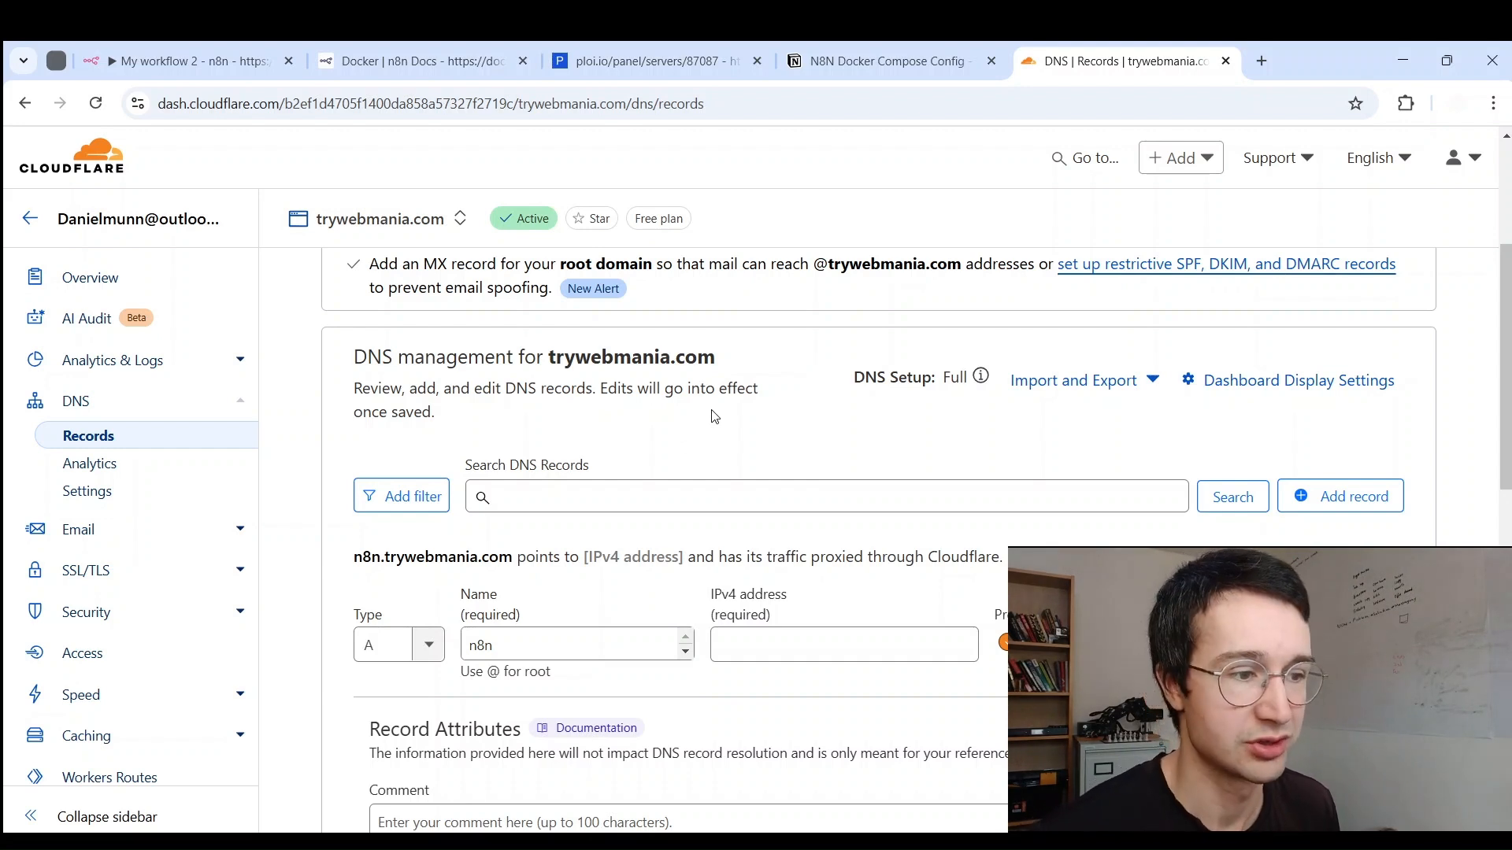
pyautogui.moveTo(535, 654); pyautogui.dragTo(426, 646)
pyautogui.click(448, 697)
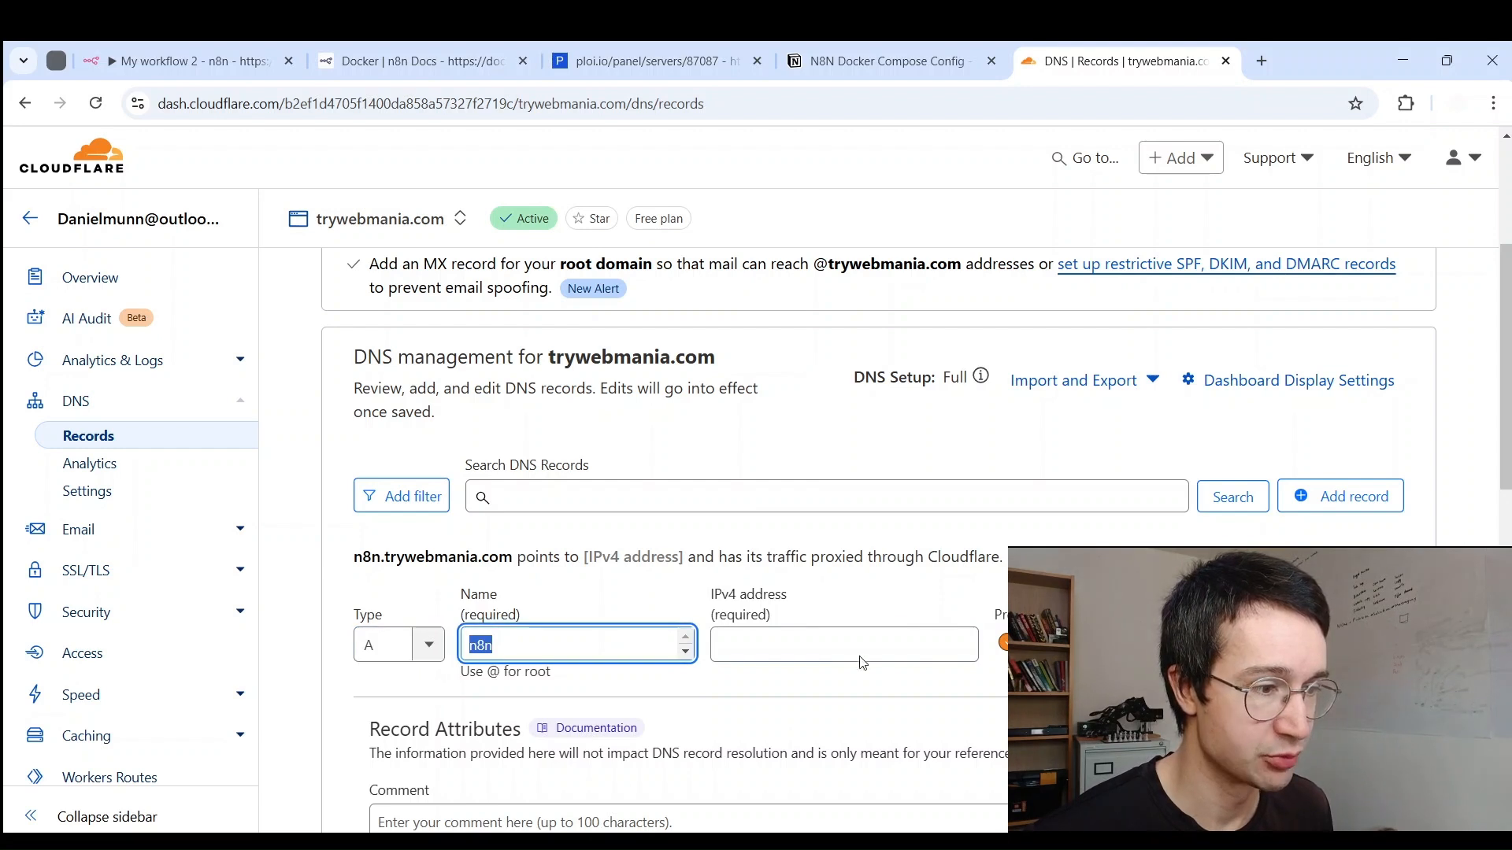
pyautogui.click(837, 645)
pyautogui.hotkey('ctrl', 'v')
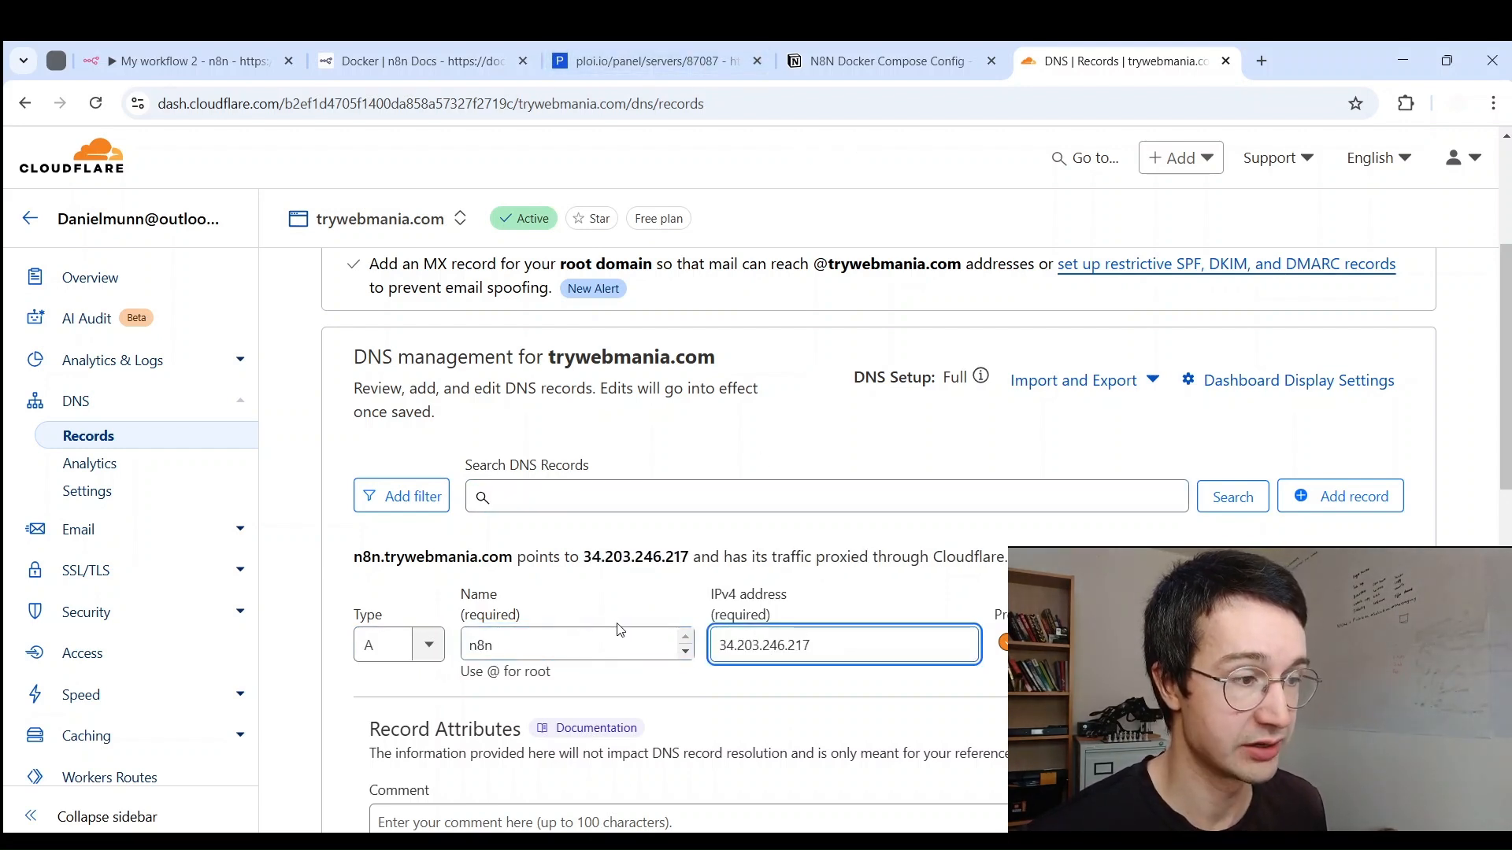
pyautogui.click(716, 47)
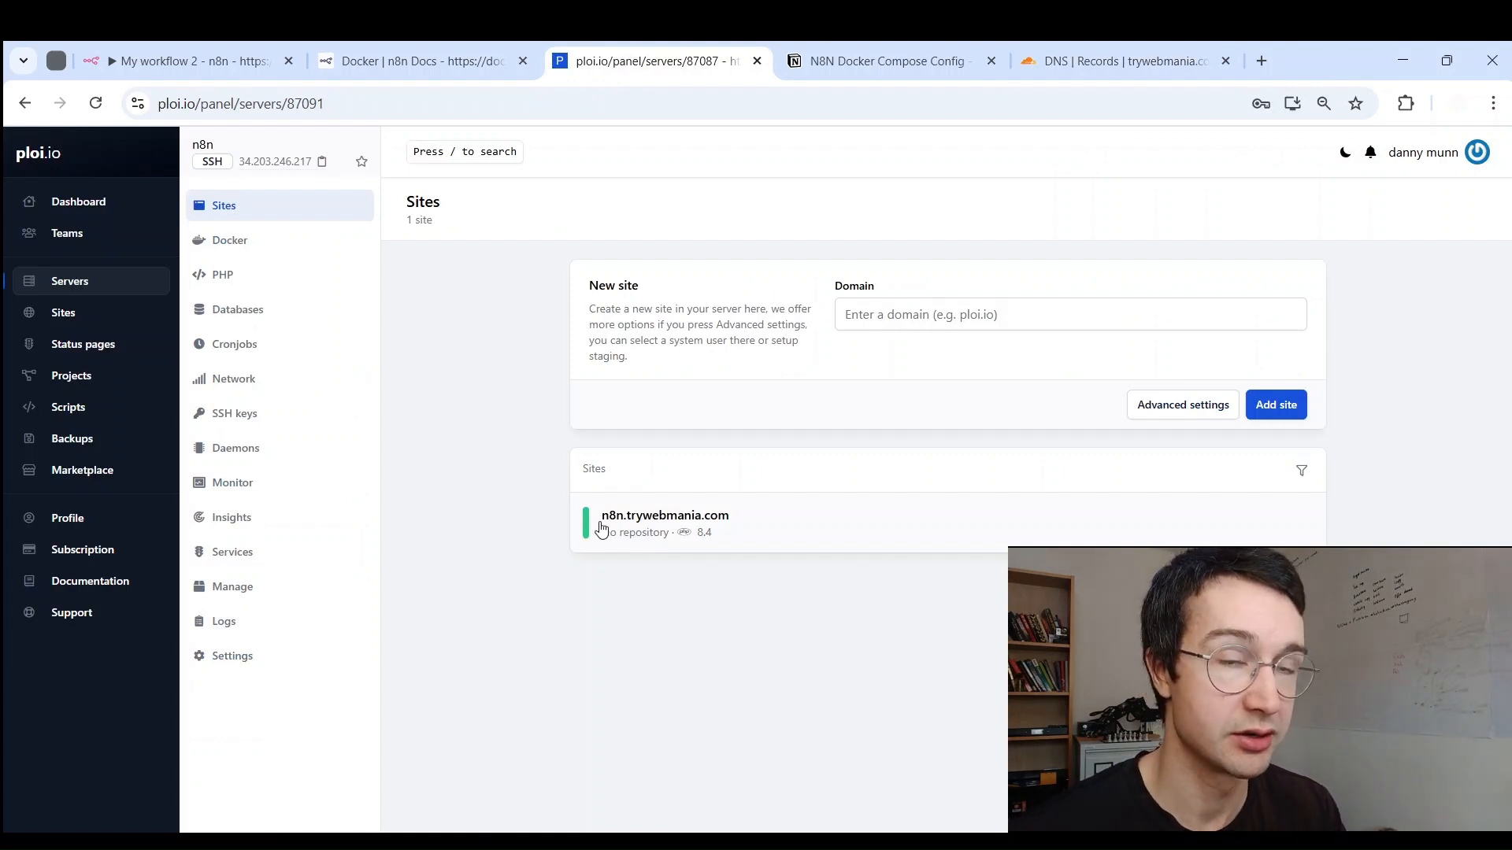
pyautogui.click(1192, 59)
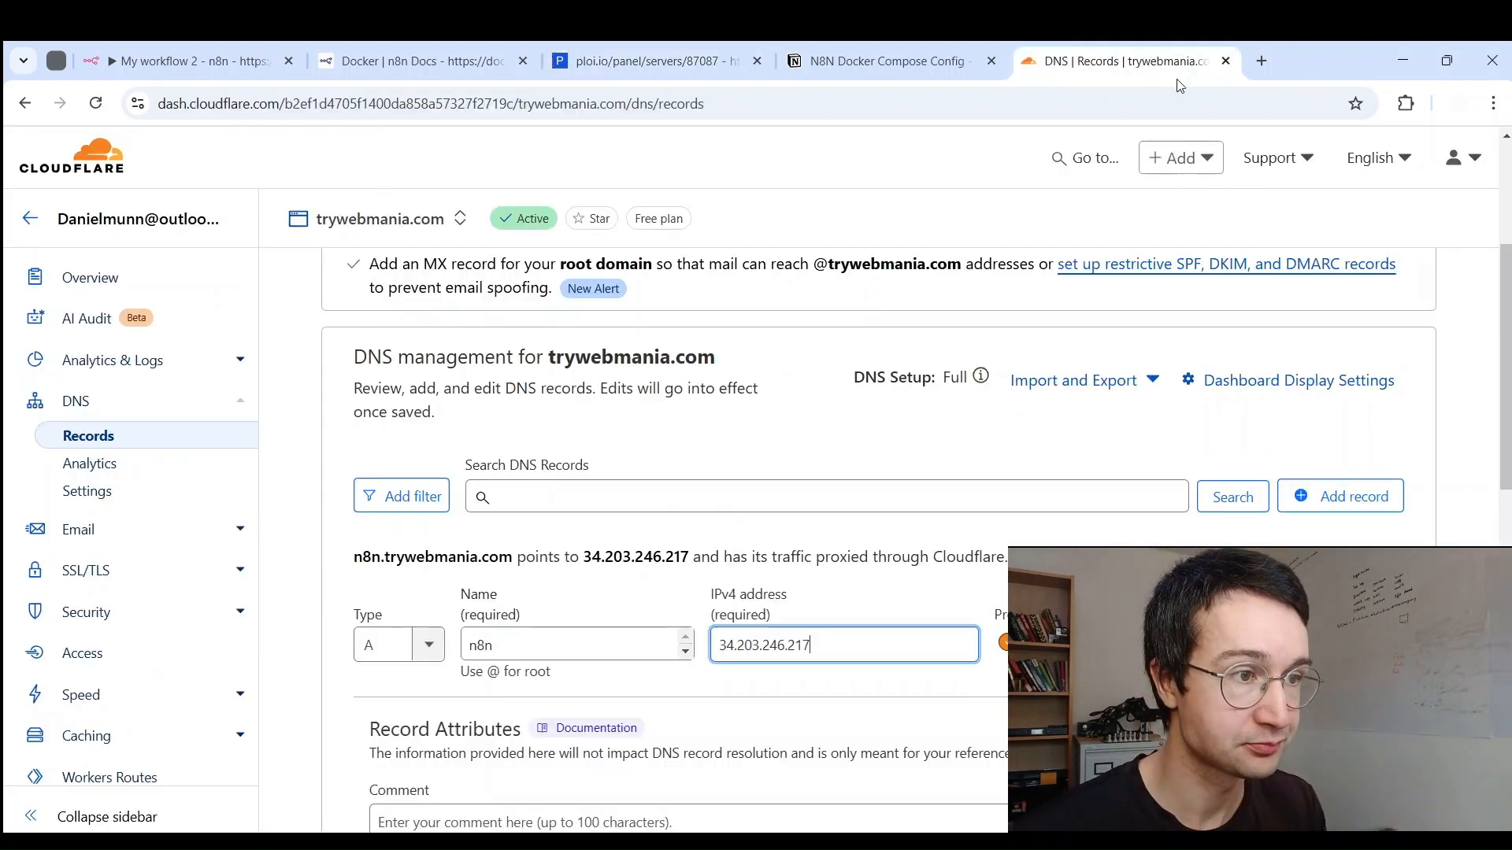
pyautogui.doubleClick(585, 640)
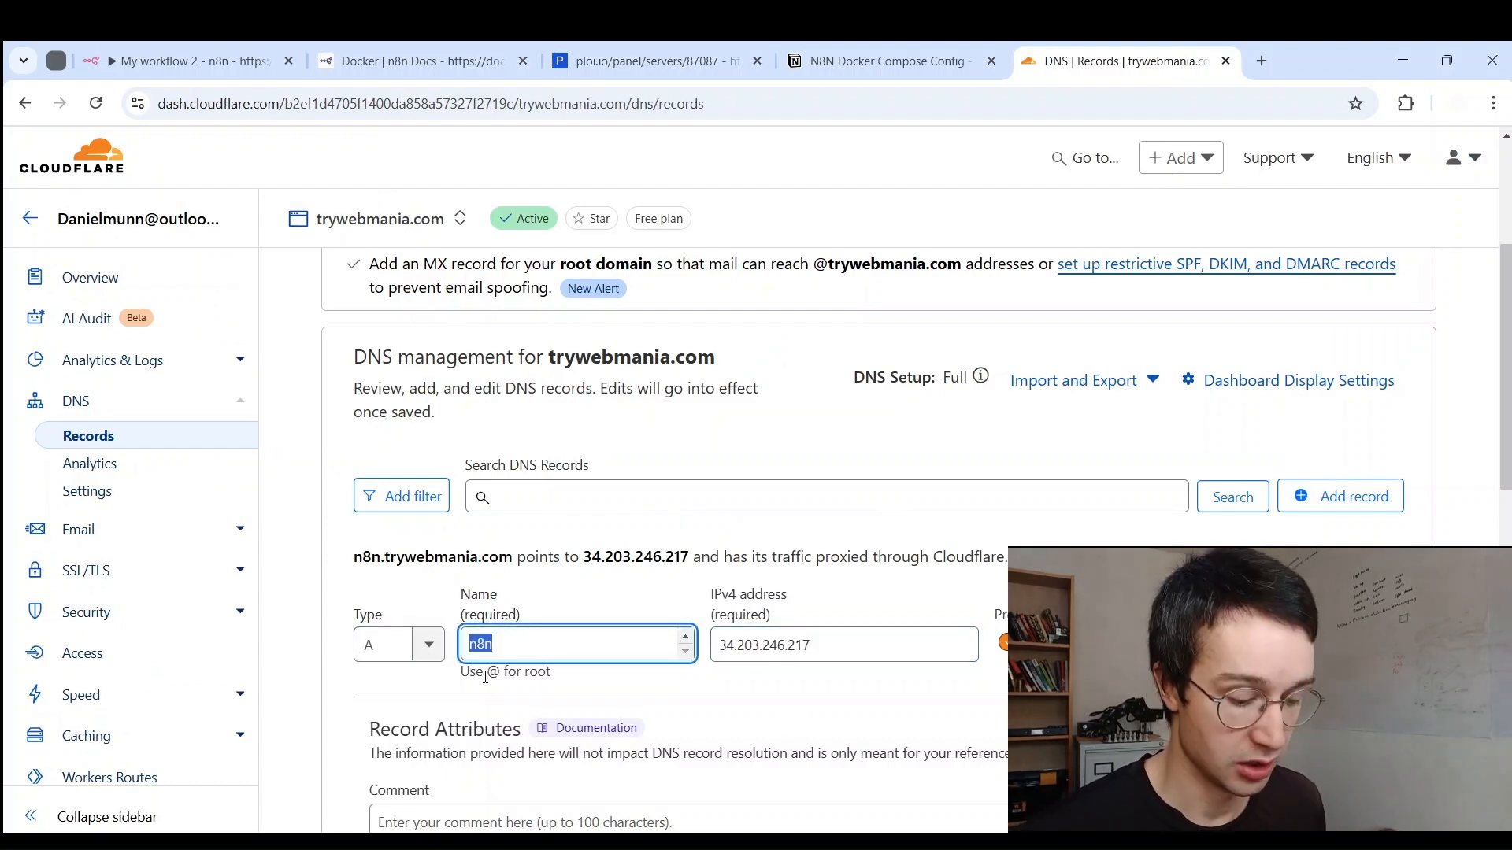
pyautogui.write('@')
pyautogui.hotkey('ctrl', 'z')
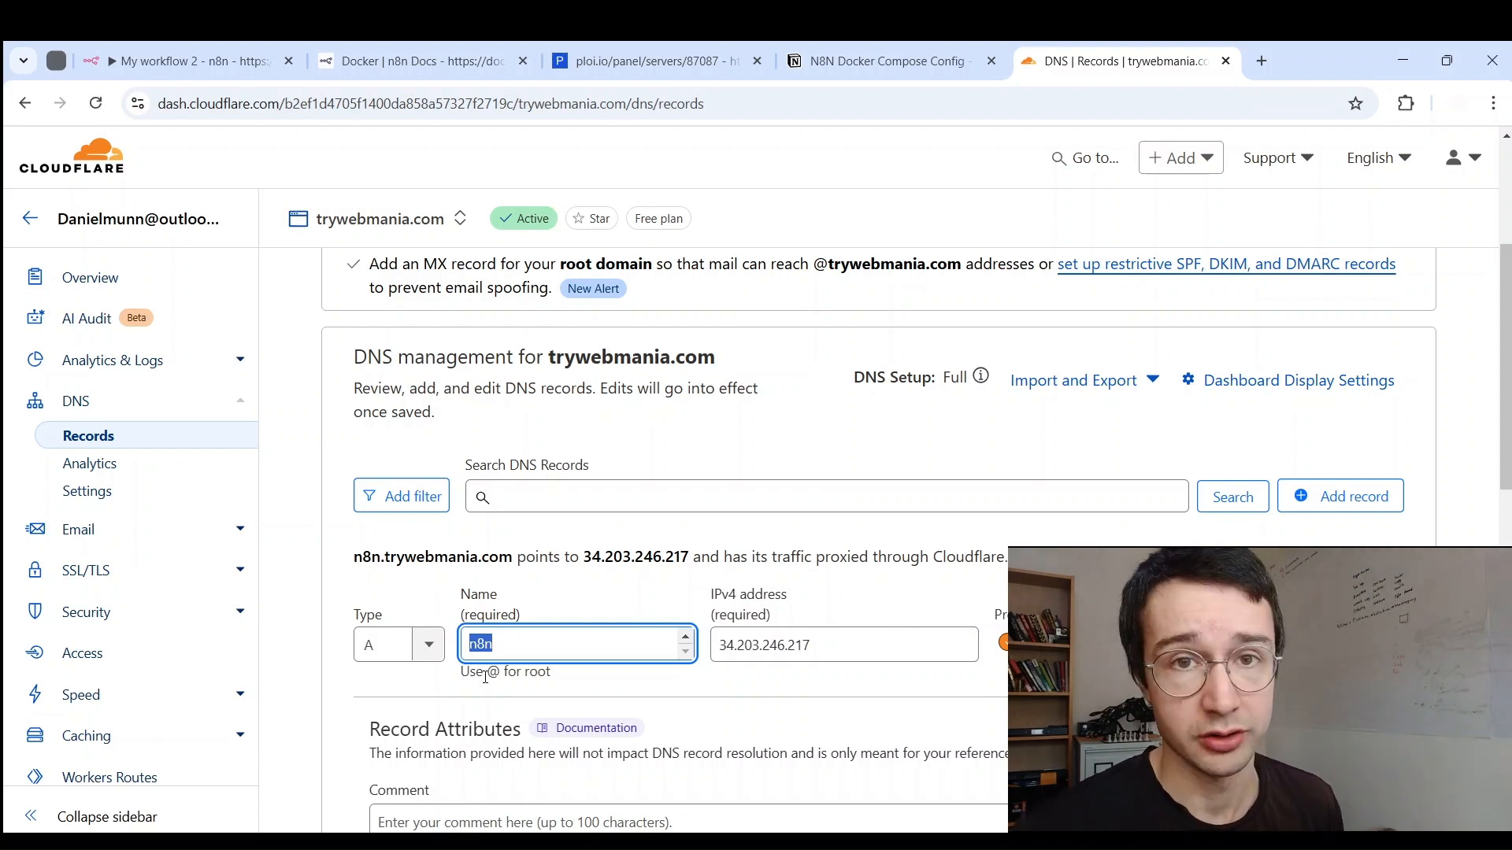
# Step: Set the n8n record type to A and switch its proxy status off (DNS only)
pyautogui.click(388, 646)
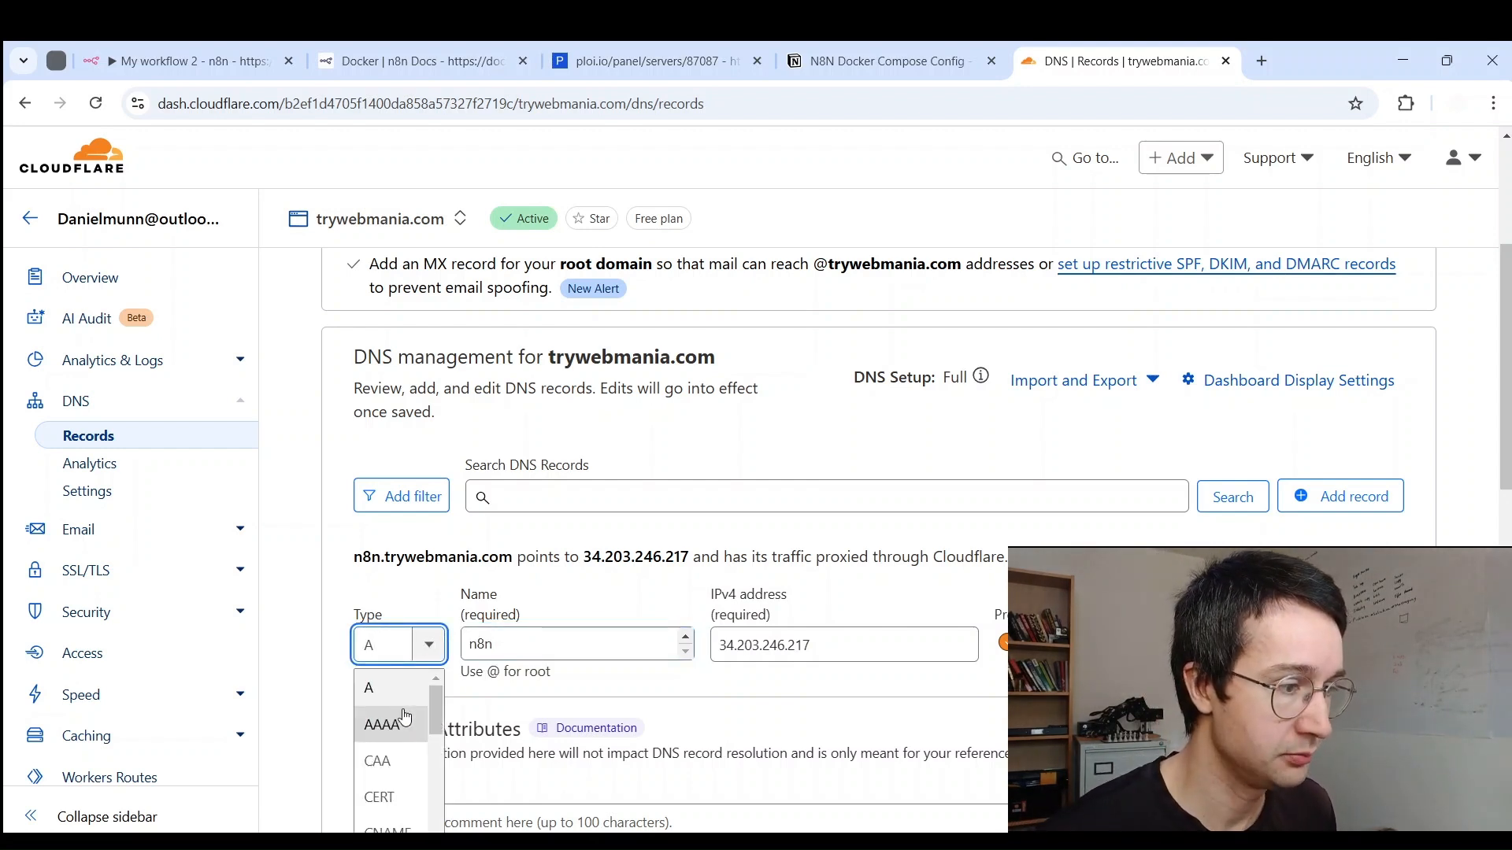
pyautogui.press('BackSpace')
pyautogui.write('cname')
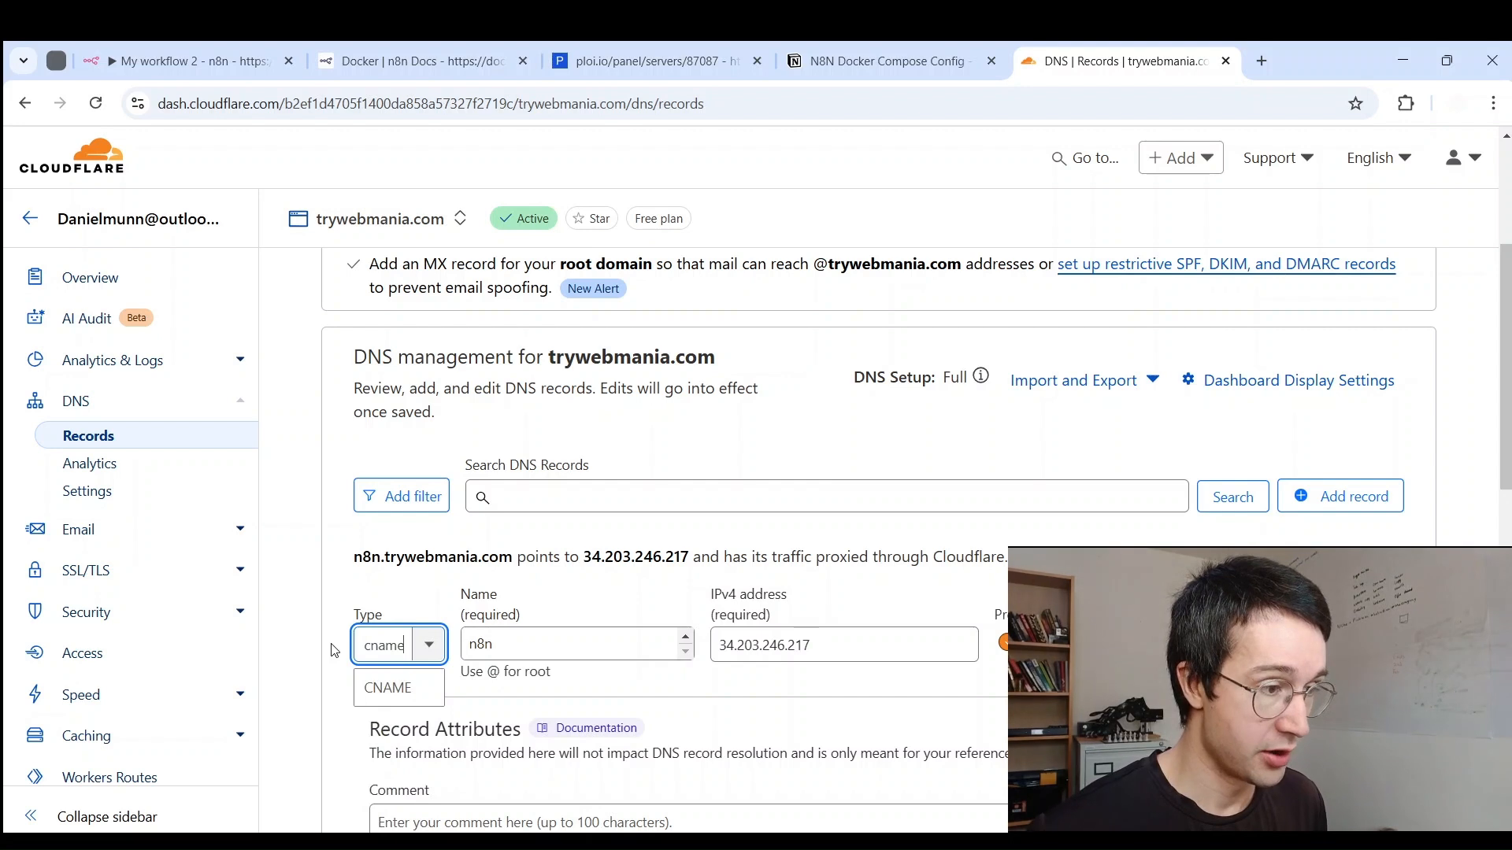
pyautogui.doubleClick(386, 630)
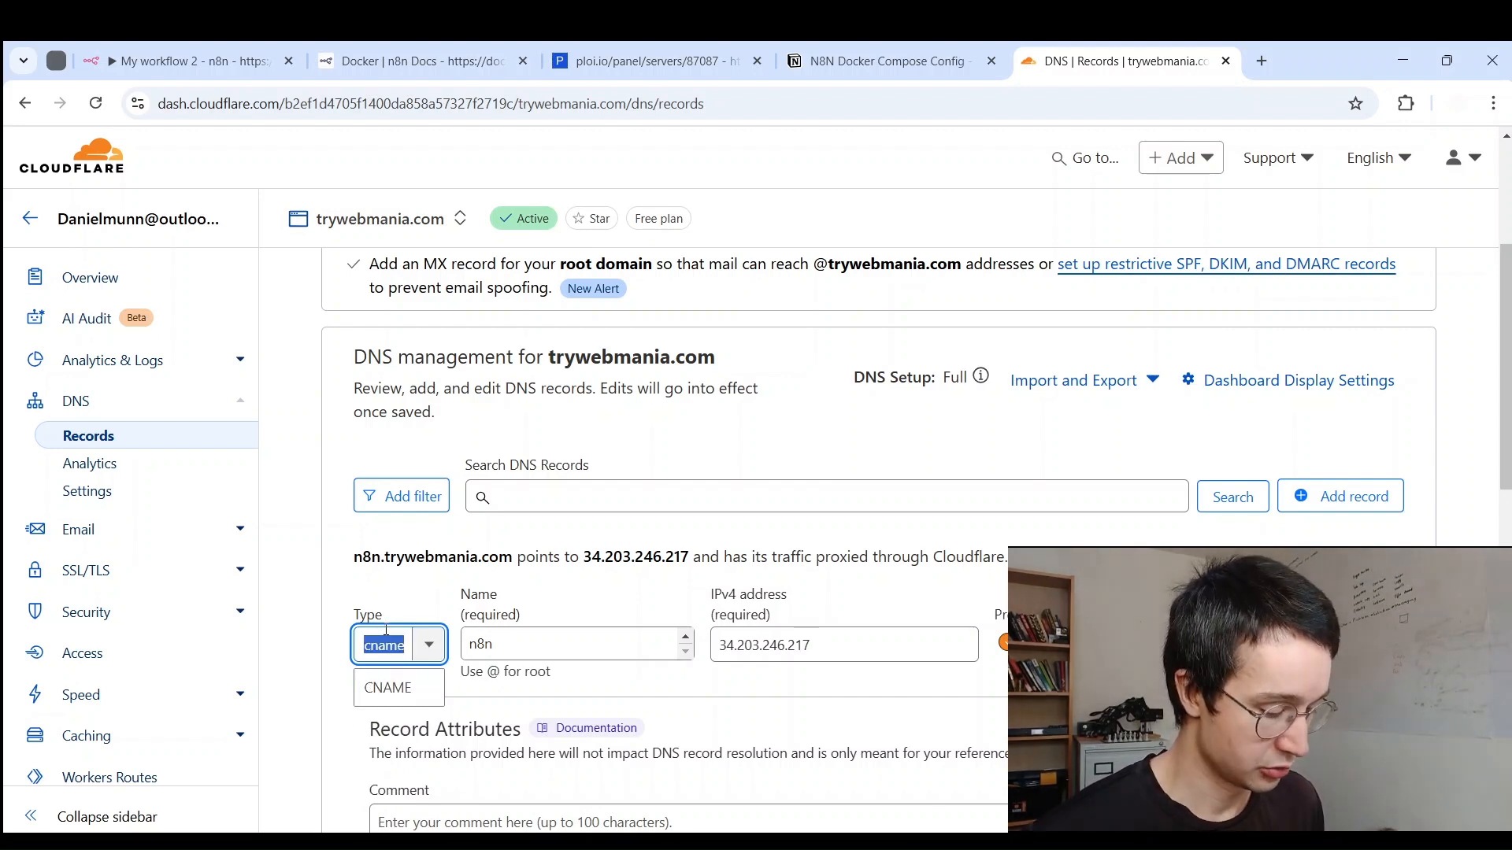
pyautogui.write('a')
pyautogui.click(386, 687)
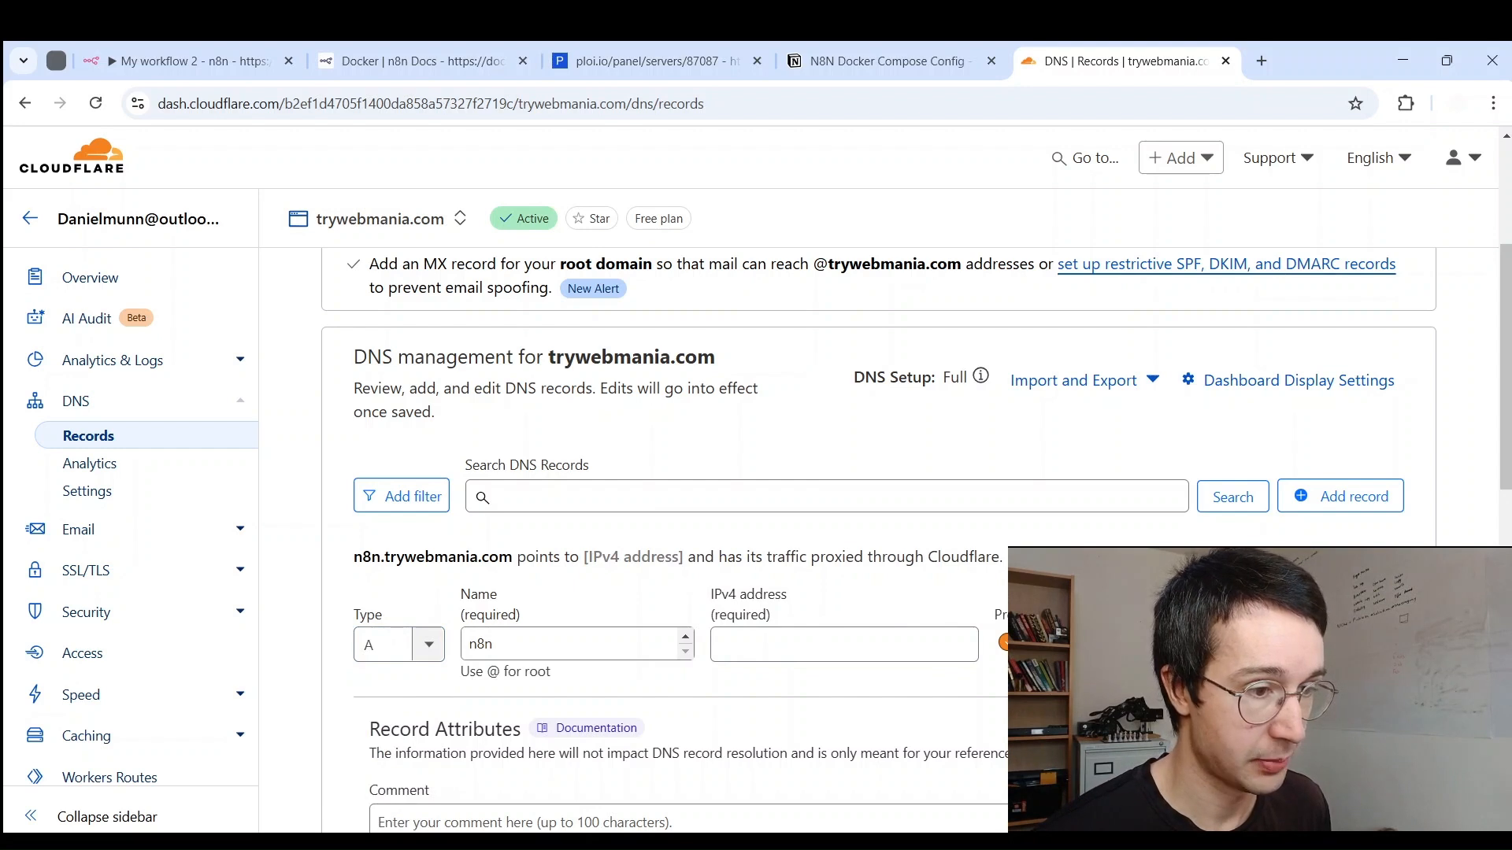
pyautogui.click(1015, 644)
# Step: Enter IPv4 address 34.203.246.217, save the record, and return to Ploi's sites list
pyautogui.click(813, 652)
pyautogui.hotkey('ctrl', 'v')
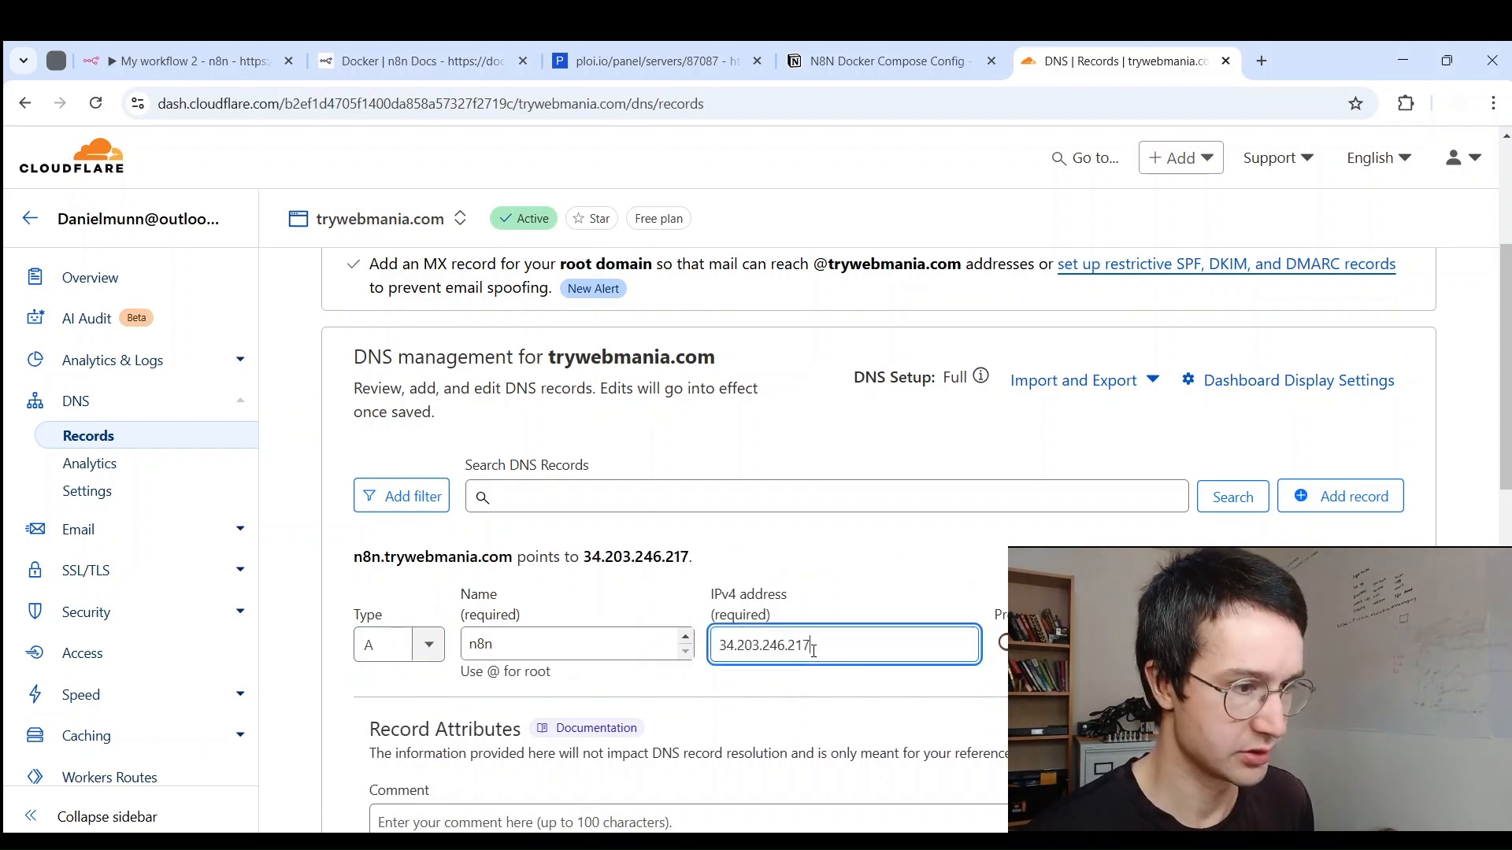
pyautogui.hotkey('ctrl', 'v')
pyautogui.hotkey('ctrl', 'z')
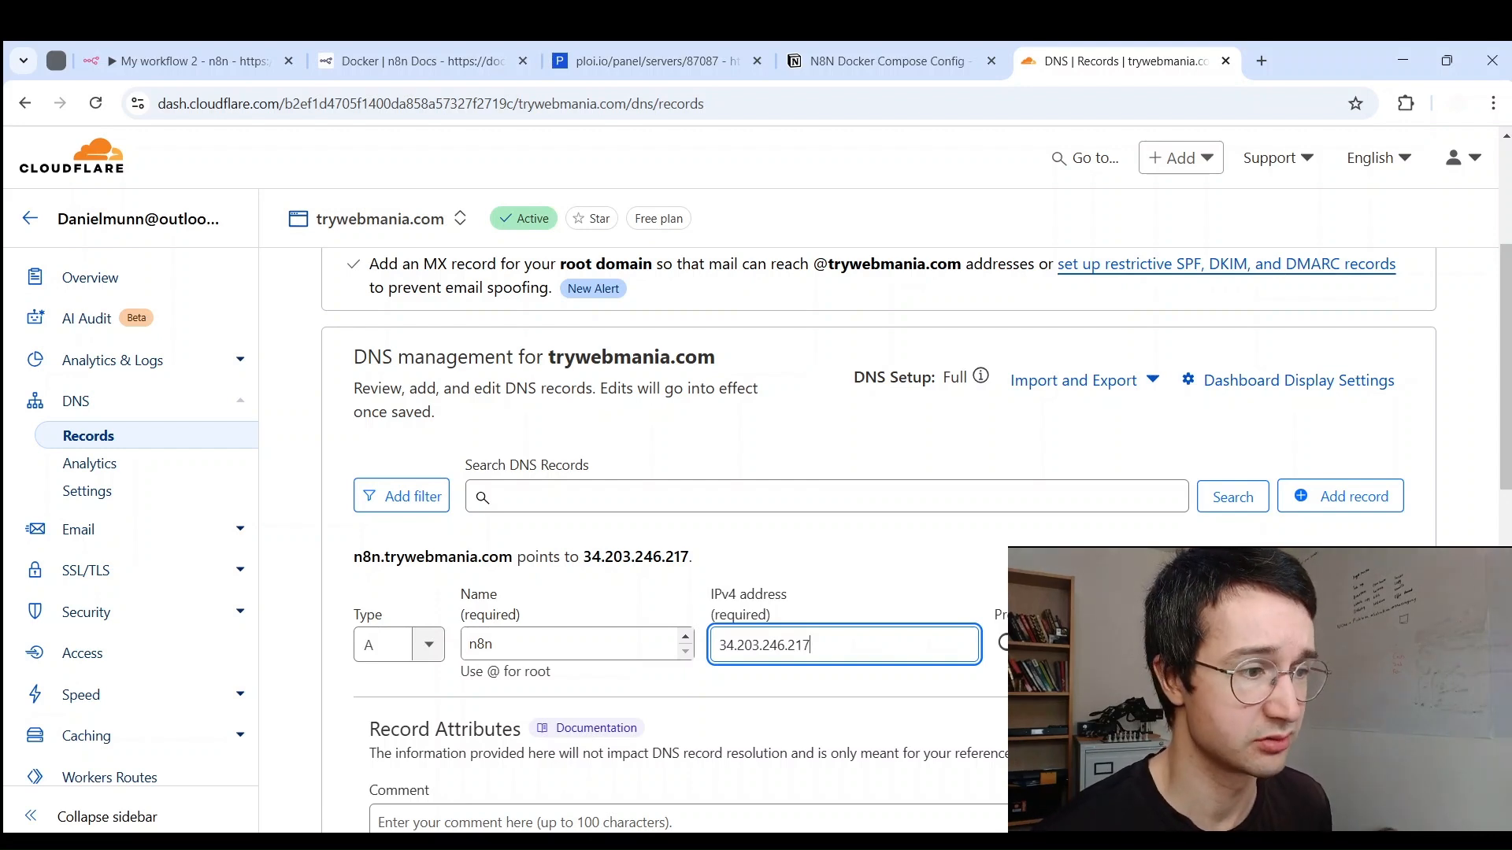
pyautogui.scroll(-1, 787, 543)
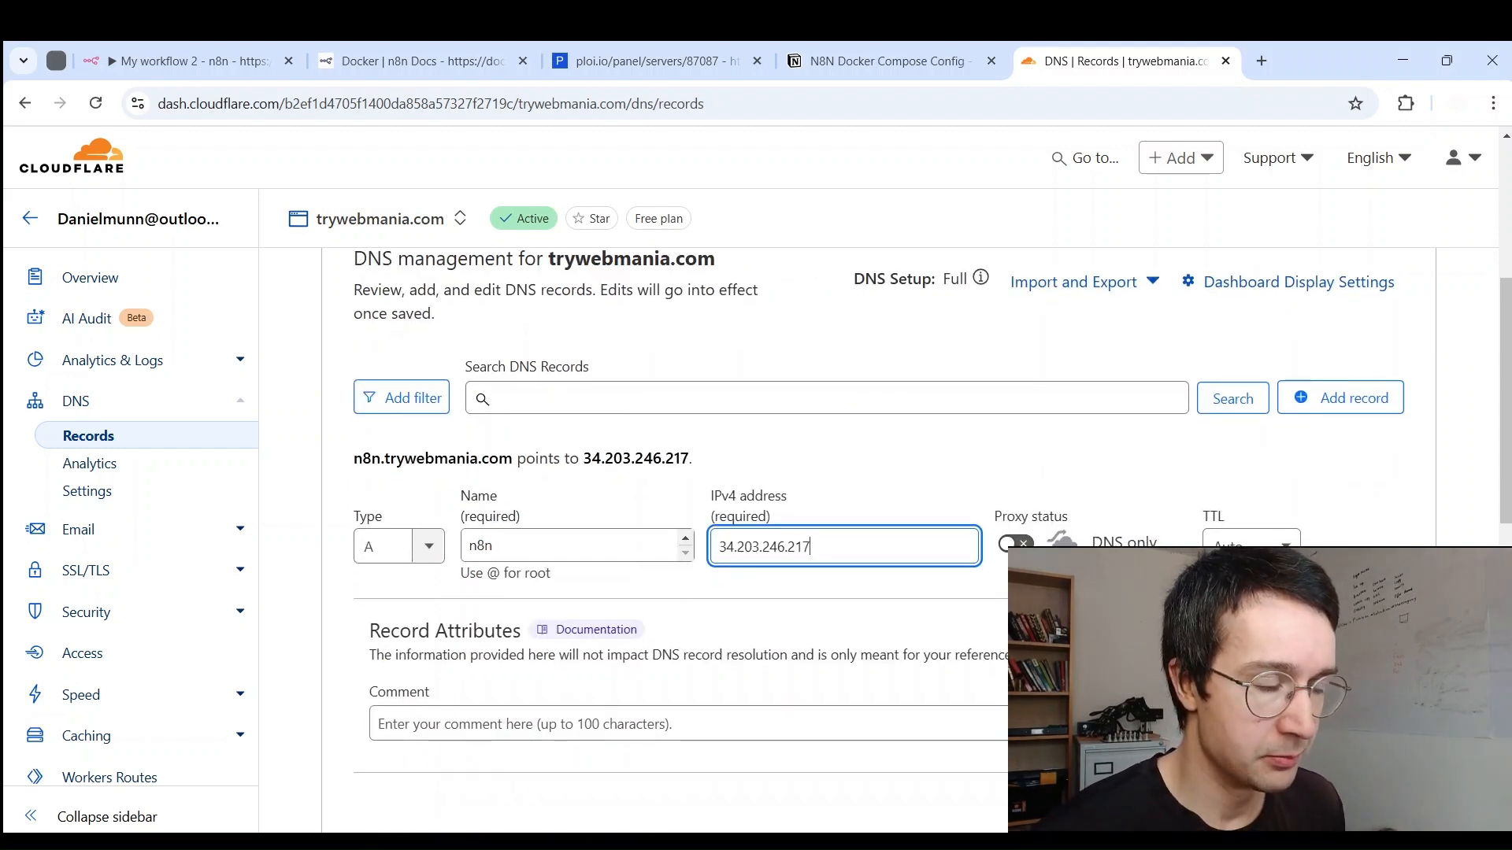
pyautogui.click(1372, 809)
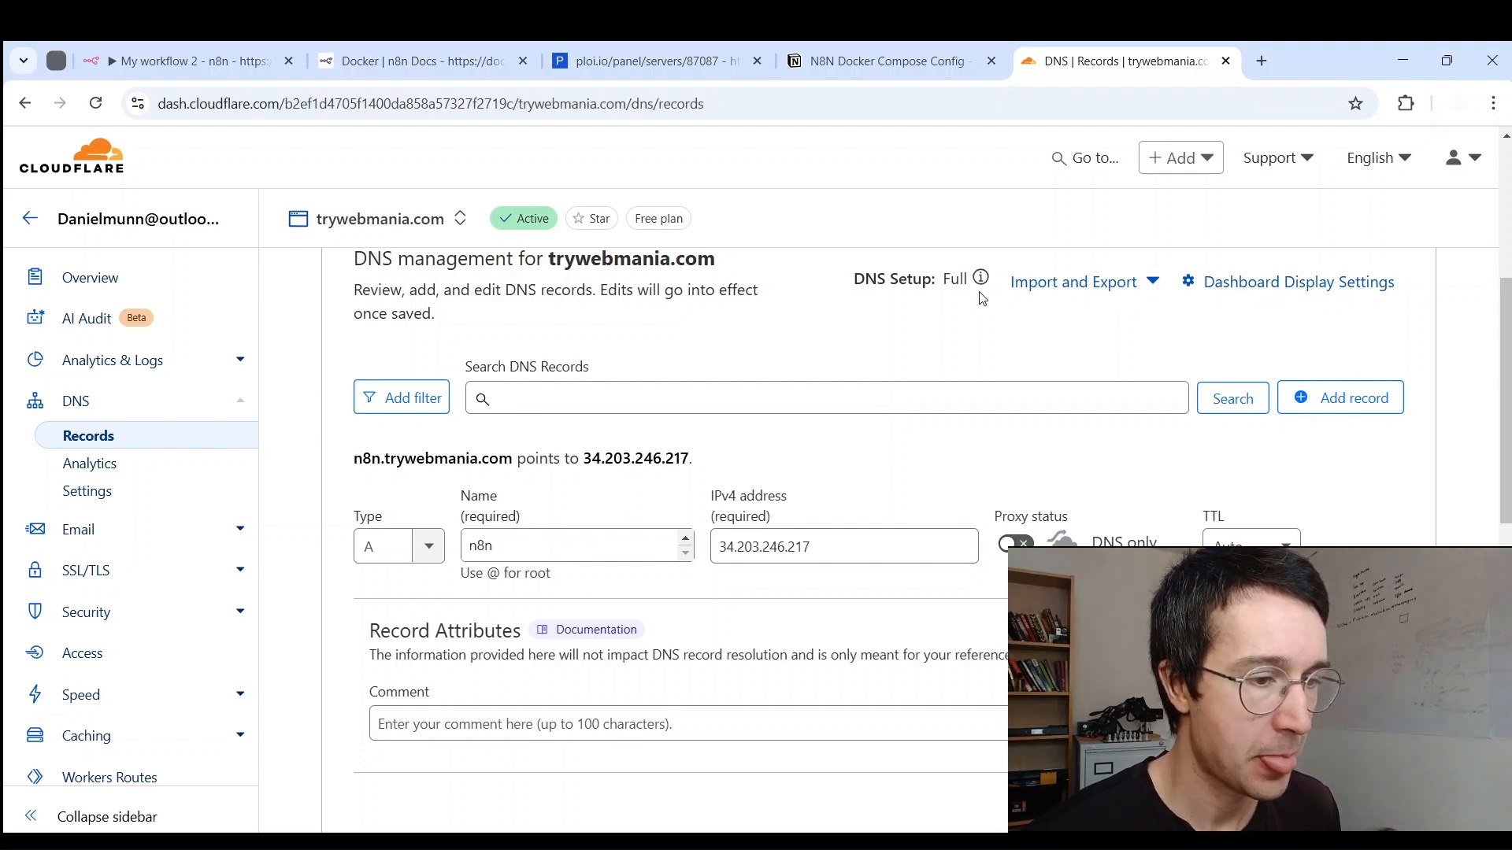
pyautogui.scroll(4, 976, 291)
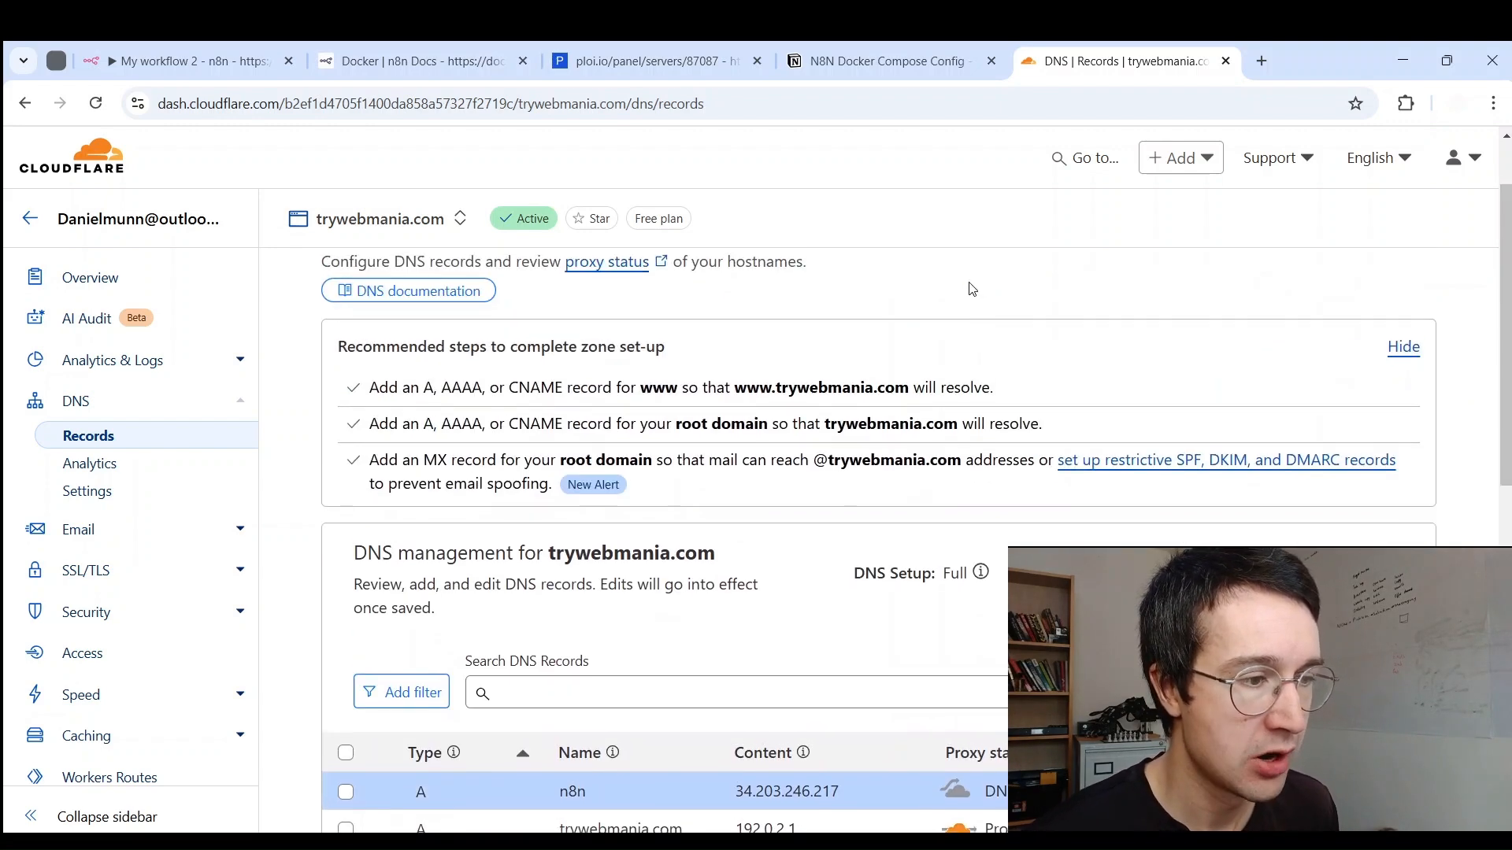
pyautogui.click(654, 62)
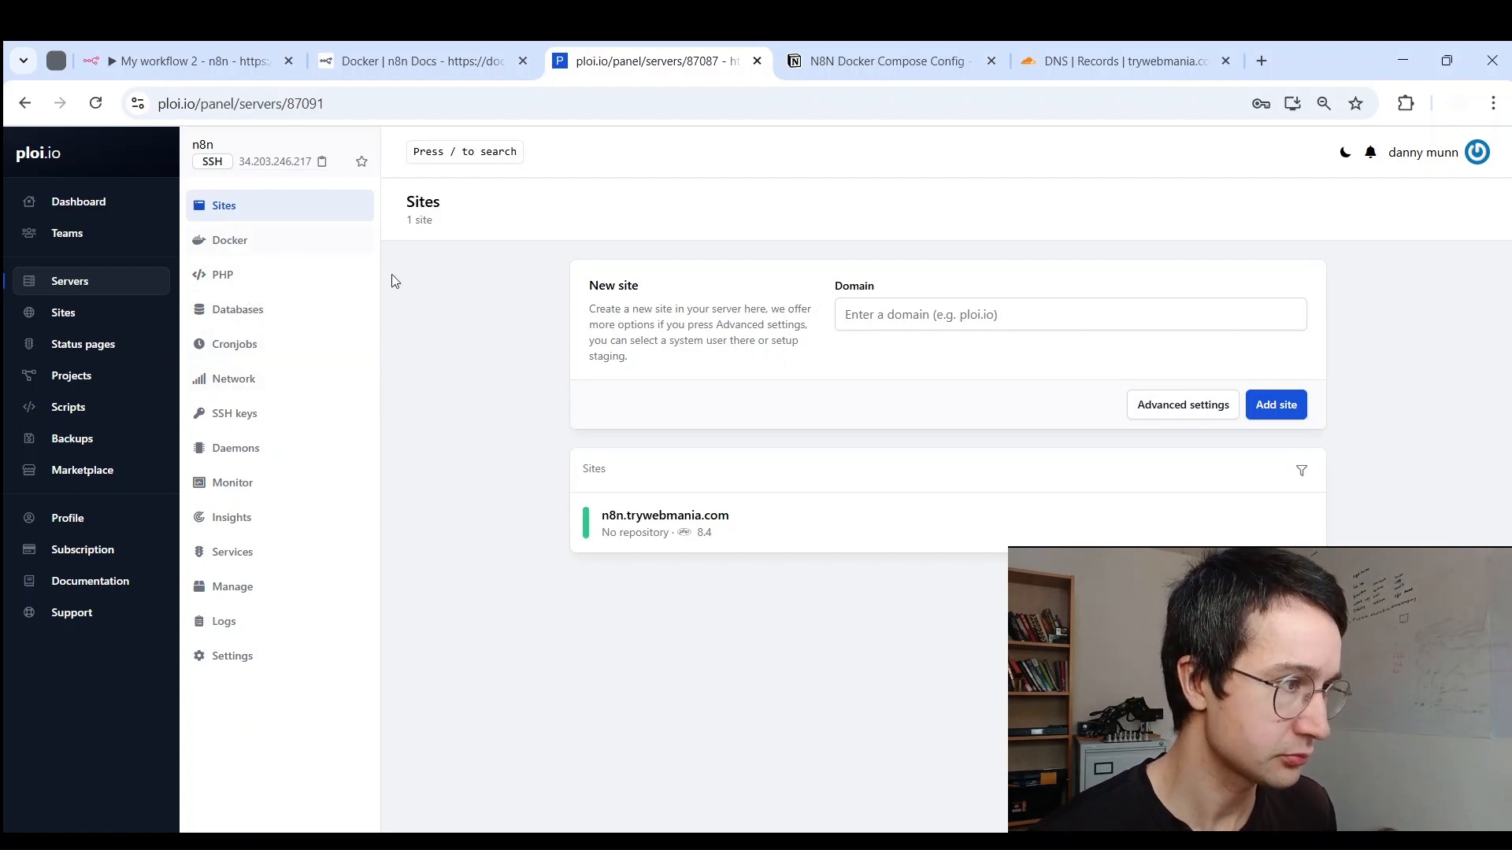
# Step: Issue a Let's Encrypt certificate for n8n.trywebmania.com, check the domain loads, then return to sites
pyautogui.click(711, 536)
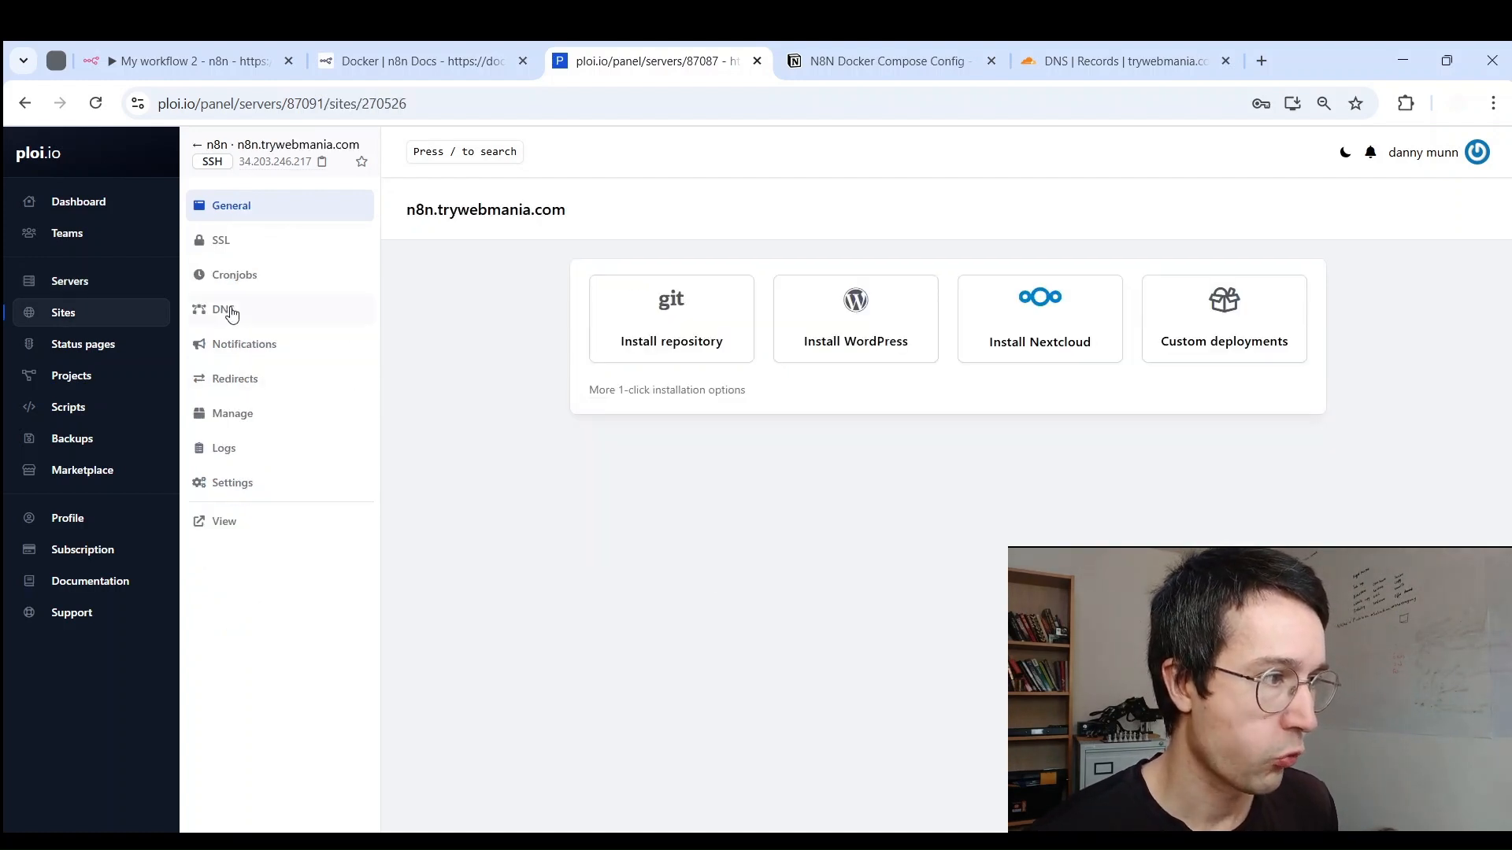
pyautogui.click(240, 247)
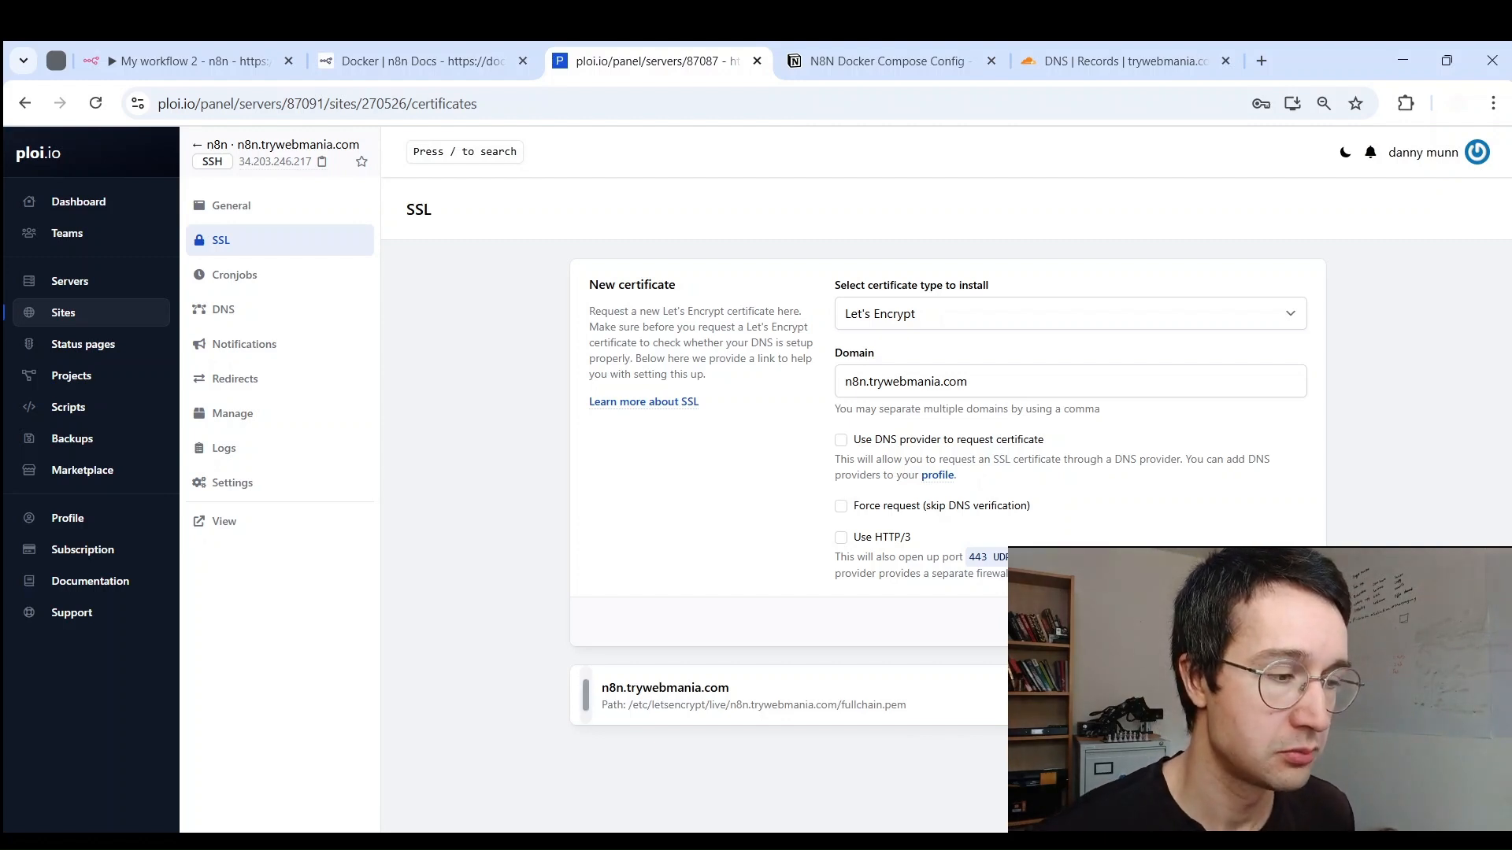
pyautogui.doubleClick(656, 687)
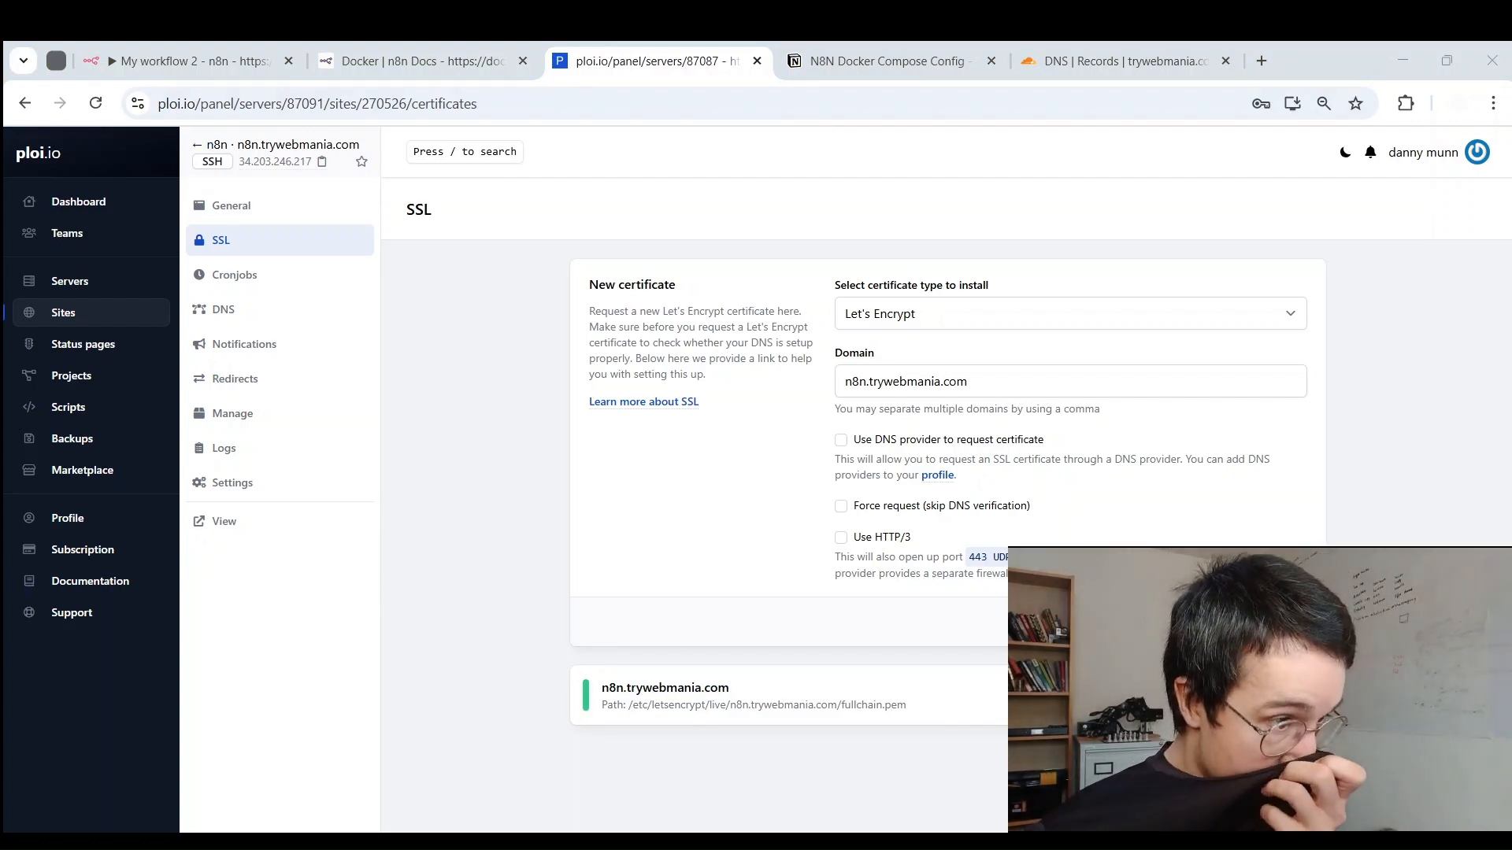
pyautogui.tripleClick(676, 686)
pyautogui.click(742, 483)
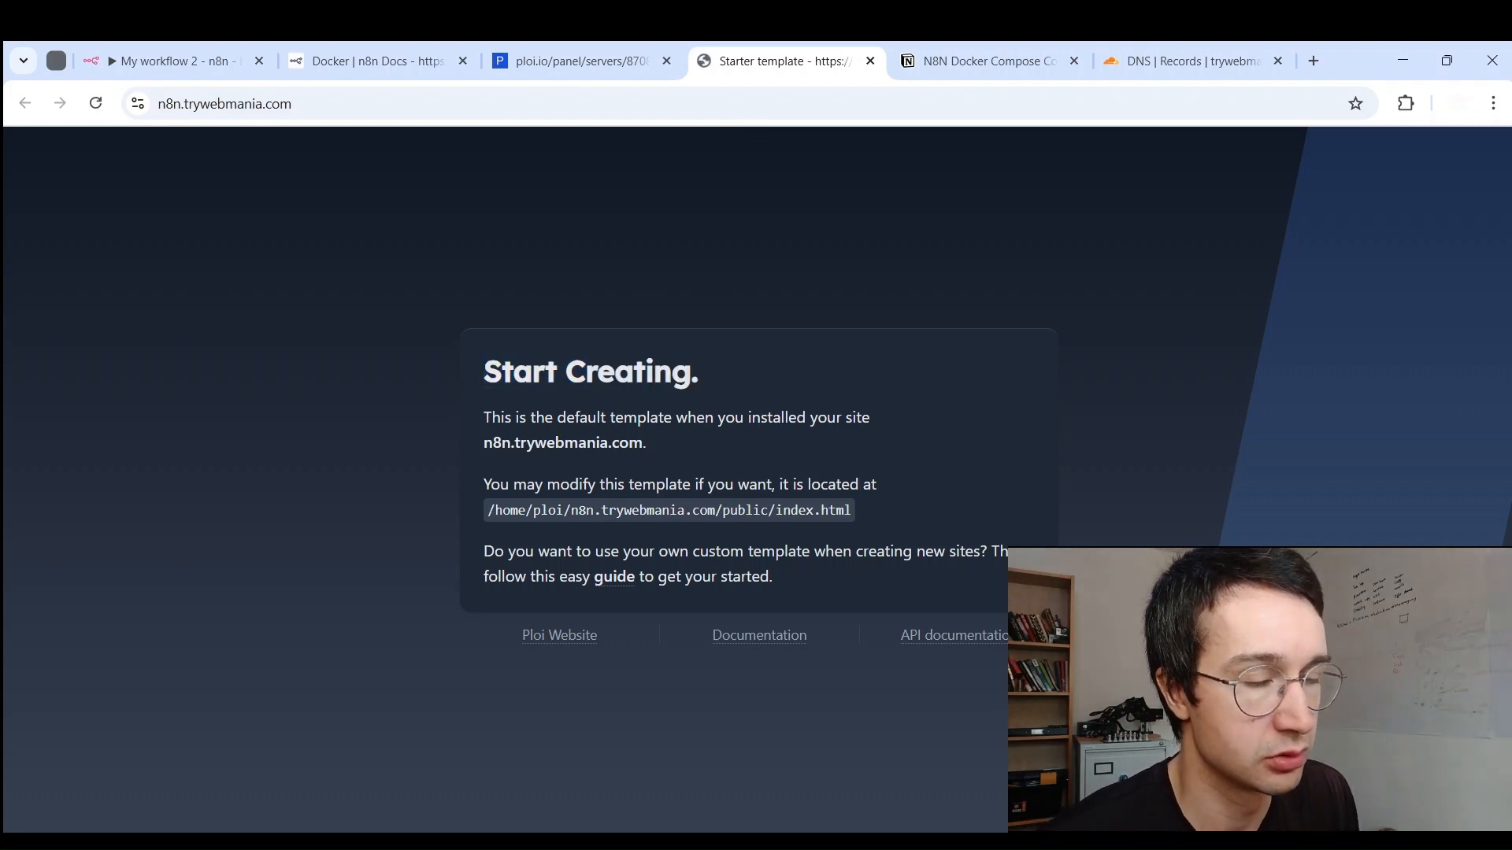
pyautogui.click(602, 55)
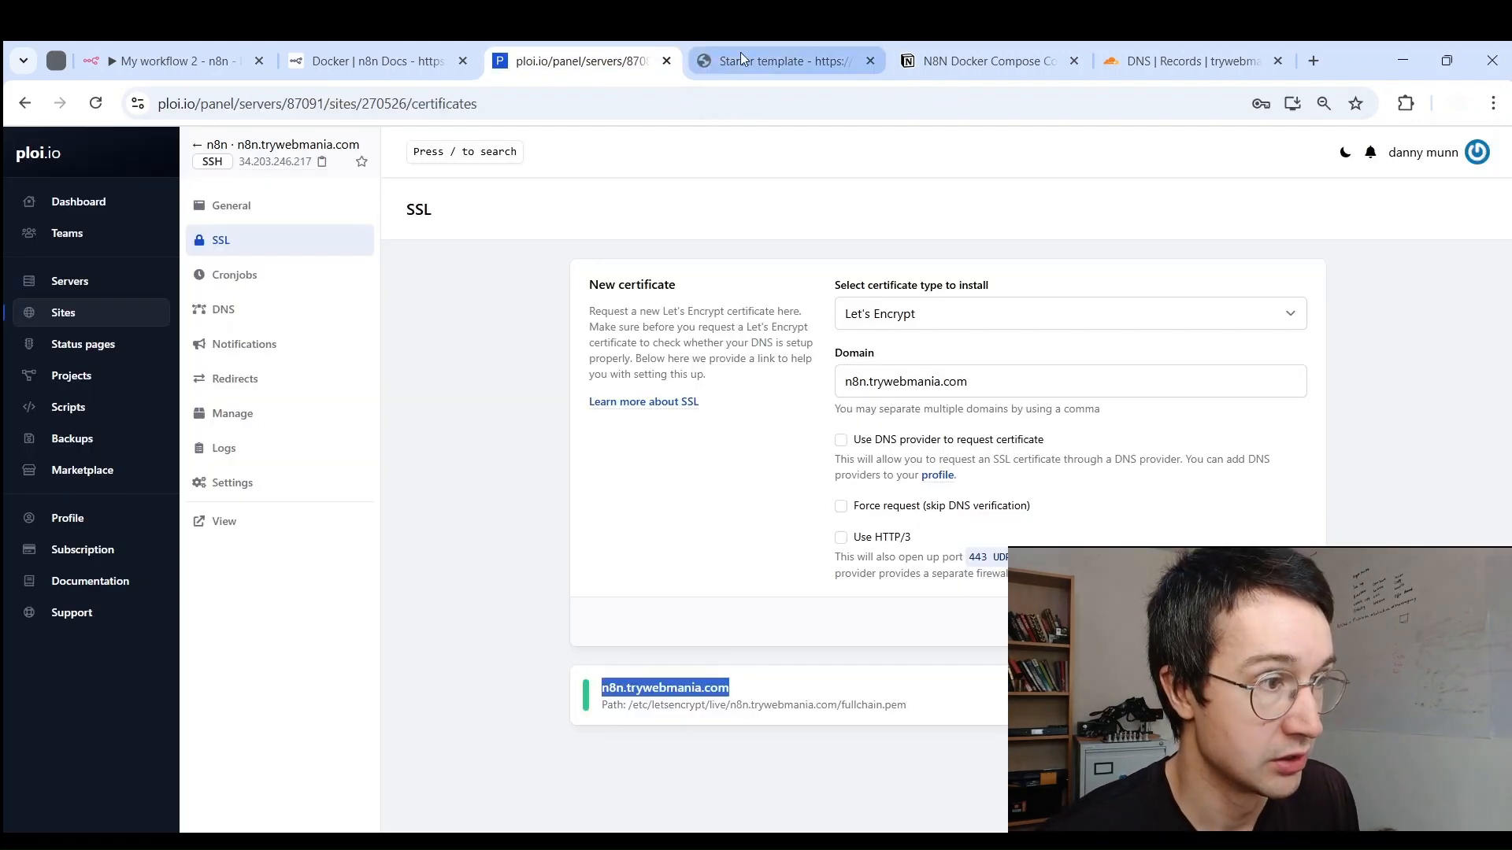
pyautogui.middleClick(740, 59)
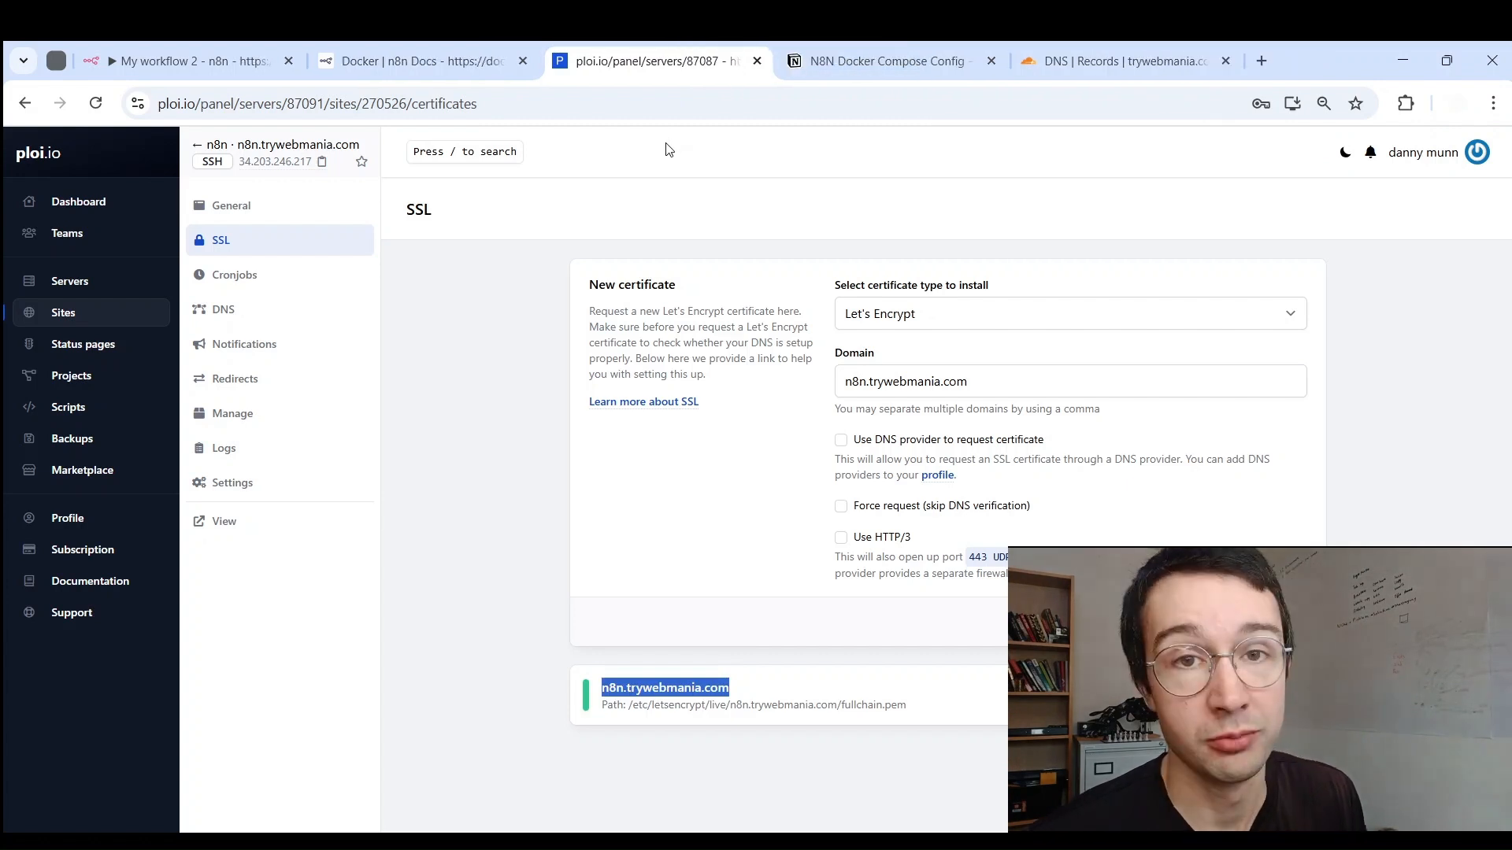
pyautogui.click(216, 145)
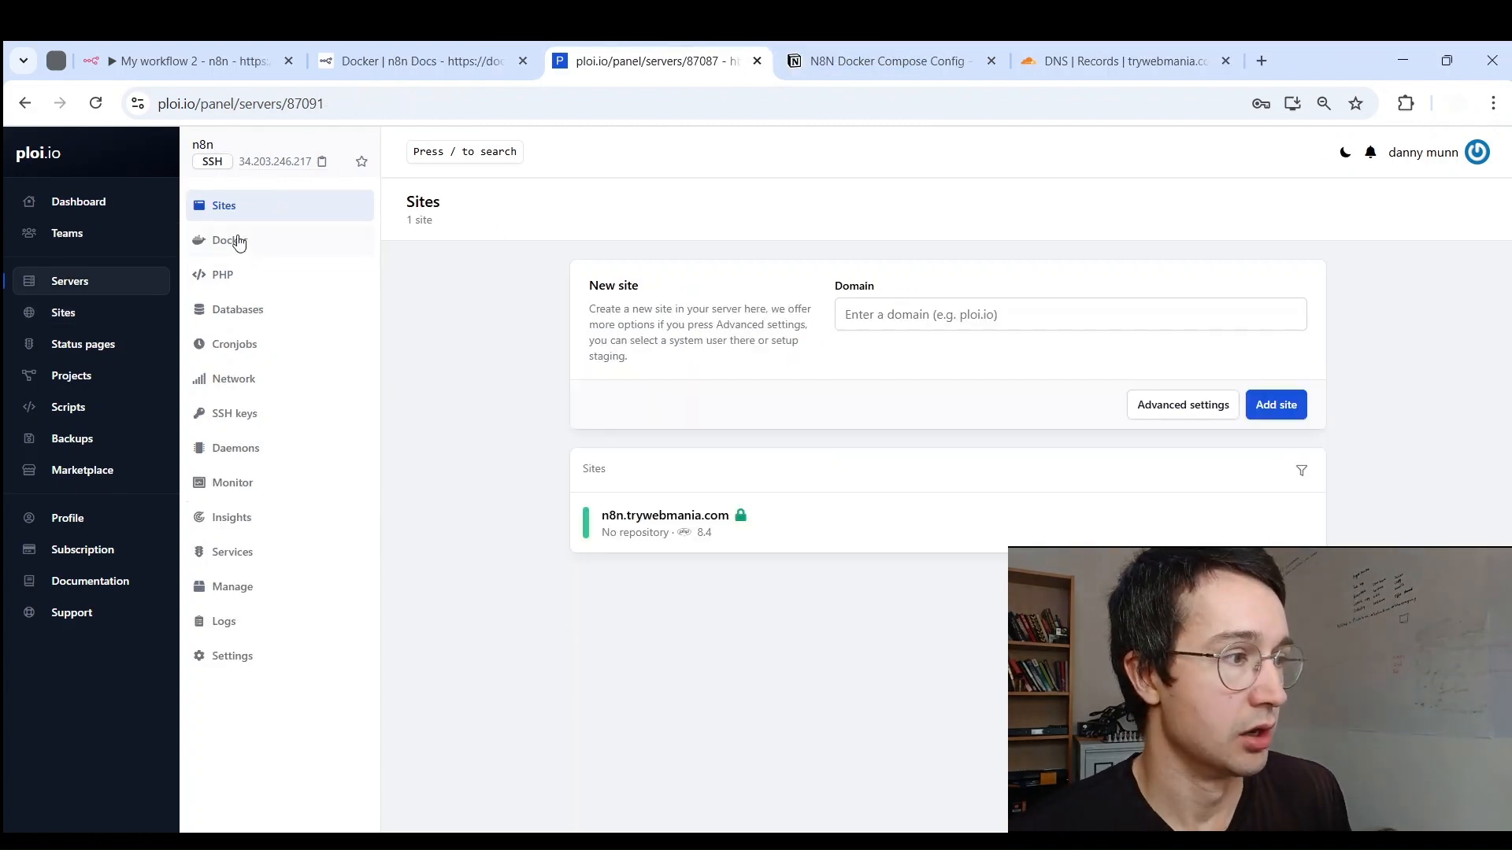
# Step: Go to the server's Docker applications and start creating the n8n application
pyautogui.click(233, 244)
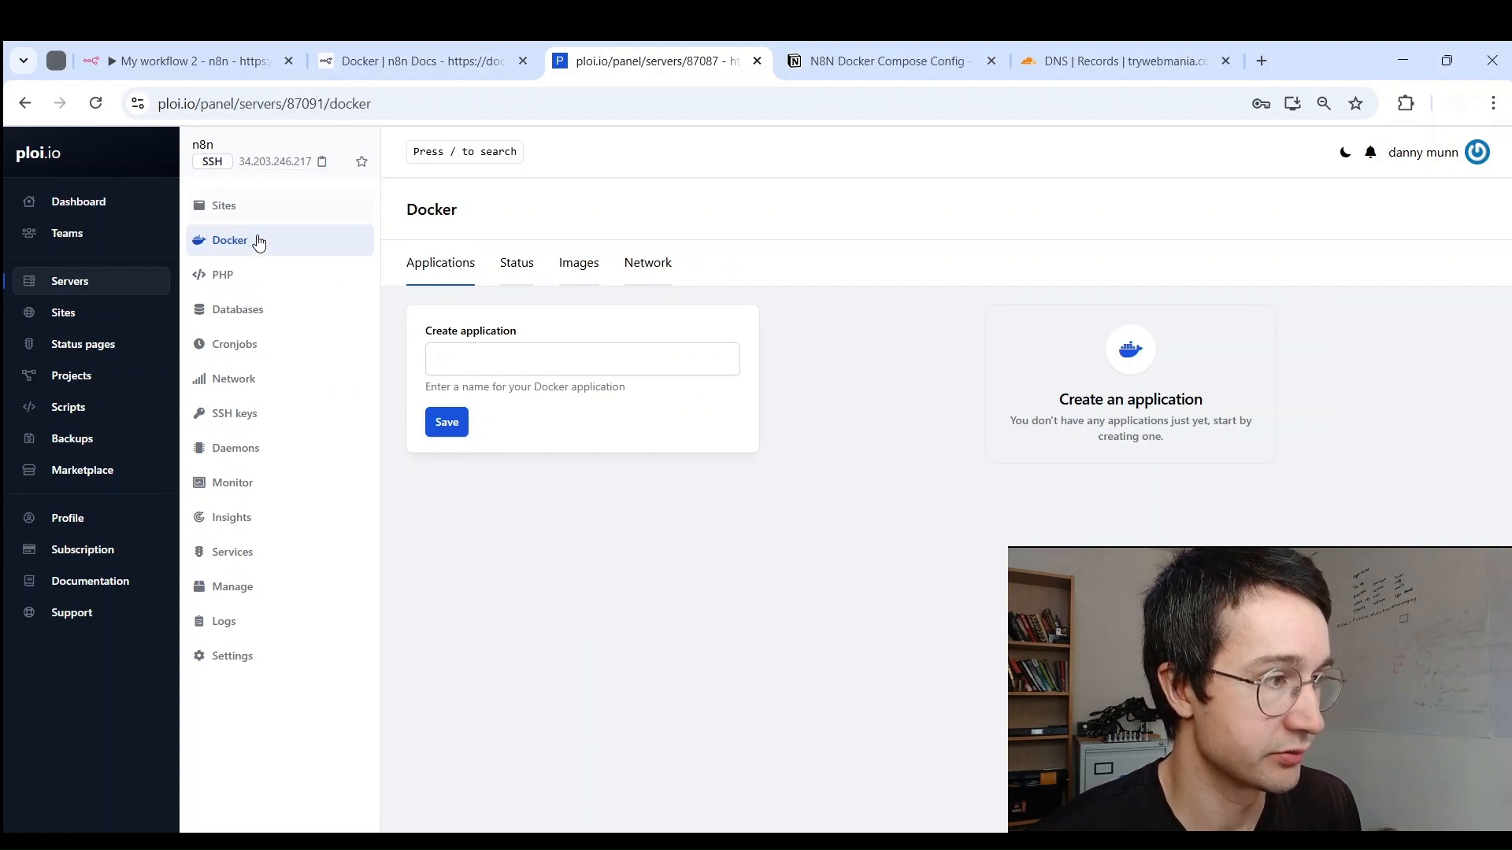
pyautogui.click(225, 205)
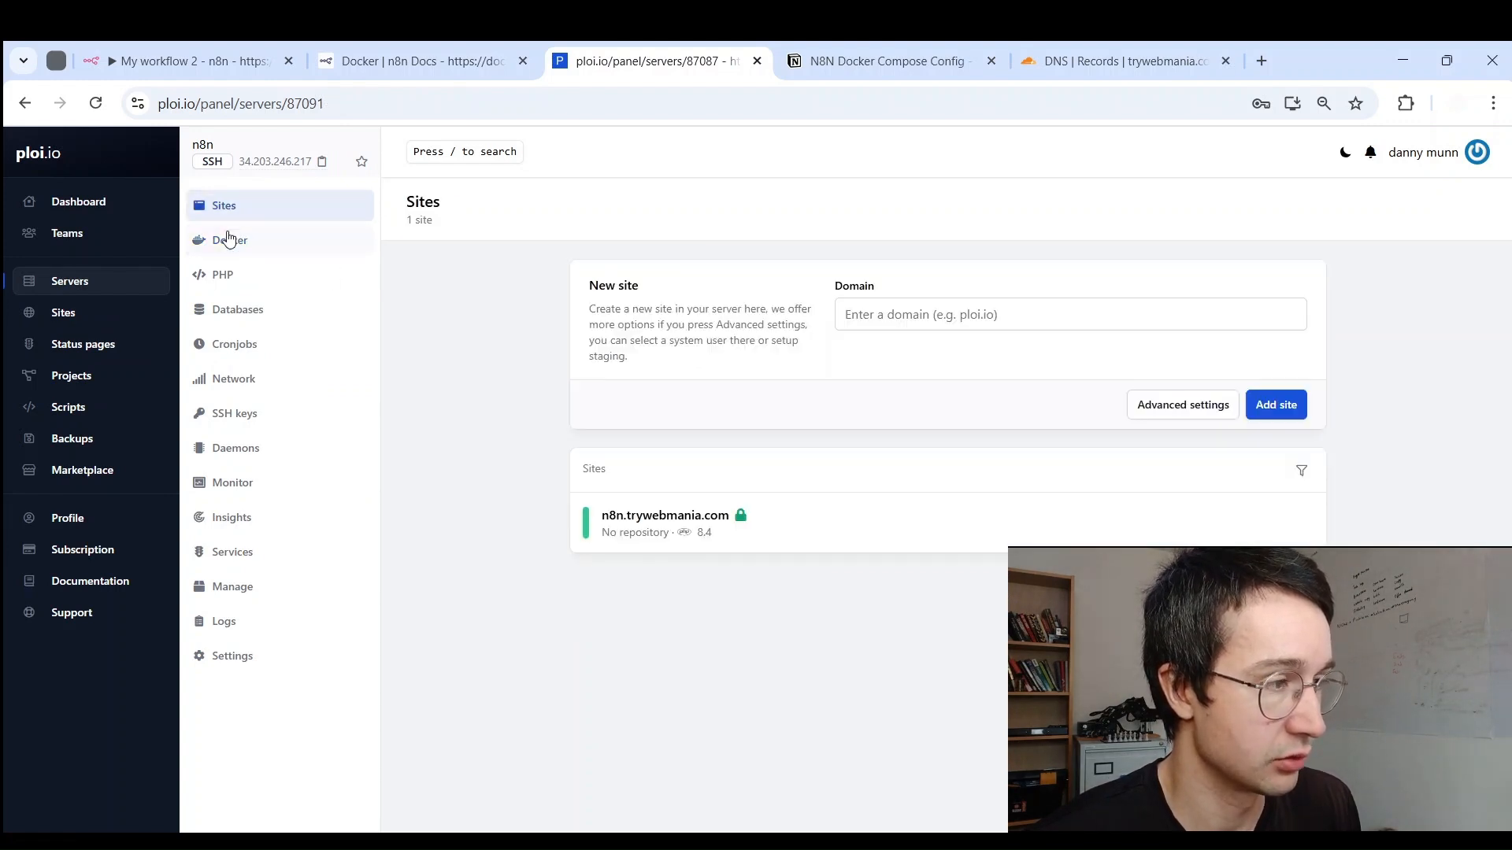
pyautogui.click(630, 516)
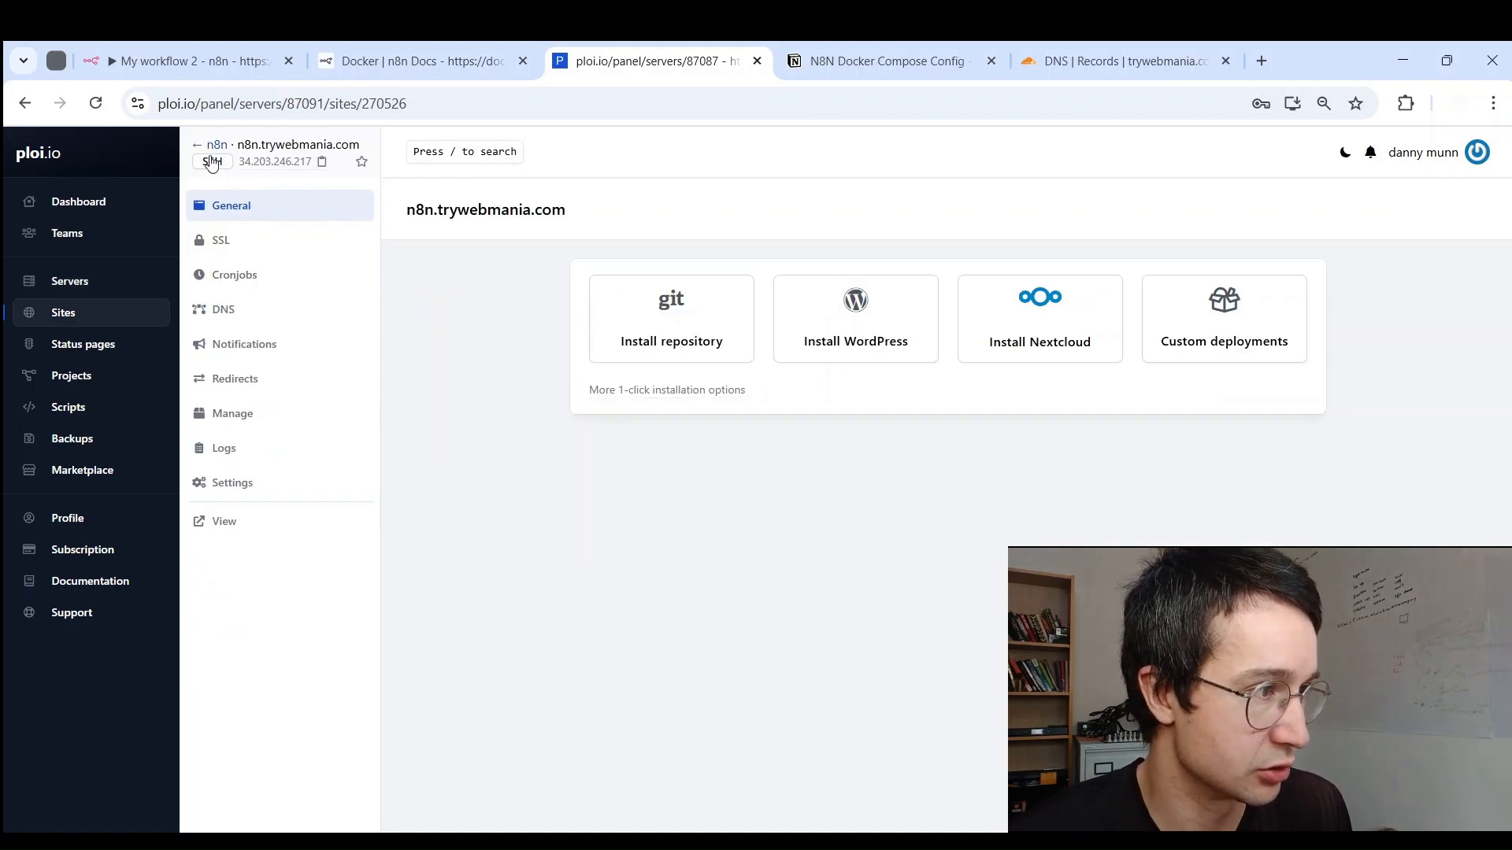
pyautogui.click(210, 147)
pyautogui.click(245, 238)
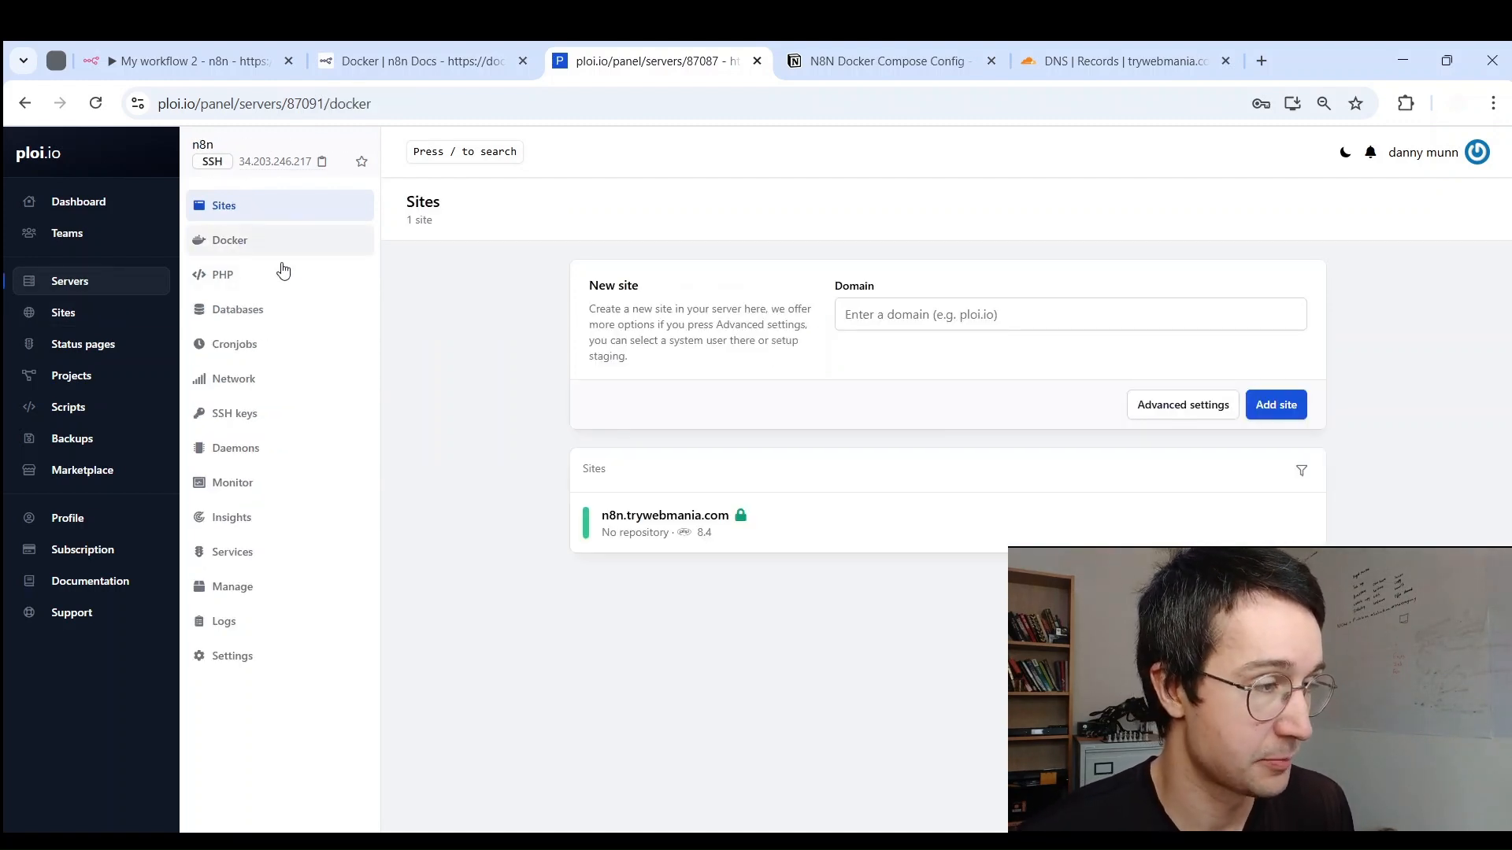
pyautogui.click(578, 365)
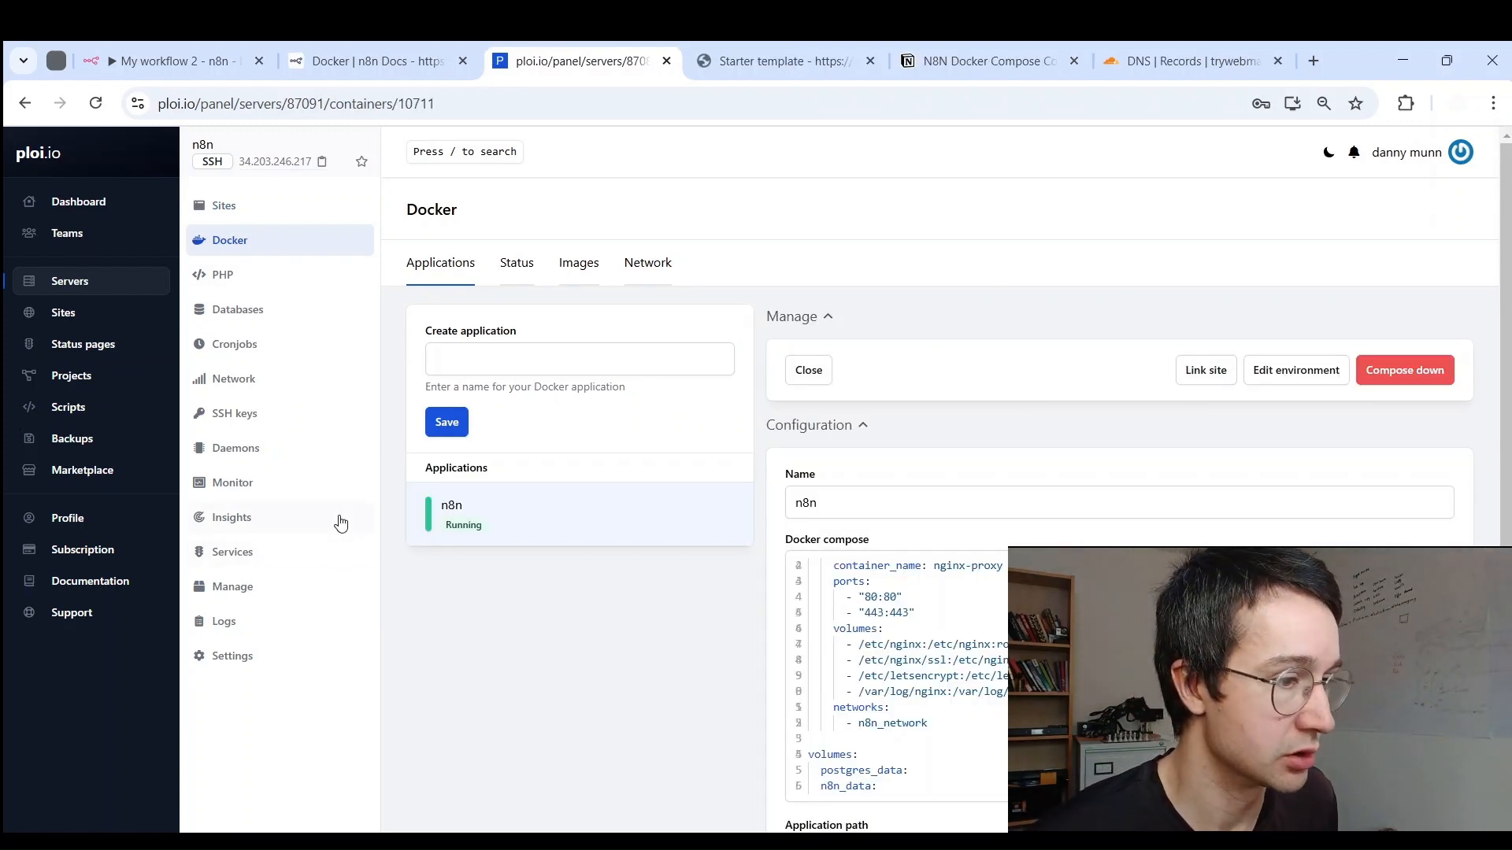
pyautogui.scroll(-3, 337, 518)
pyautogui.scroll(3, 253, 524)
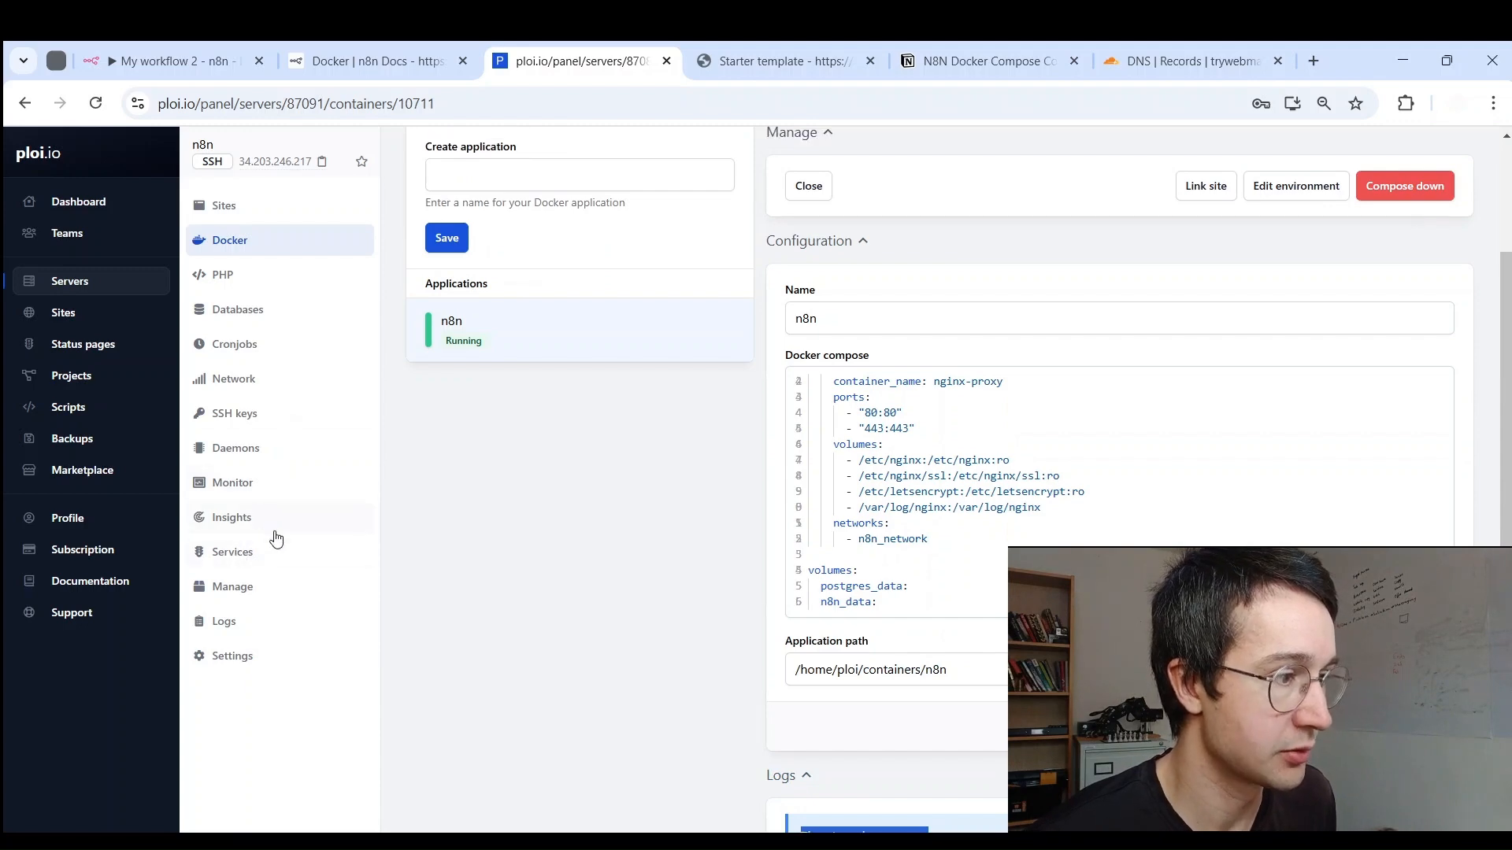
# Step: Stop the nginx service on the server's Services page
pyautogui.click(253, 584)
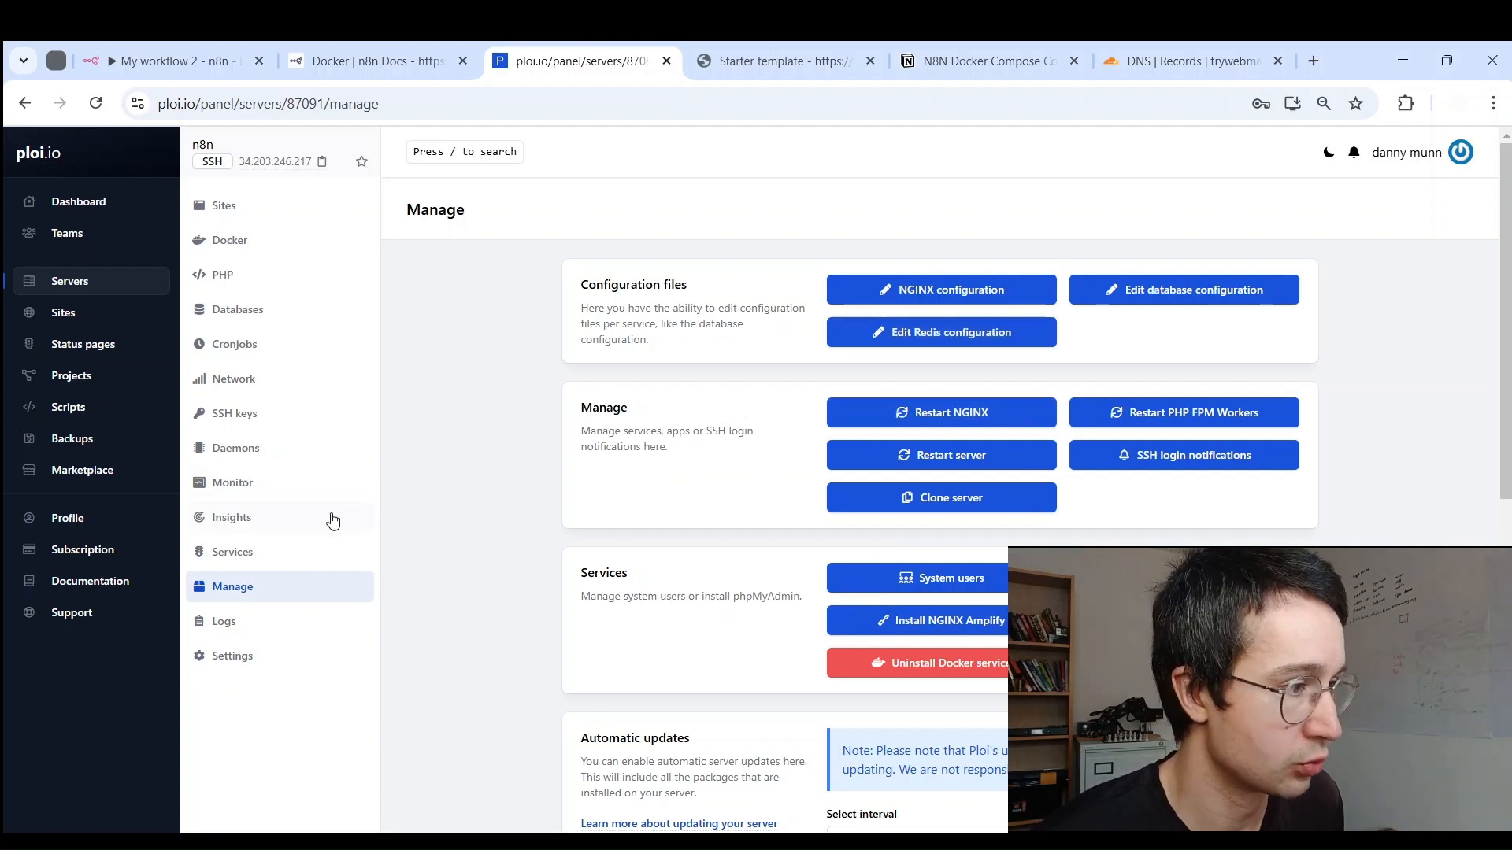
pyautogui.click(286, 550)
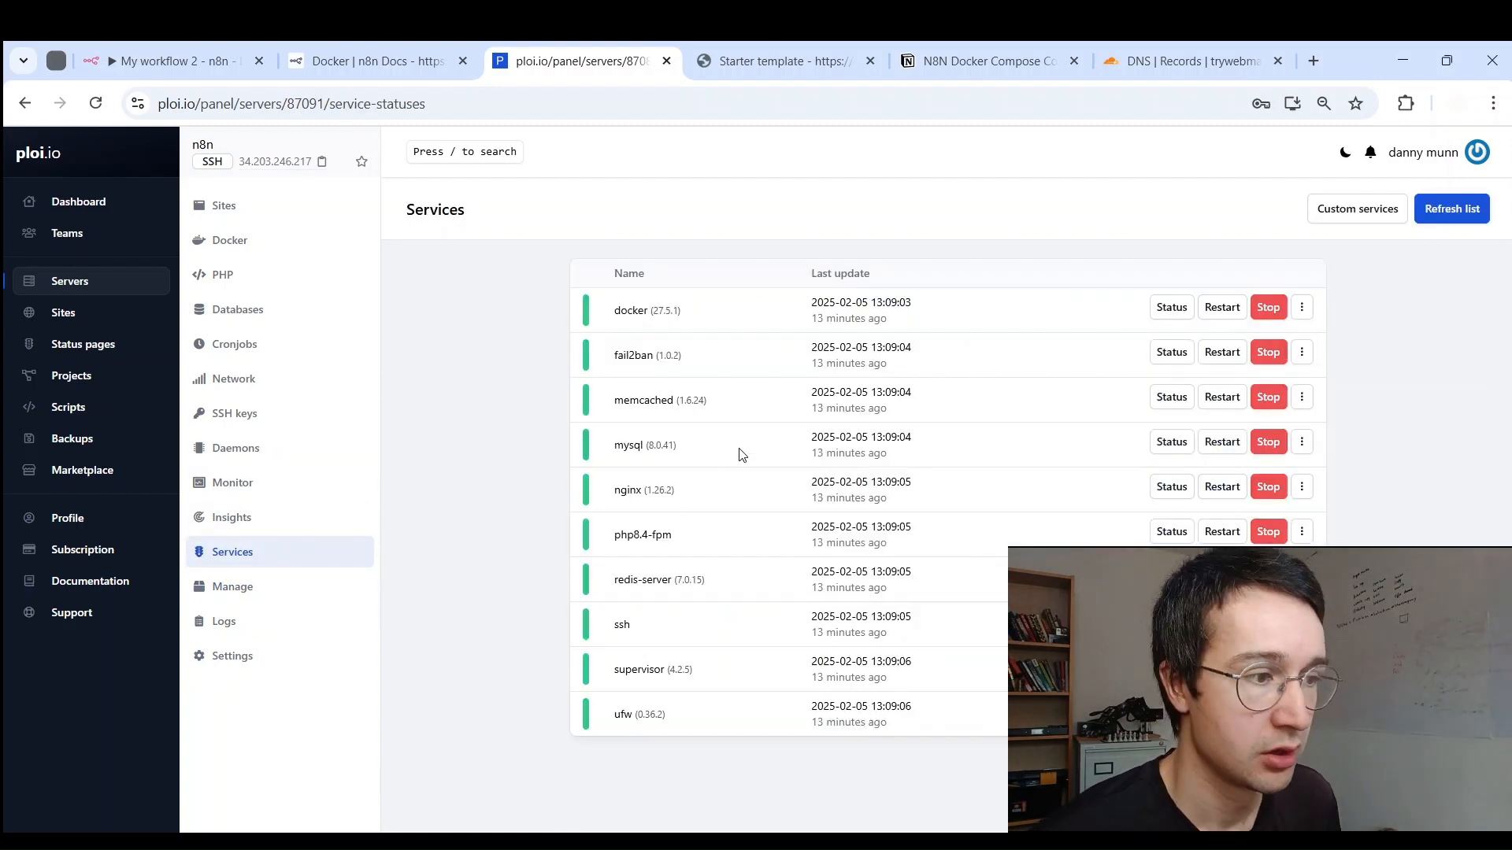
pyautogui.click(1253, 479)
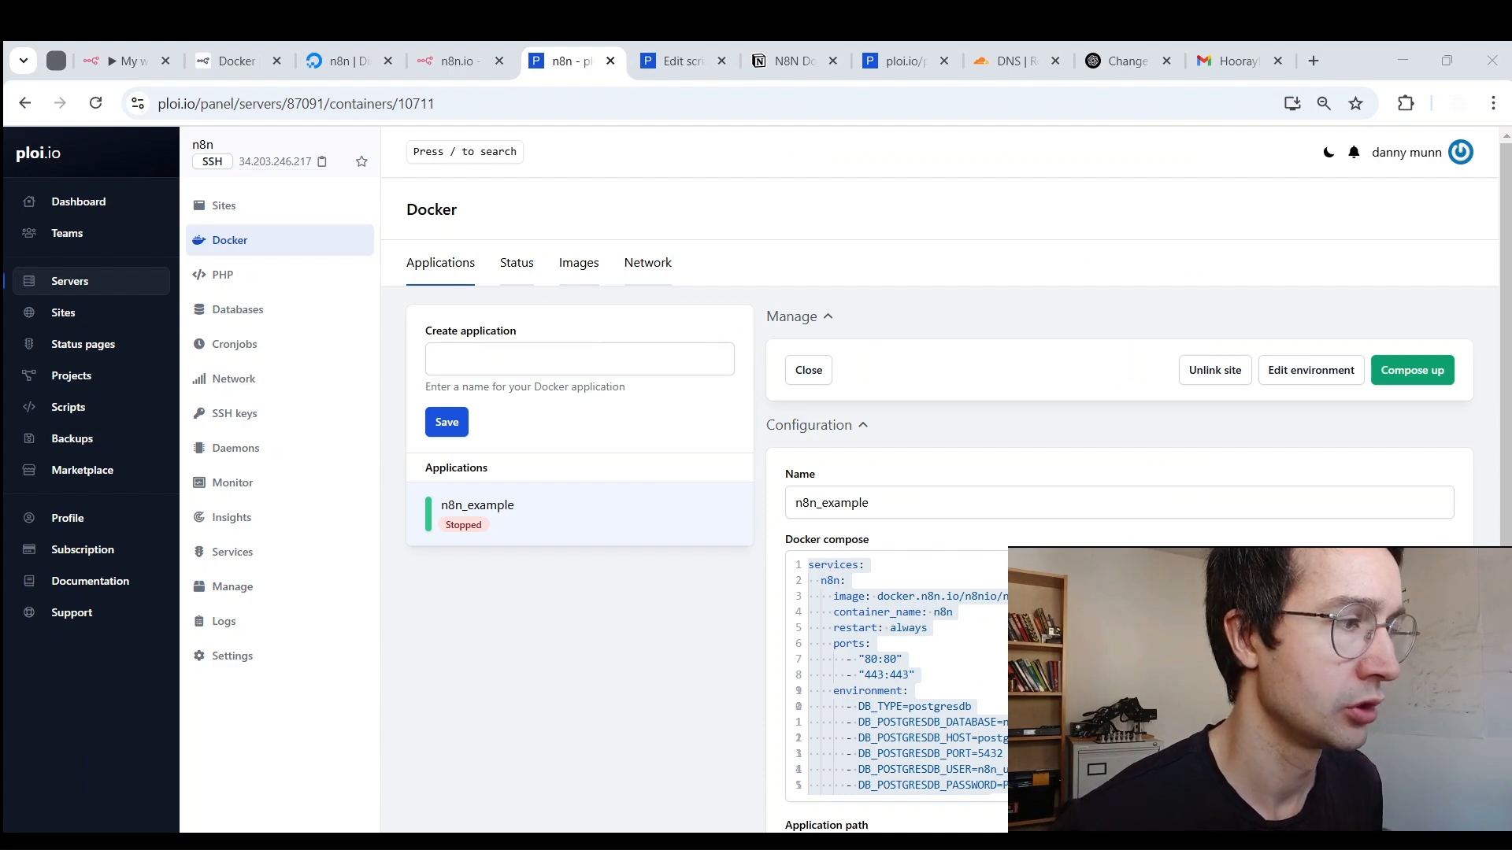
# Step: Create a Docker application named n8n and open its compose configuration
pyautogui.click(491, 361)
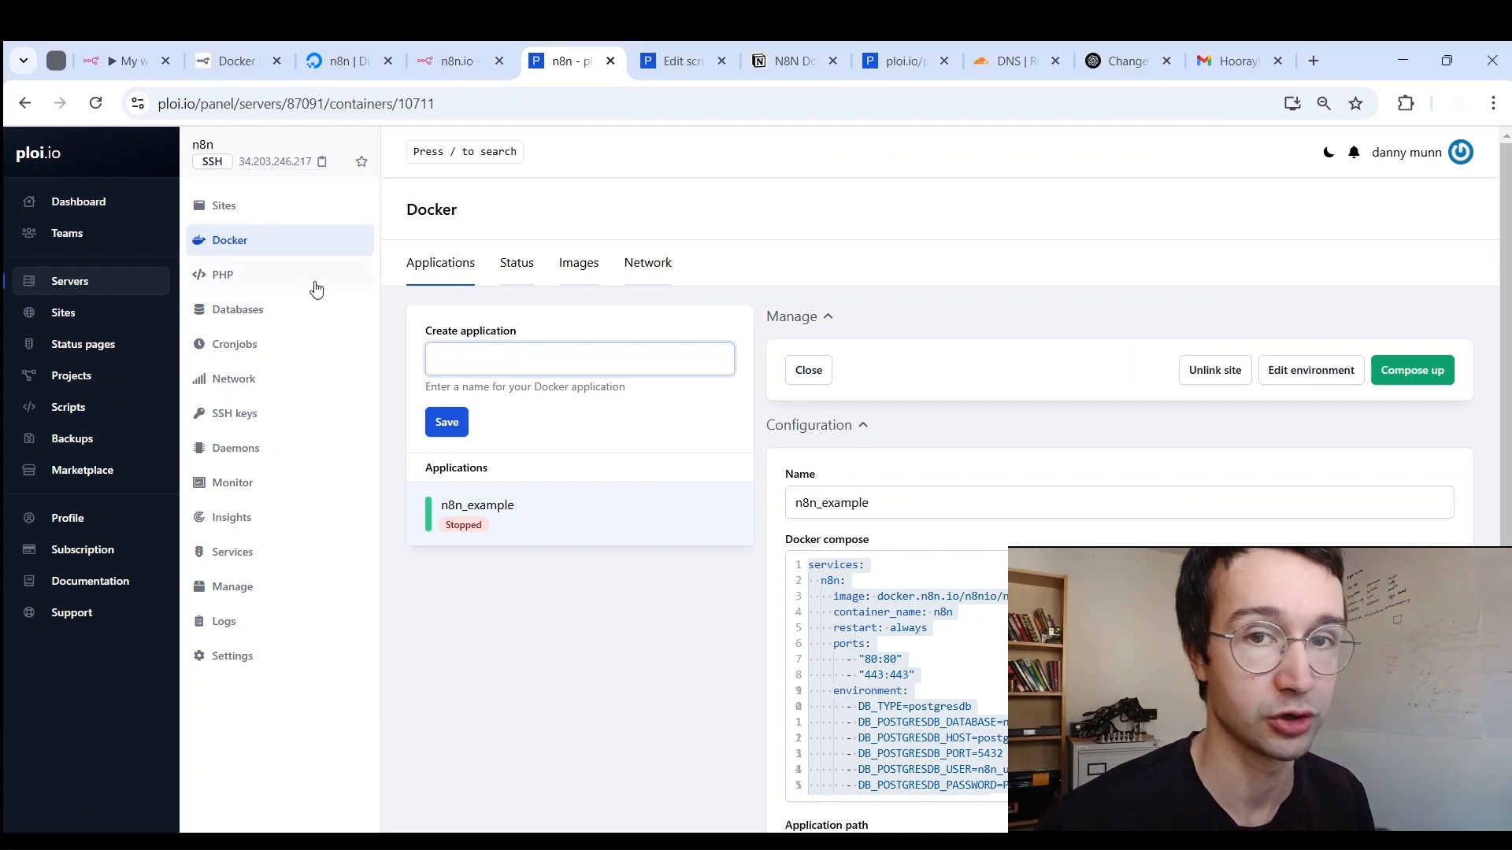
pyautogui.write('n8n')
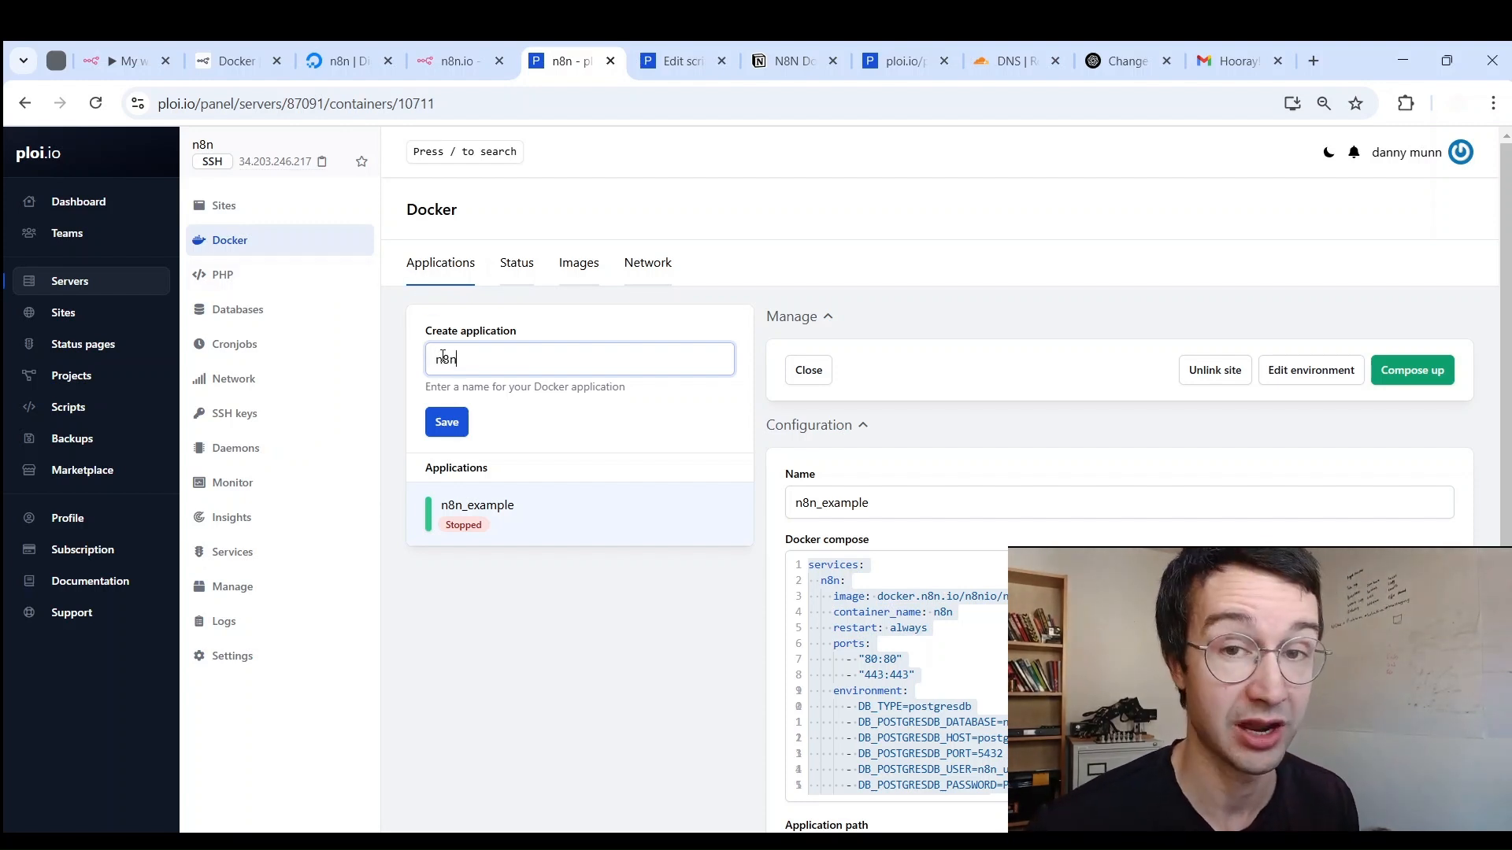
pyautogui.click(443, 421)
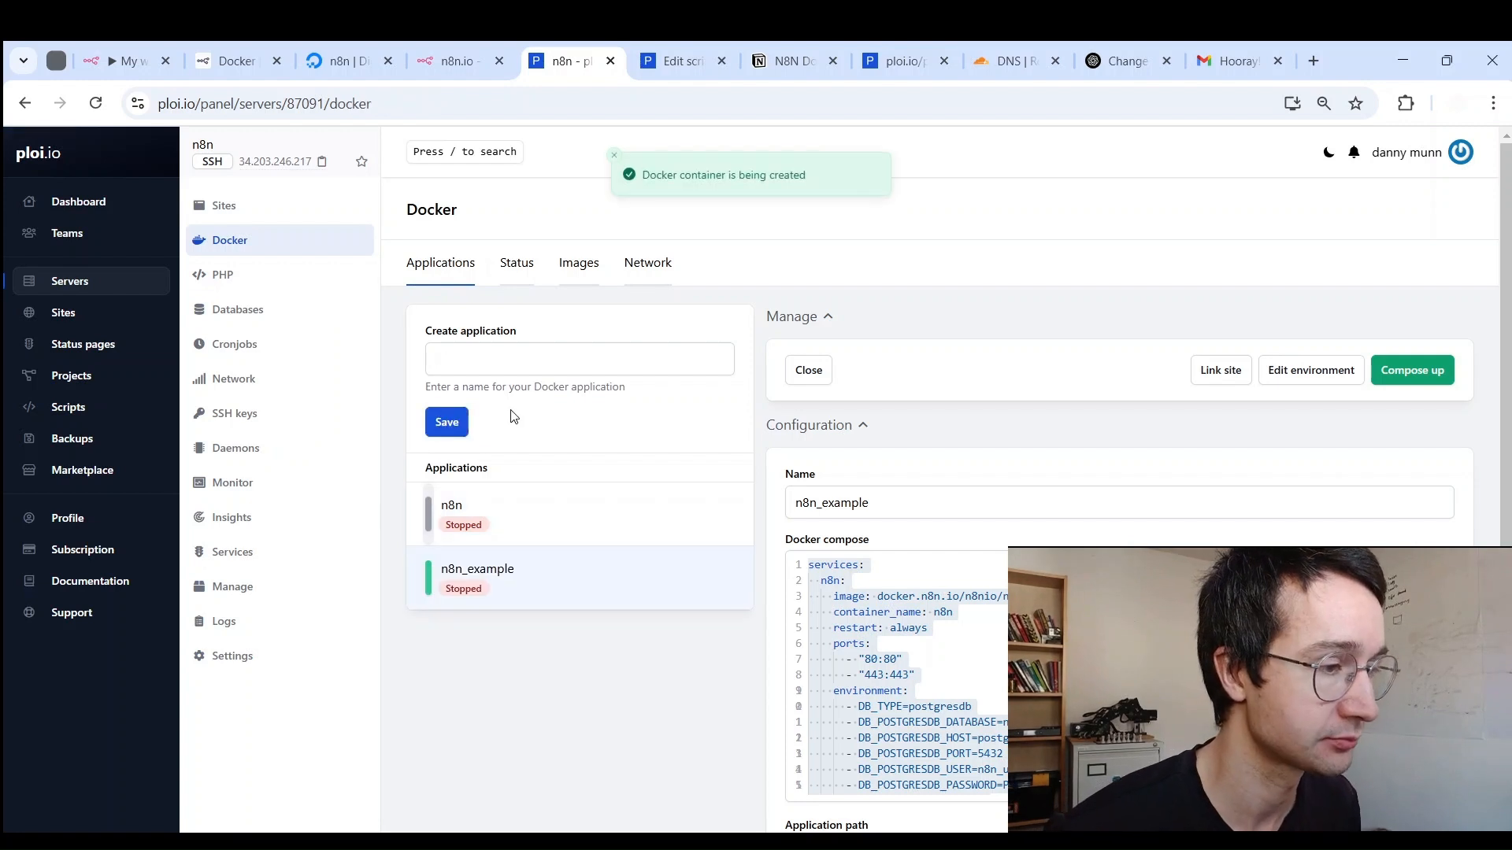
pyautogui.click(515, 515)
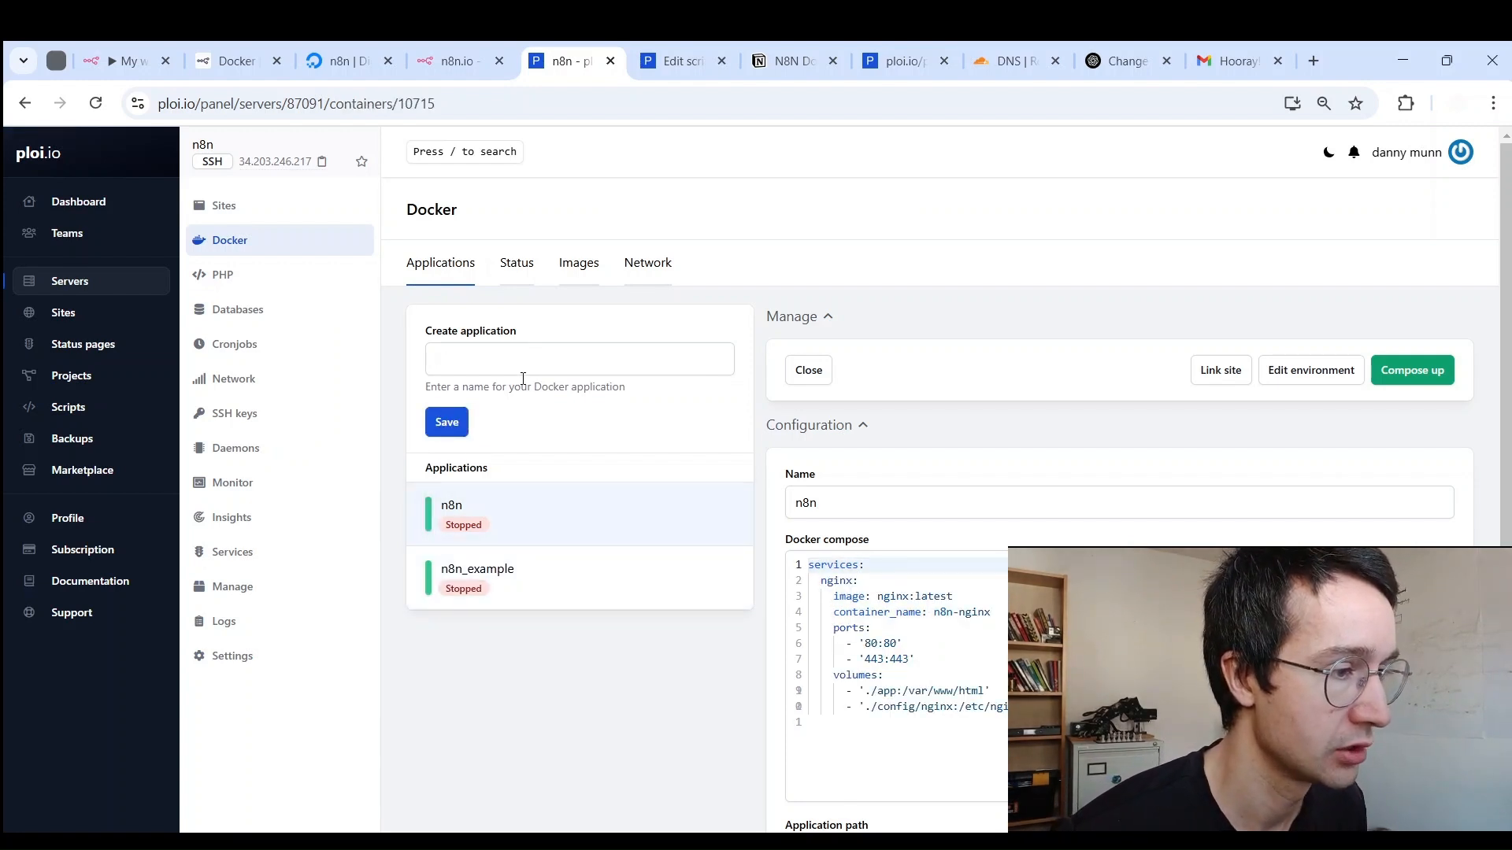
# Step: Copy the cp and chmod commands from Notion's Ploi Script block and return to the Ploi editor
pyautogui.click(767, 42)
pyautogui.scroll(-20, 330, 350)
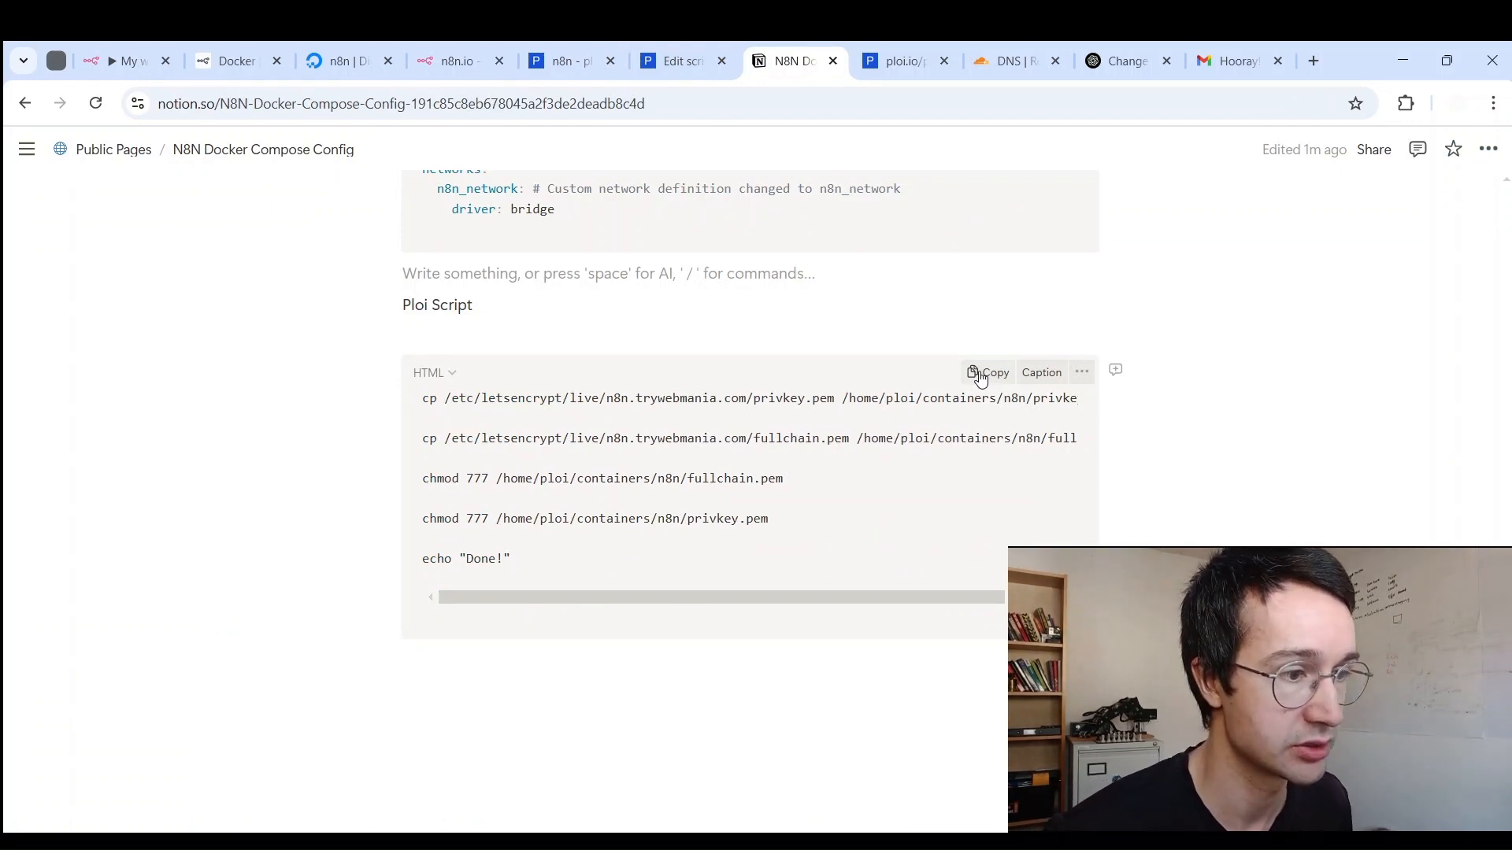
pyautogui.click(980, 376)
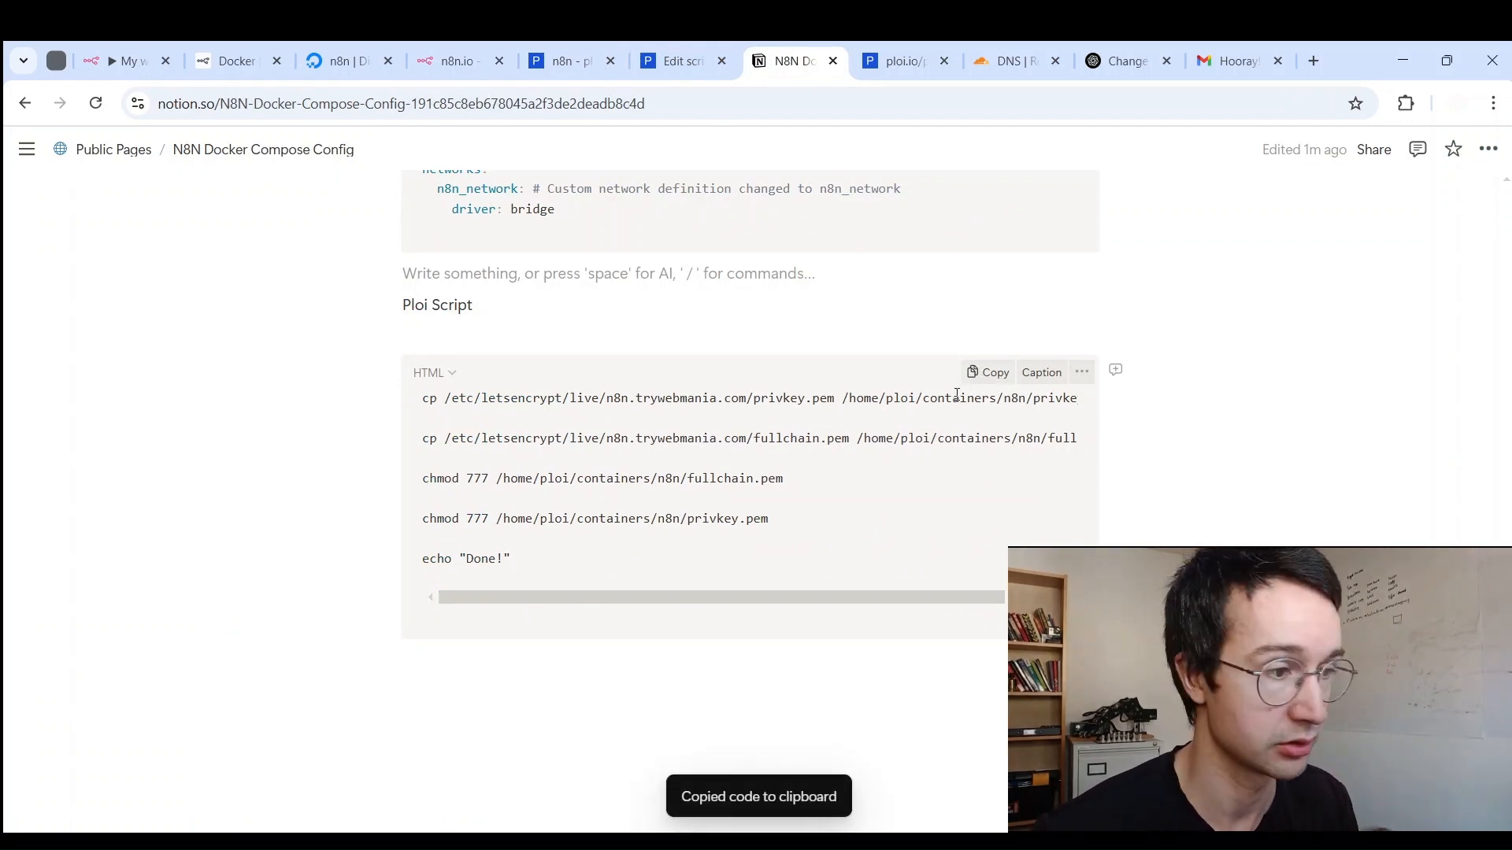
pyautogui.scroll(20, 556, 455)
pyautogui.click(682, 61)
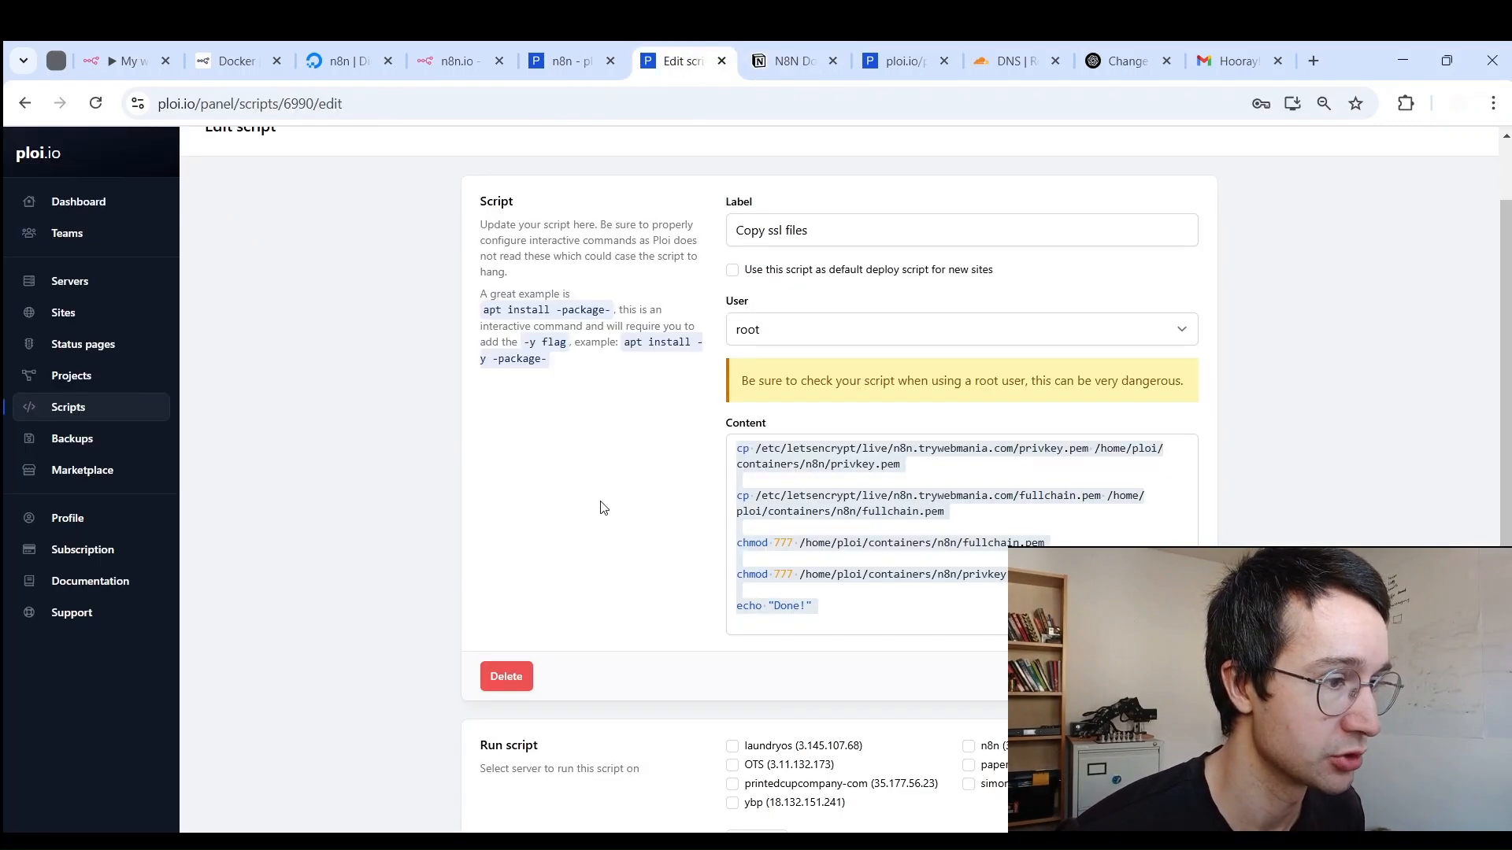
# Step: Start a new Ploi script labelled 'sETUP N8N' that runs as root
pyautogui.scroll(-3, 599, 492)
pyautogui.scroll(4, 599, 490)
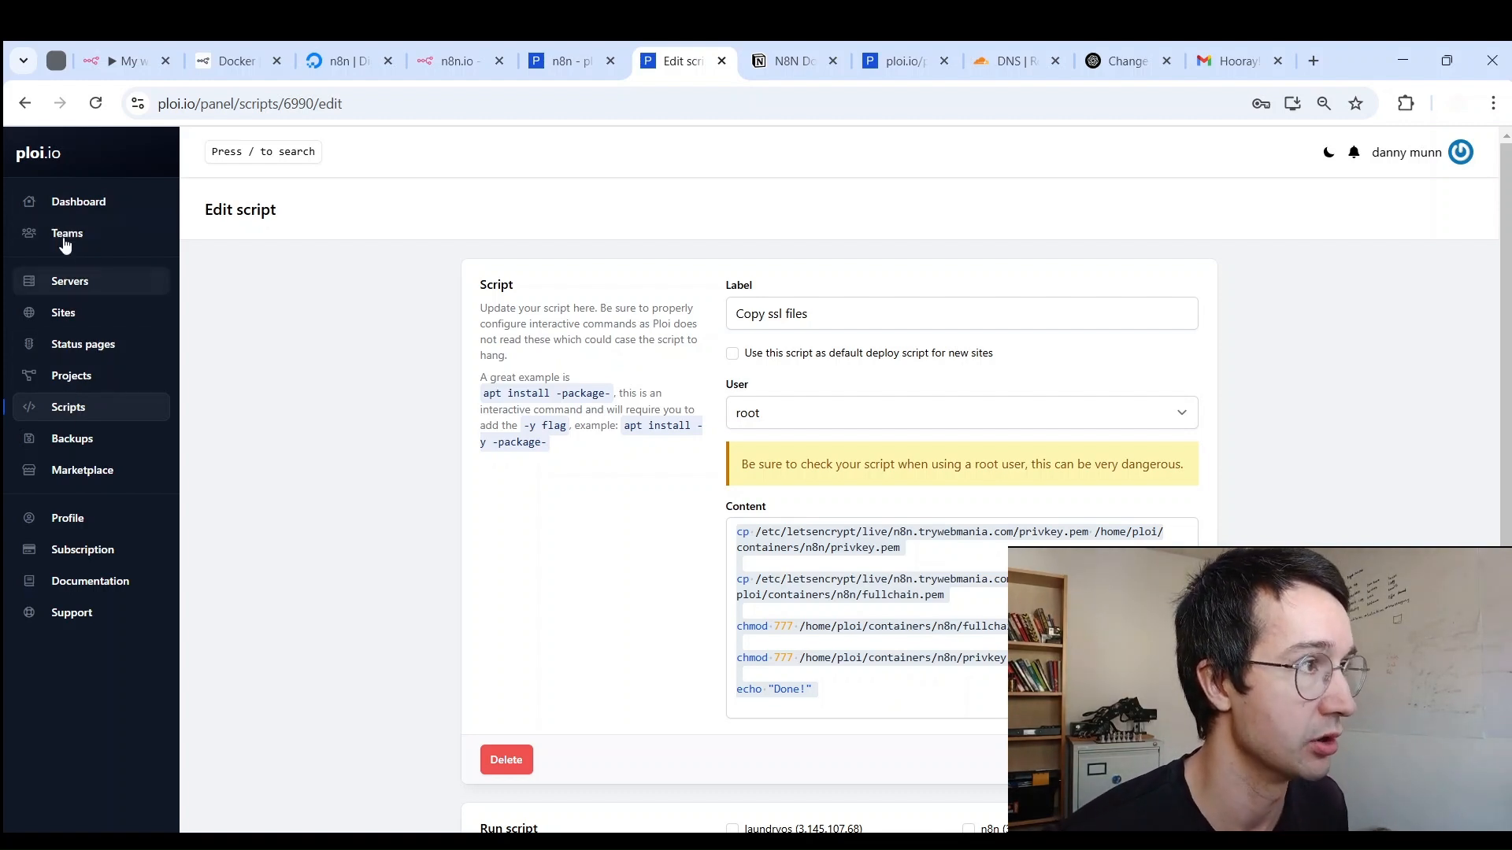
pyautogui.click(76, 412)
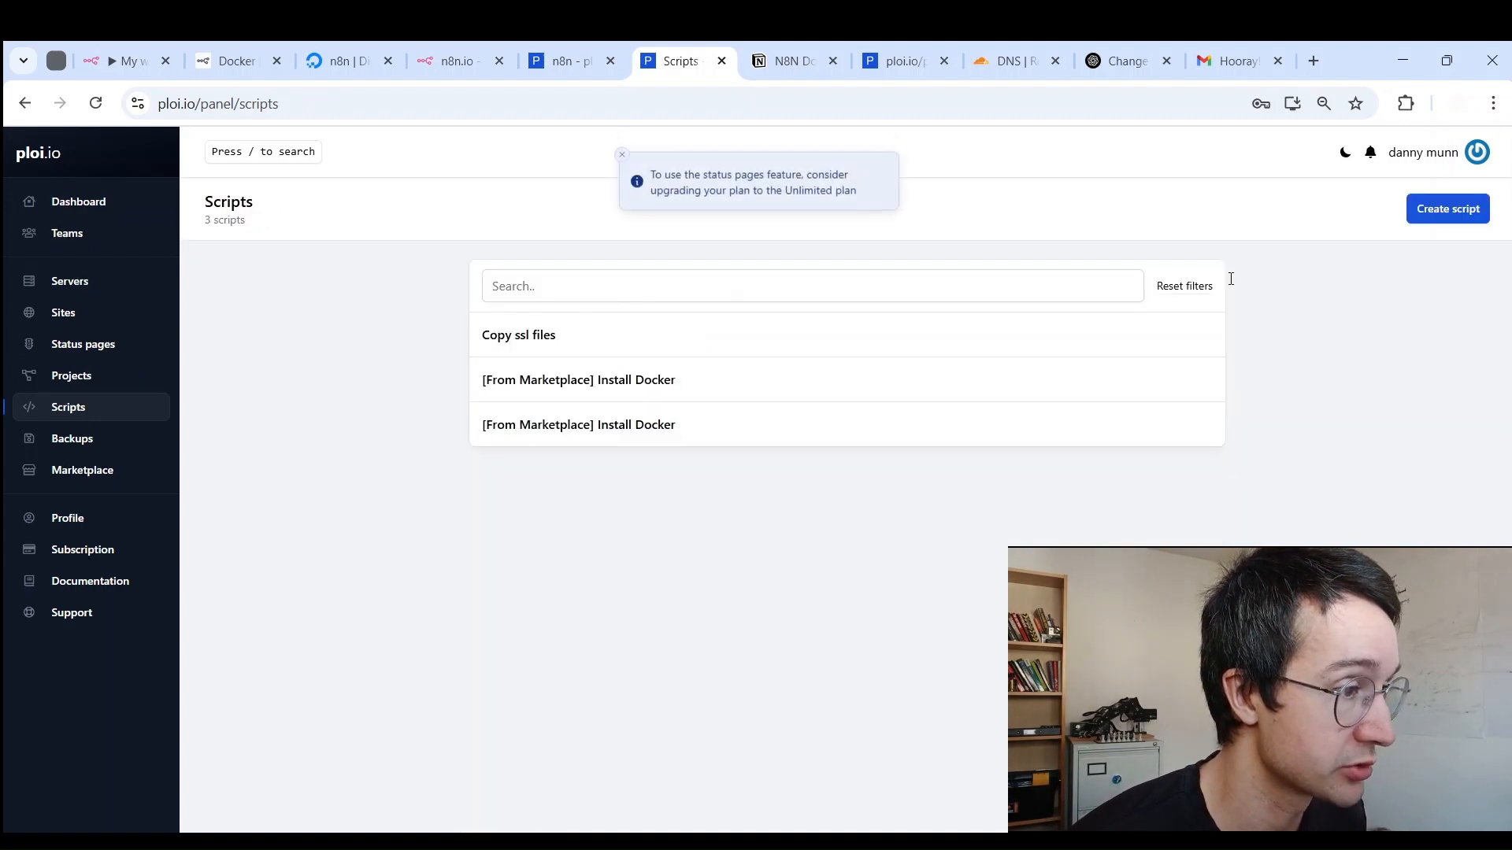
pyautogui.click(1455, 219)
pyautogui.click(810, 306)
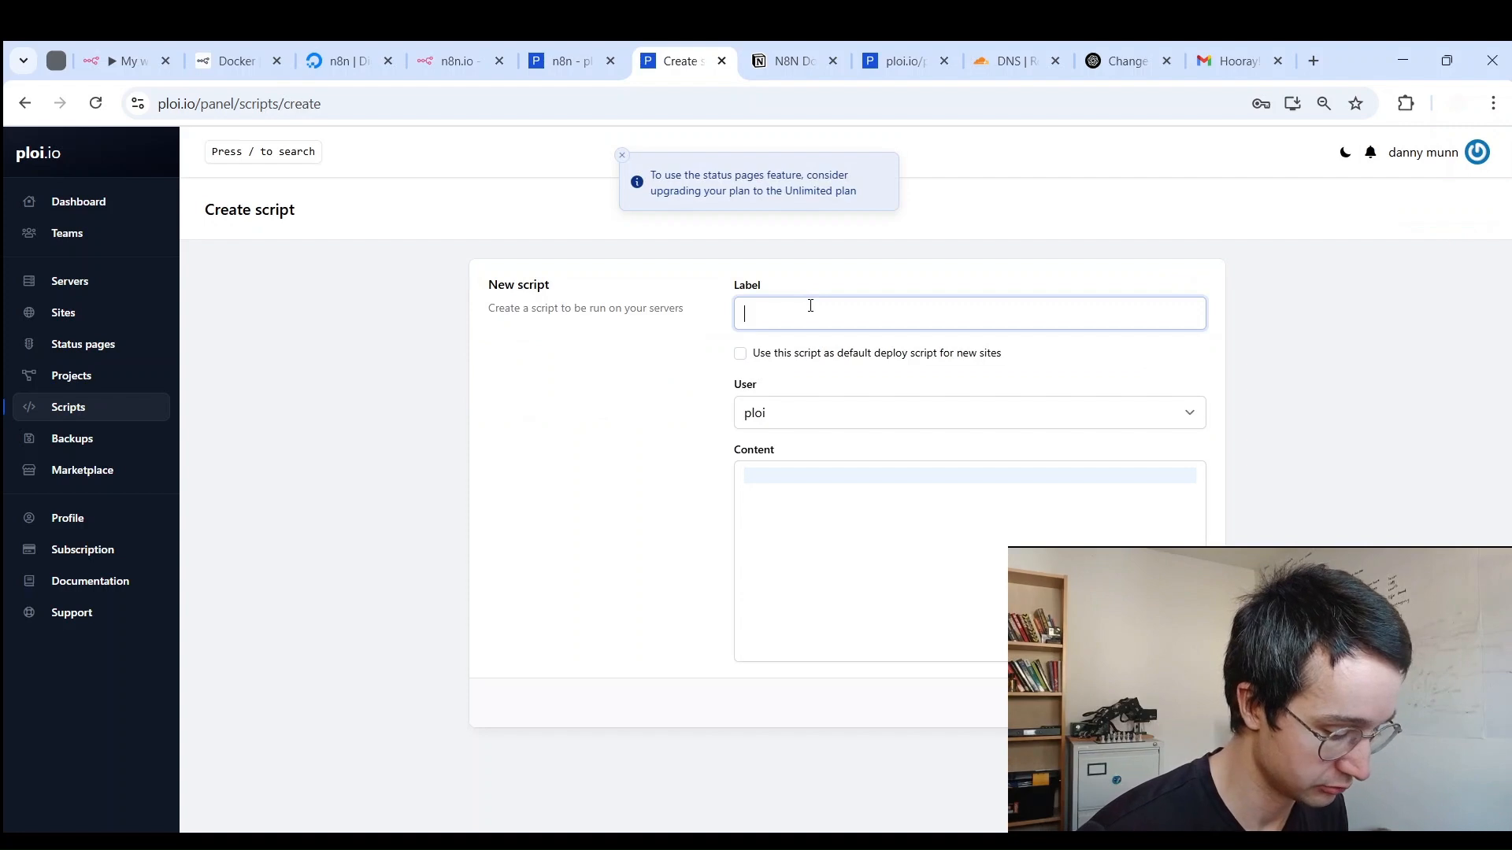
pyautogui.write('s')
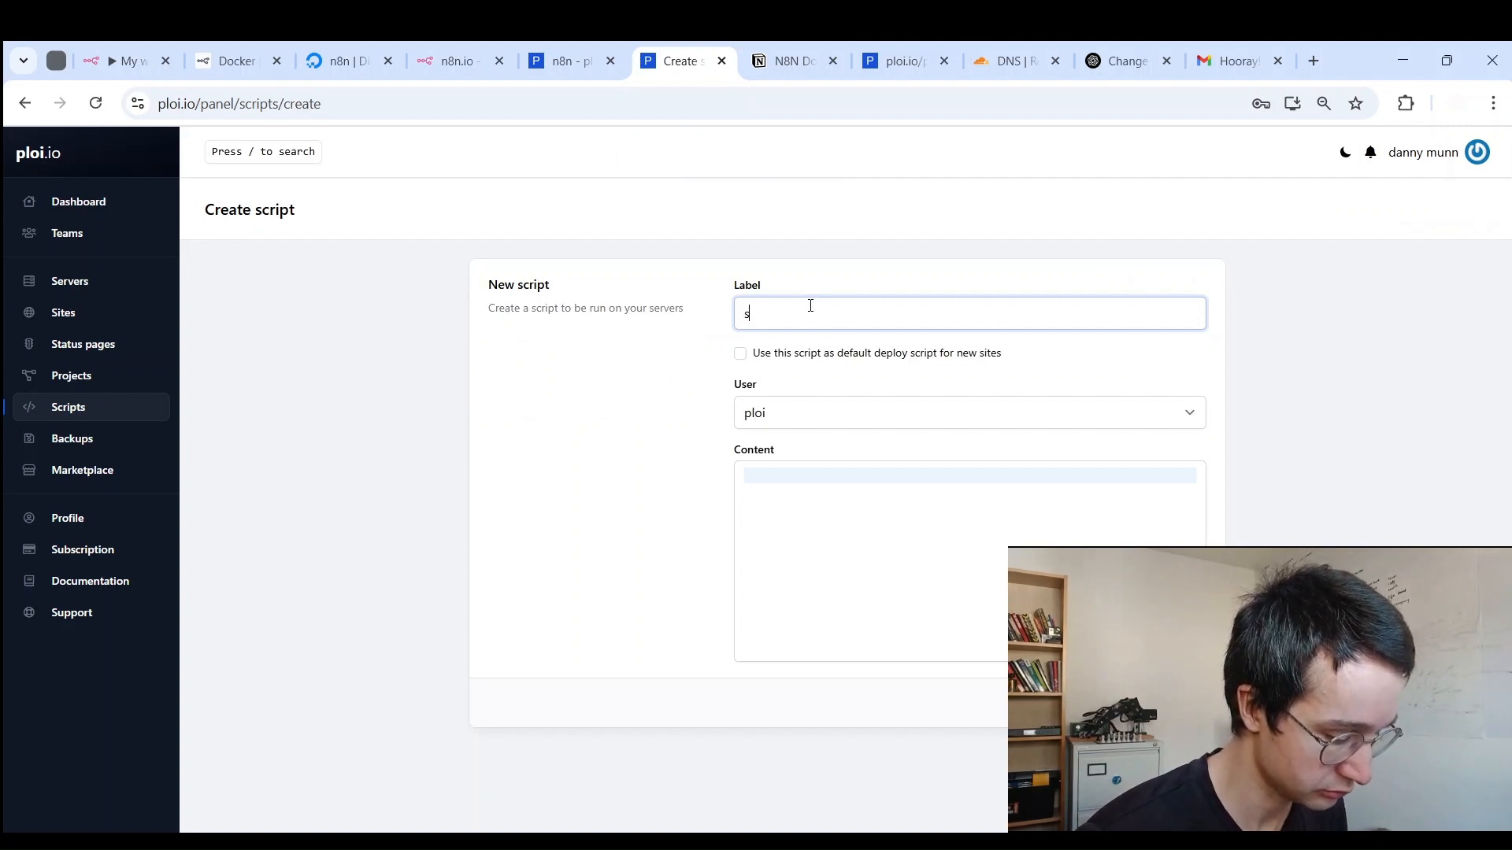
pyautogui.write('ETUP N8N')
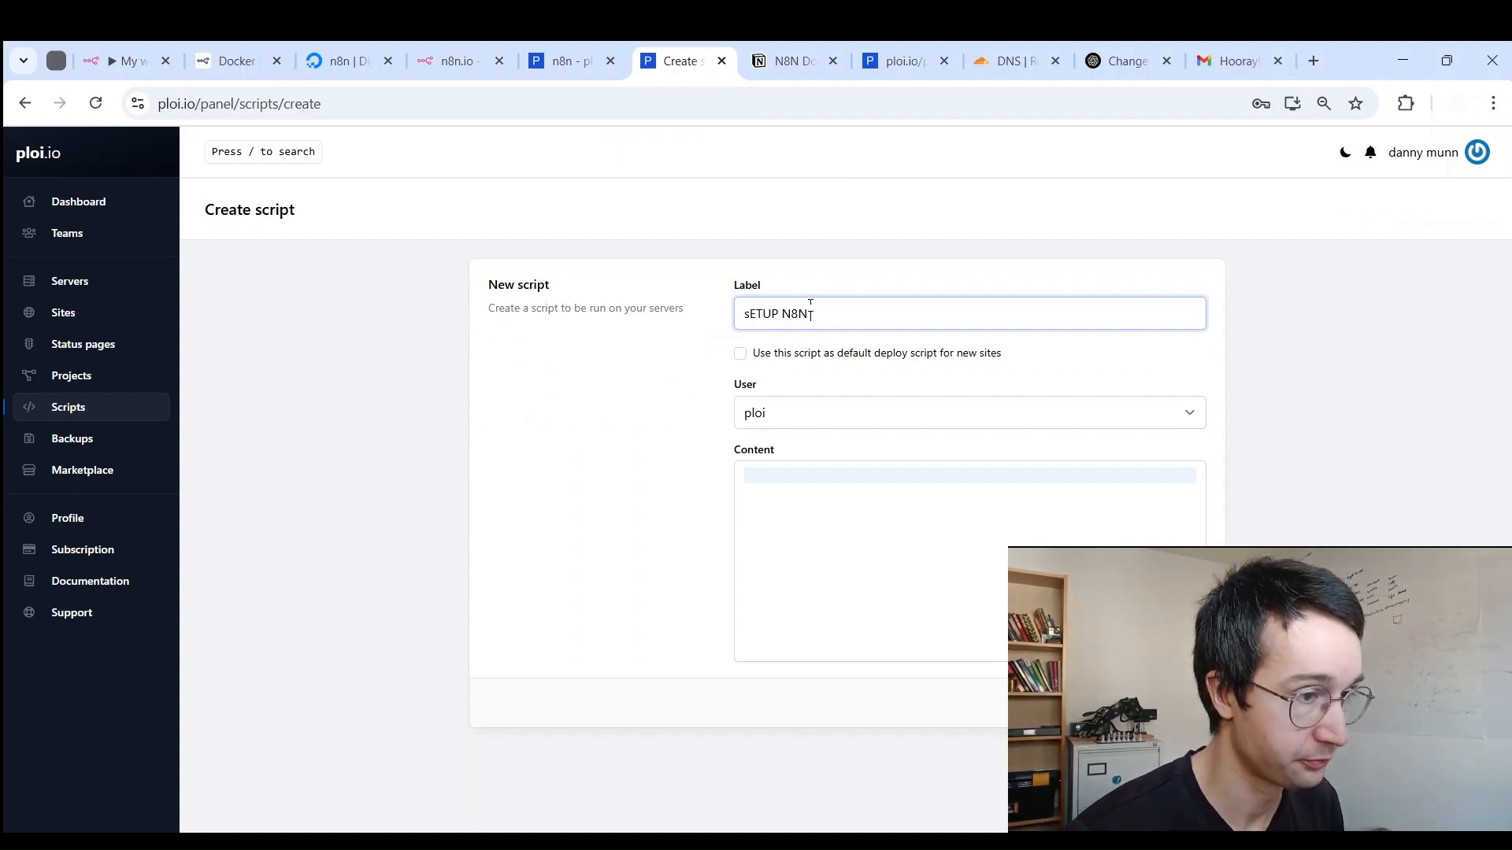
pyautogui.click(787, 414)
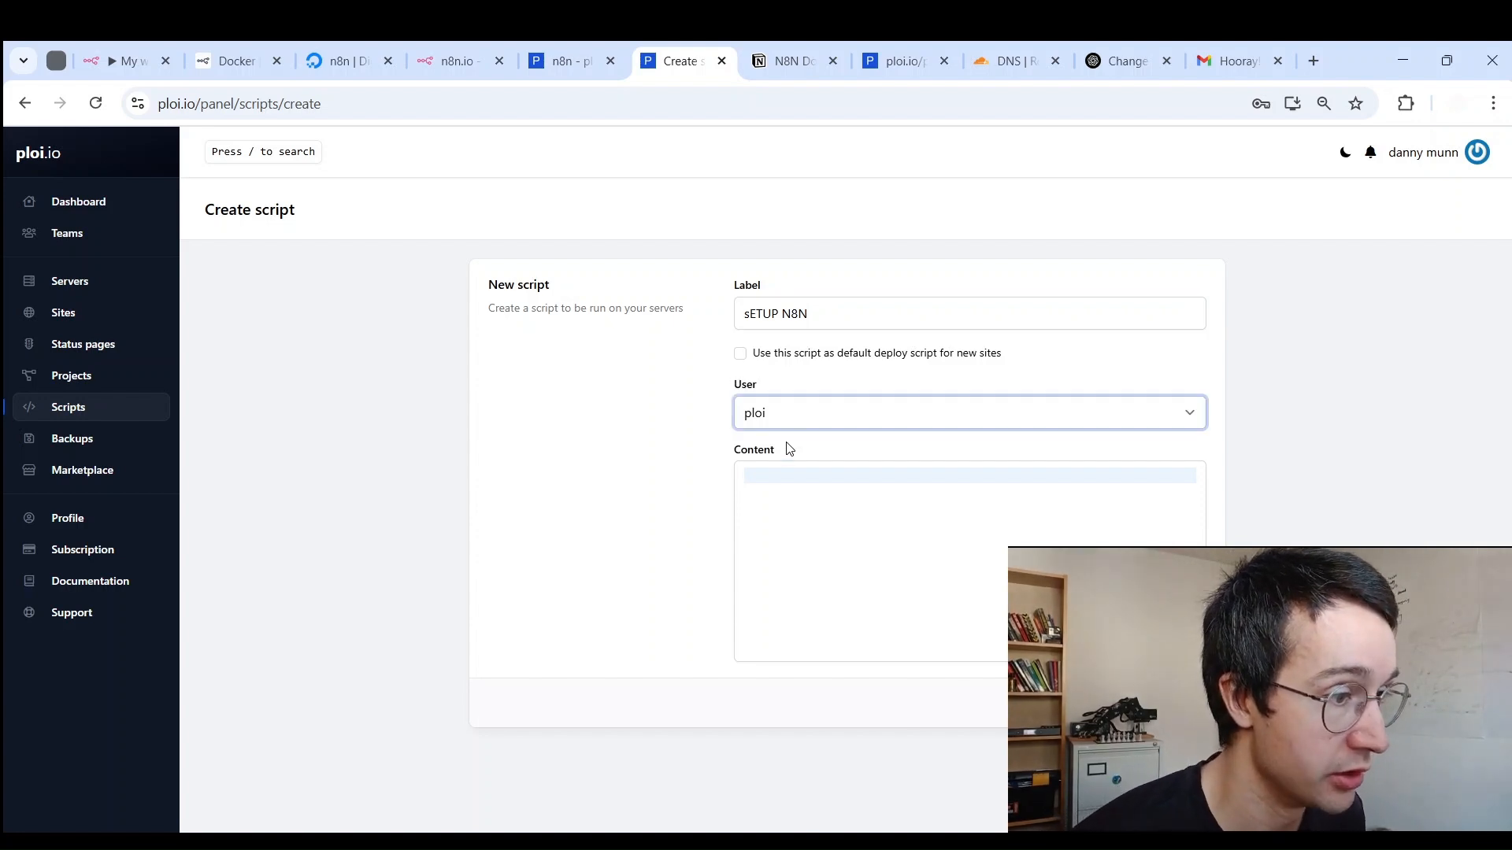
pyautogui.click(784, 463)
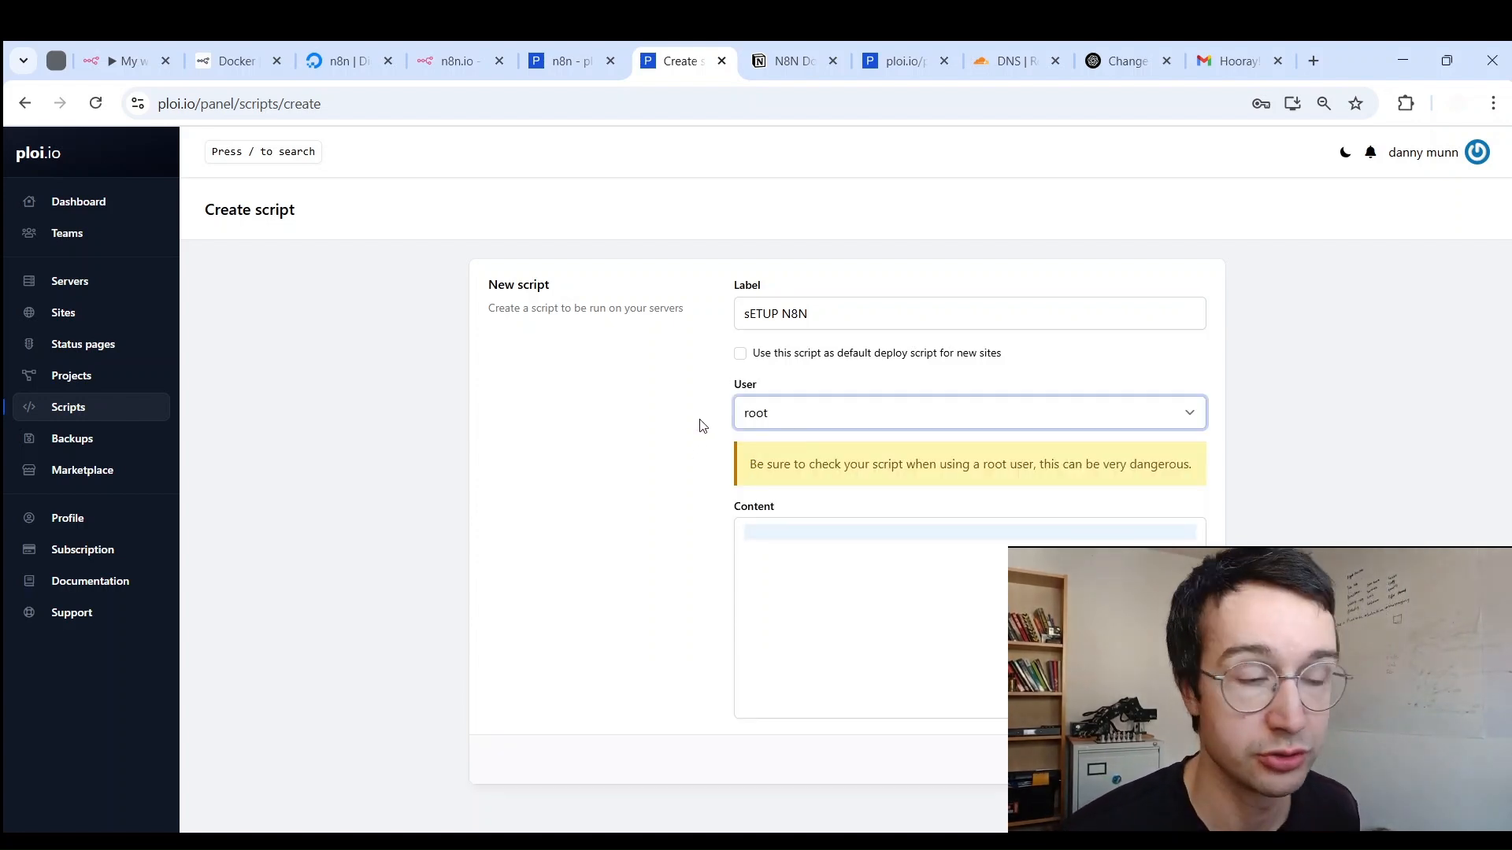
# Step: Paste the privkey/fullchain cp and chmod commands into the content, walk through each line, and save
pyautogui.click(815, 553)
pyautogui.hotkey('ctrl', 'v')
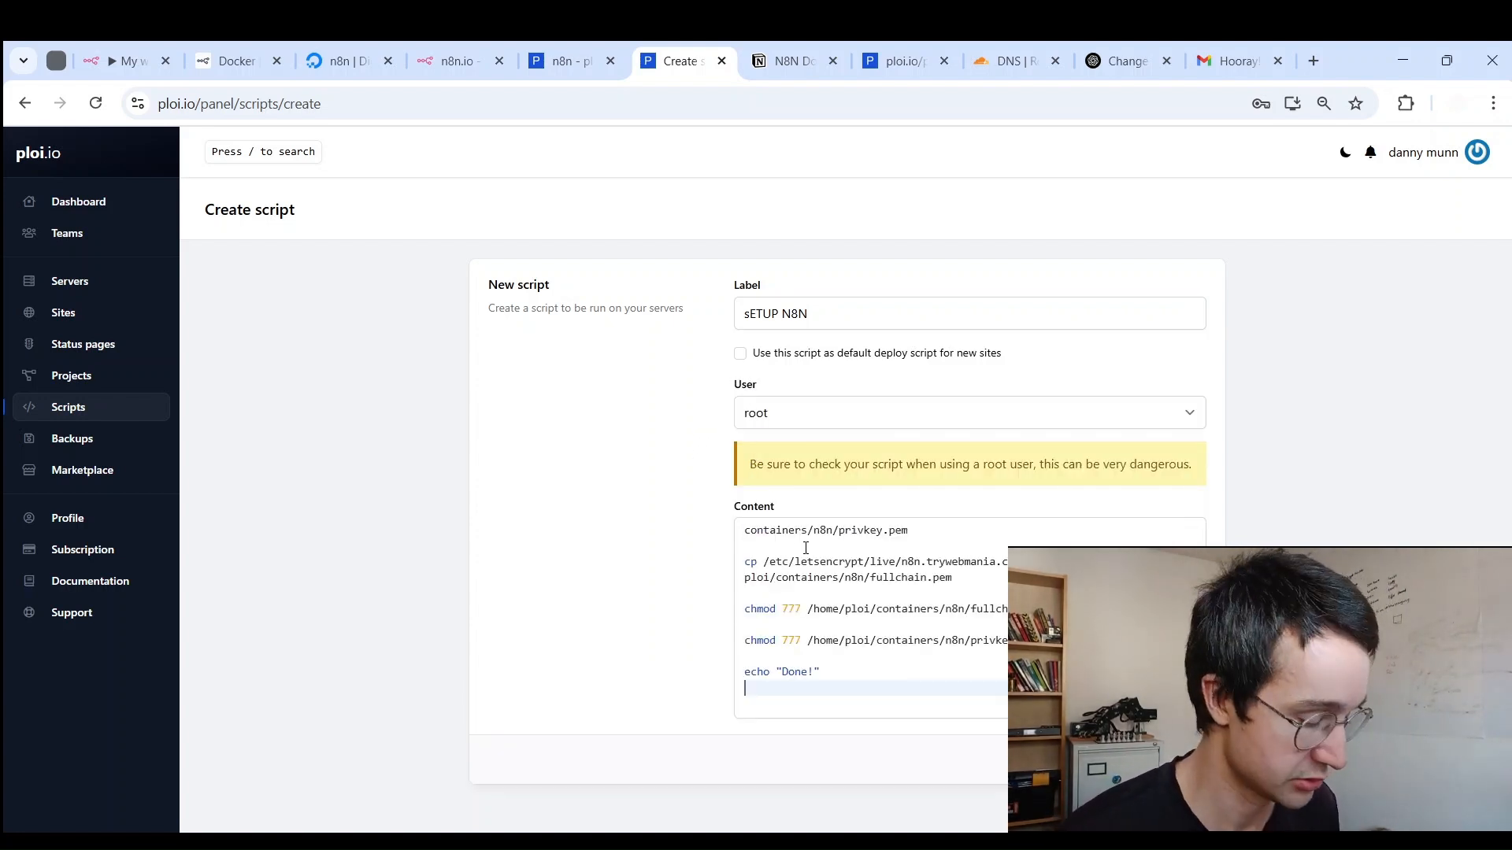
pyautogui.scroll(1, 786, 542)
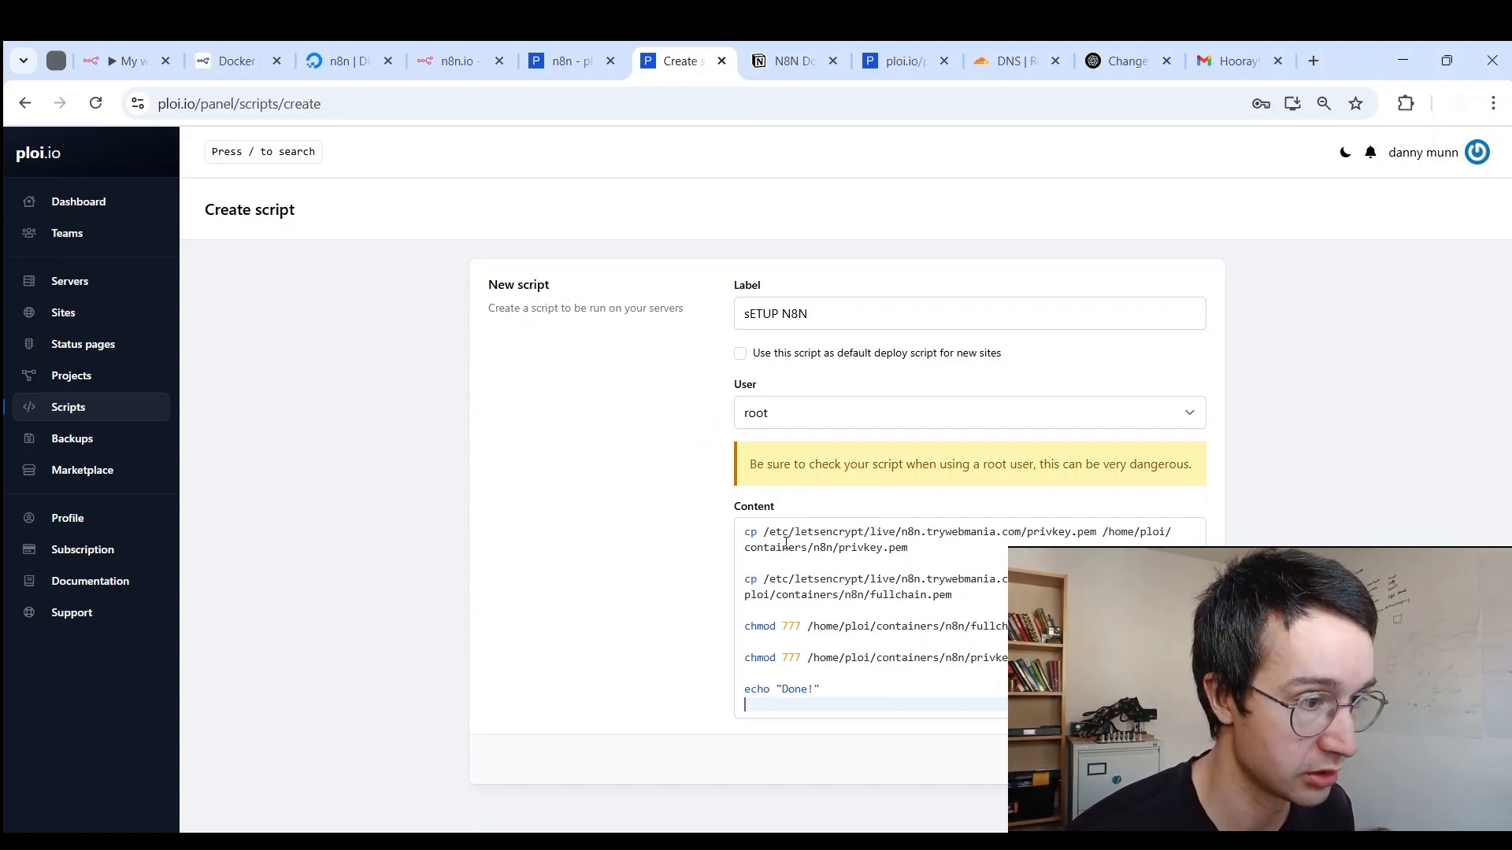
pyautogui.moveTo(745, 533); pyautogui.dragTo(966, 559)
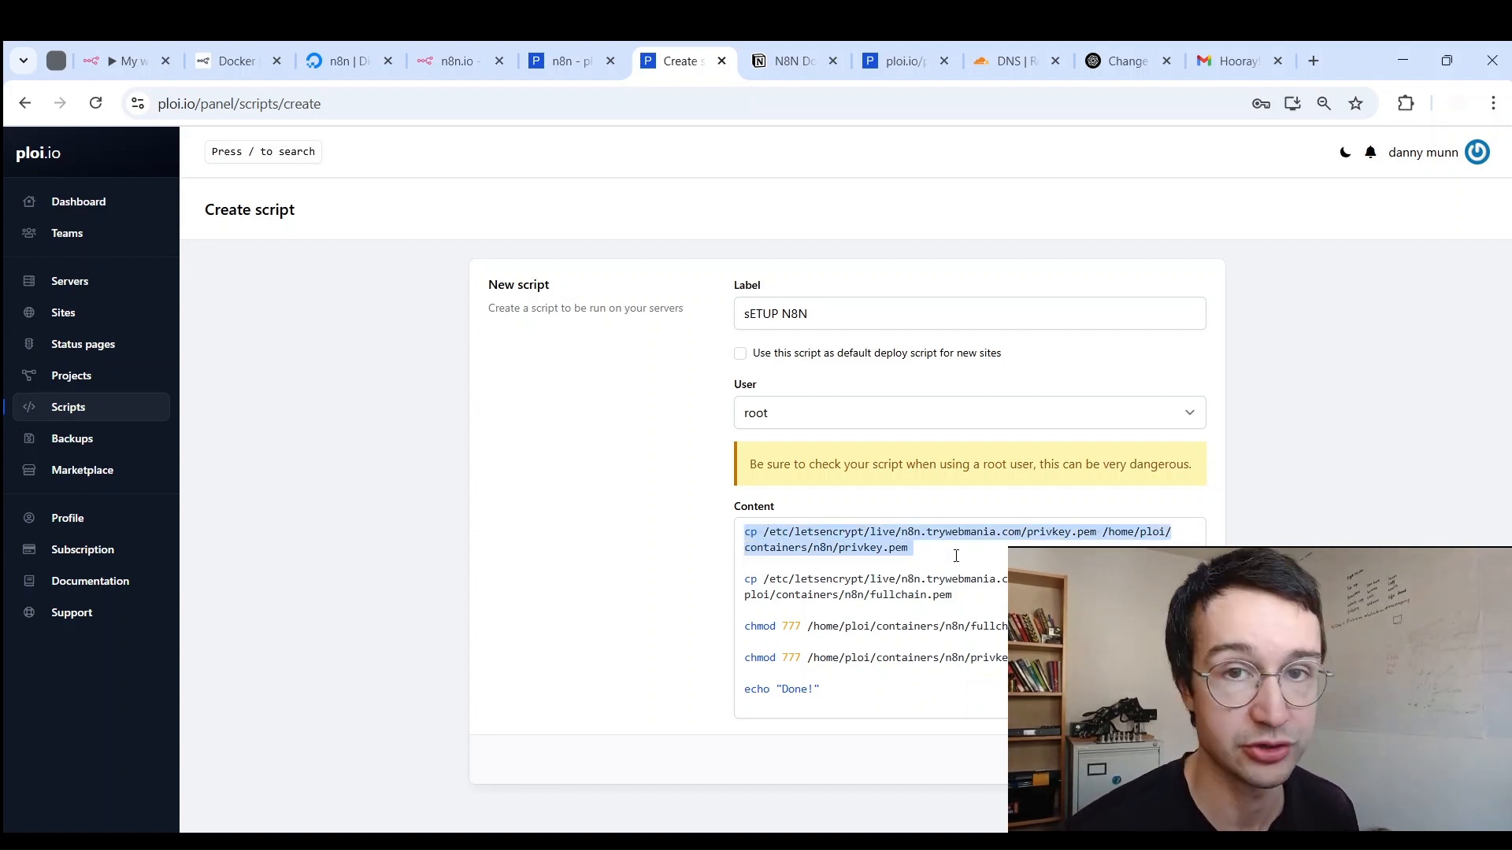
pyautogui.moveTo(746, 581); pyautogui.dragTo(984, 595)
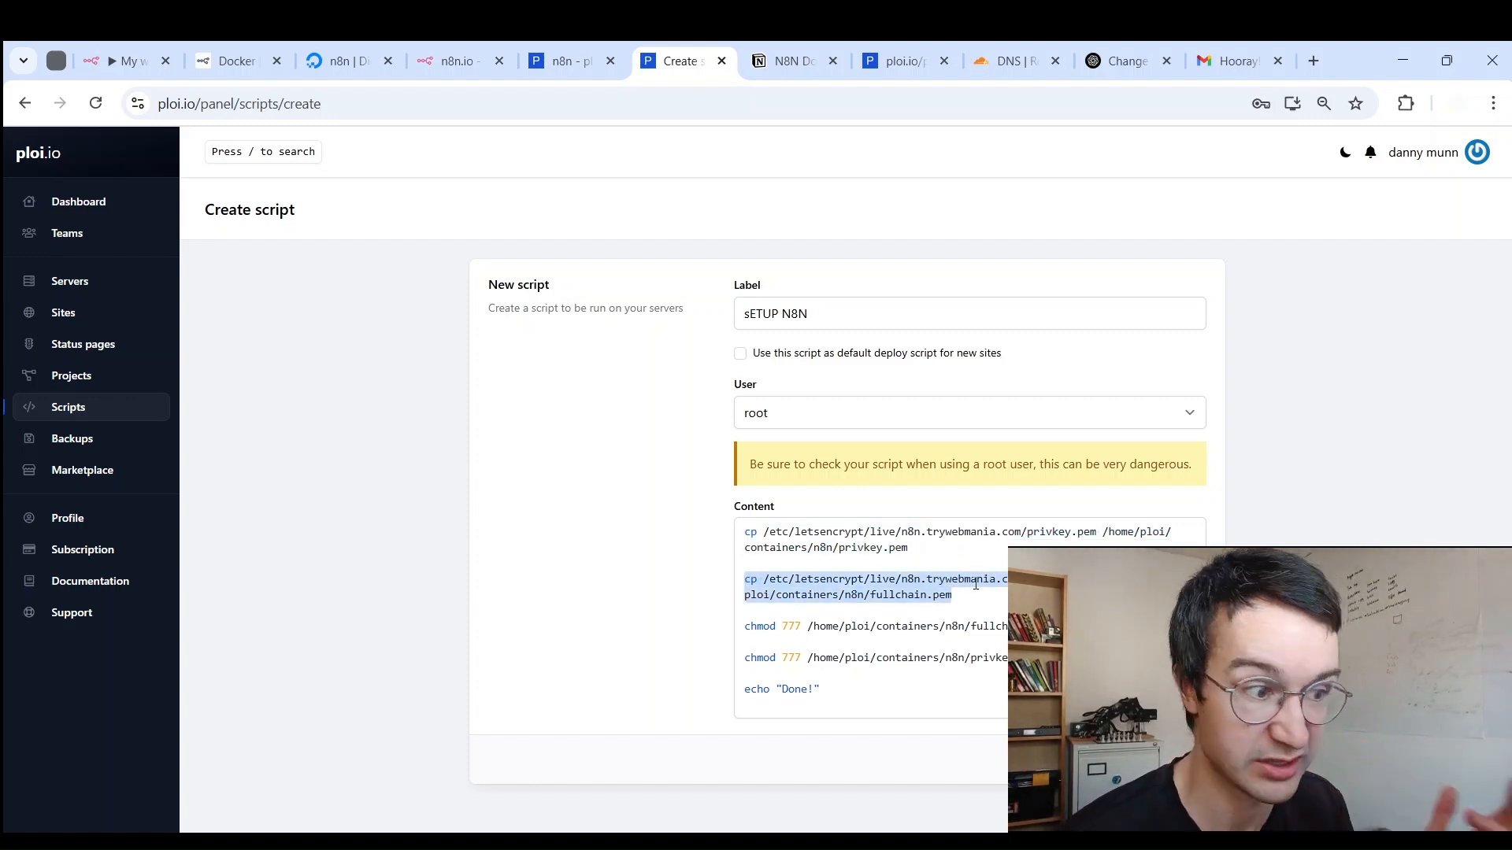
pyautogui.moveTo(745, 627); pyautogui.dragTo(1023, 630)
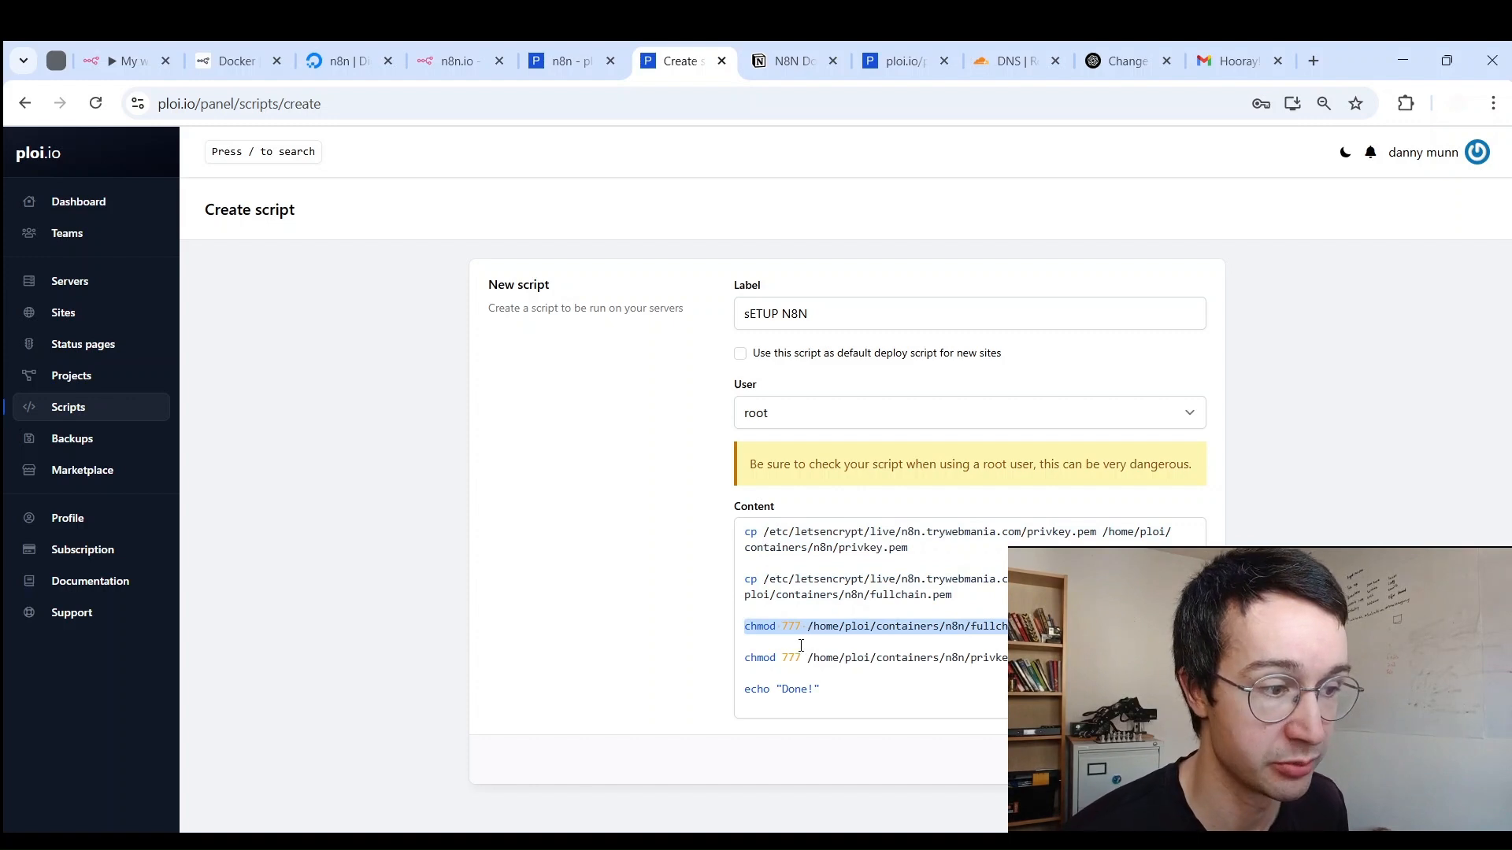
pyautogui.moveTo(746, 657); pyautogui.dragTo(1031, 660)
pyautogui.click(1039, 660)
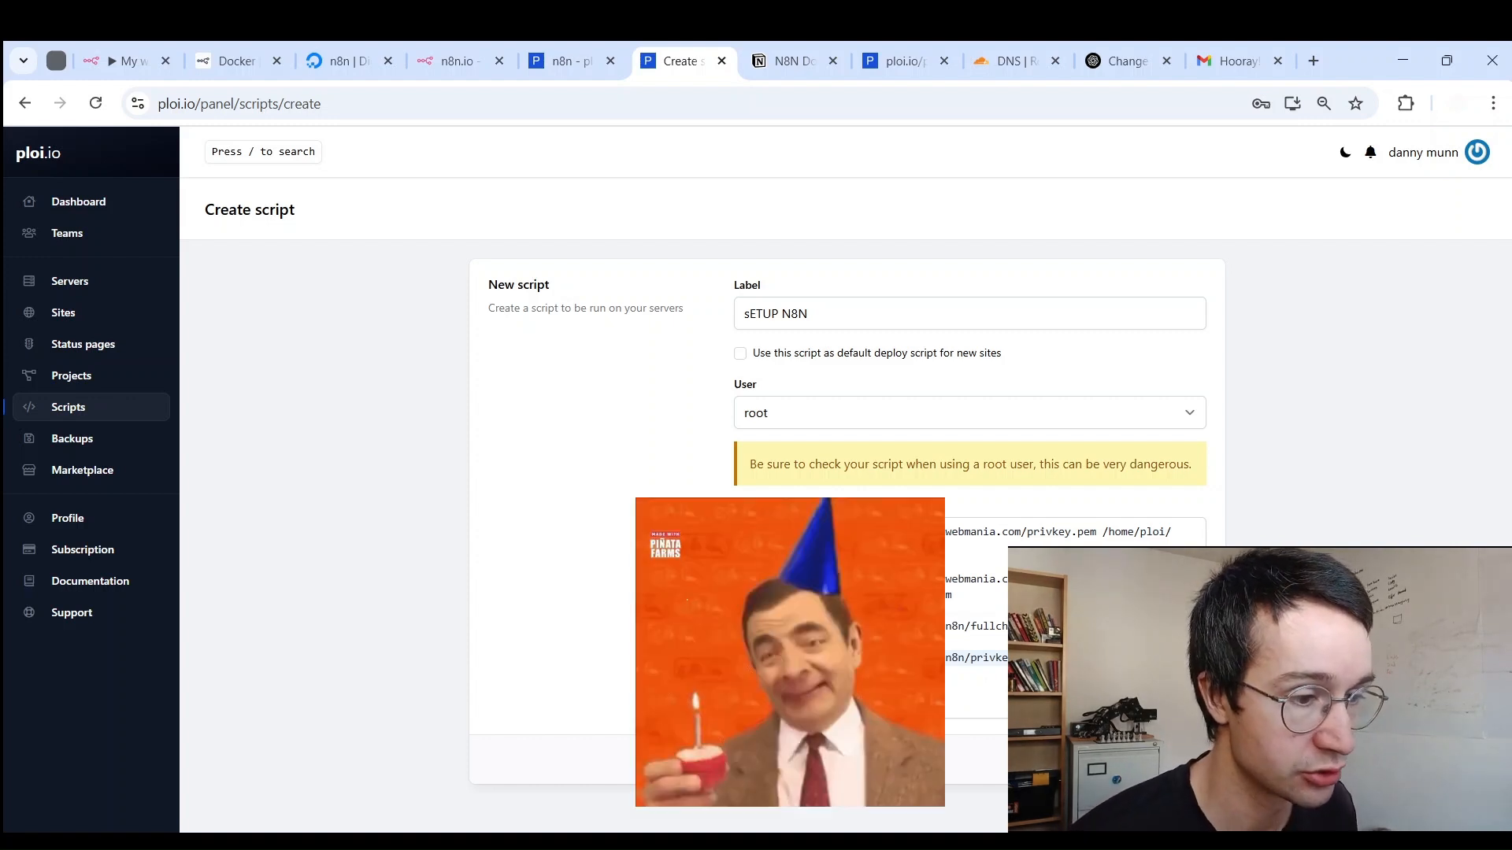
pyautogui.click(1178, 759)
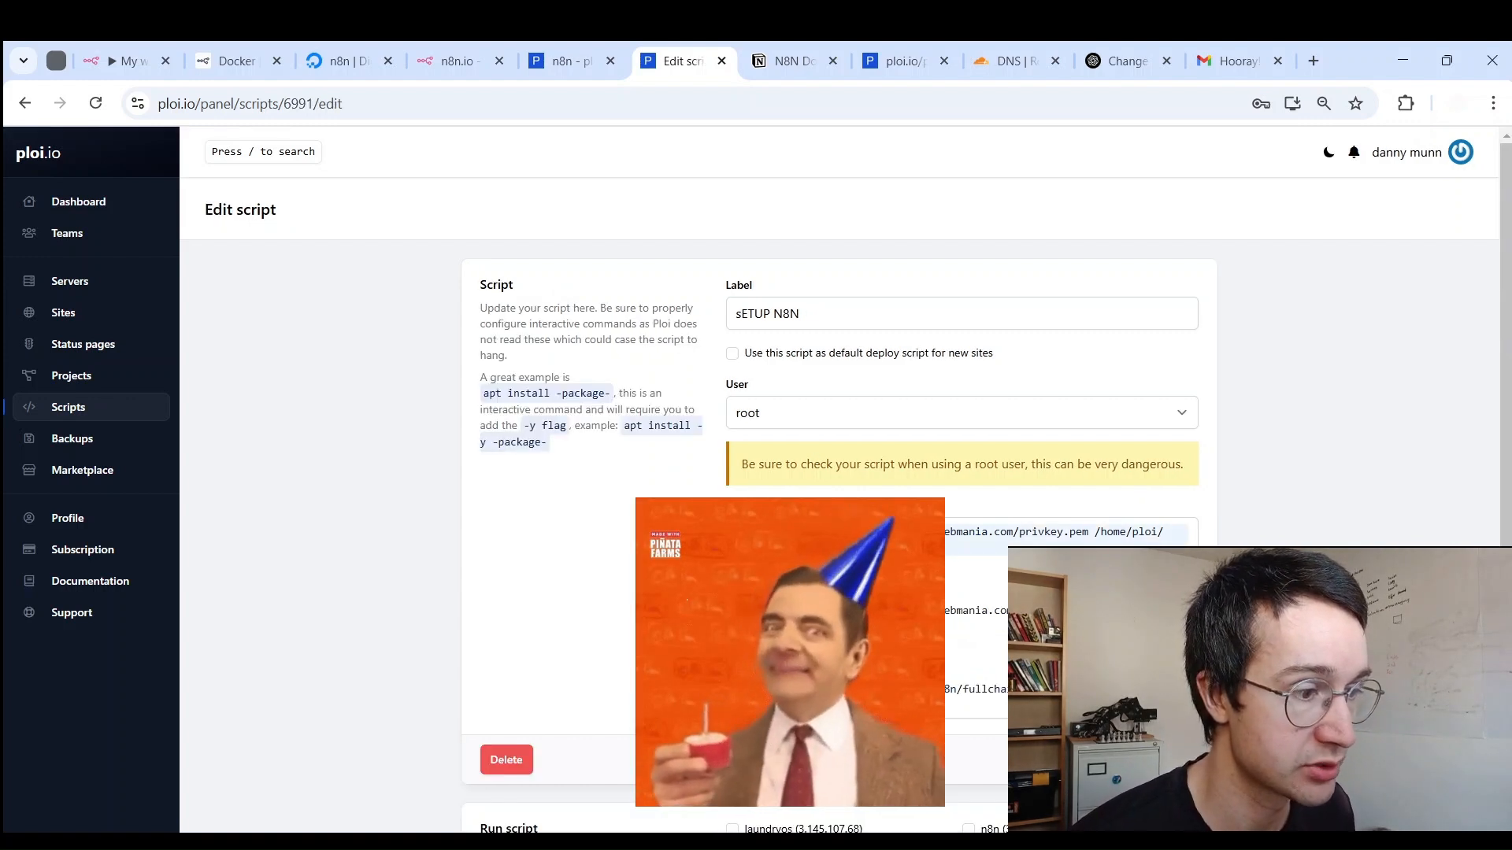
# Step: Run the sETUP N8N script on the n8n server, then go back to the n8n Docker app
pyautogui.scroll(-2, 980, 658)
pyautogui.click(969, 654)
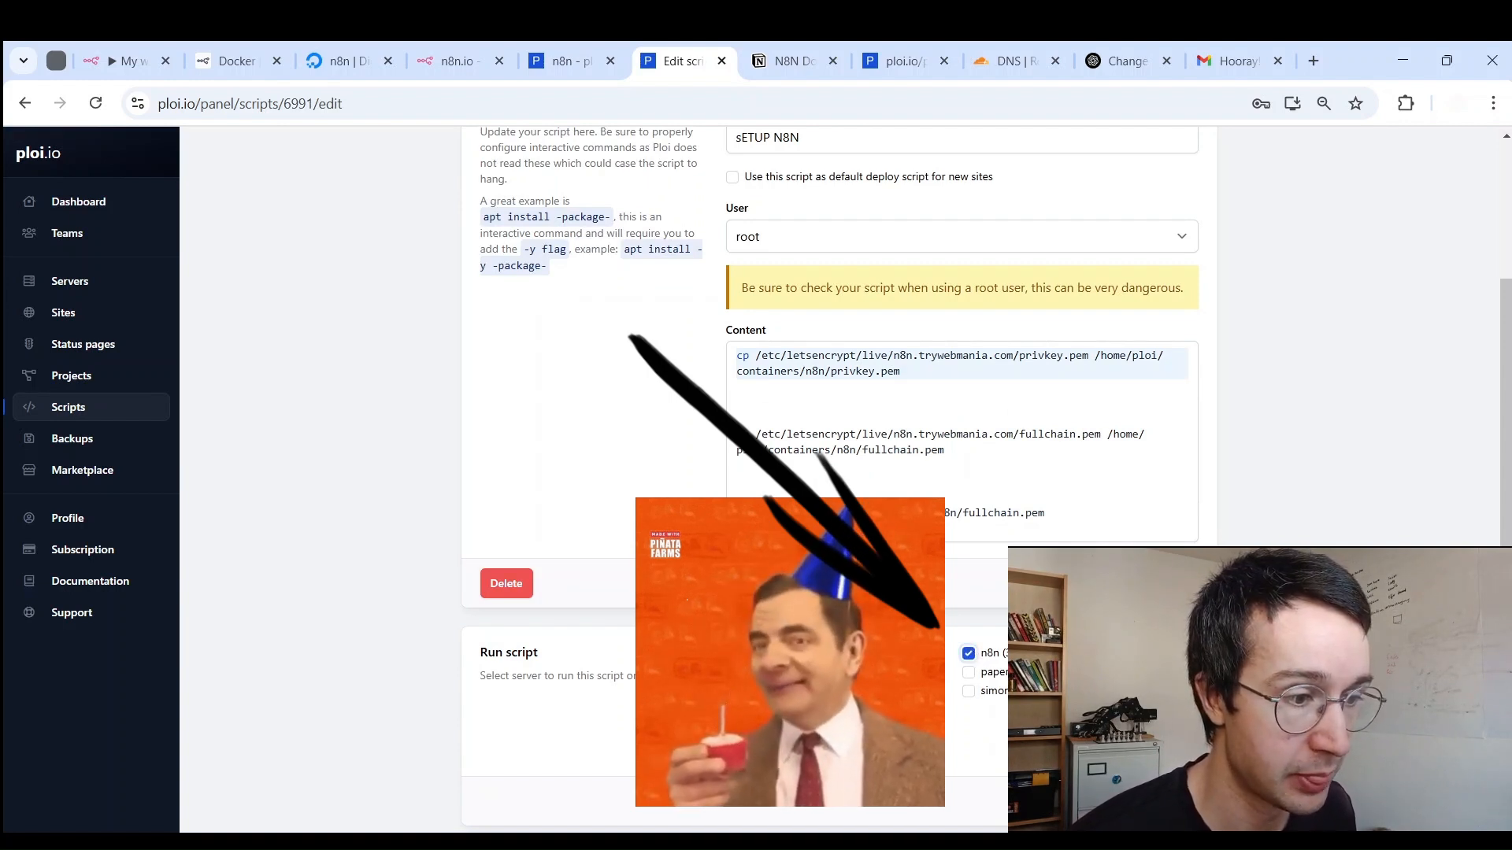
pyautogui.click(1167, 801)
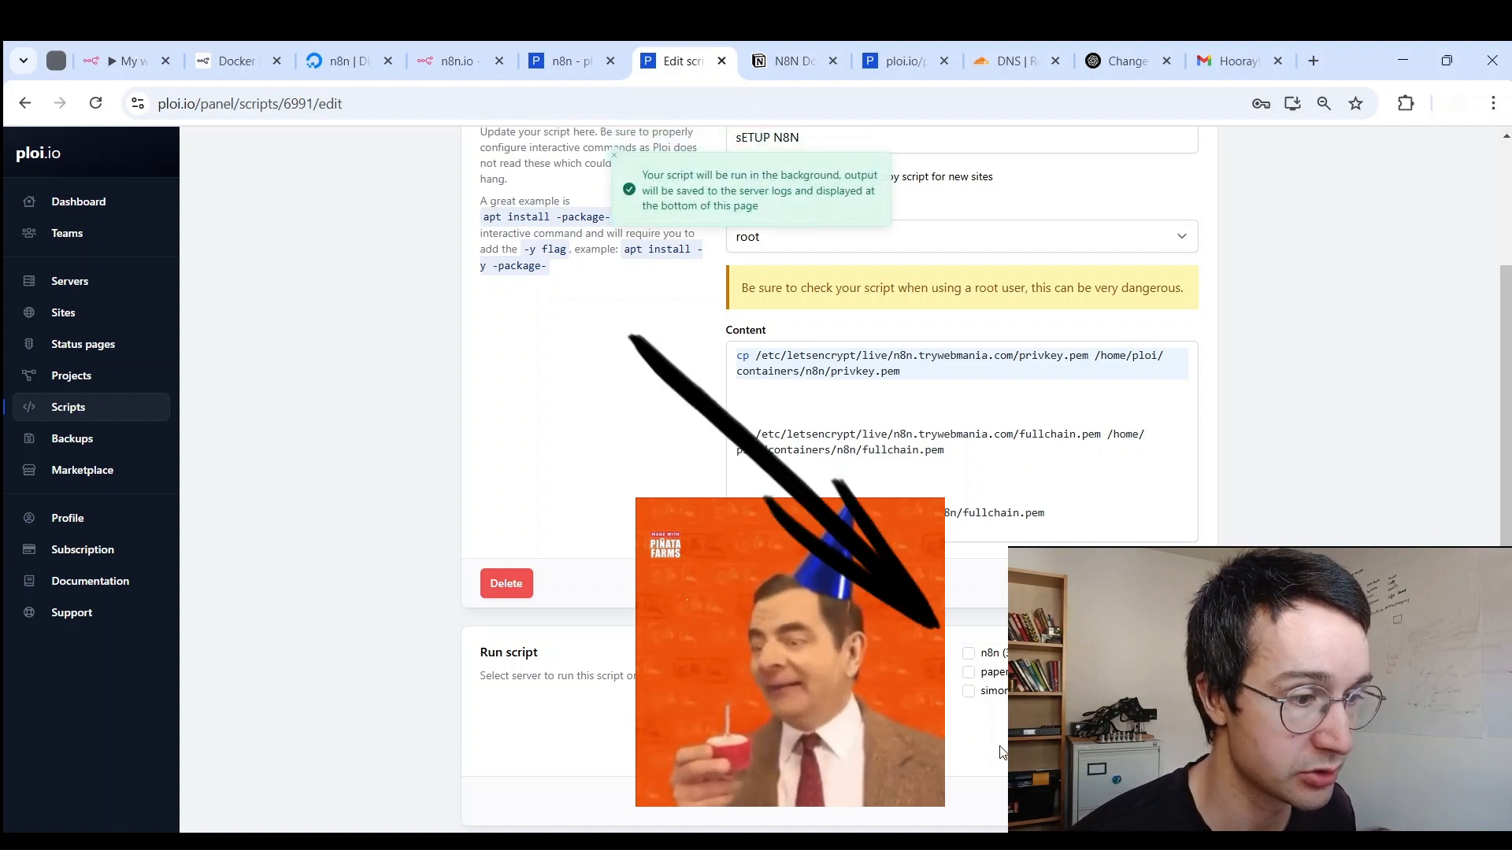
pyautogui.scroll(-1, 998, 754)
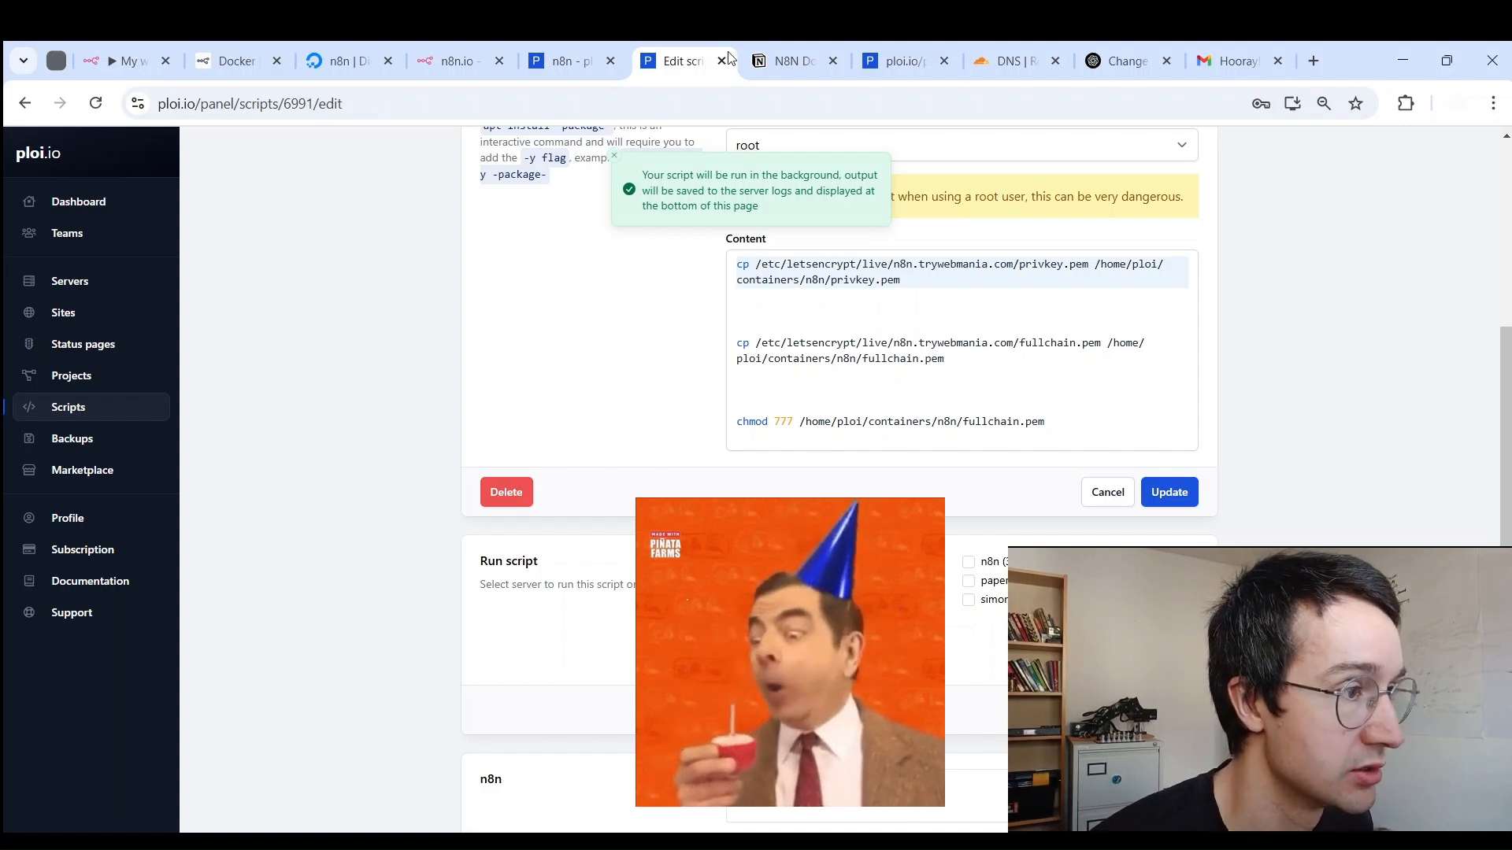
pyautogui.click(595, 61)
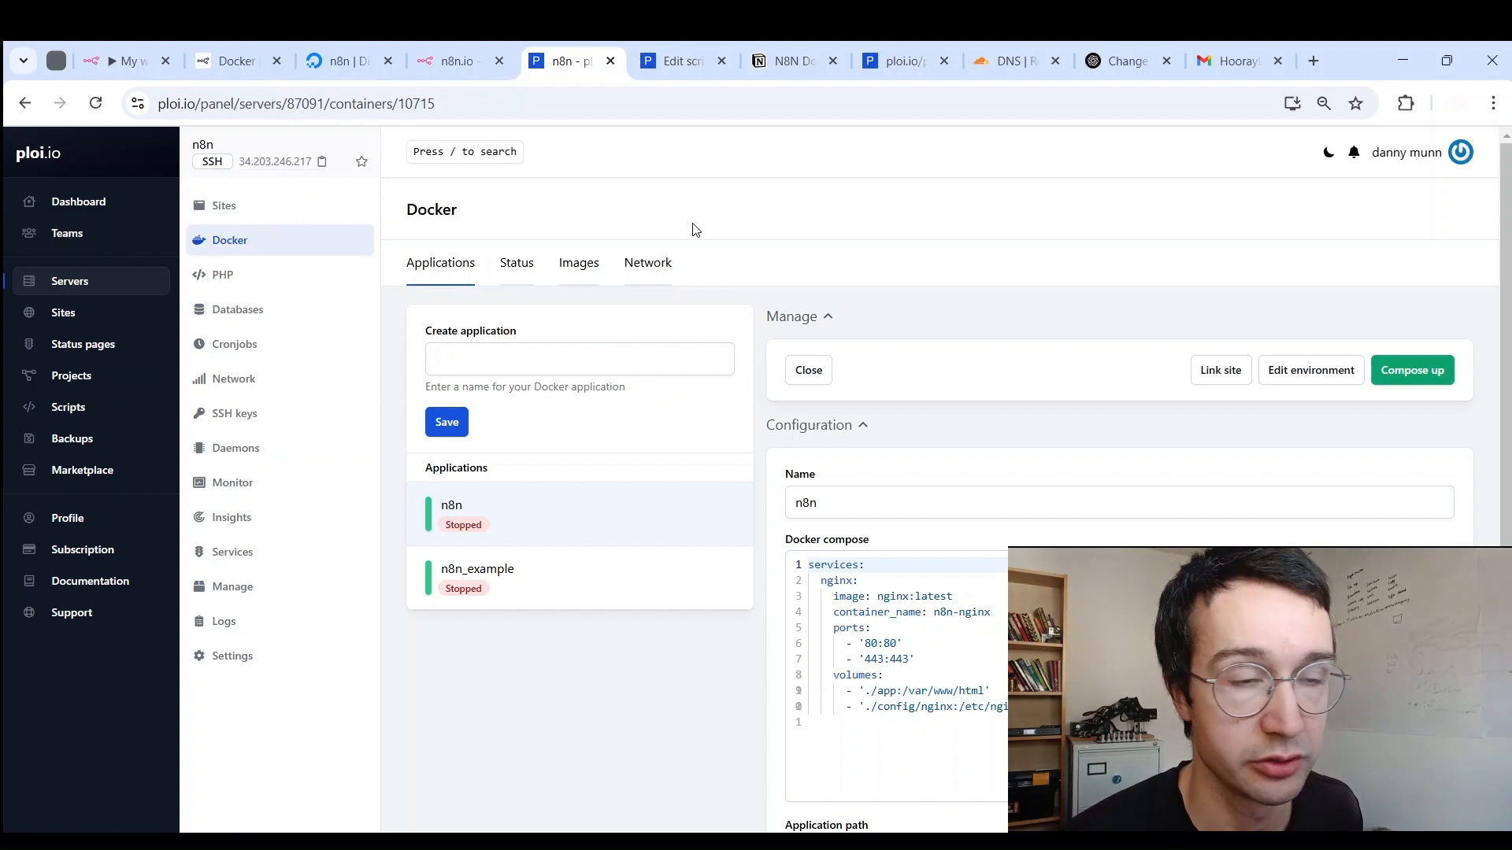
# Step: Copy the Notion compose YAML and point out its n8n.trywebmania.com host value
pyautogui.click(786, 61)
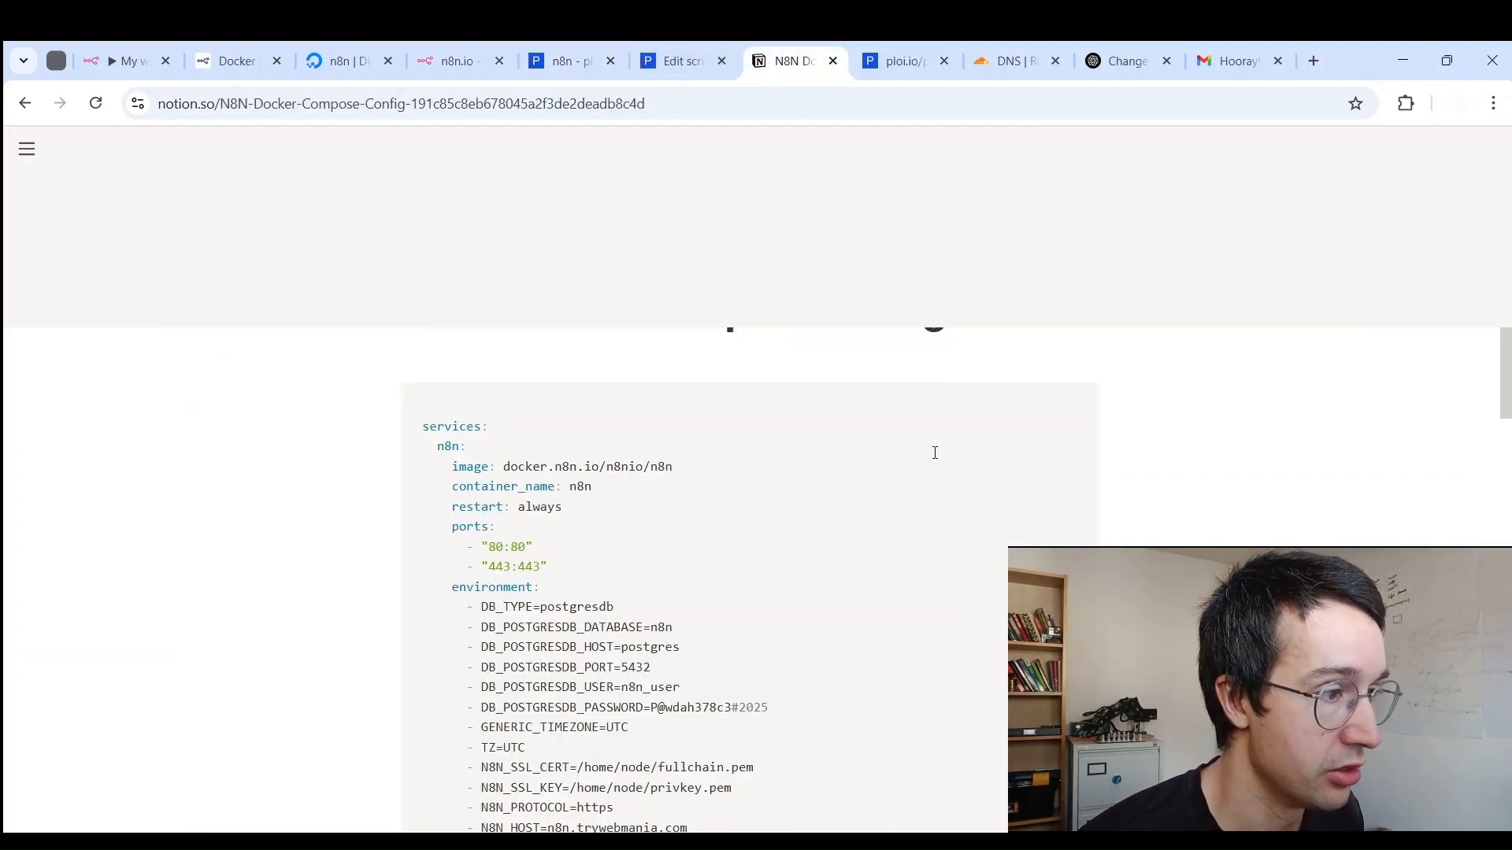
pyautogui.click(984, 400)
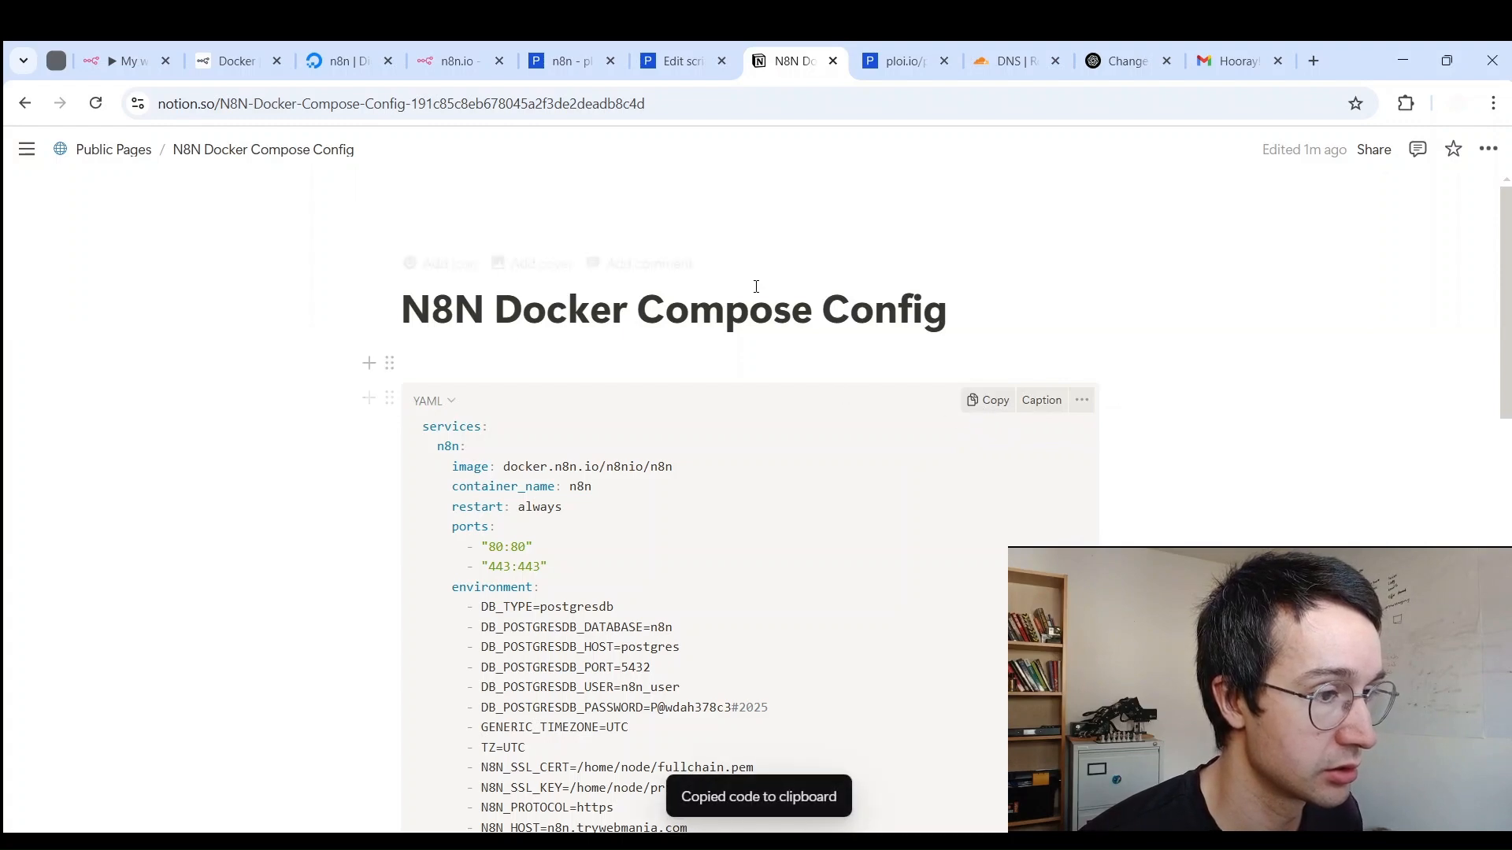
pyautogui.scroll(-10, 945, 490)
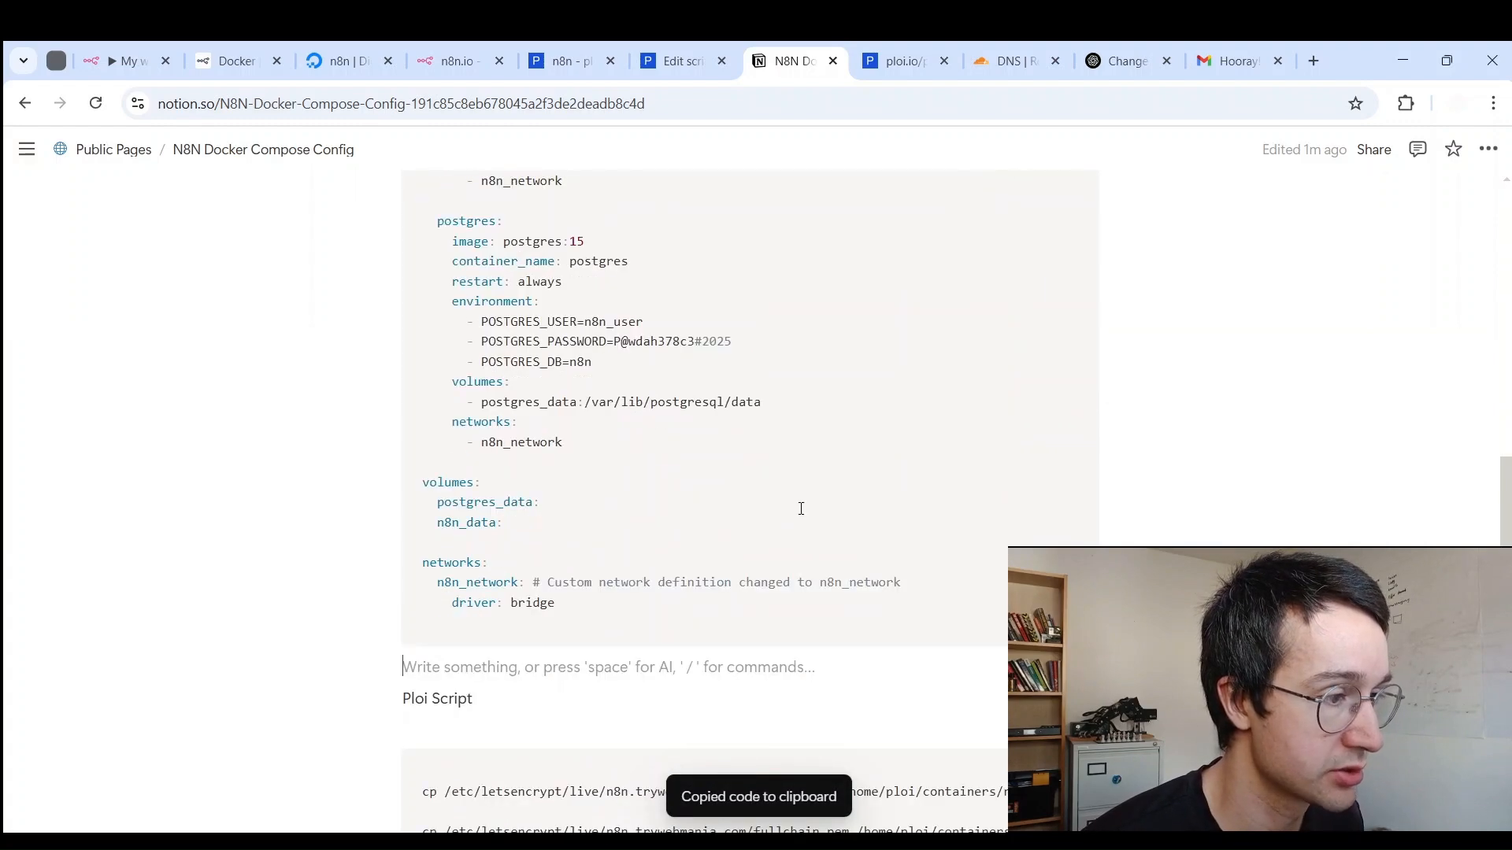
pyautogui.scroll(8, 800, 506)
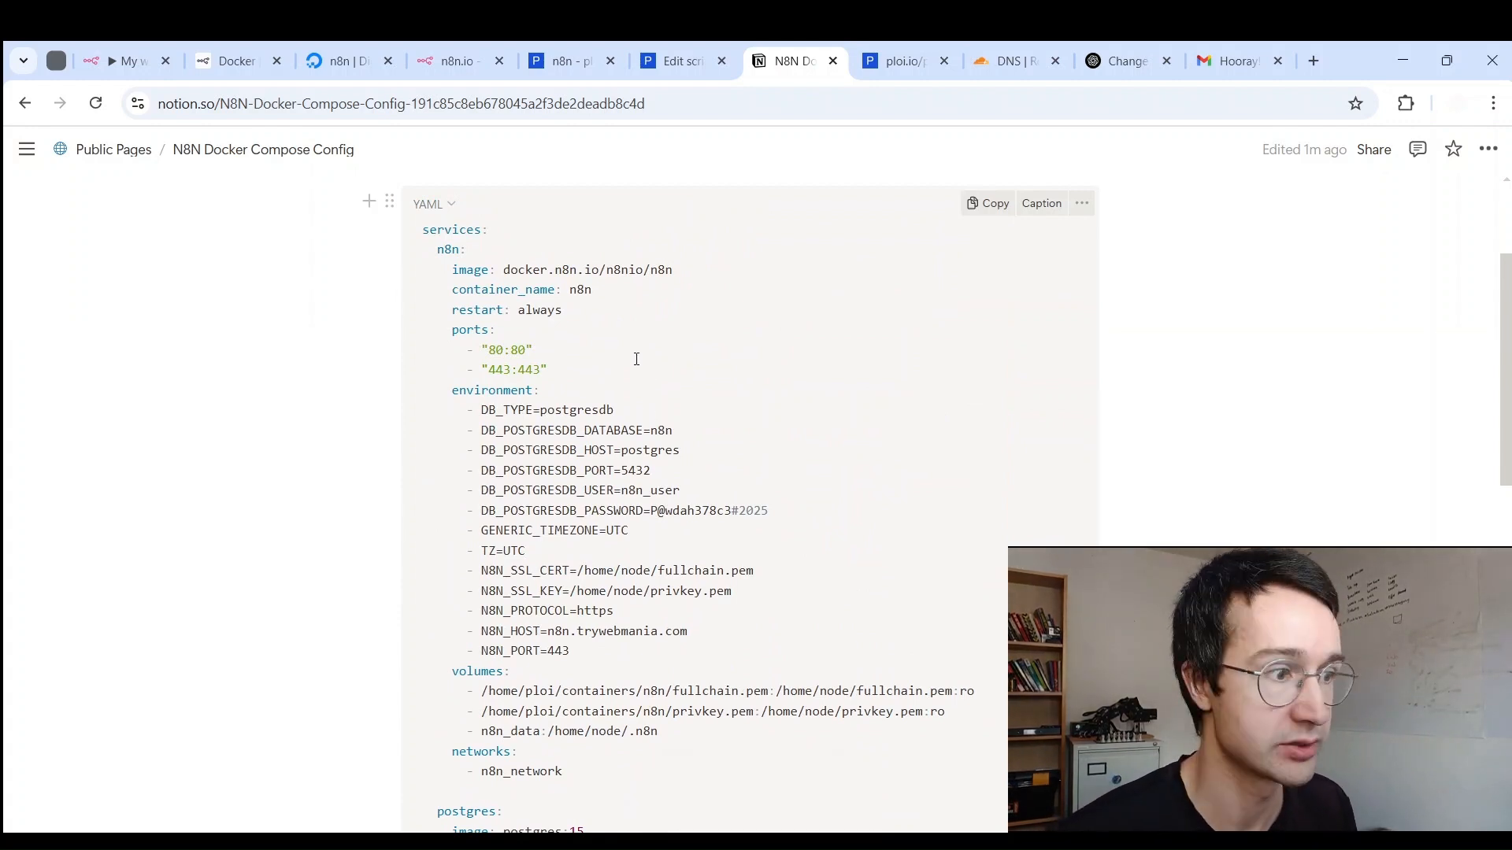
pyautogui.scroll(-3, 679, 439)
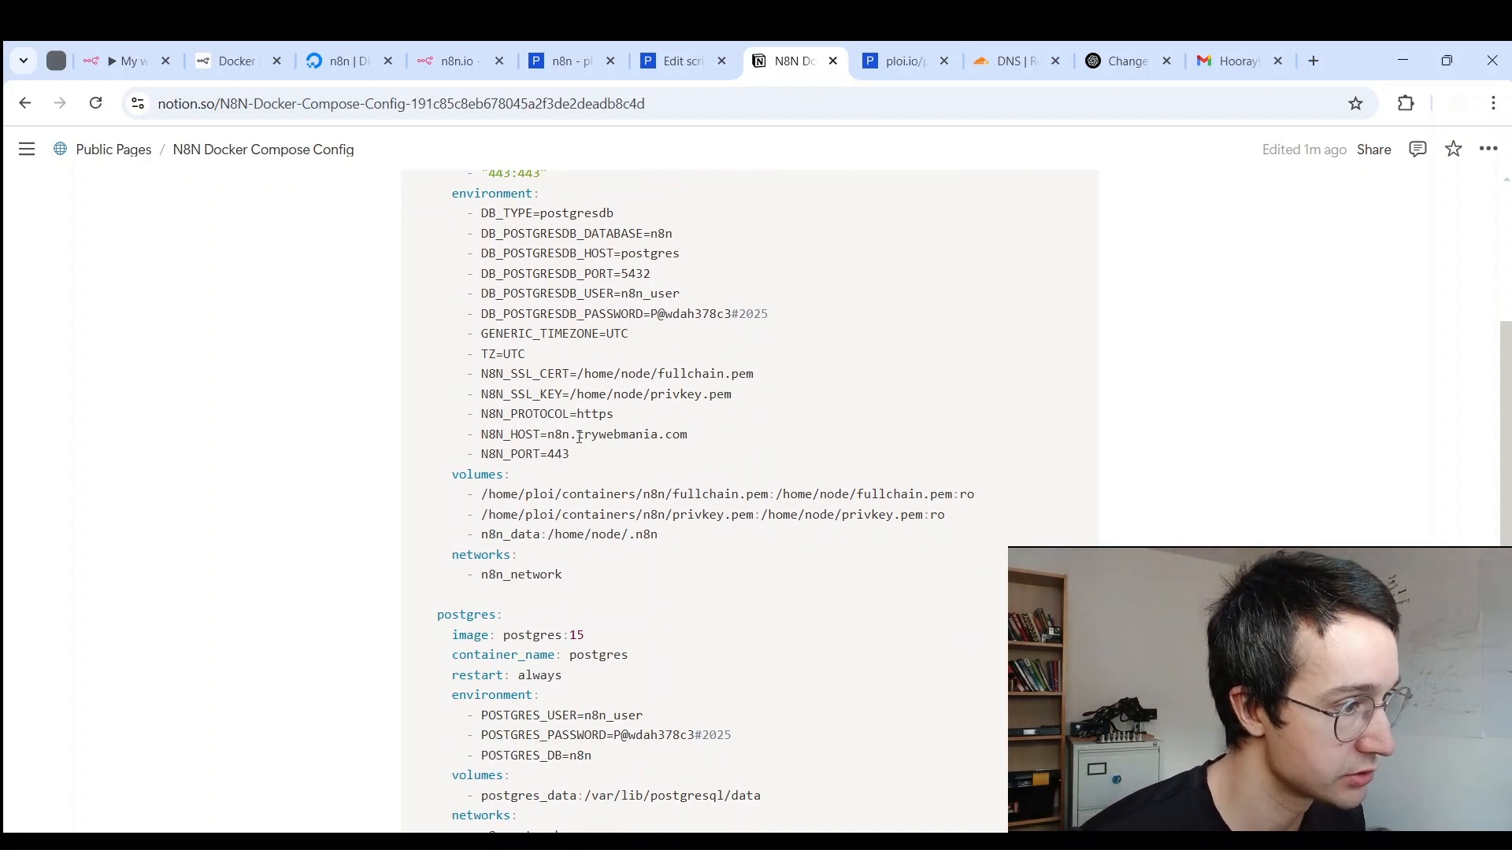
pyautogui.moveTo(550, 434); pyautogui.dragTo(685, 432)
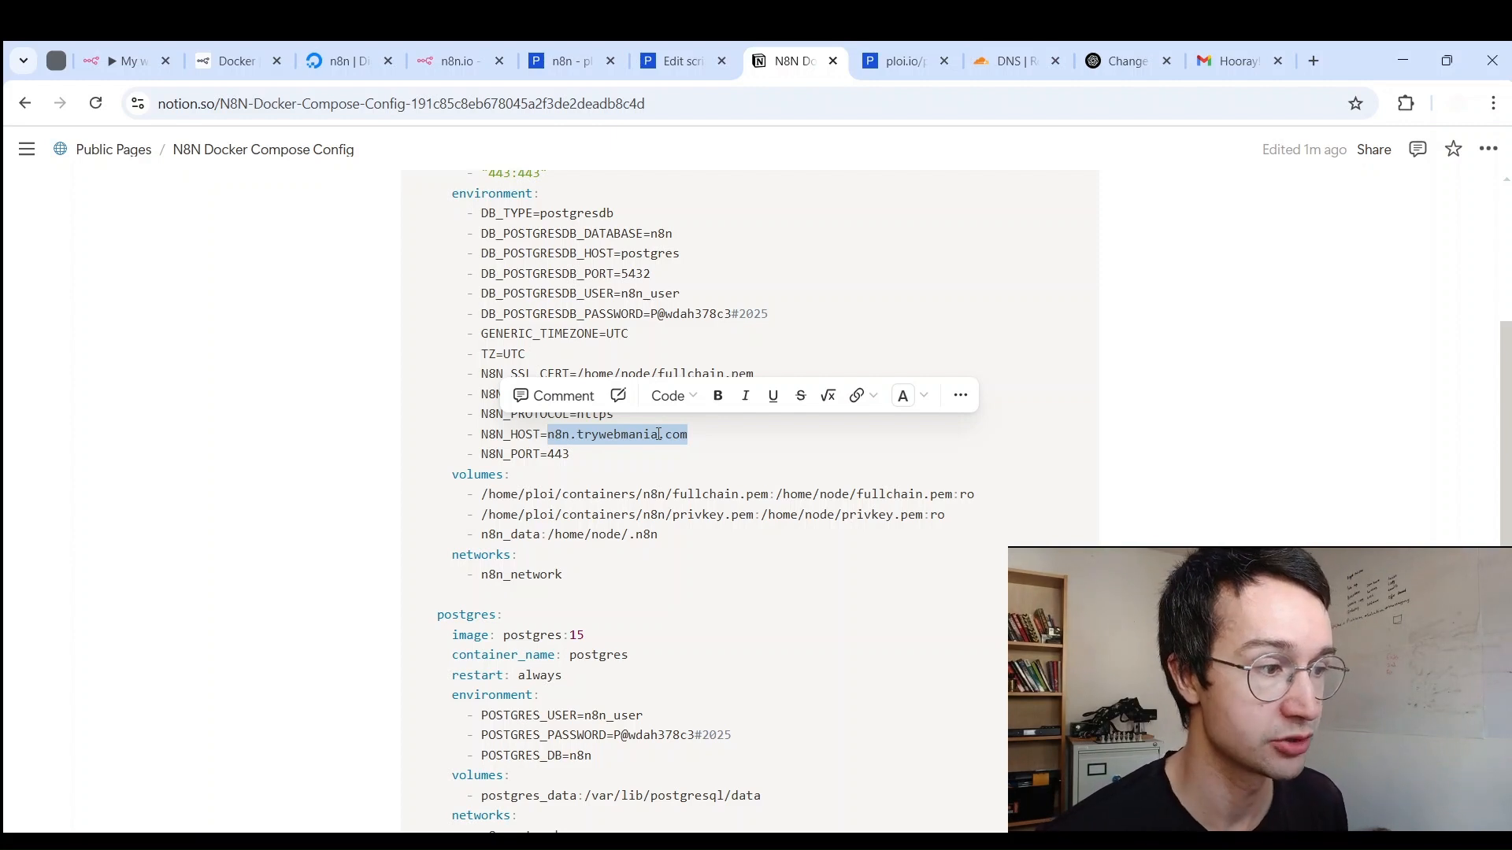
pyautogui.moveTo(570, 434); pyautogui.dragTo(667, 430)
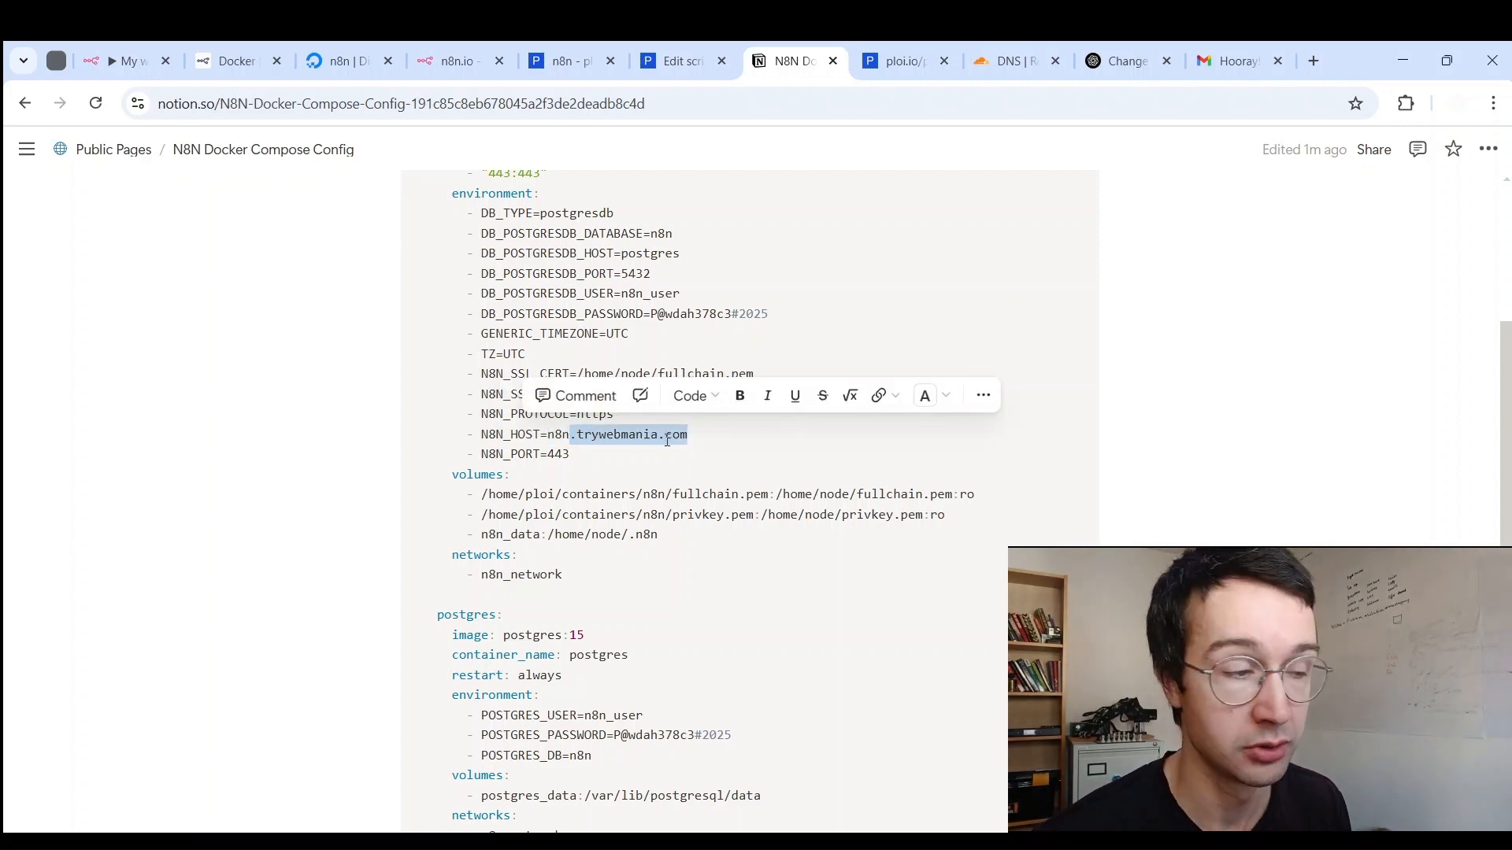
pyautogui.moveTo(549, 434); pyautogui.dragTo(679, 443)
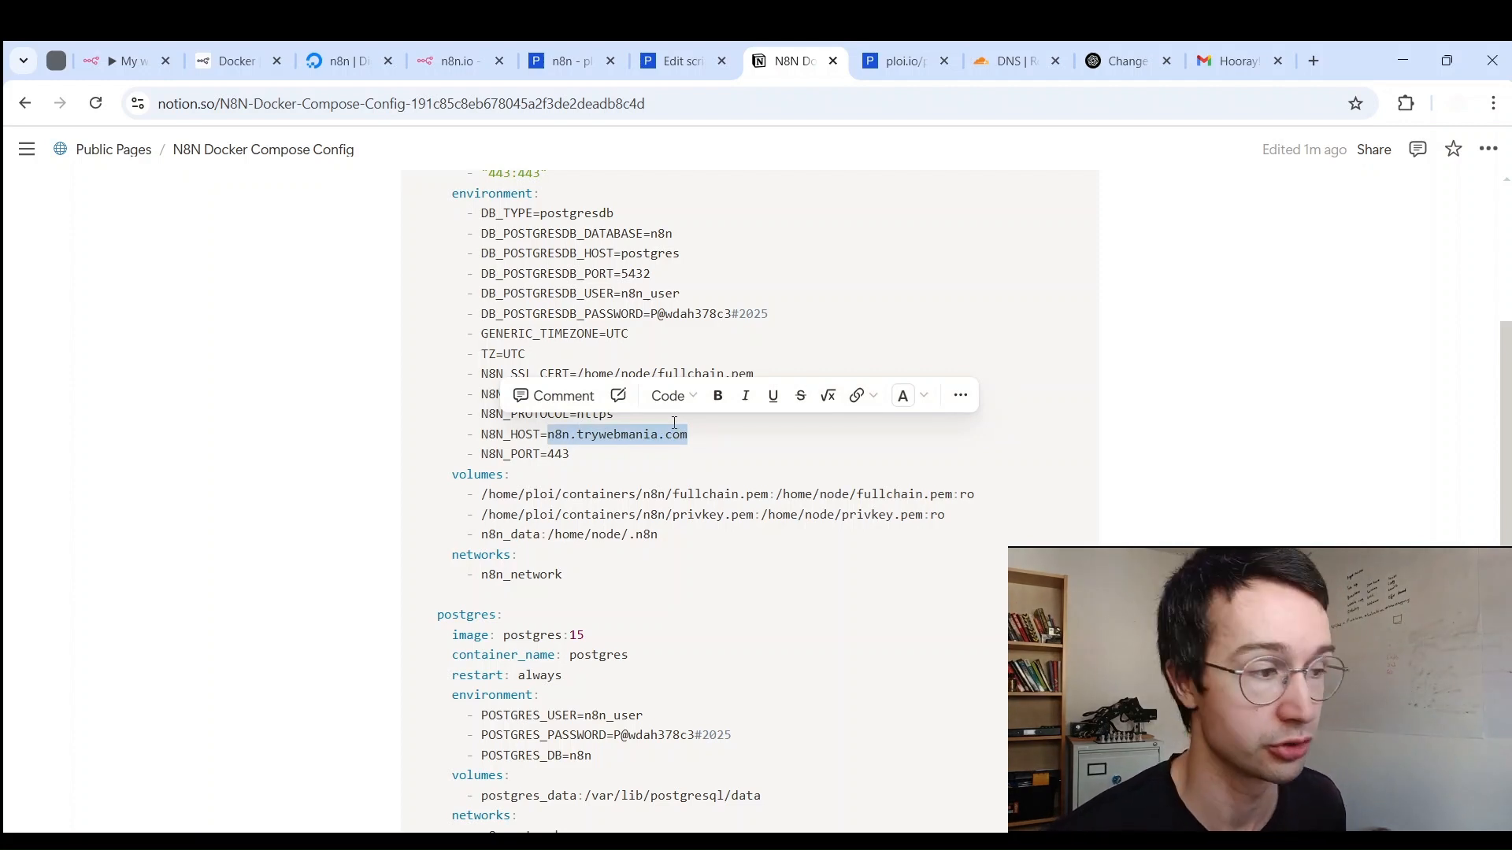
pyautogui.click(559, 435)
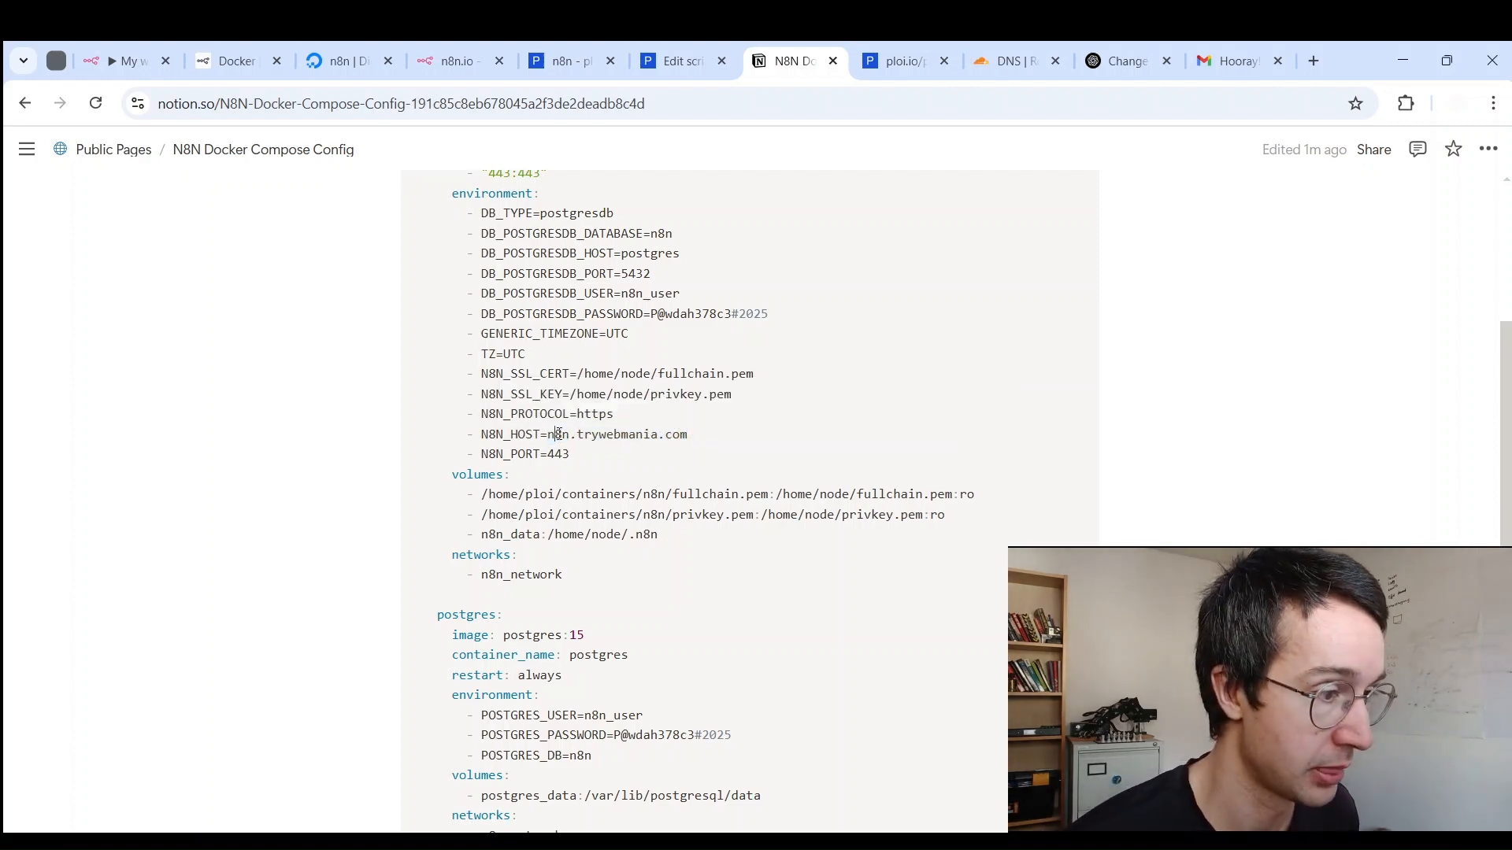
pyautogui.scroll(-4, 560, 441)
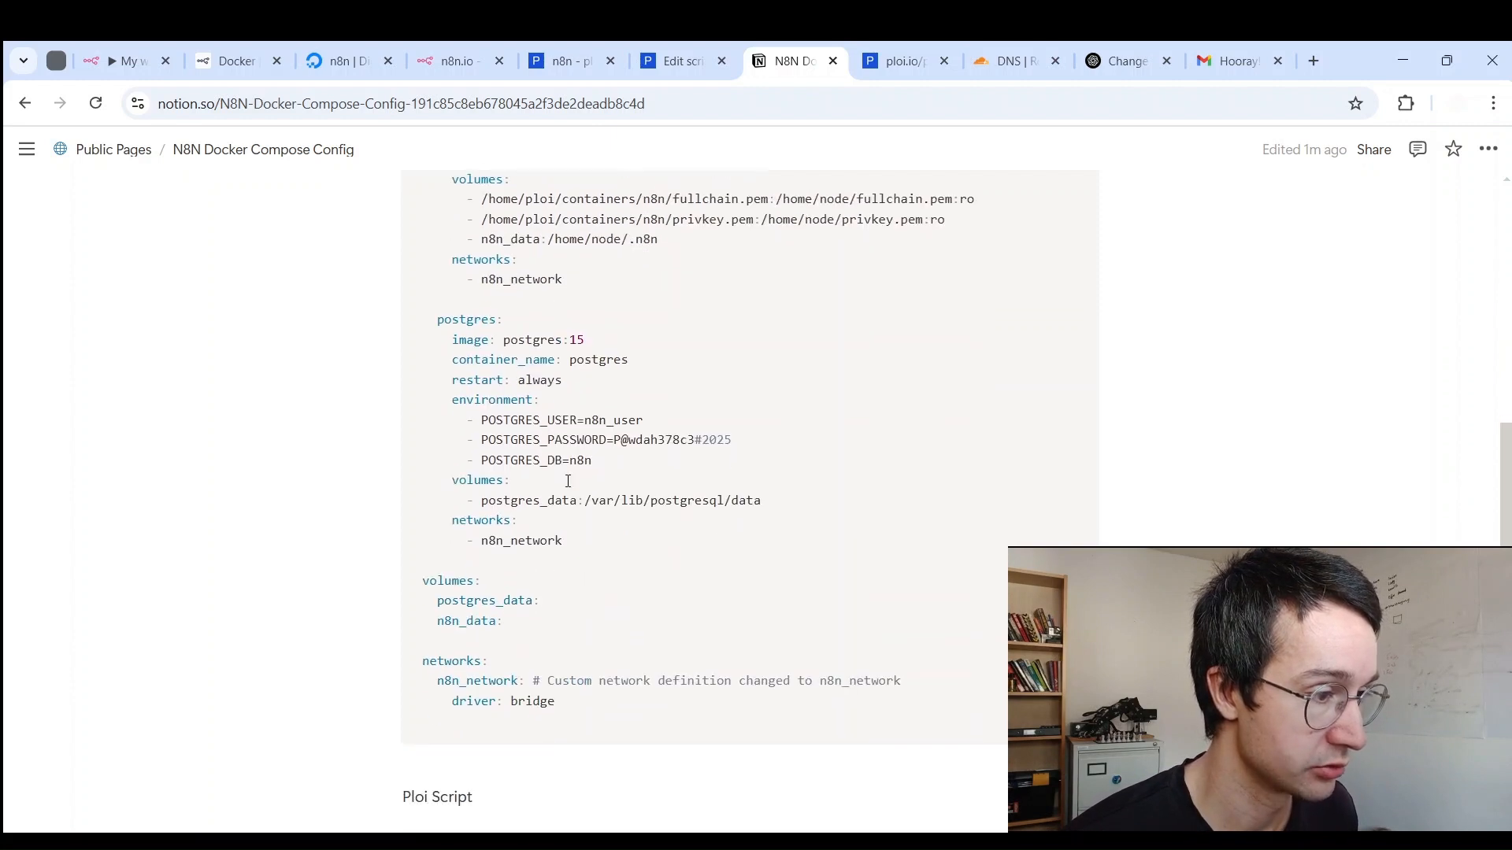
pyautogui.scroll(4, 592, 545)
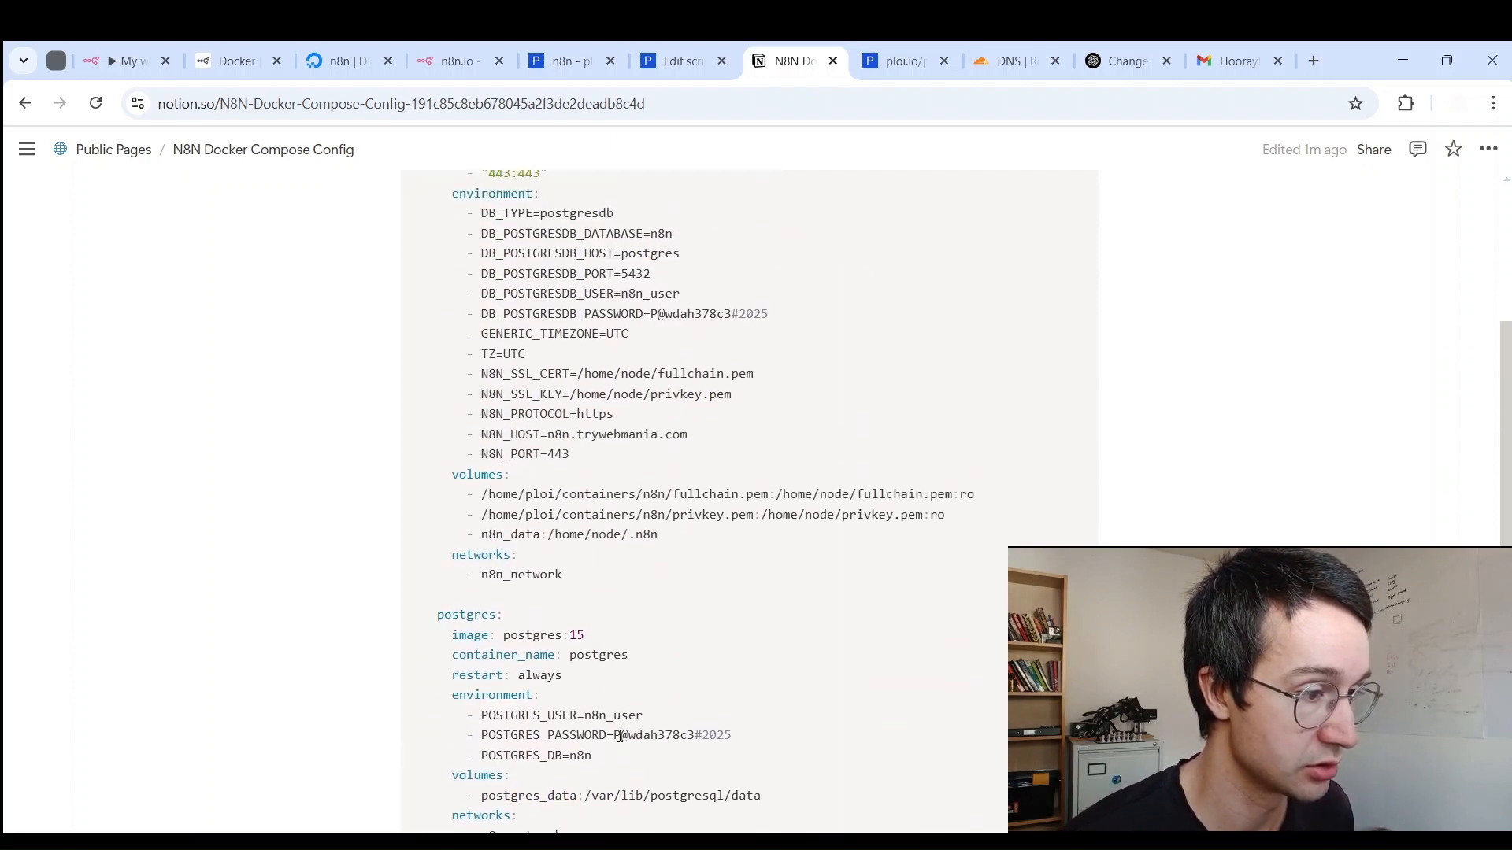
# Step: Point out the Postgres password line, copy the whole YAML again, and return to Ploi
pyautogui.moveTo(621, 735); pyautogui.dragTo(702, 731)
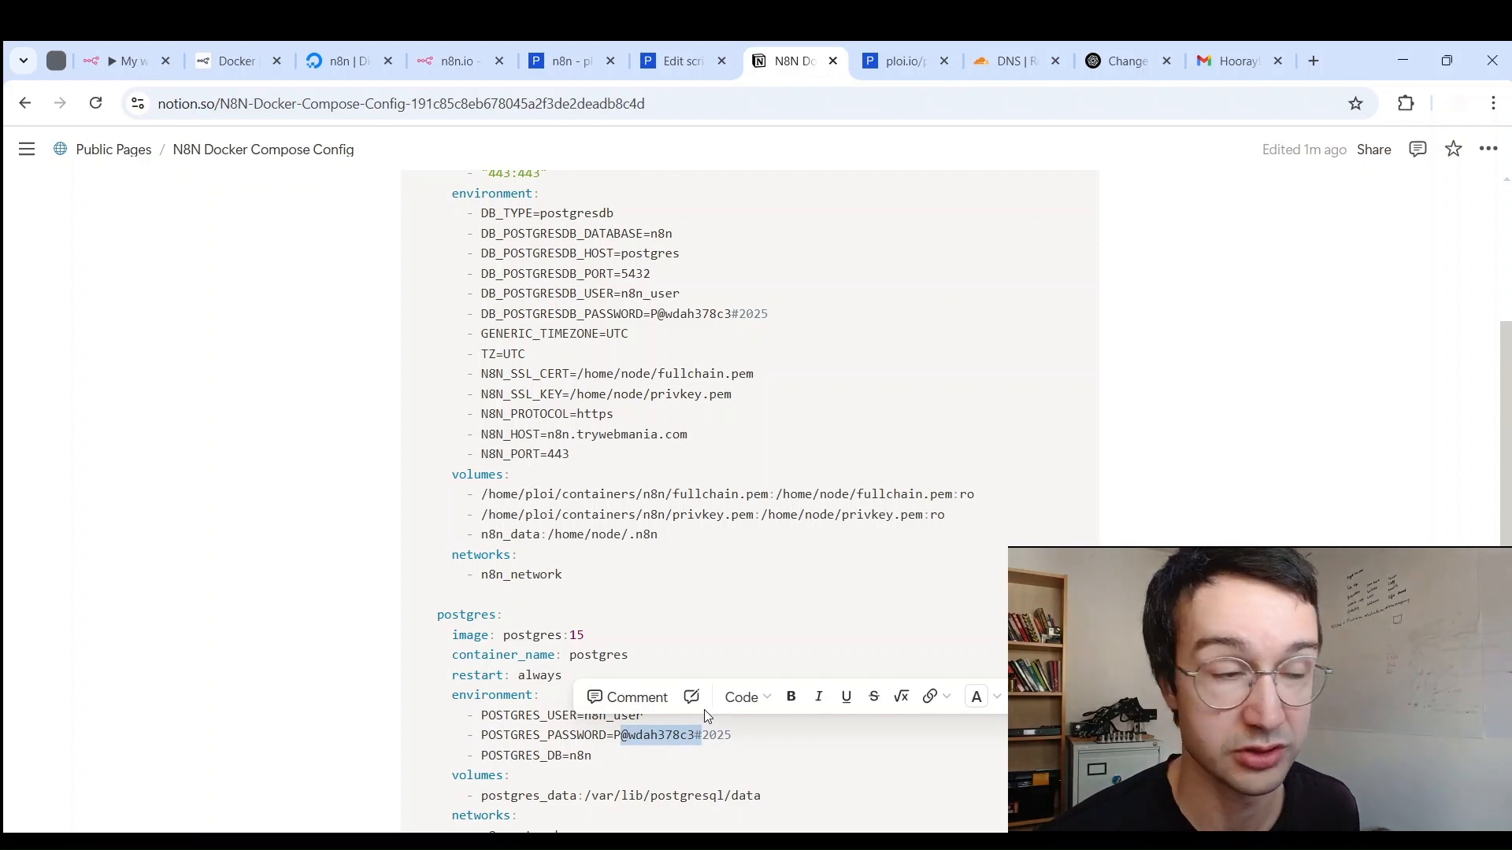
pyautogui.scroll(2, 588, 459)
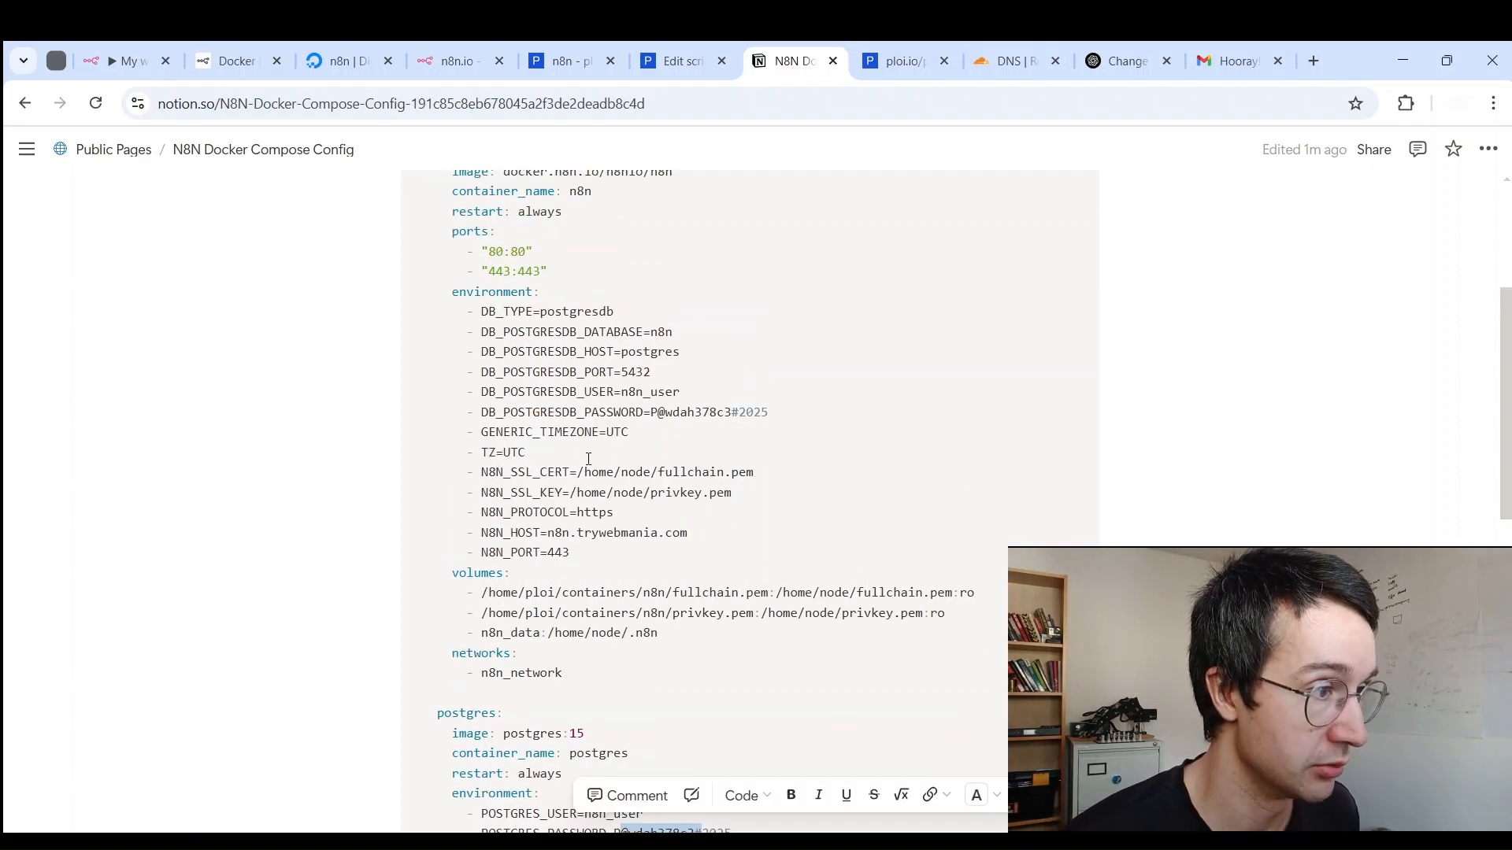
pyautogui.scroll(3, 588, 459)
pyautogui.click(990, 302)
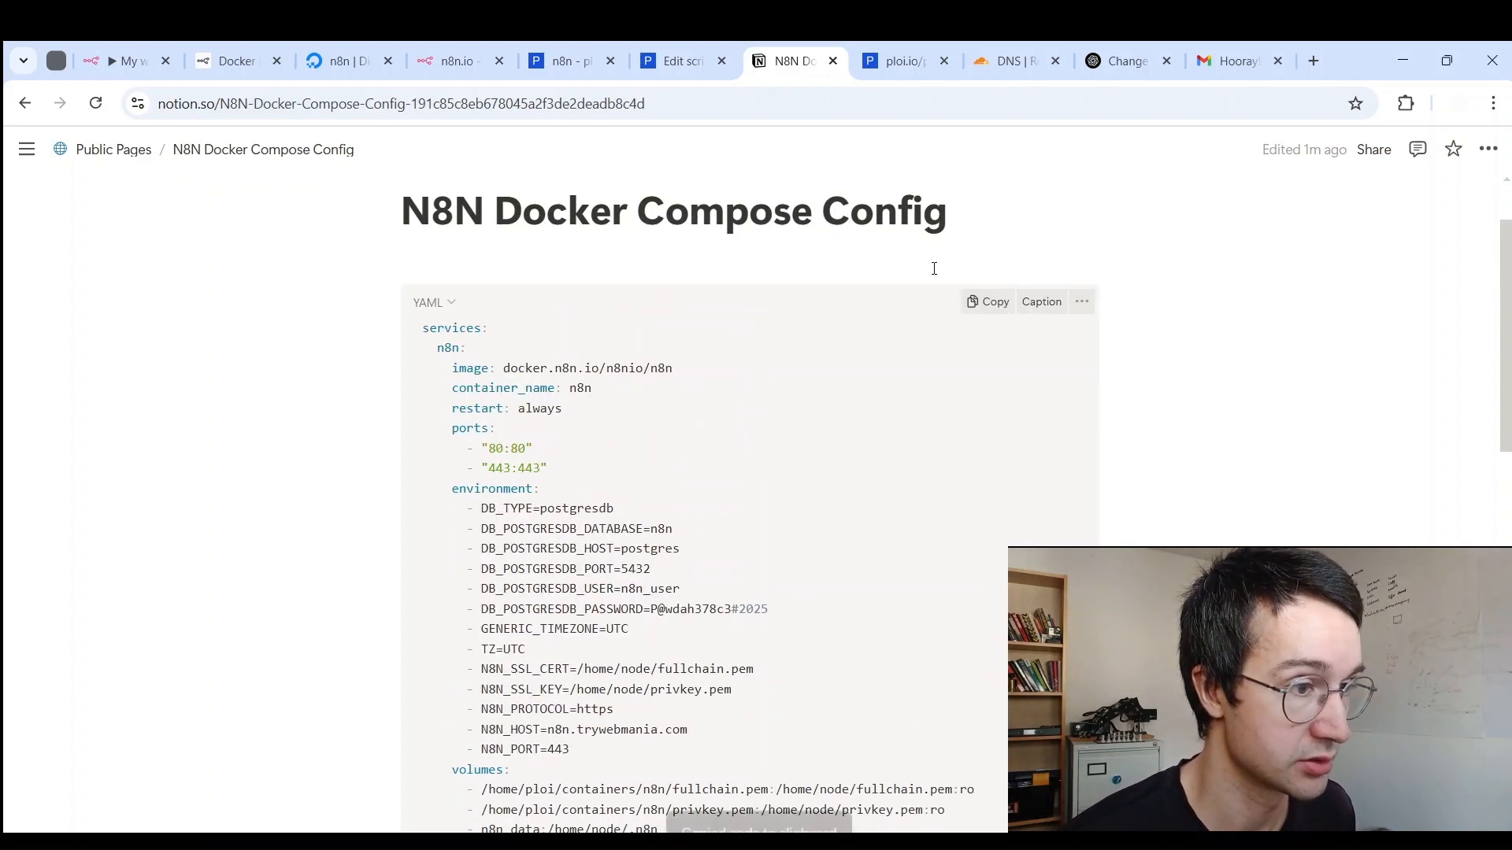
pyautogui.click(685, 61)
pyautogui.scroll(3, 625, 186)
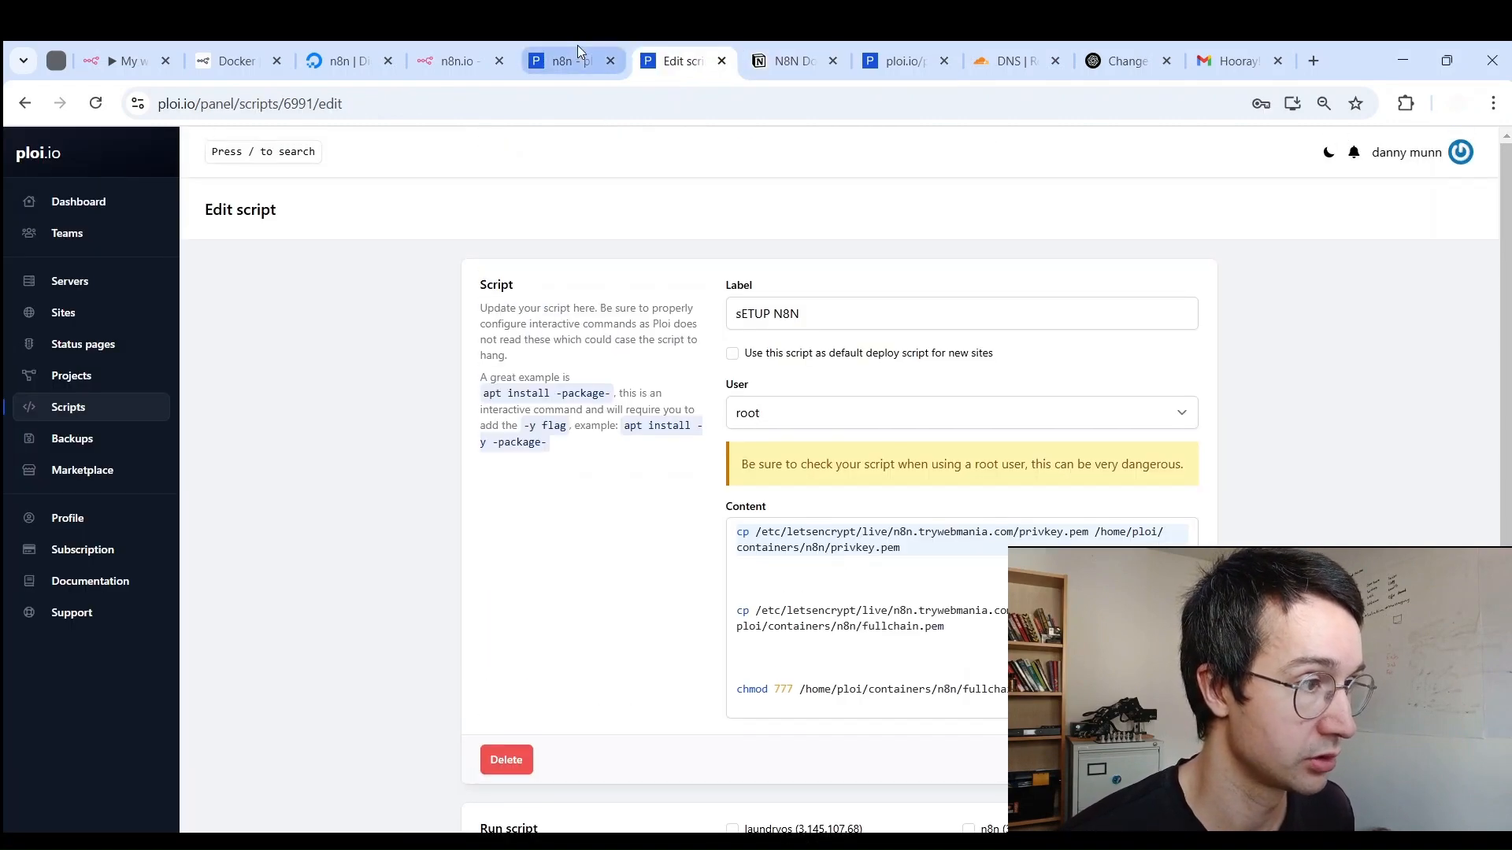
# Step: Overwrite the nginx compose text with the pasted n8n and Postgres config and save it
pyautogui.click(595, 60)
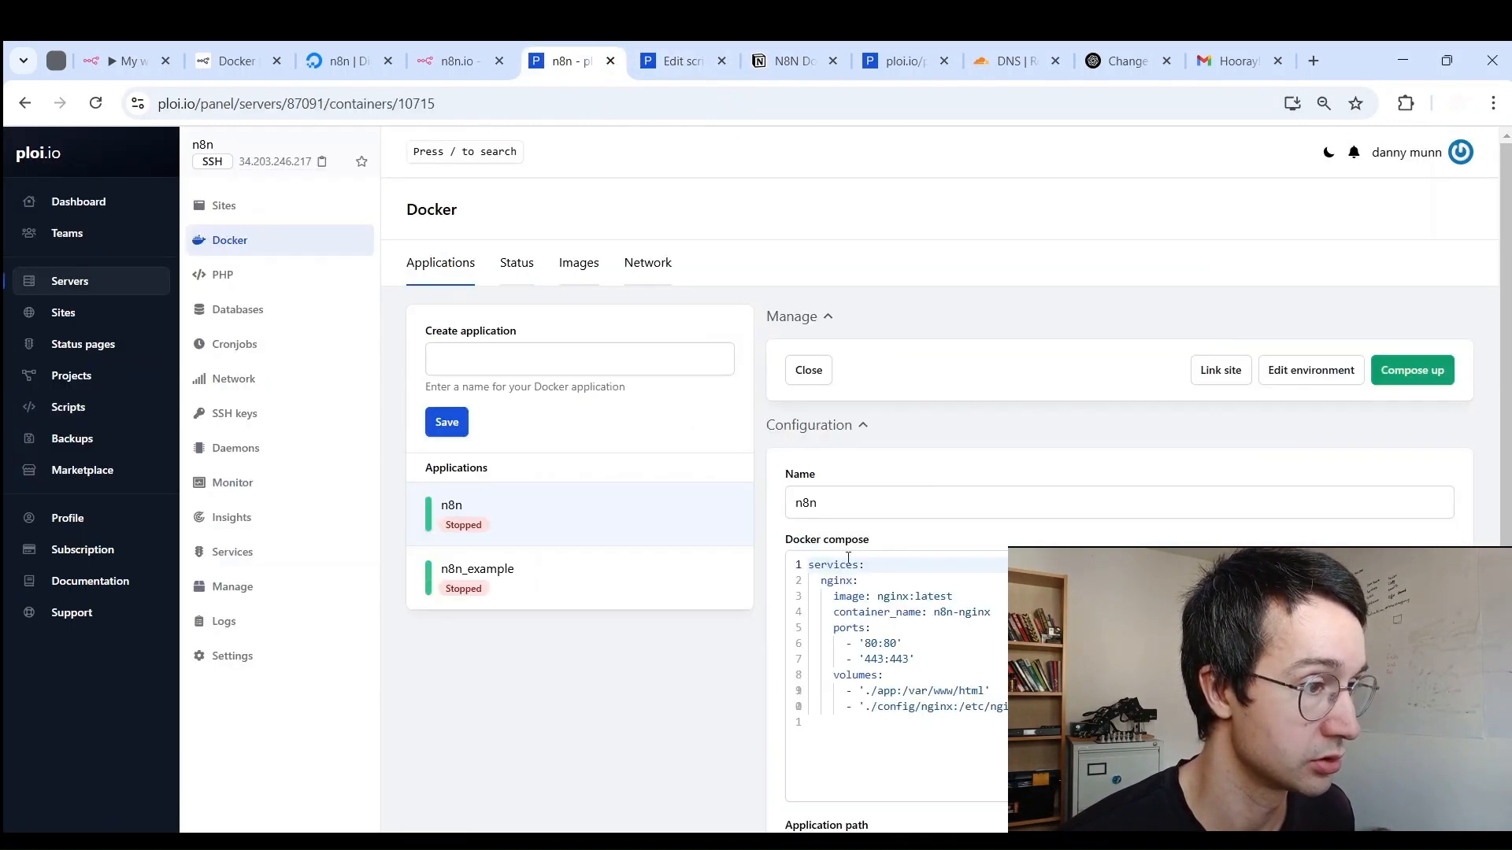
pyautogui.moveTo(811, 722); pyautogui.dragTo(792, 497)
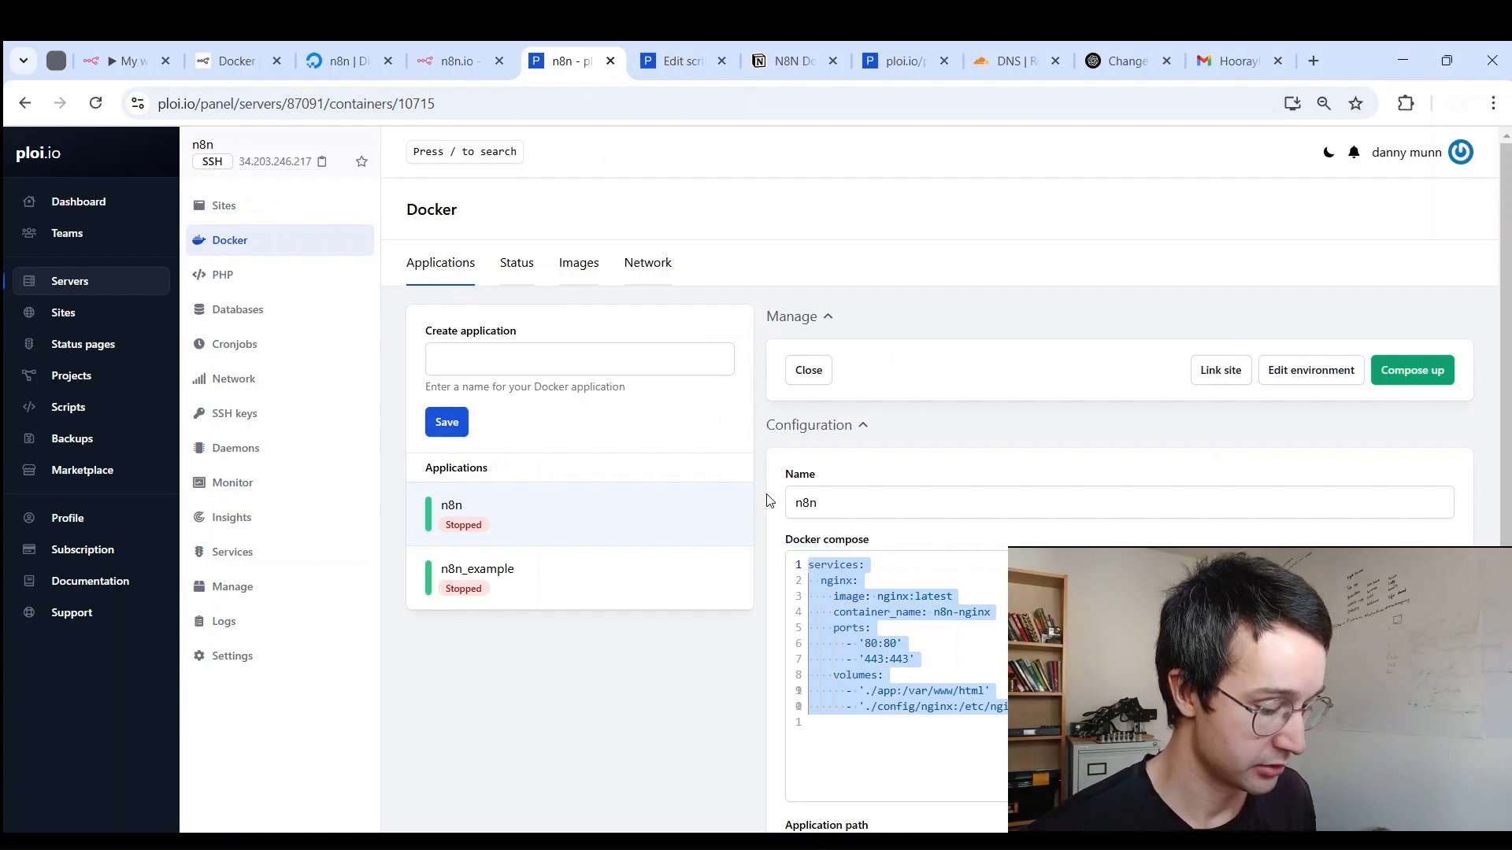
pyautogui.hotkey('ctrl', 'v')
pyautogui.scroll(-5, 944, 456)
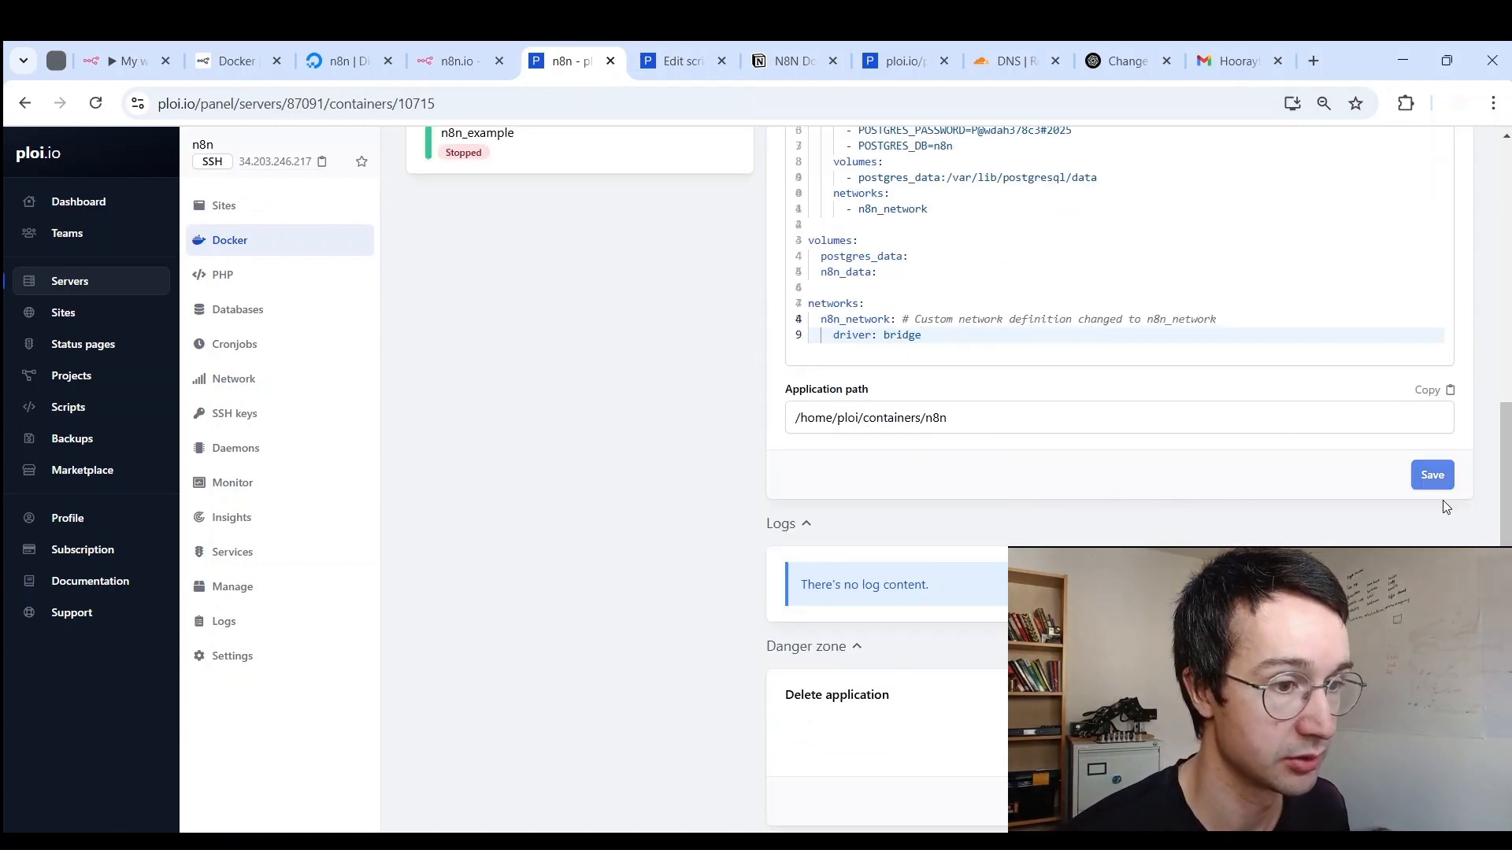
pyautogui.click(1435, 477)
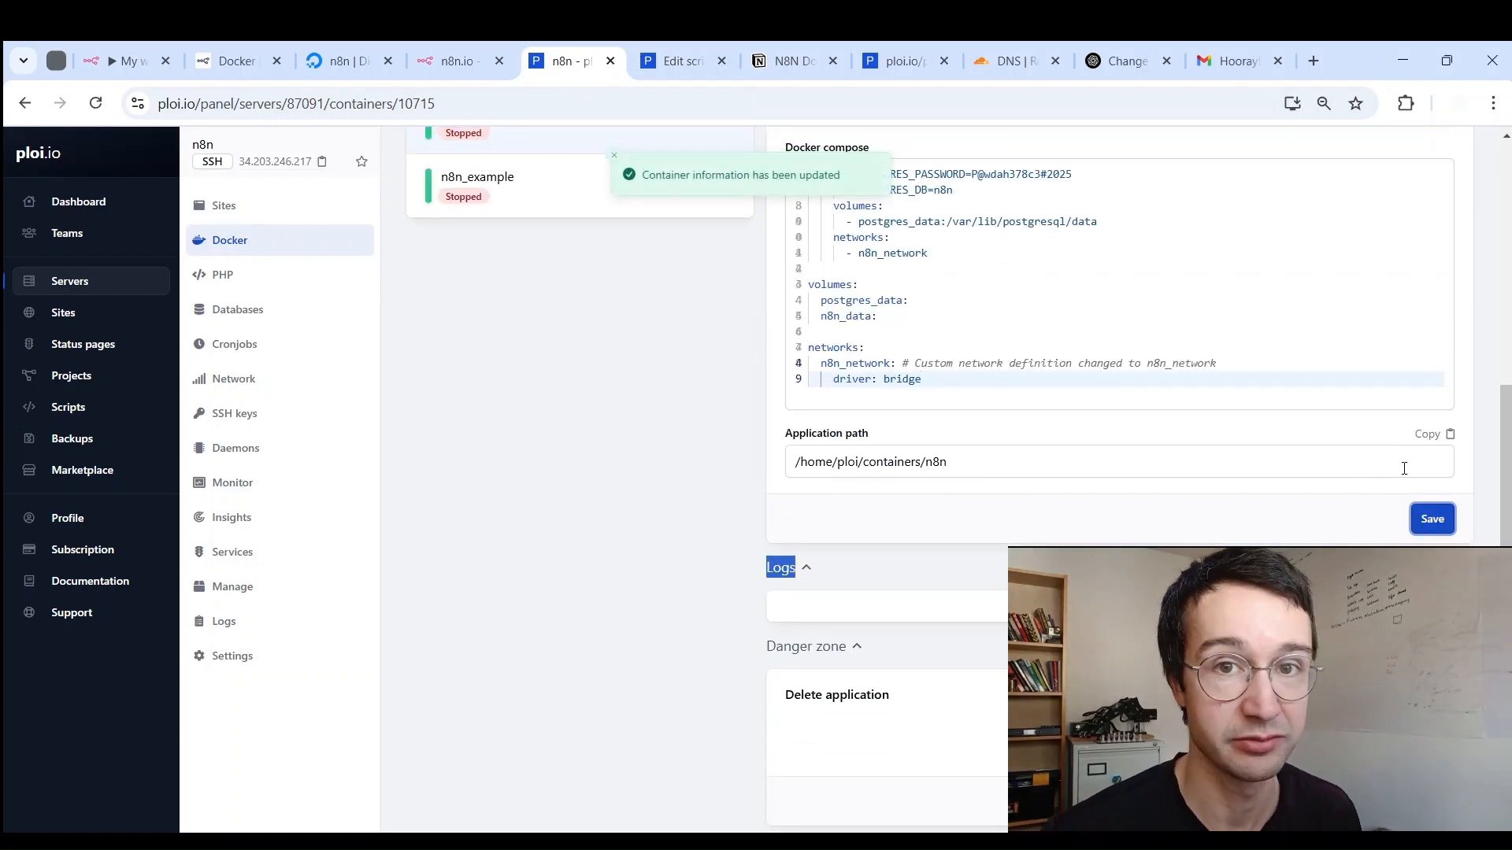
pyautogui.scroll(5, 1338, 485)
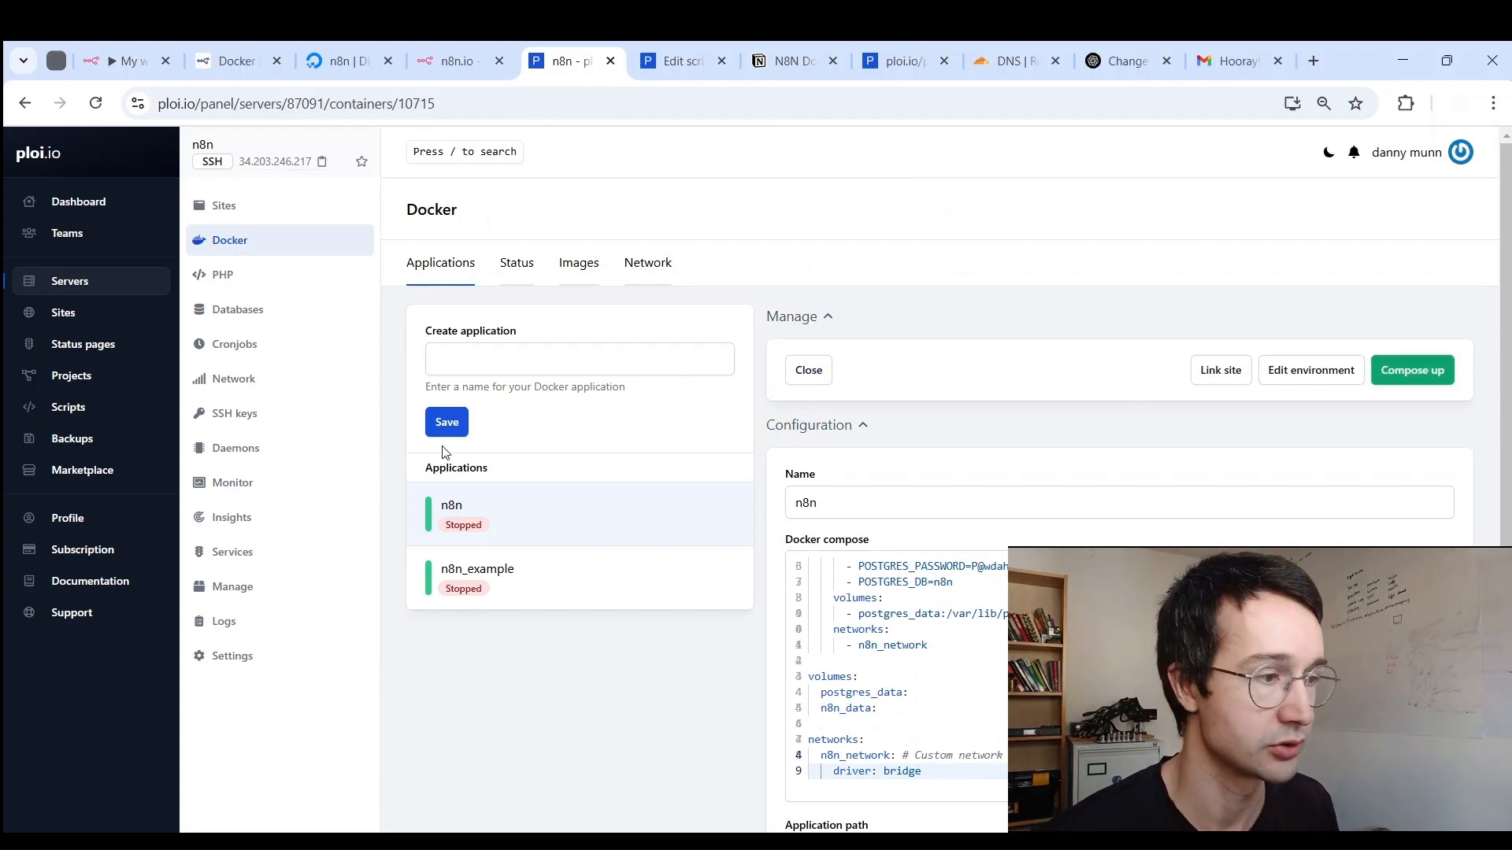
pyautogui.scroll(5, 870, 569)
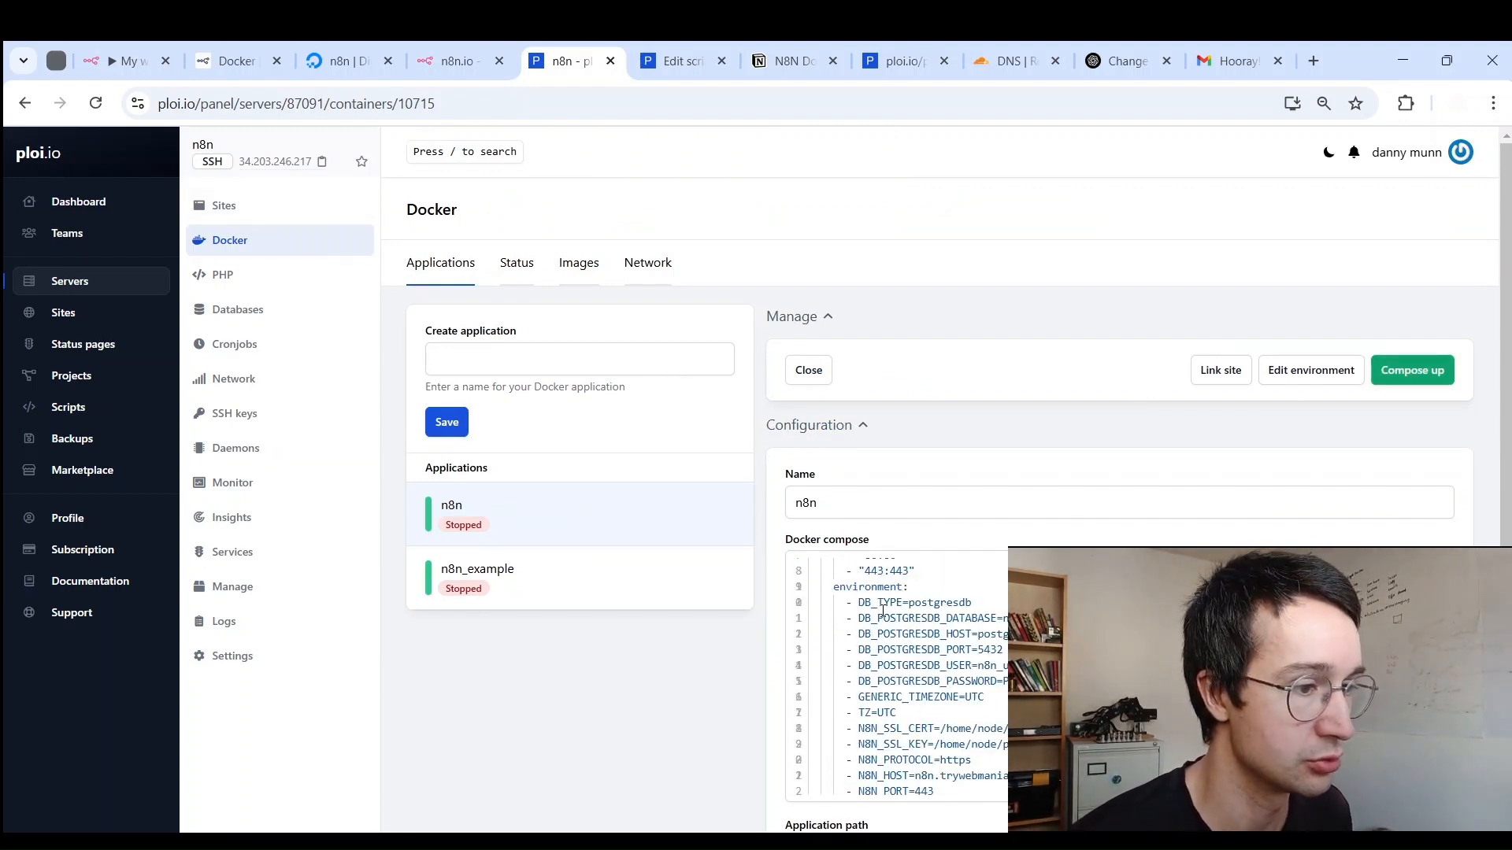
pyautogui.doubleClick(831, 580)
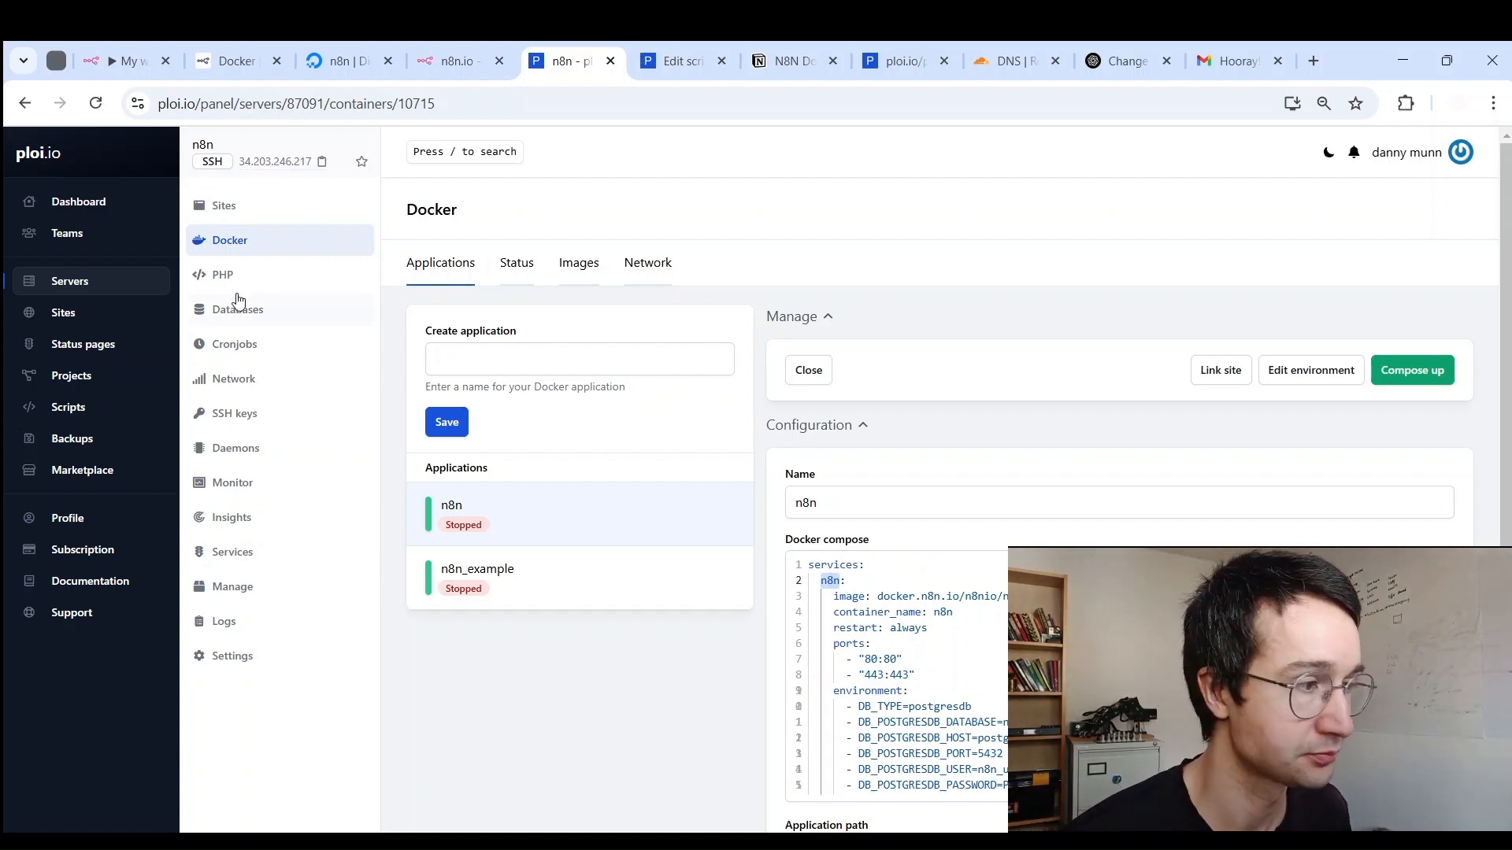
pyautogui.click(228, 206)
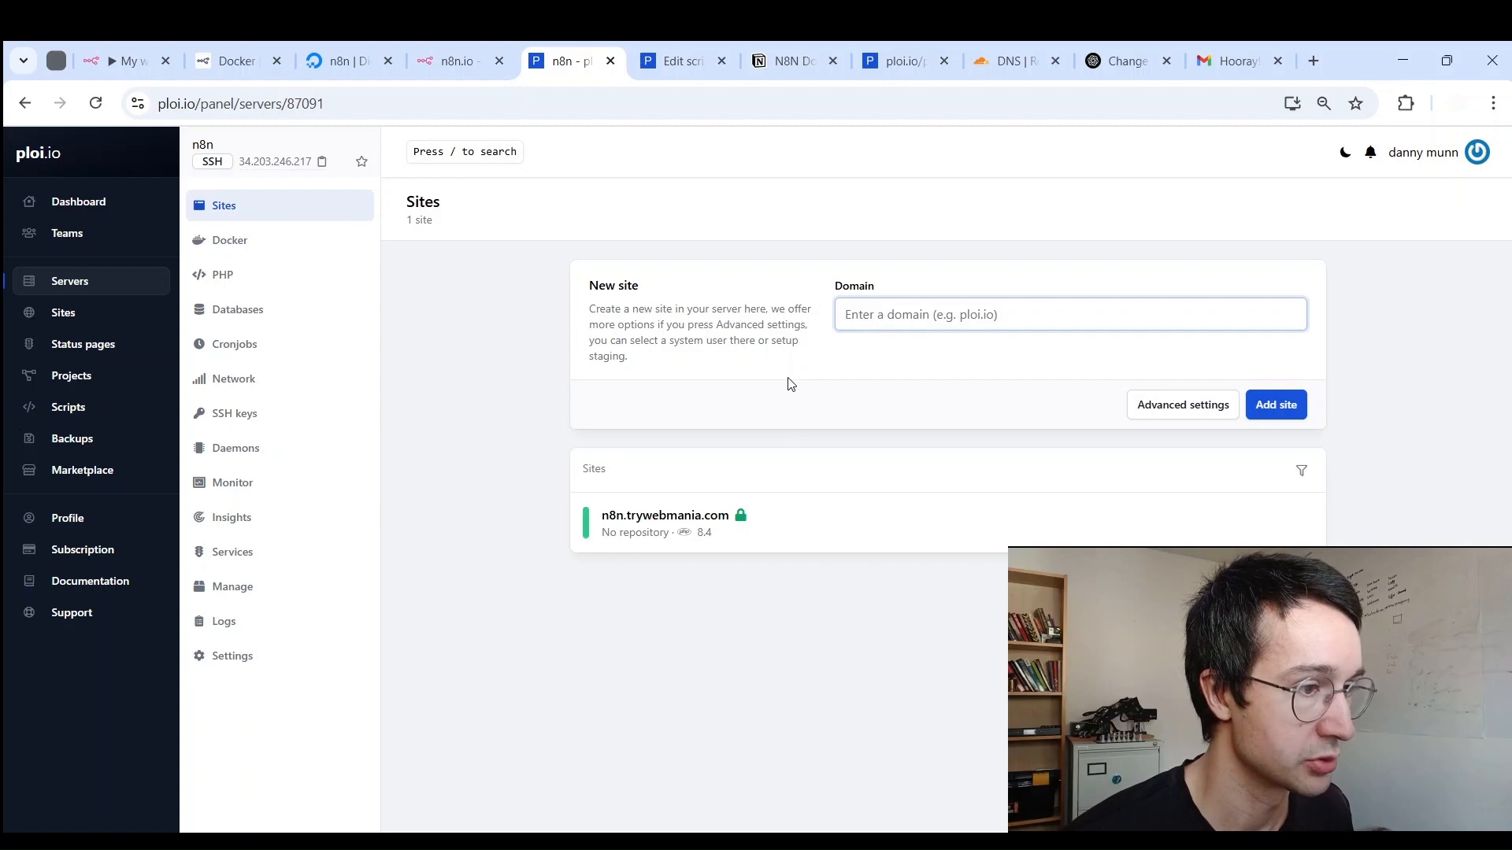
pyautogui.click(24, 103)
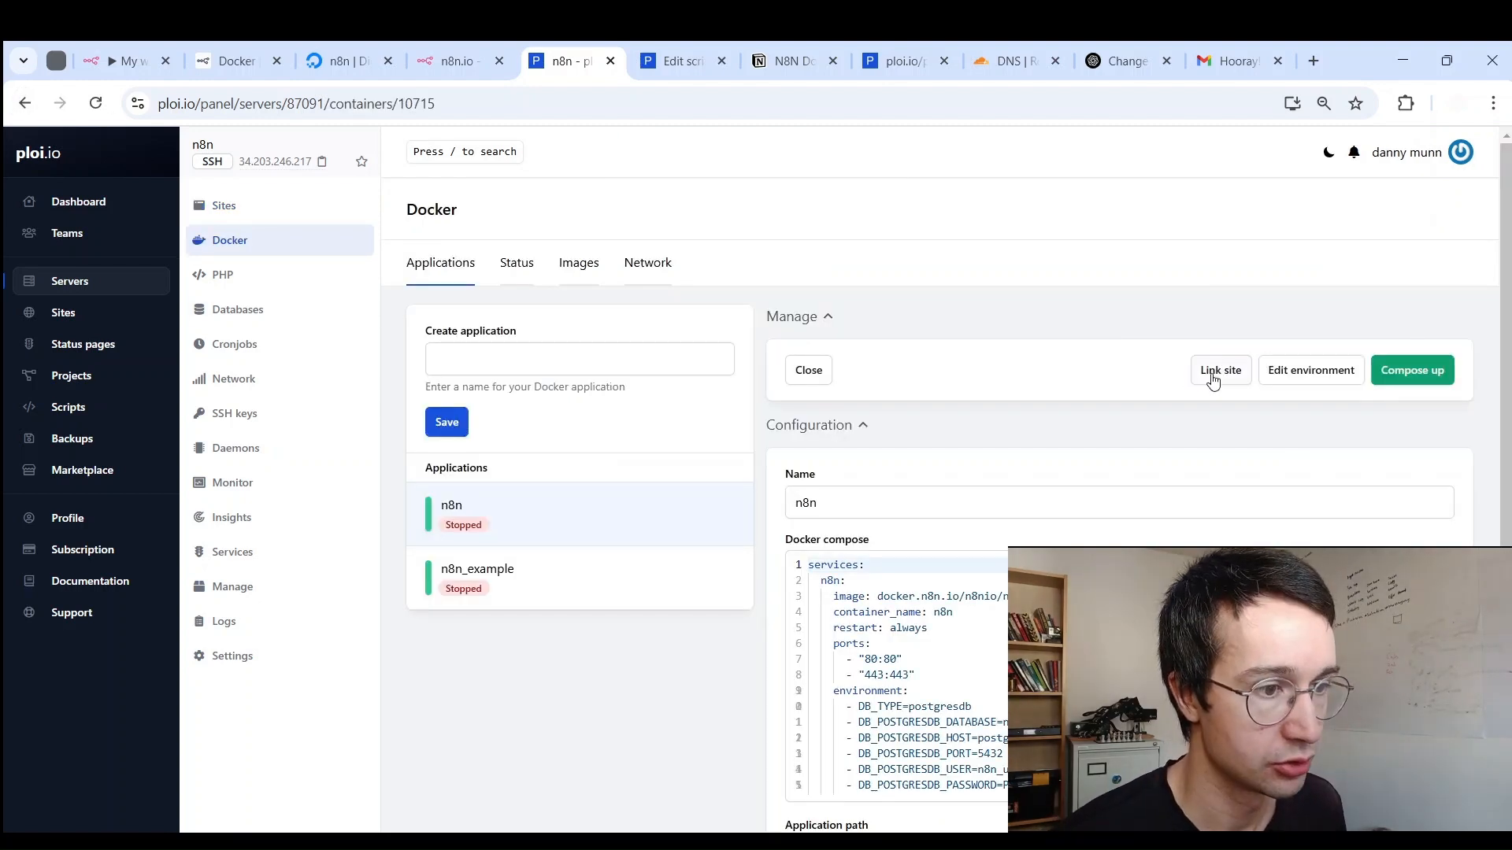
# Step: Link n8n.trywebmania.com to the n8n app on port 443 and open the Sites list
pyautogui.click(1219, 370)
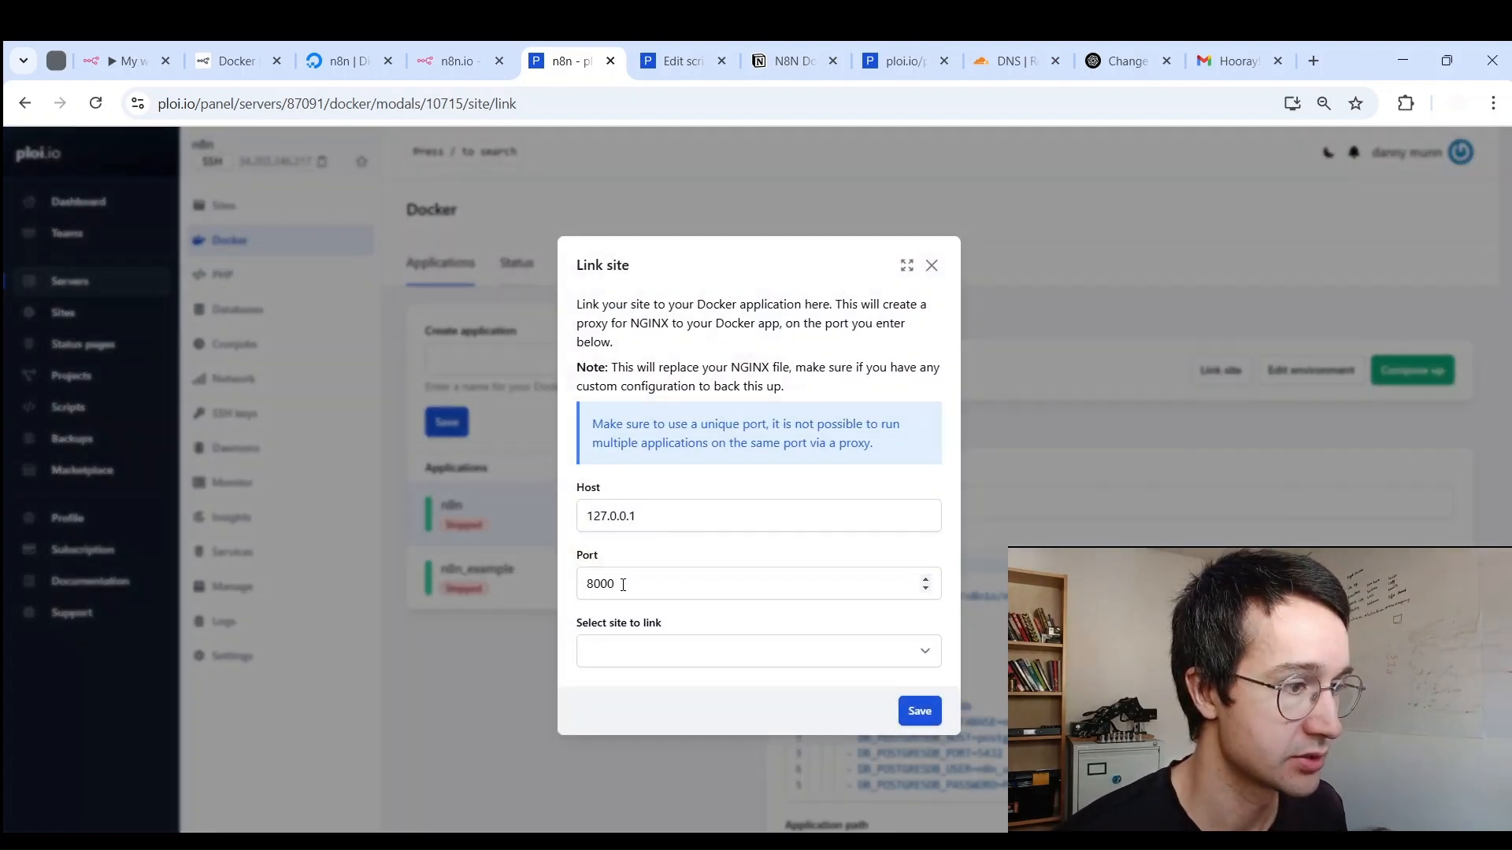
pyautogui.moveTo(623, 584); pyautogui.dragTo(575, 570)
pyautogui.write('443')
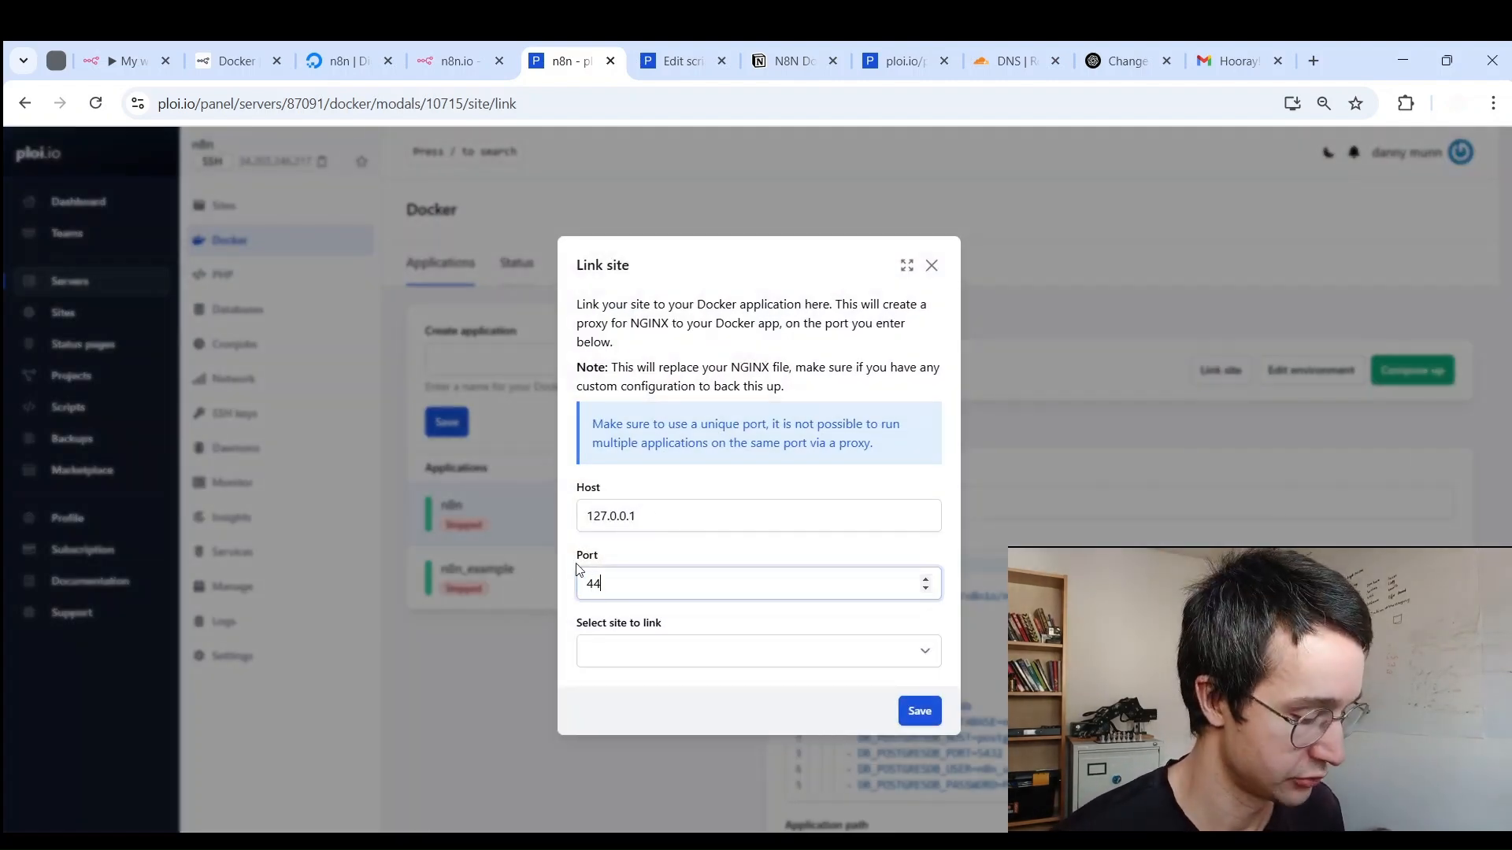
pyautogui.click(651, 647)
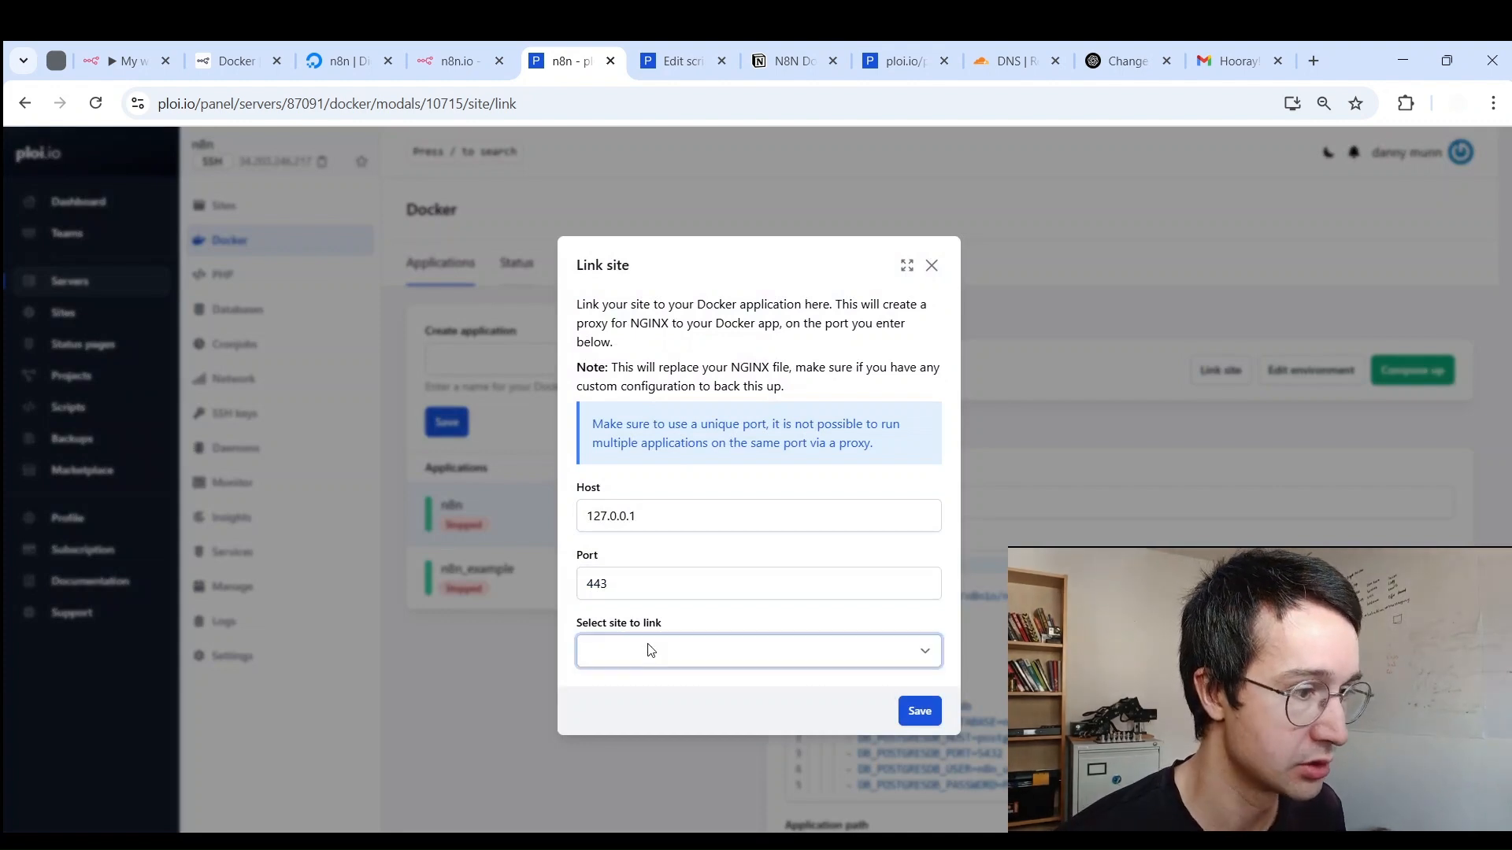
pyautogui.click(638, 691)
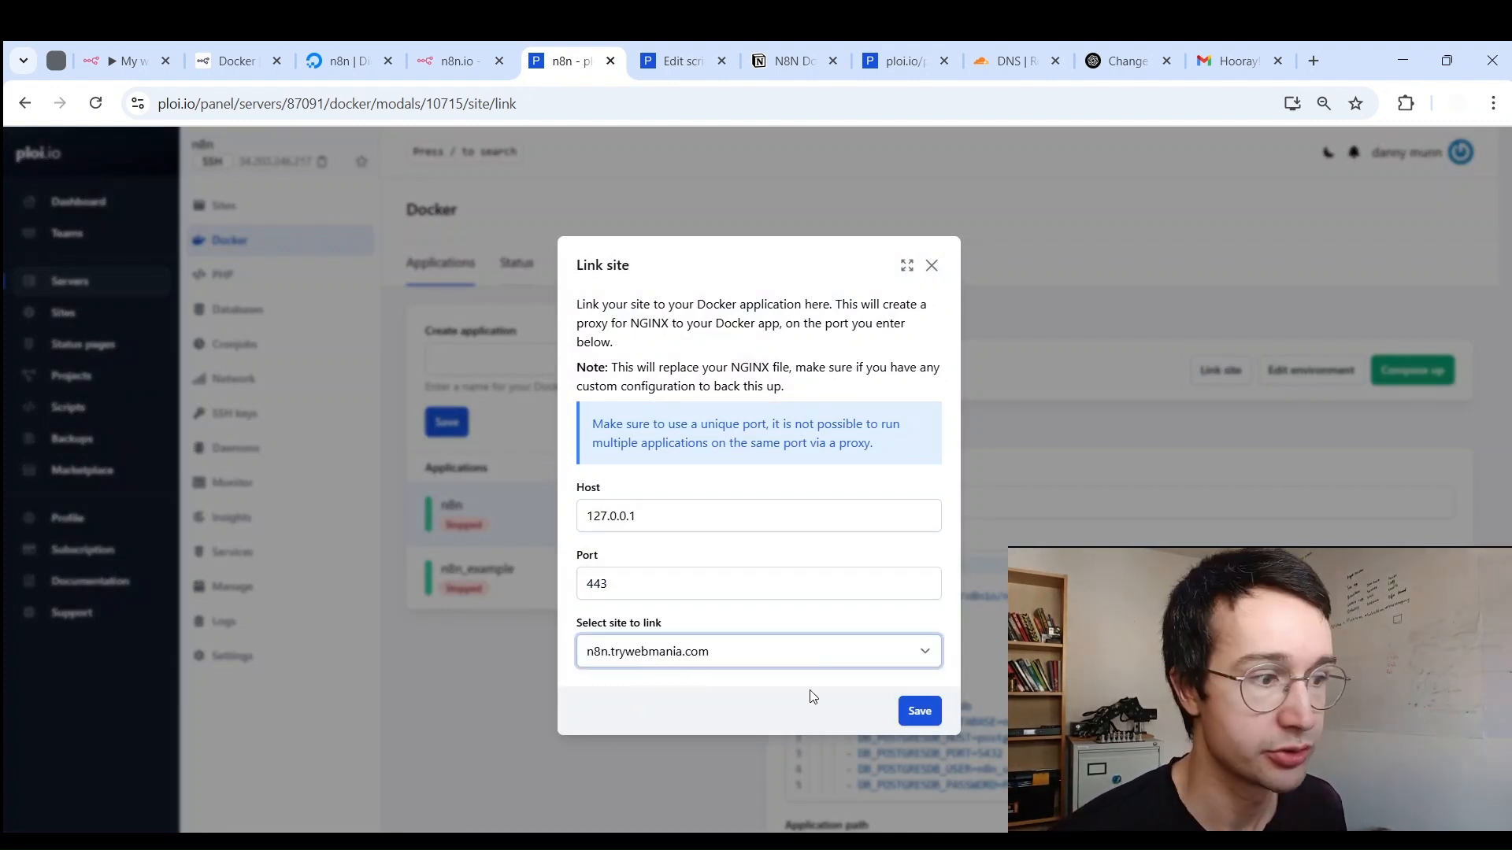
pyautogui.click(918, 712)
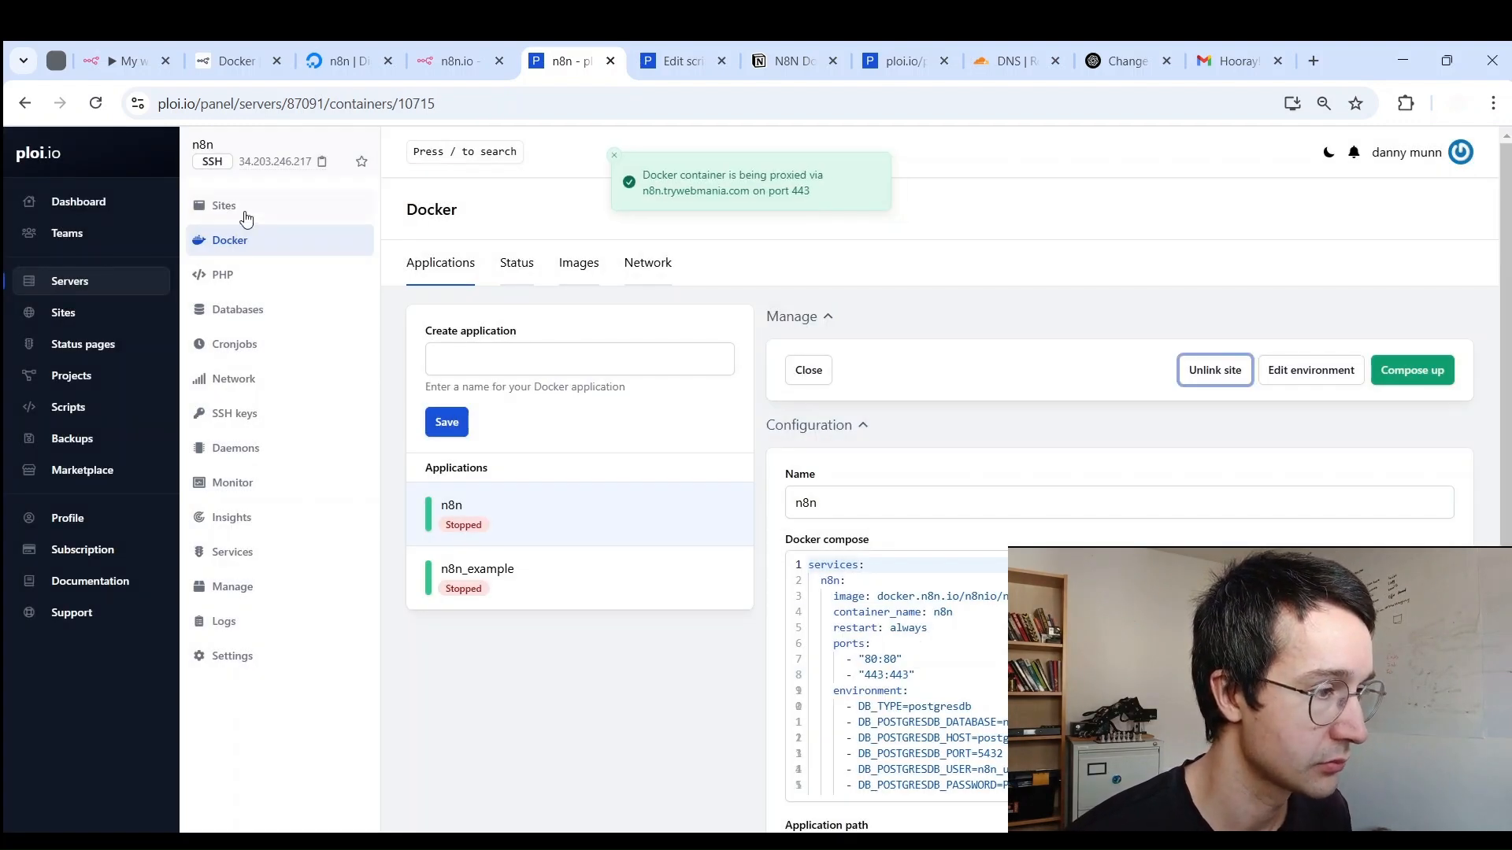
pyautogui.click(245, 214)
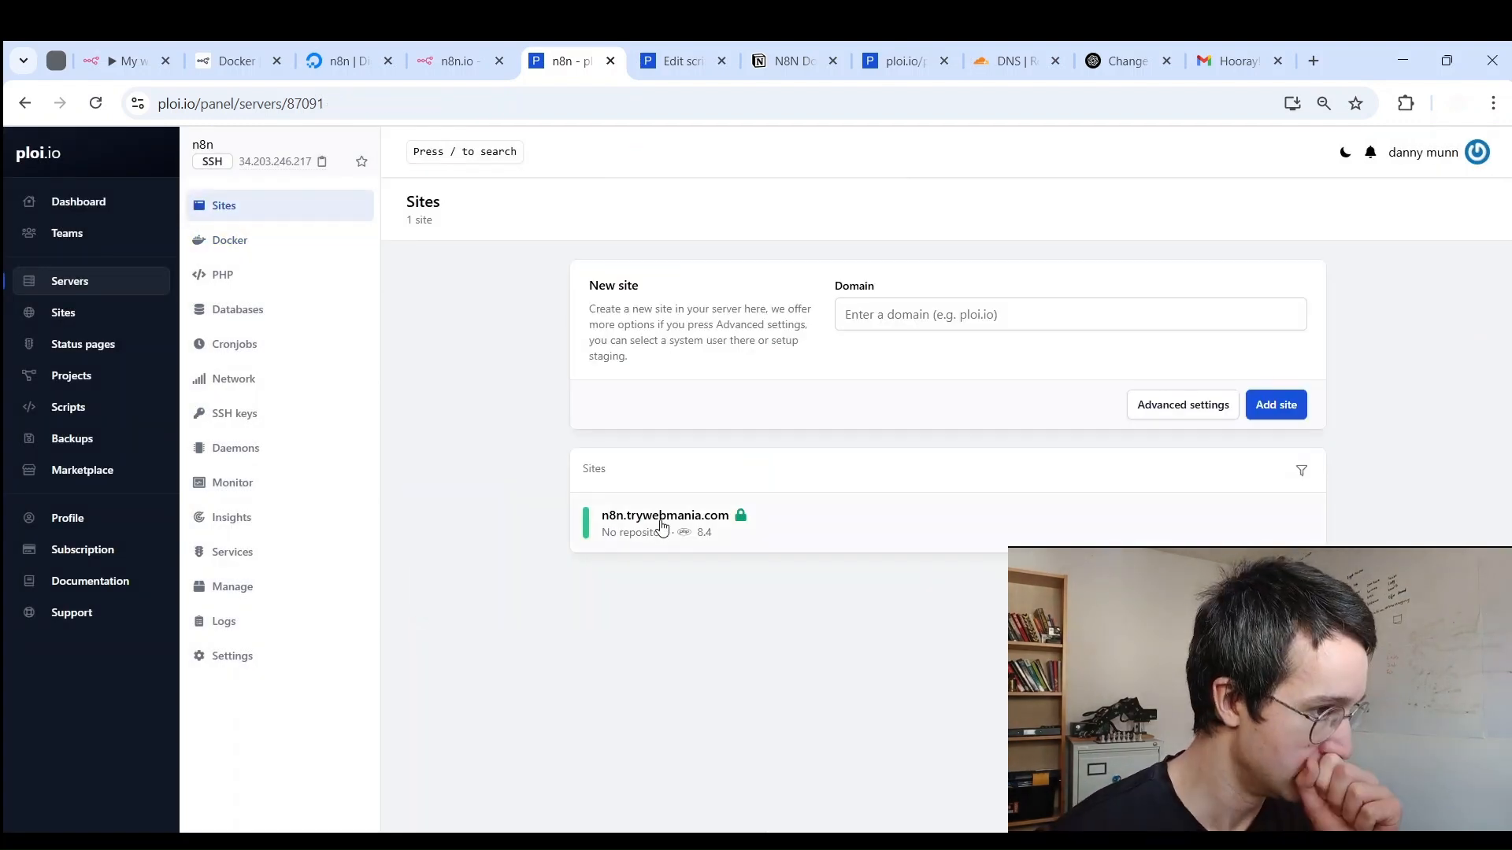
# Step: Change the site's NGINX proxy_pass target from 127.0.0.1 to n8n and save the config
pyautogui.click(662, 517)
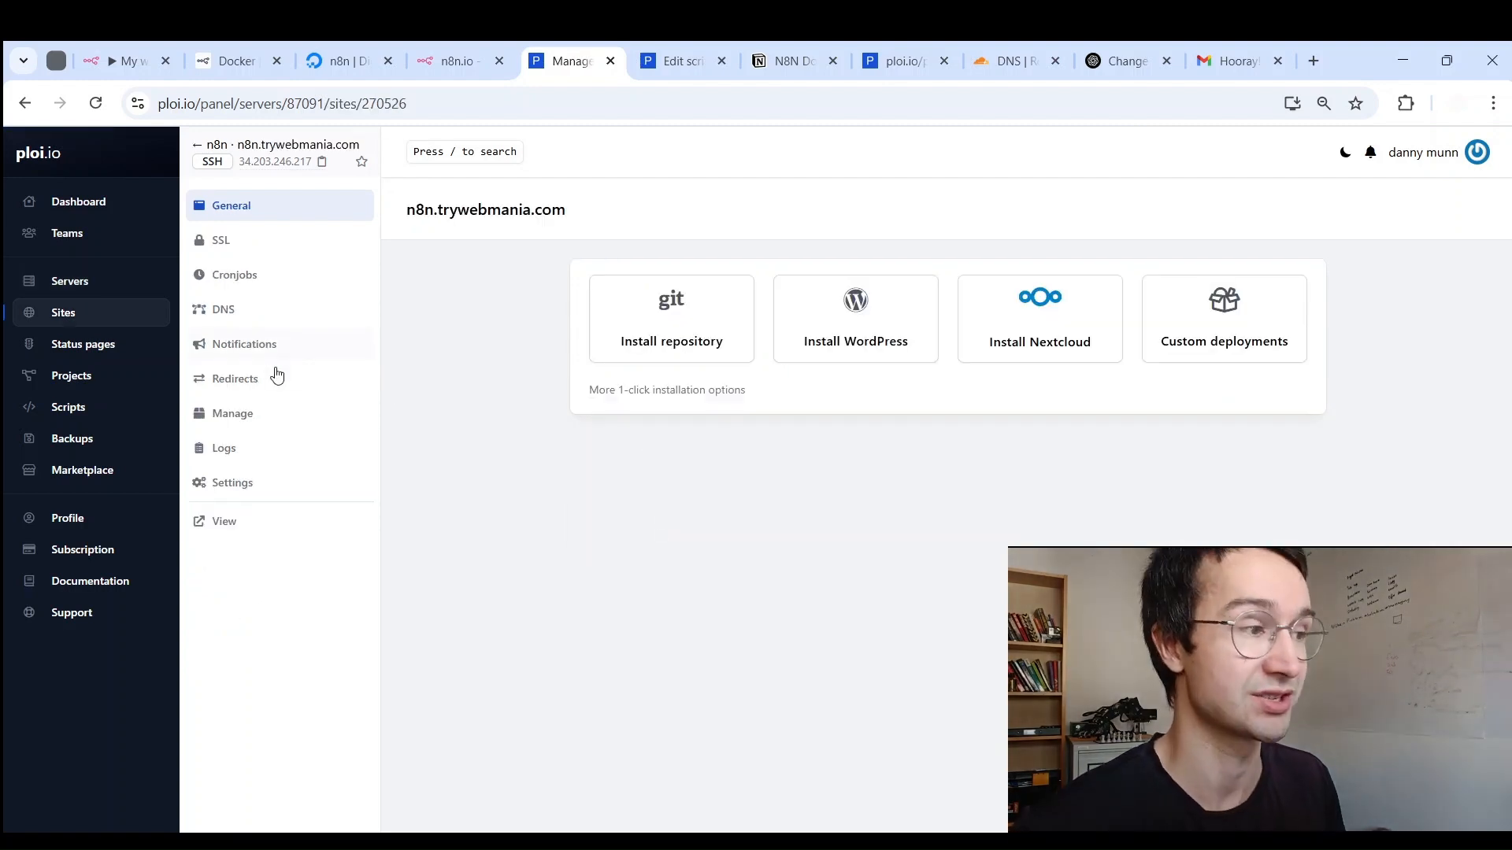
pyautogui.click(243, 424)
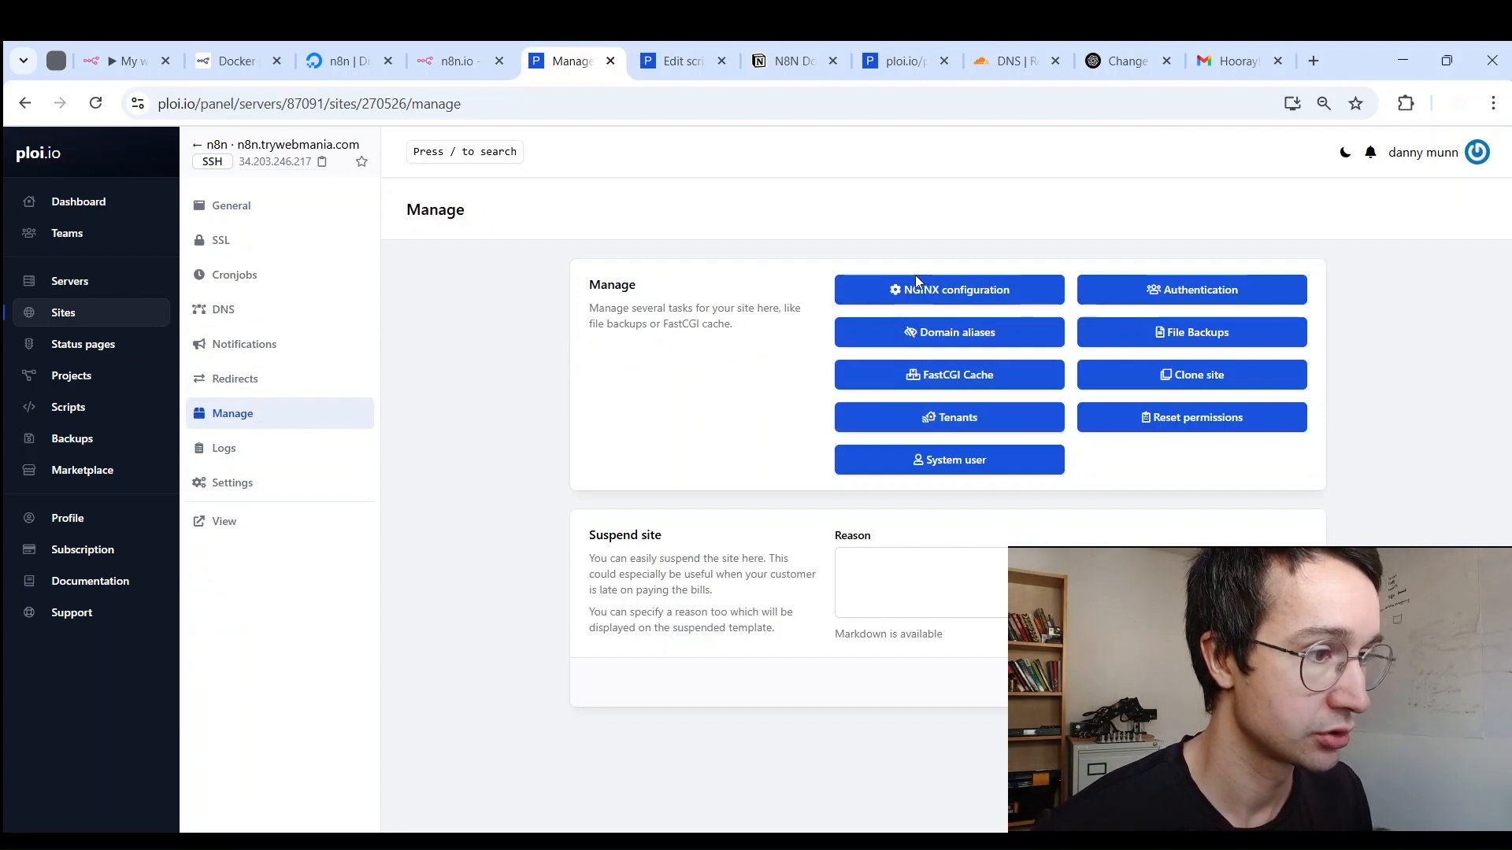
pyautogui.click(915, 280)
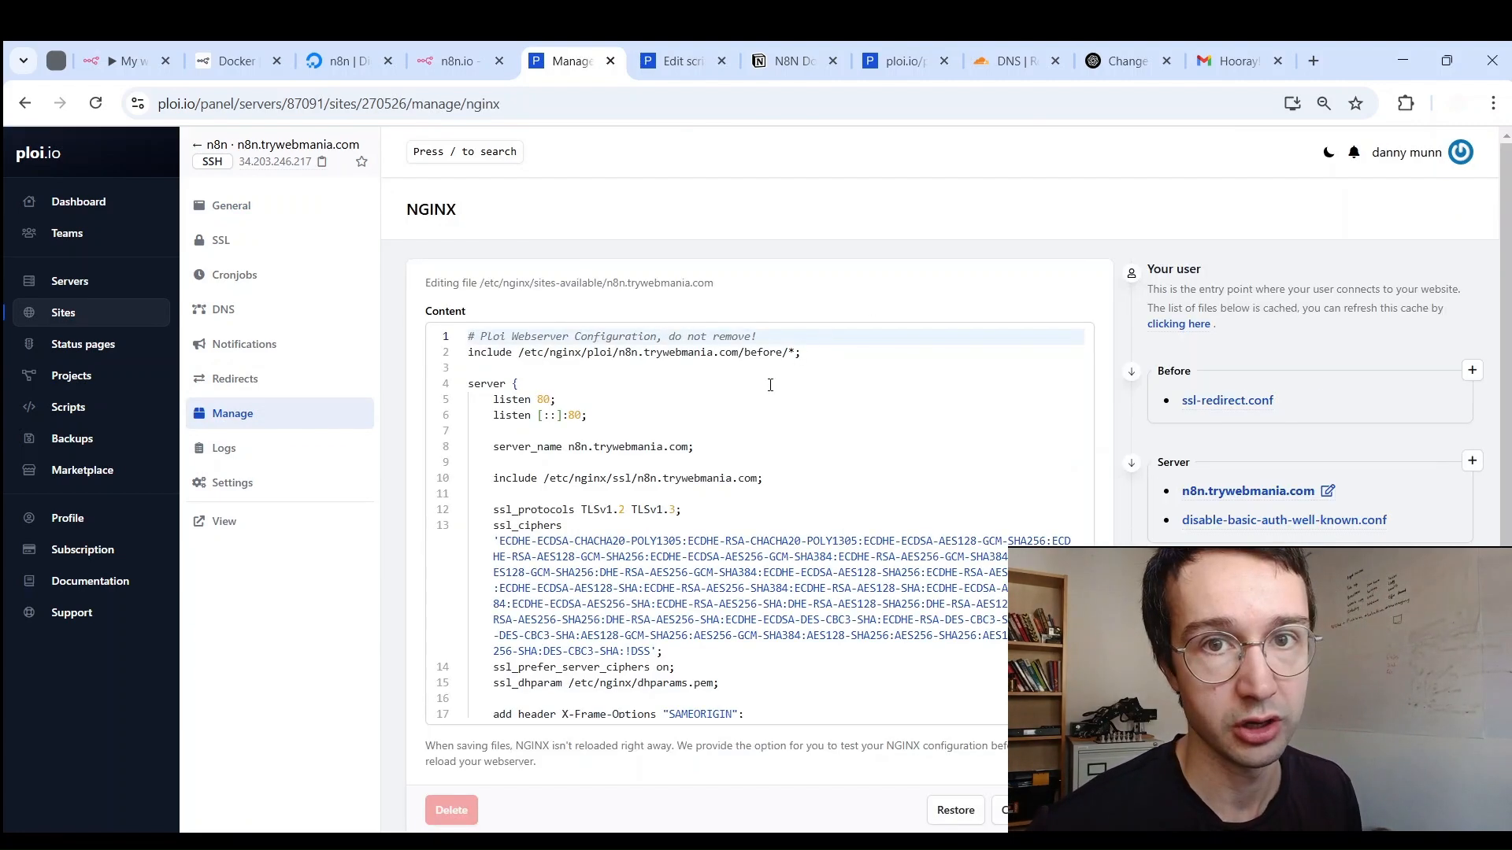
pyautogui.scroll(-5, 770, 385)
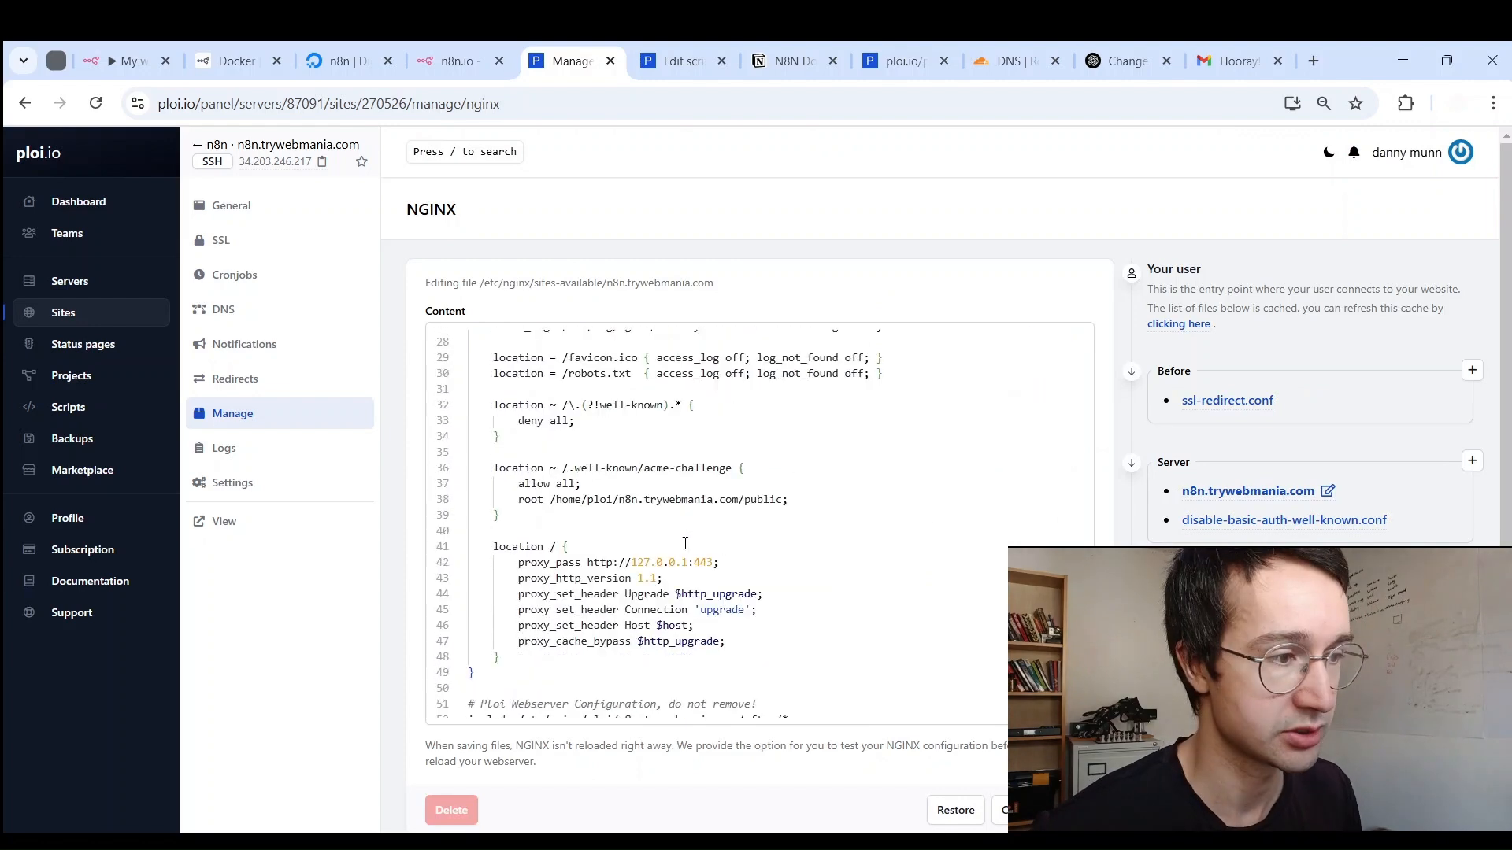
pyautogui.moveTo(631, 562); pyautogui.dragTo(686, 559)
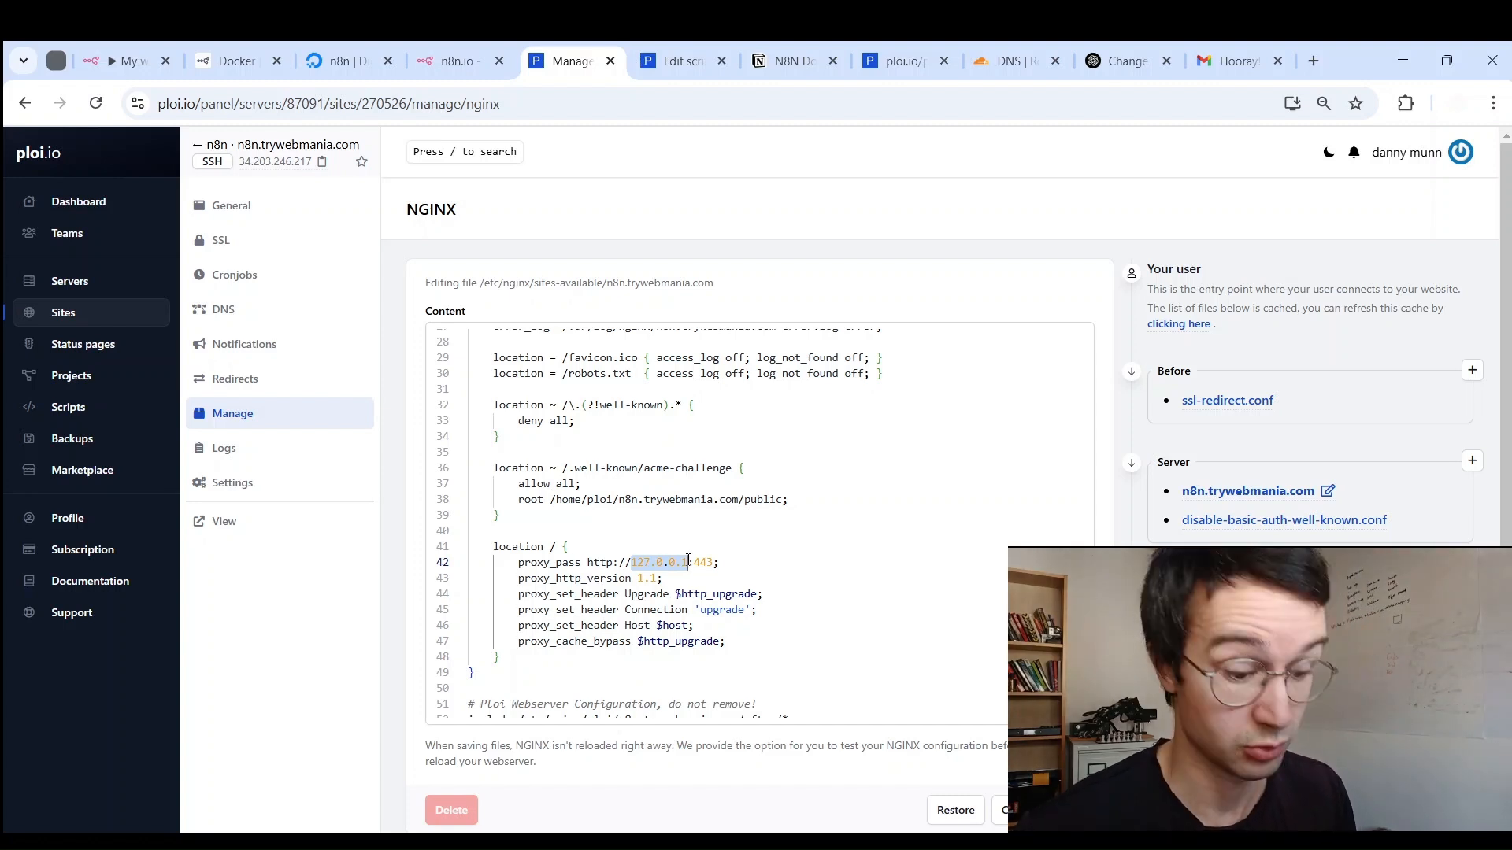
pyautogui.write('n8n')
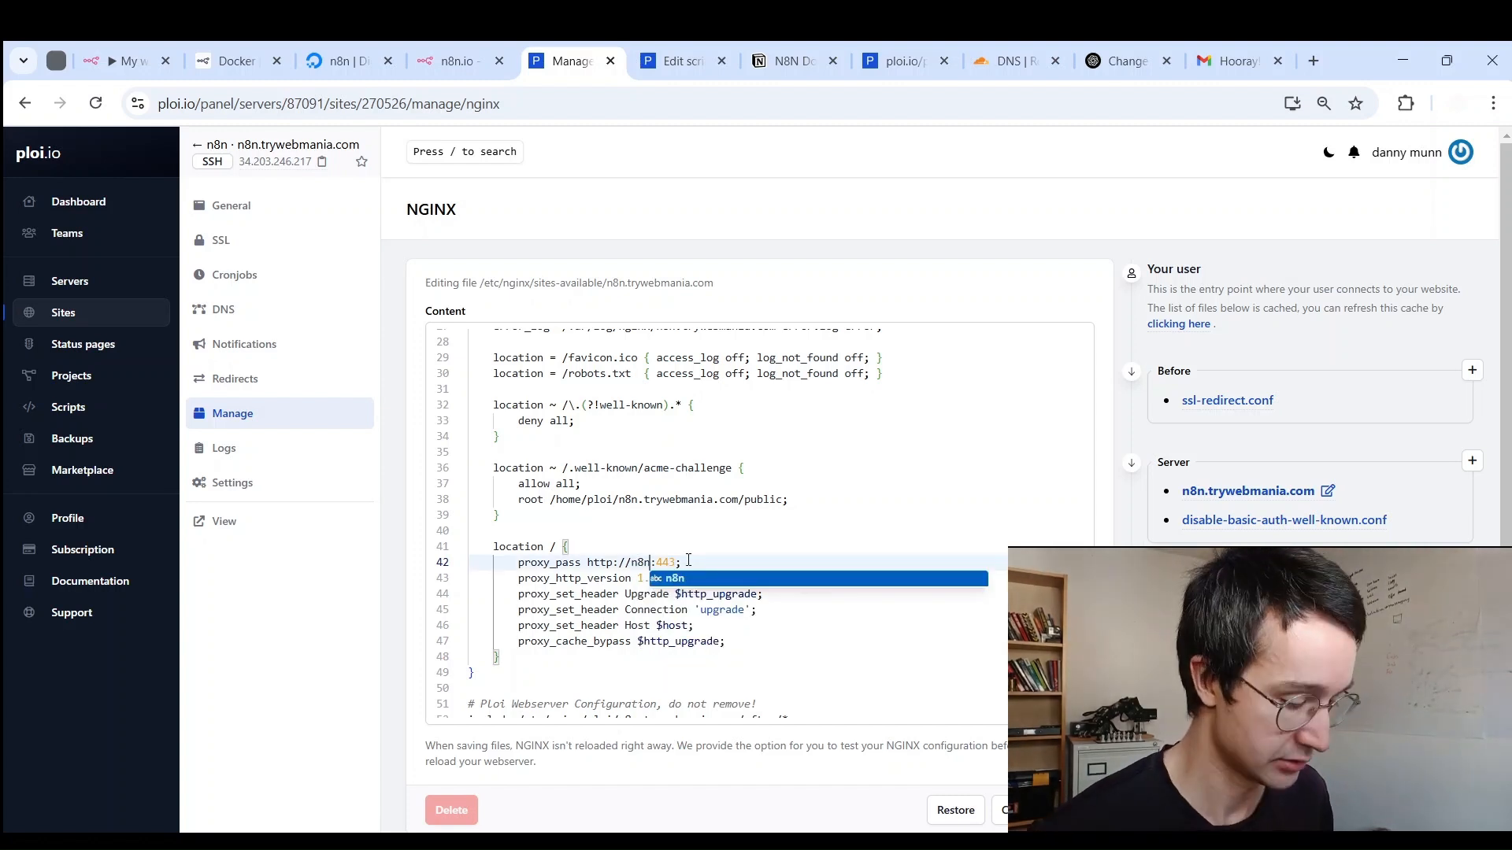
pyautogui.press('Escape')
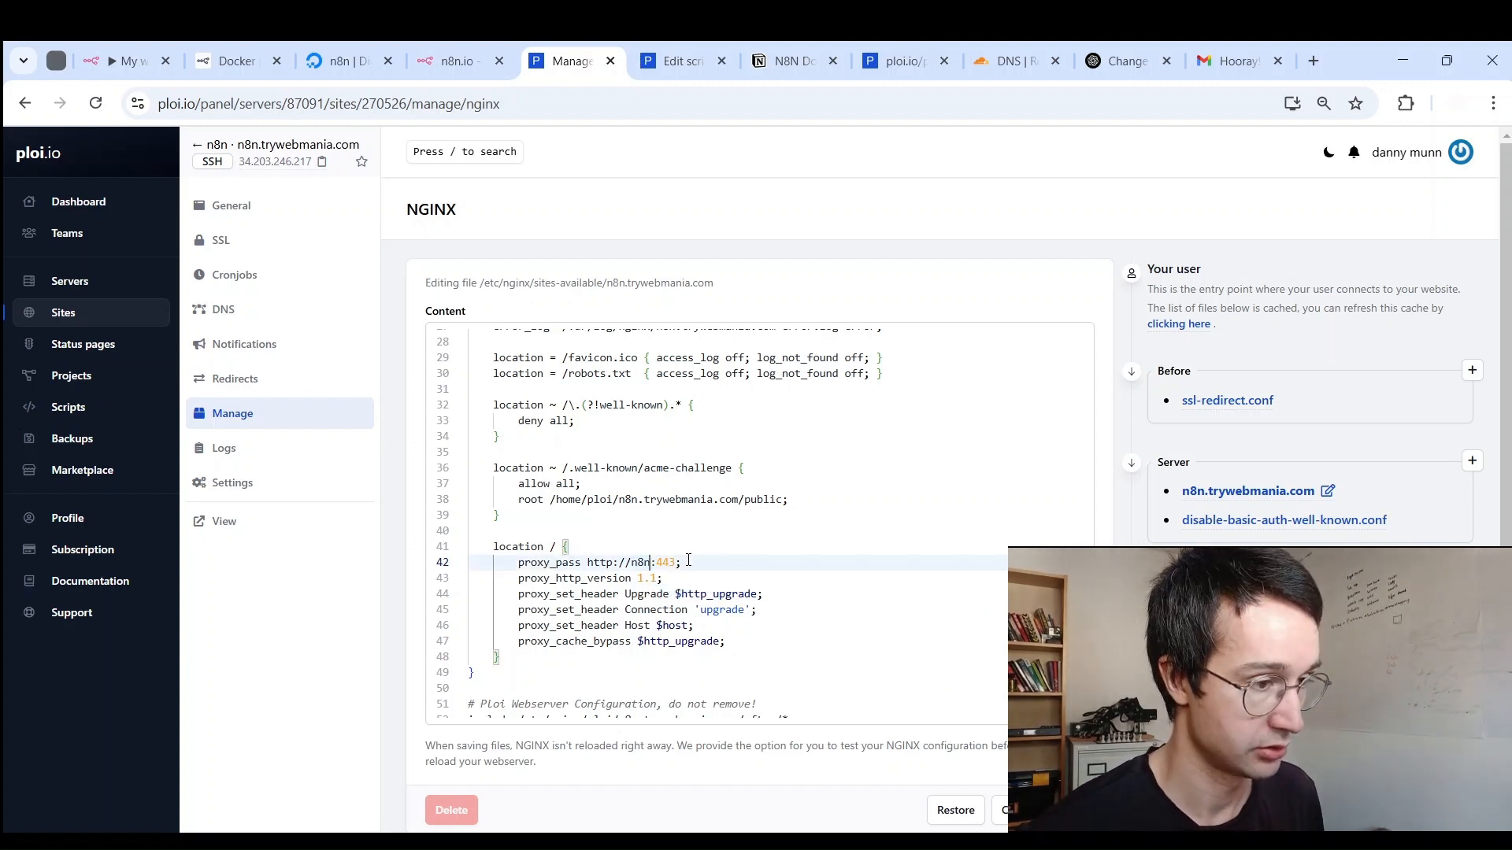
pyautogui.click(1072, 810)
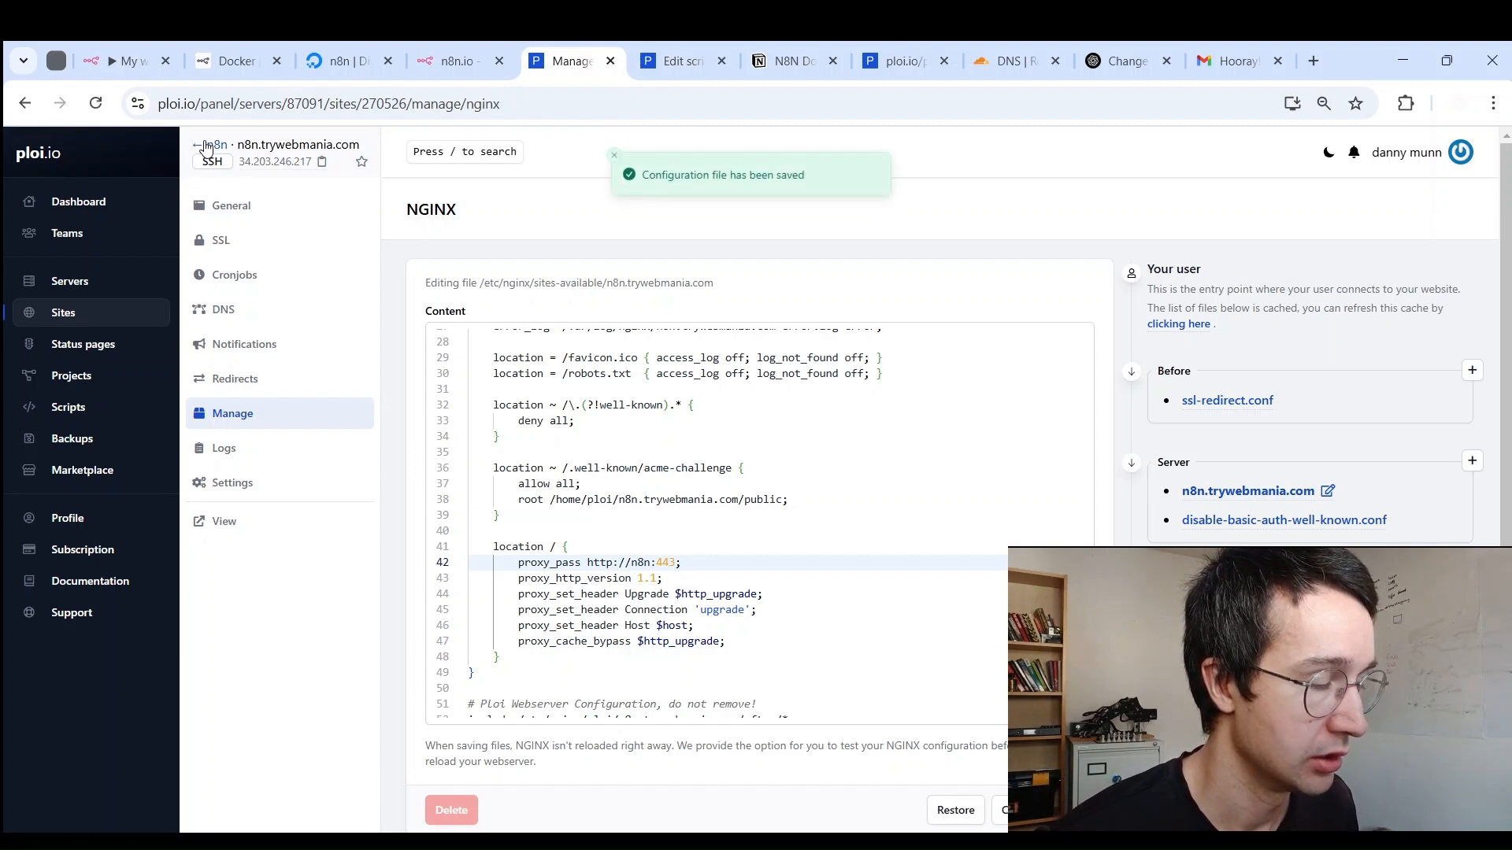
pyautogui.click(205, 147)
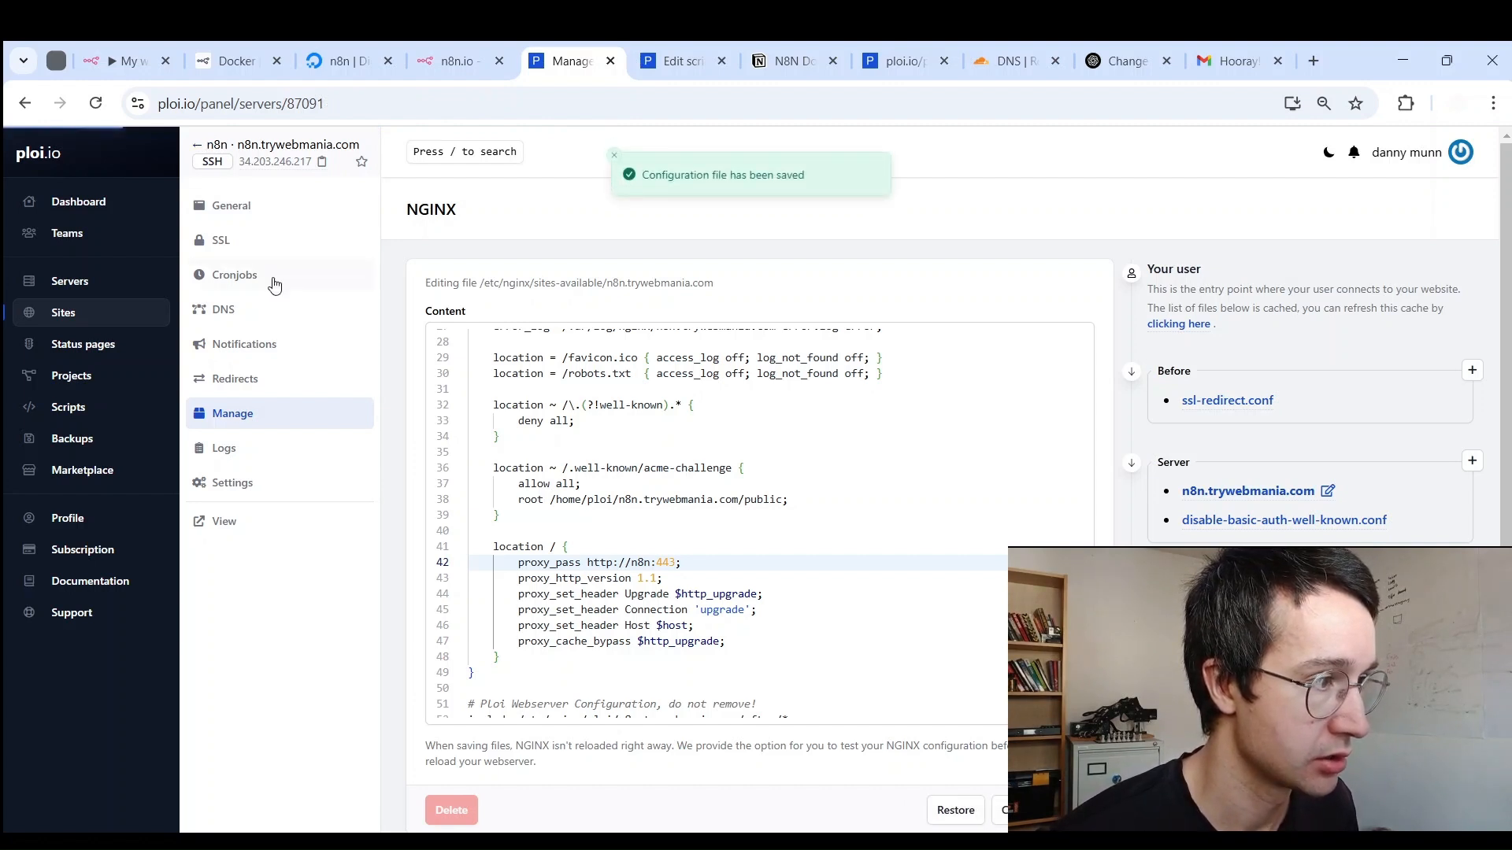
# Step: Run Compose up on the n8n Docker application and confirm it with Ok
pyautogui.click(236, 239)
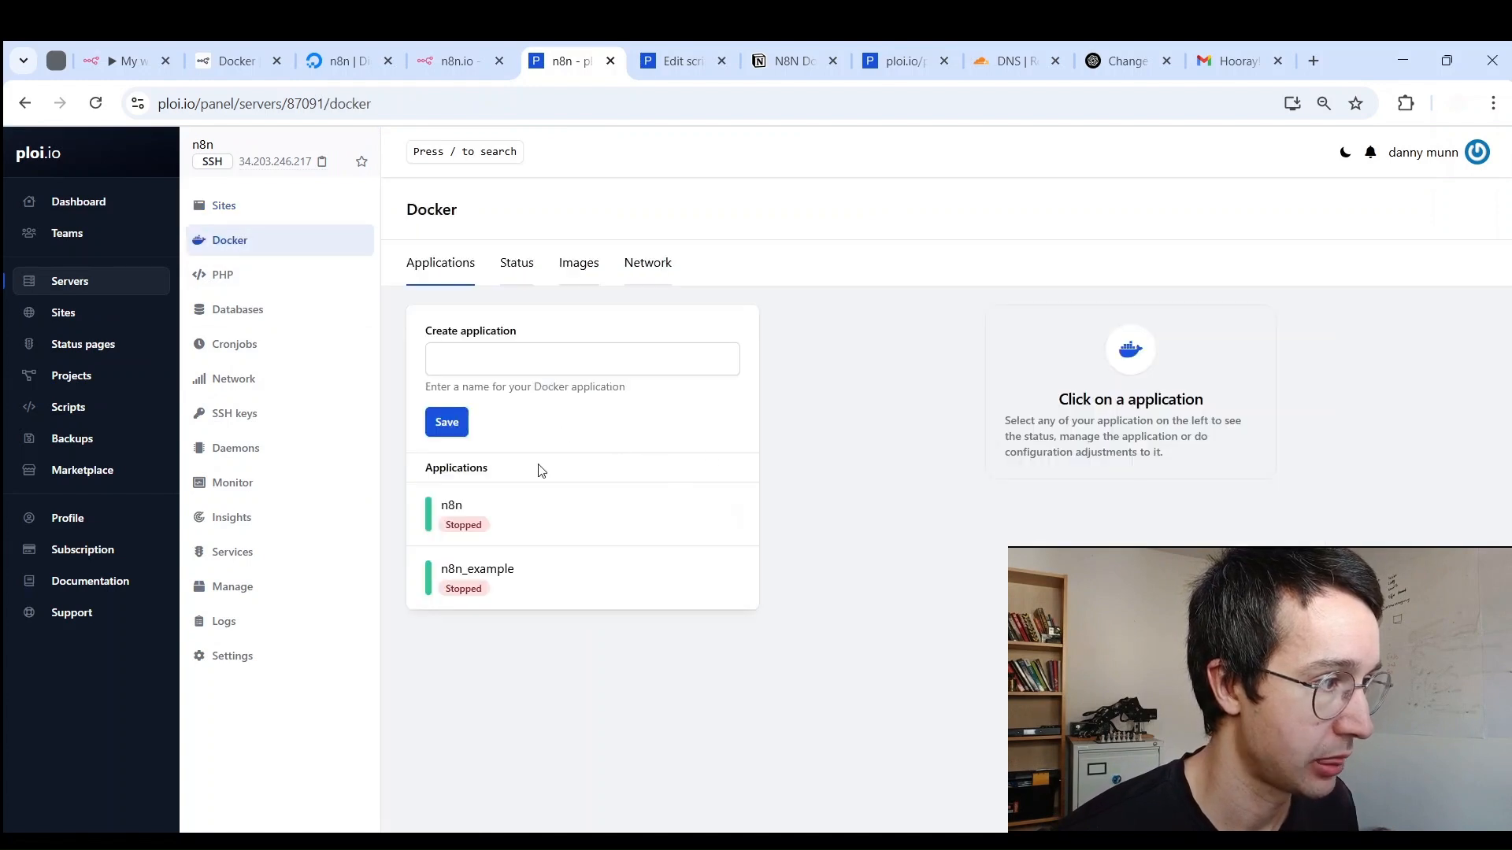
pyautogui.click(530, 508)
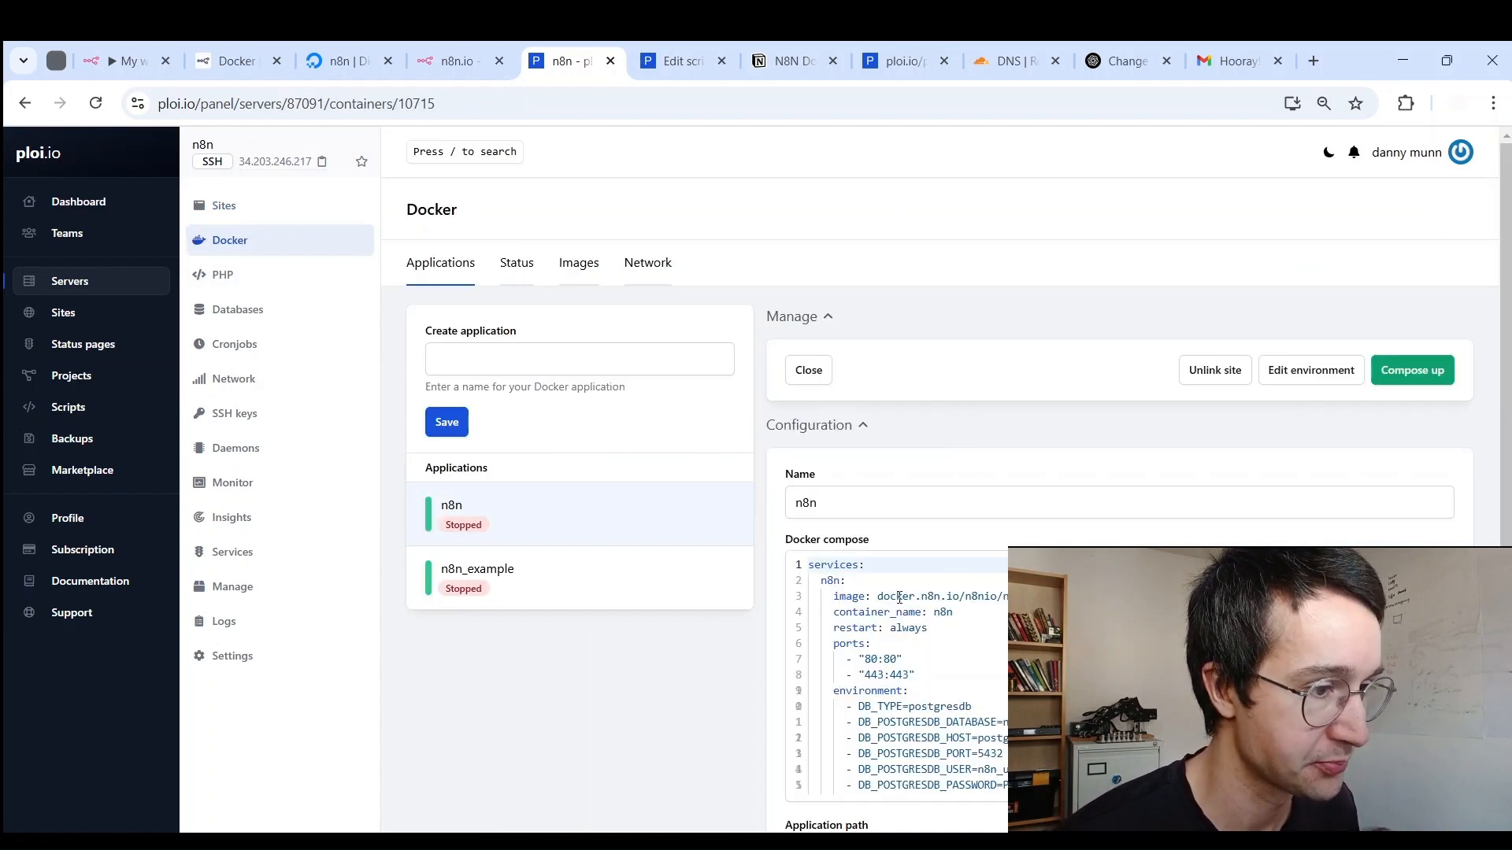
pyautogui.doubleClick(838, 583)
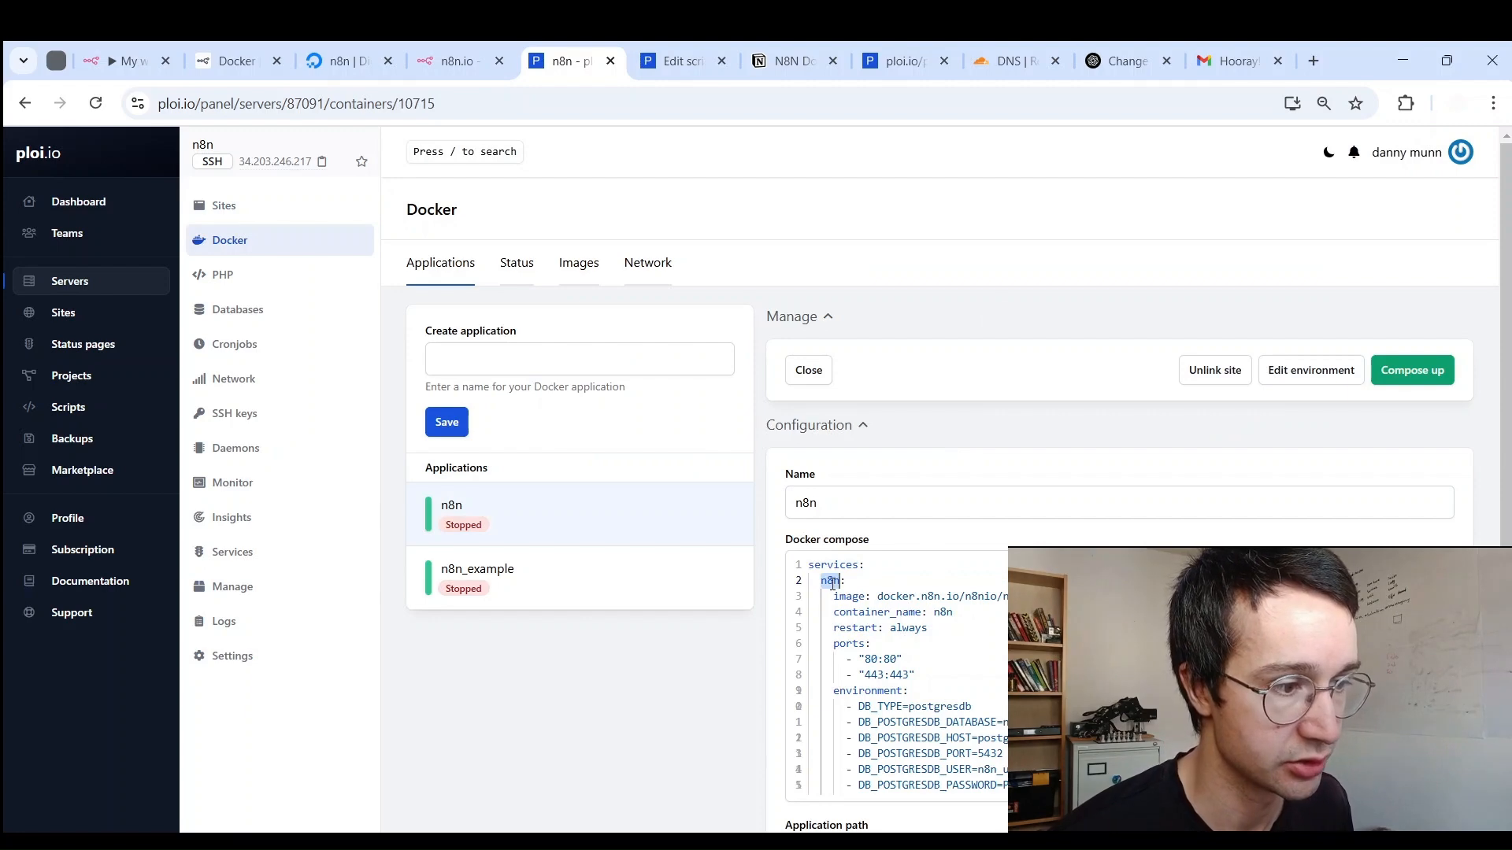
pyautogui.scroll(-4, 745, 533)
pyautogui.scroll(-5, 864, 446)
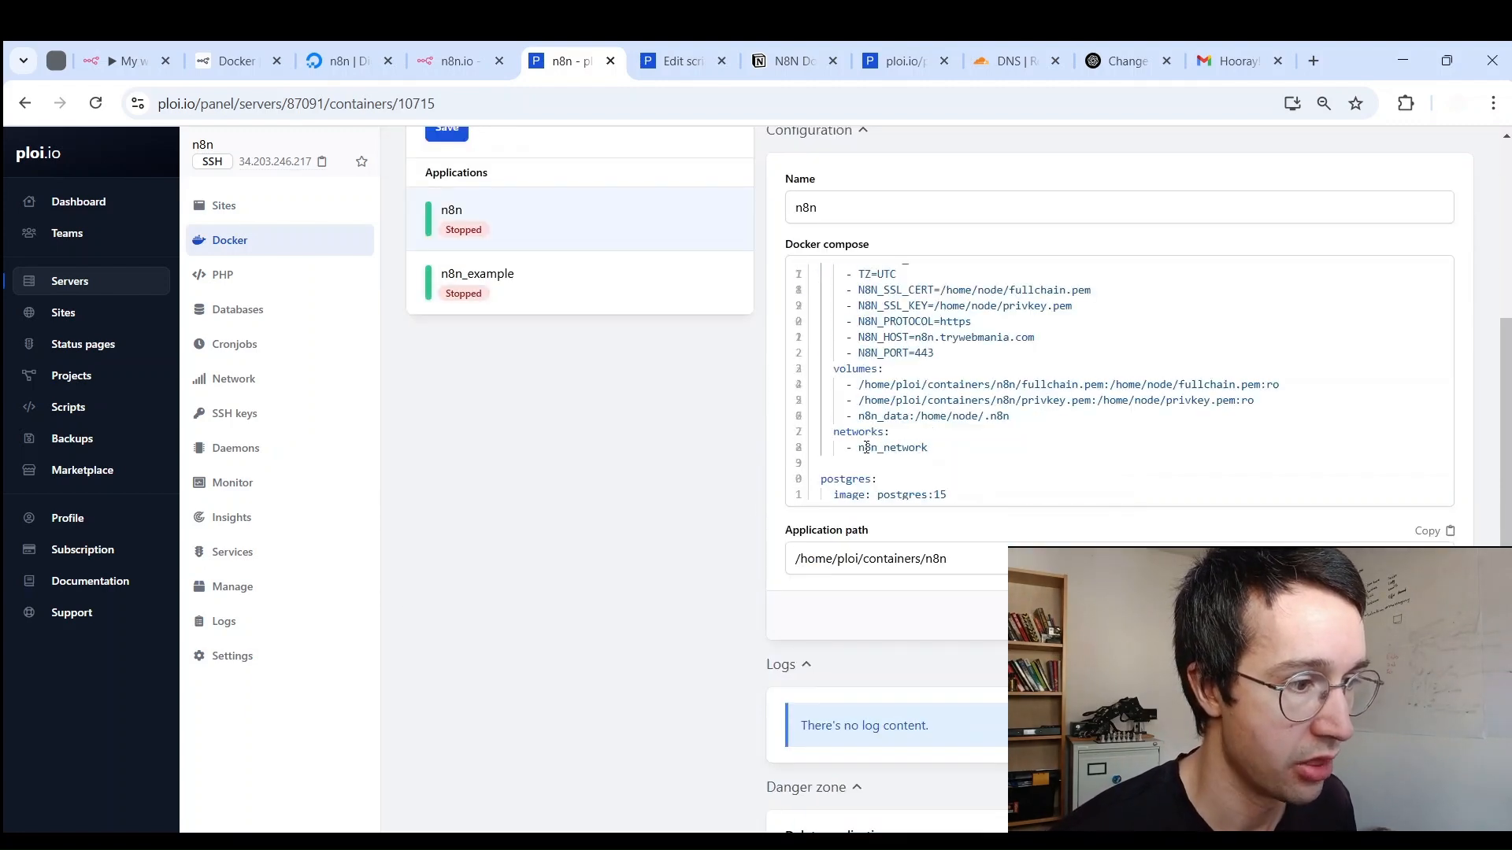
pyautogui.scroll(3, 787, 466)
pyautogui.scroll(4, 768, 472)
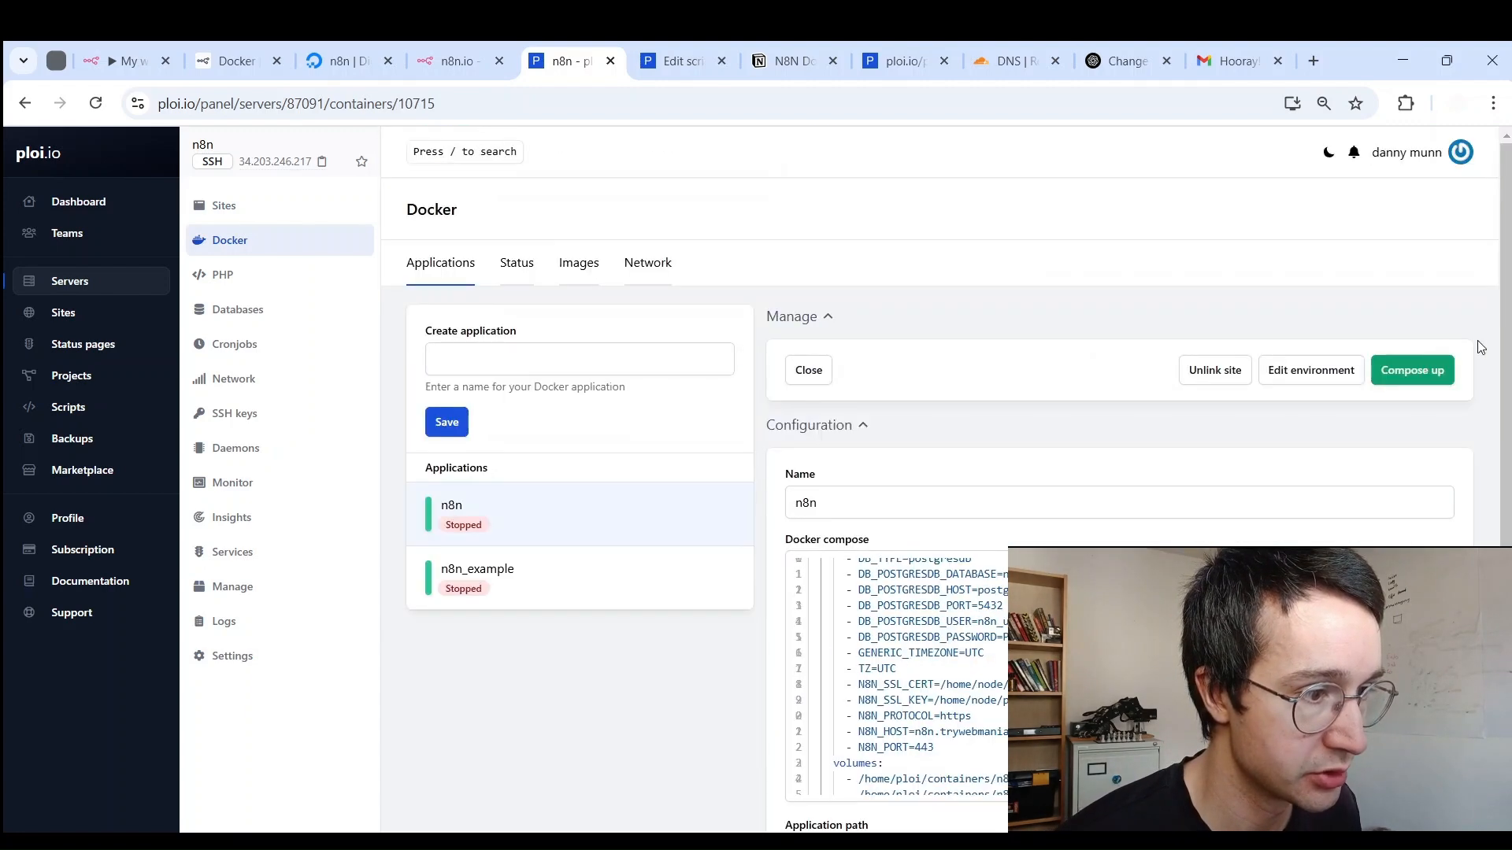
pyautogui.click(1431, 386)
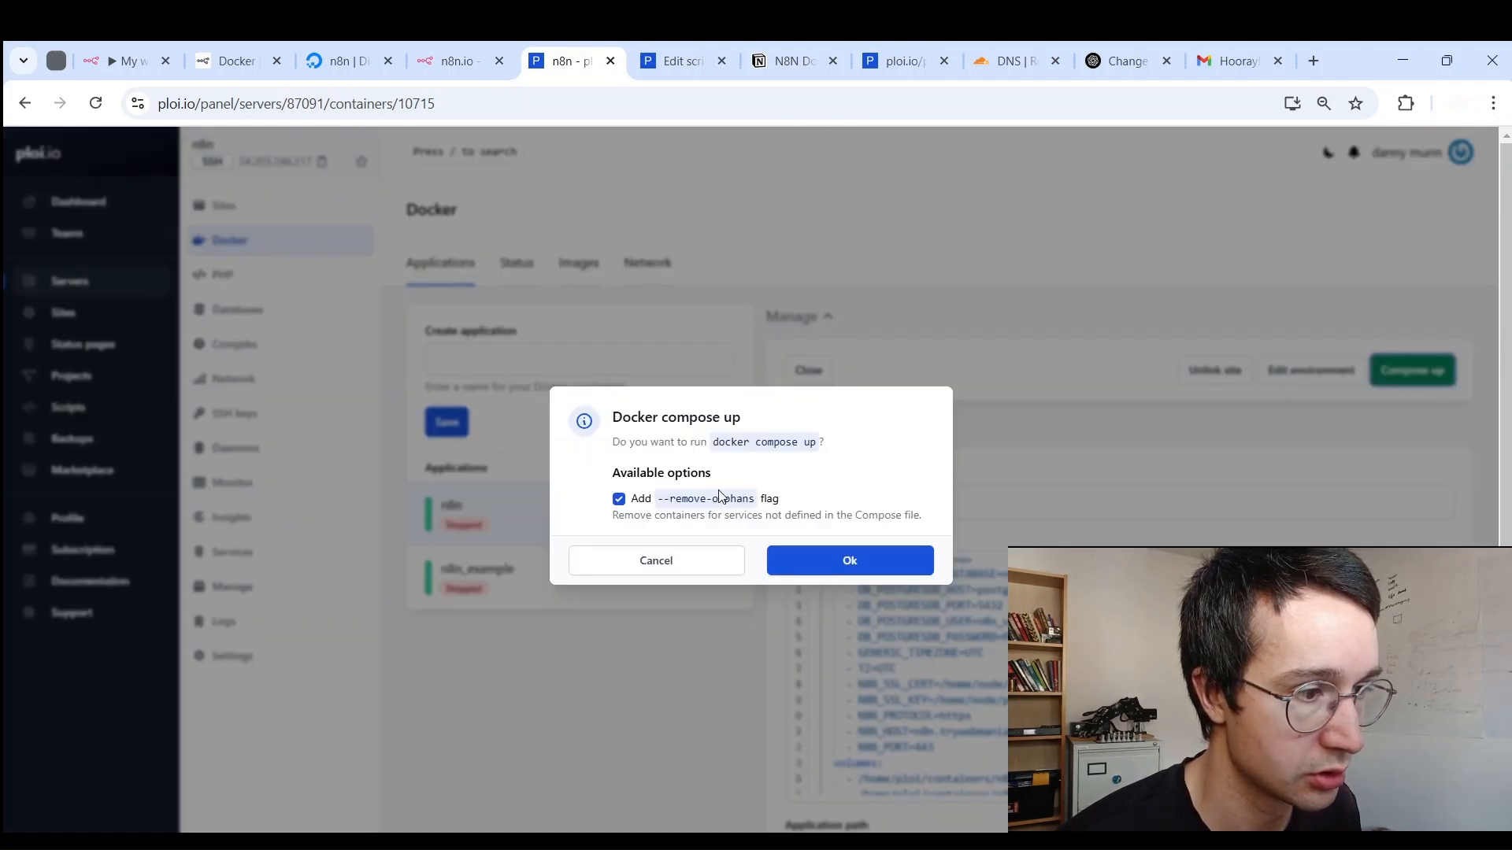
pyautogui.click(823, 561)
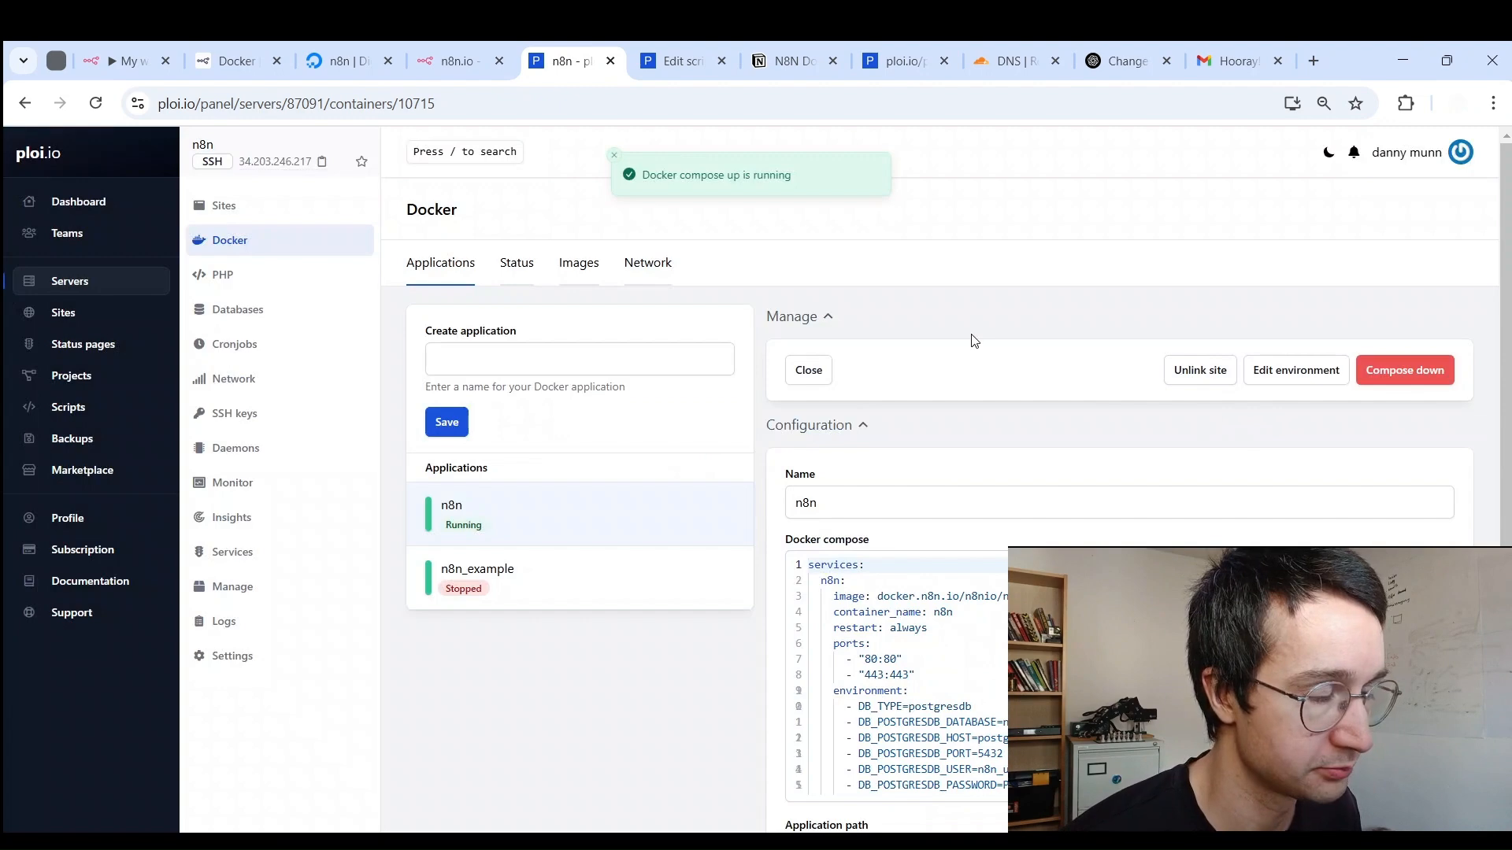
# Step: Scroll the Docker logs and highlight the n8n editor URL showing it is accessible
pyautogui.scroll(-5, 881, 465)
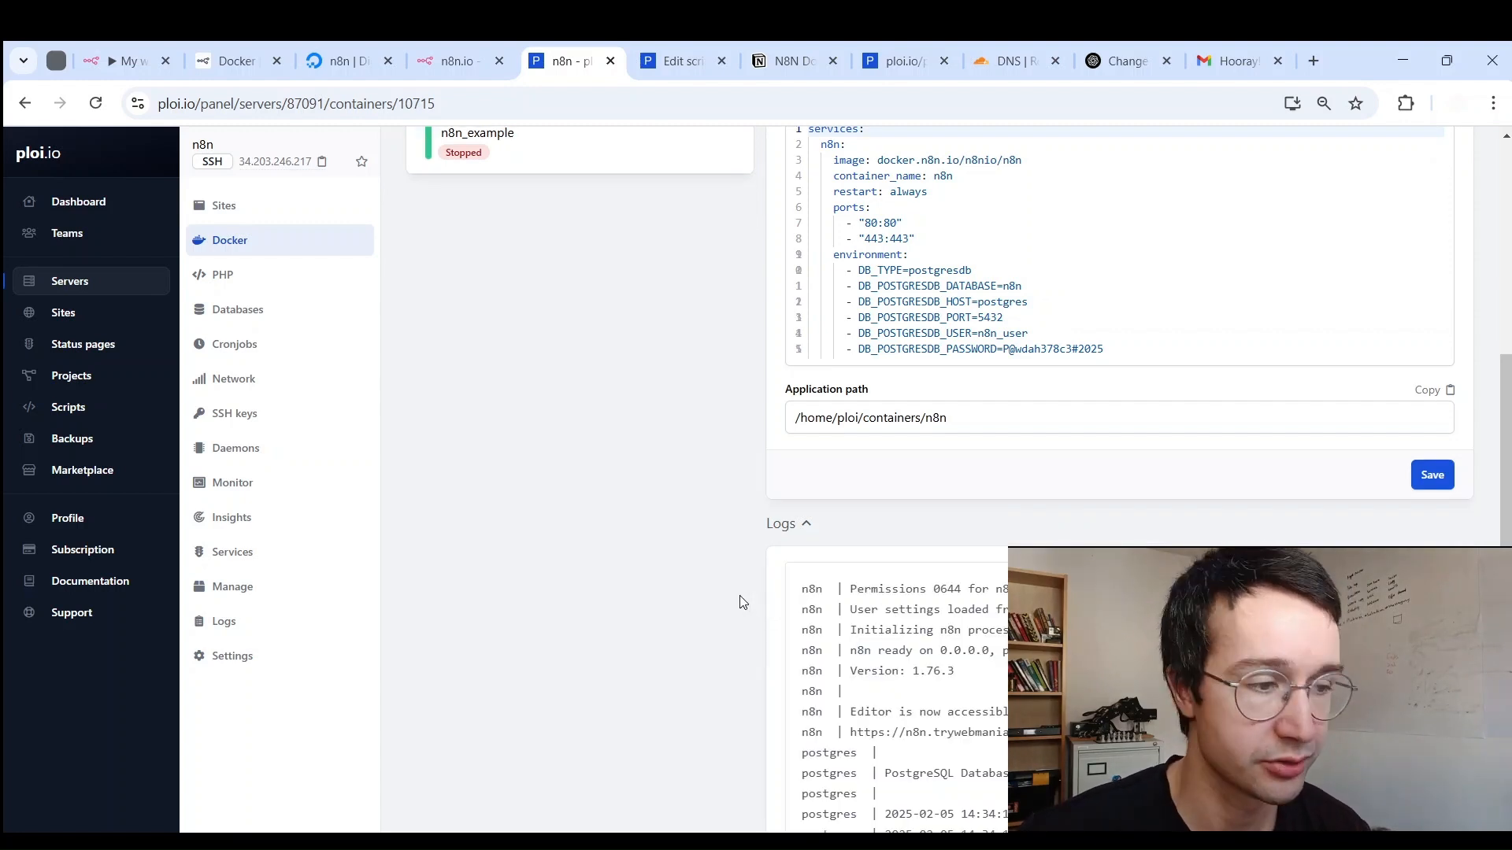
pyautogui.scroll(-3, 787, 563)
pyautogui.scroll(-1, 848, 498)
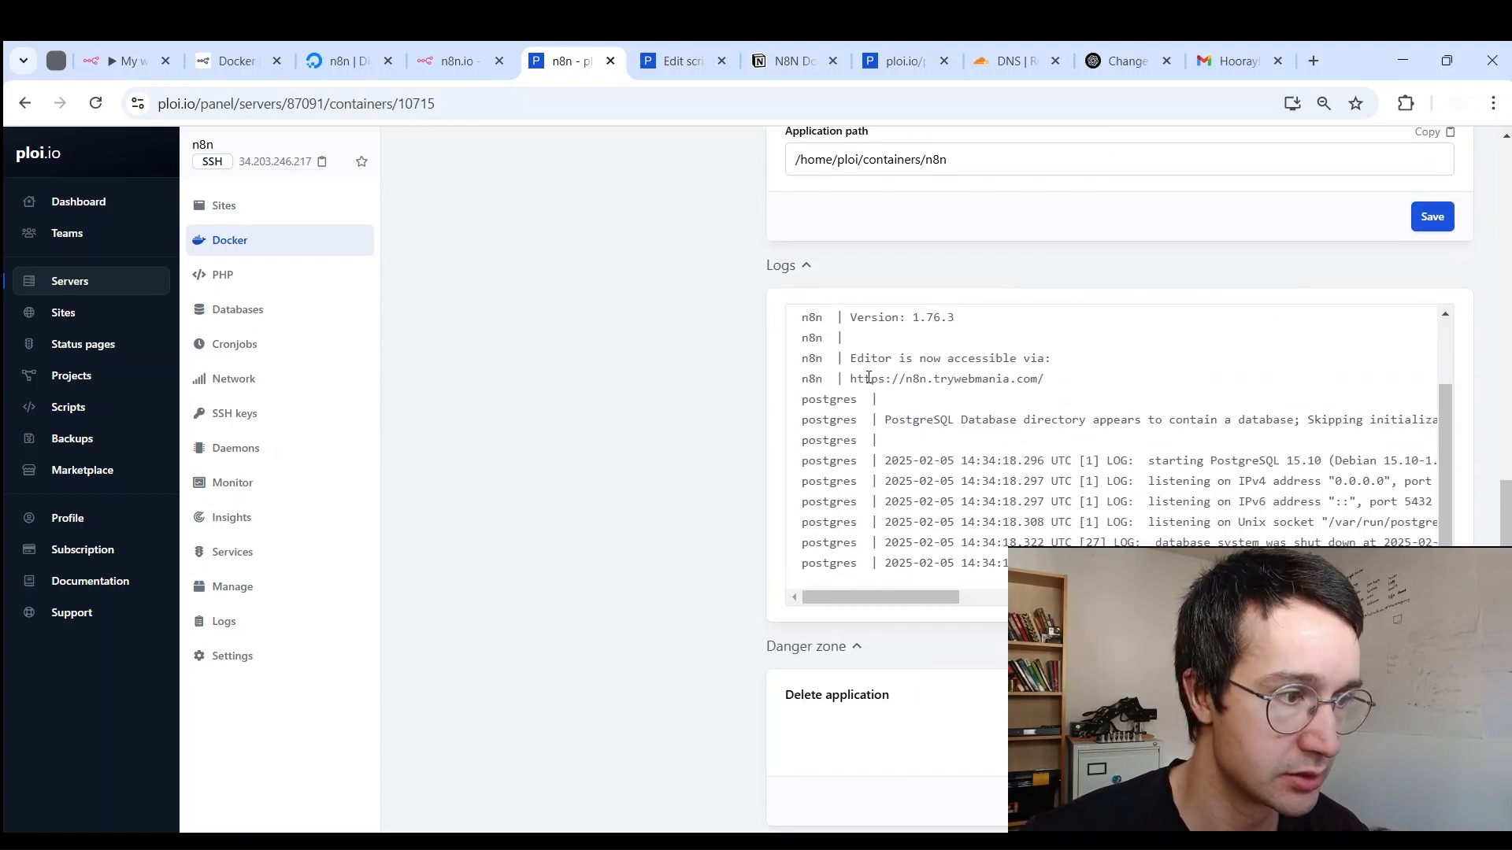
pyautogui.moveTo(850, 379); pyautogui.dragTo(1044, 379)
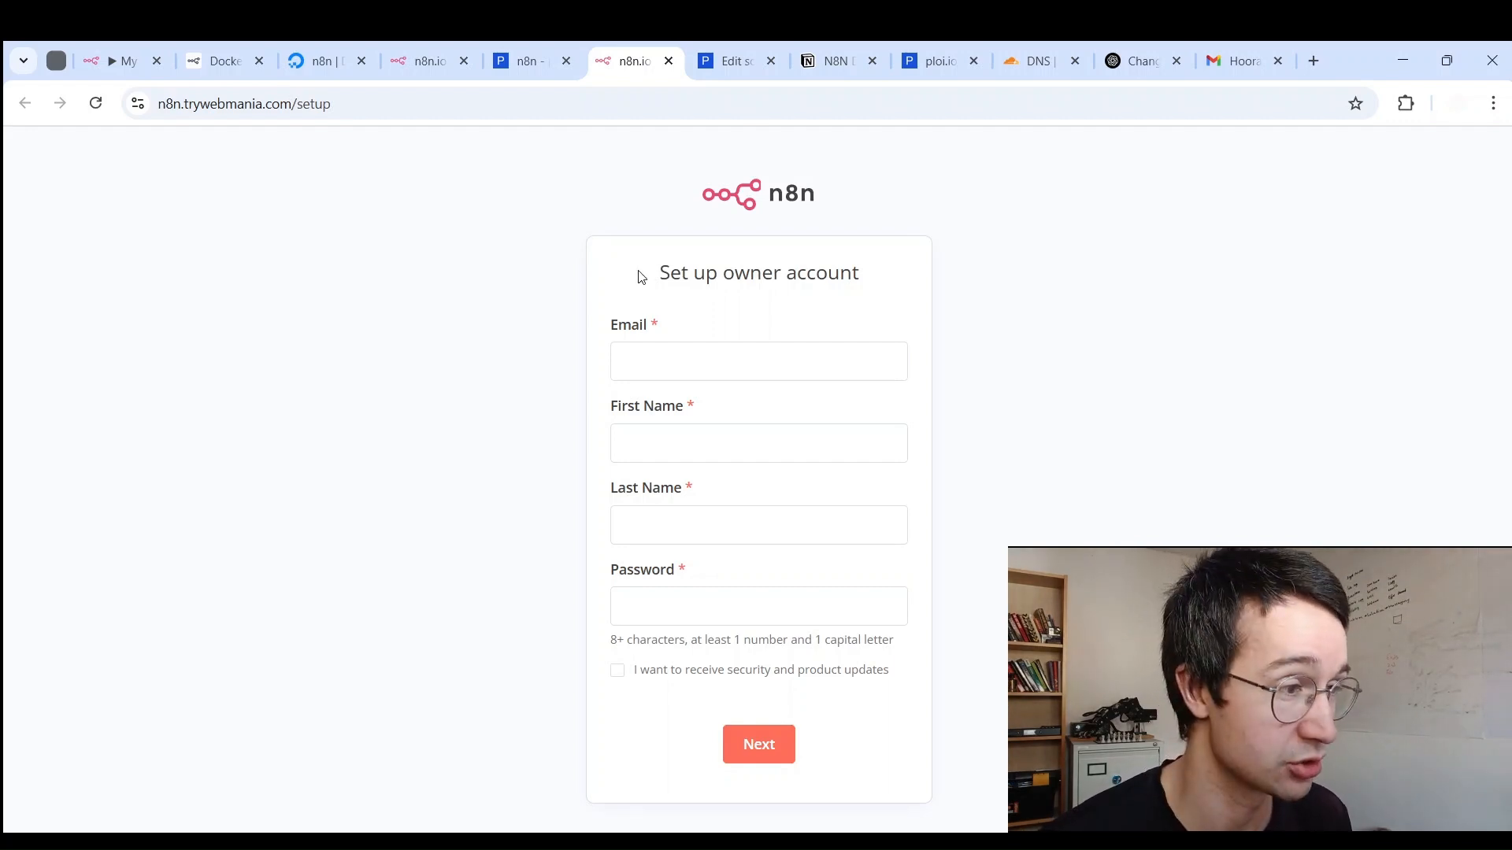
# Step: Enter an example e-mail, first and last name, accept the suggested password, and submit
pyautogui.click(780, 351)
pyautogui.click(828, 590)
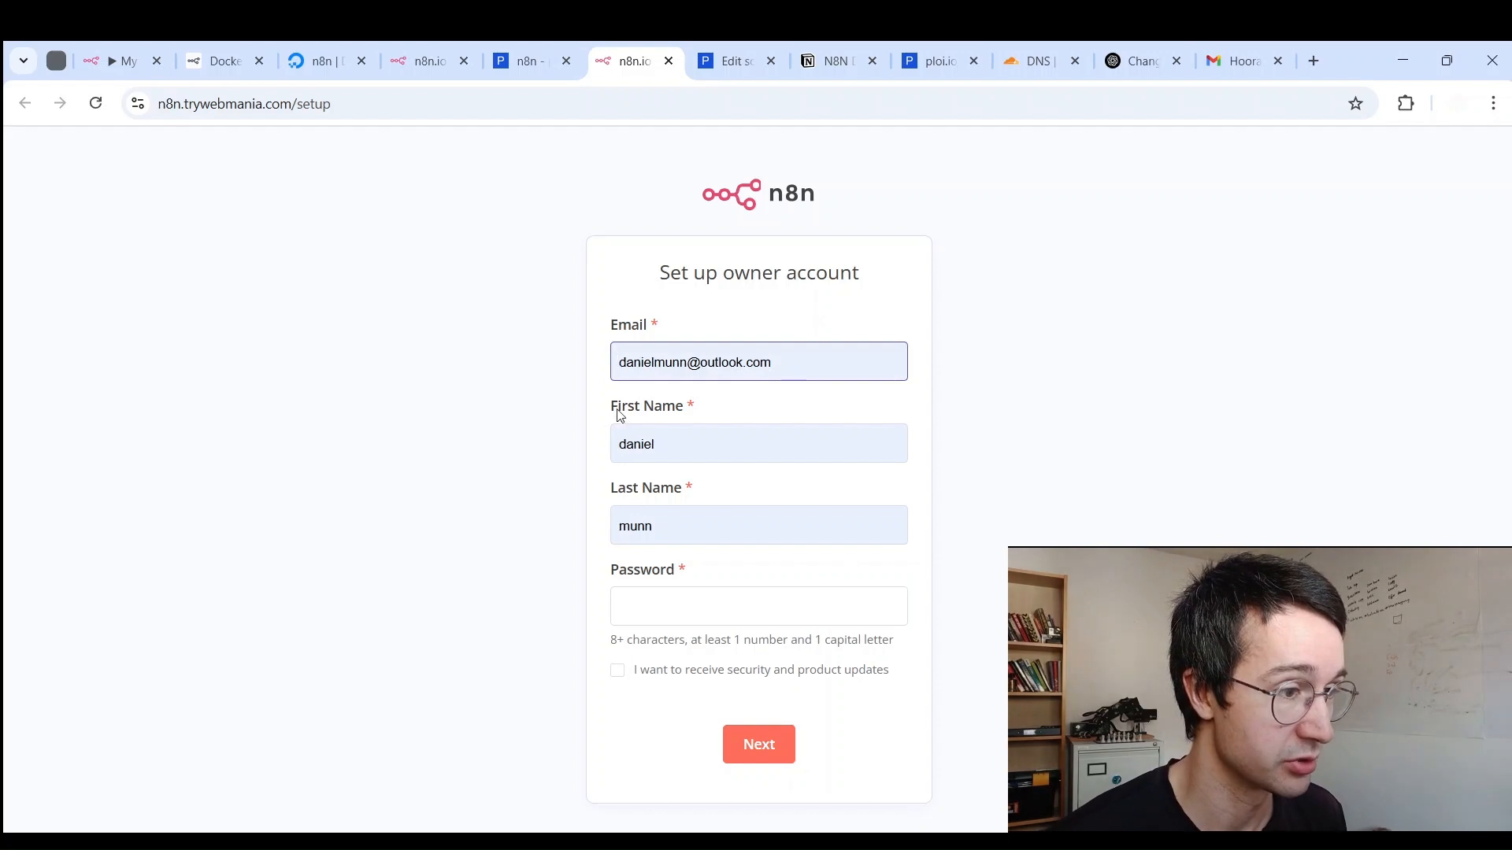
pyautogui.click(584, 352)
pyautogui.click(660, 352)
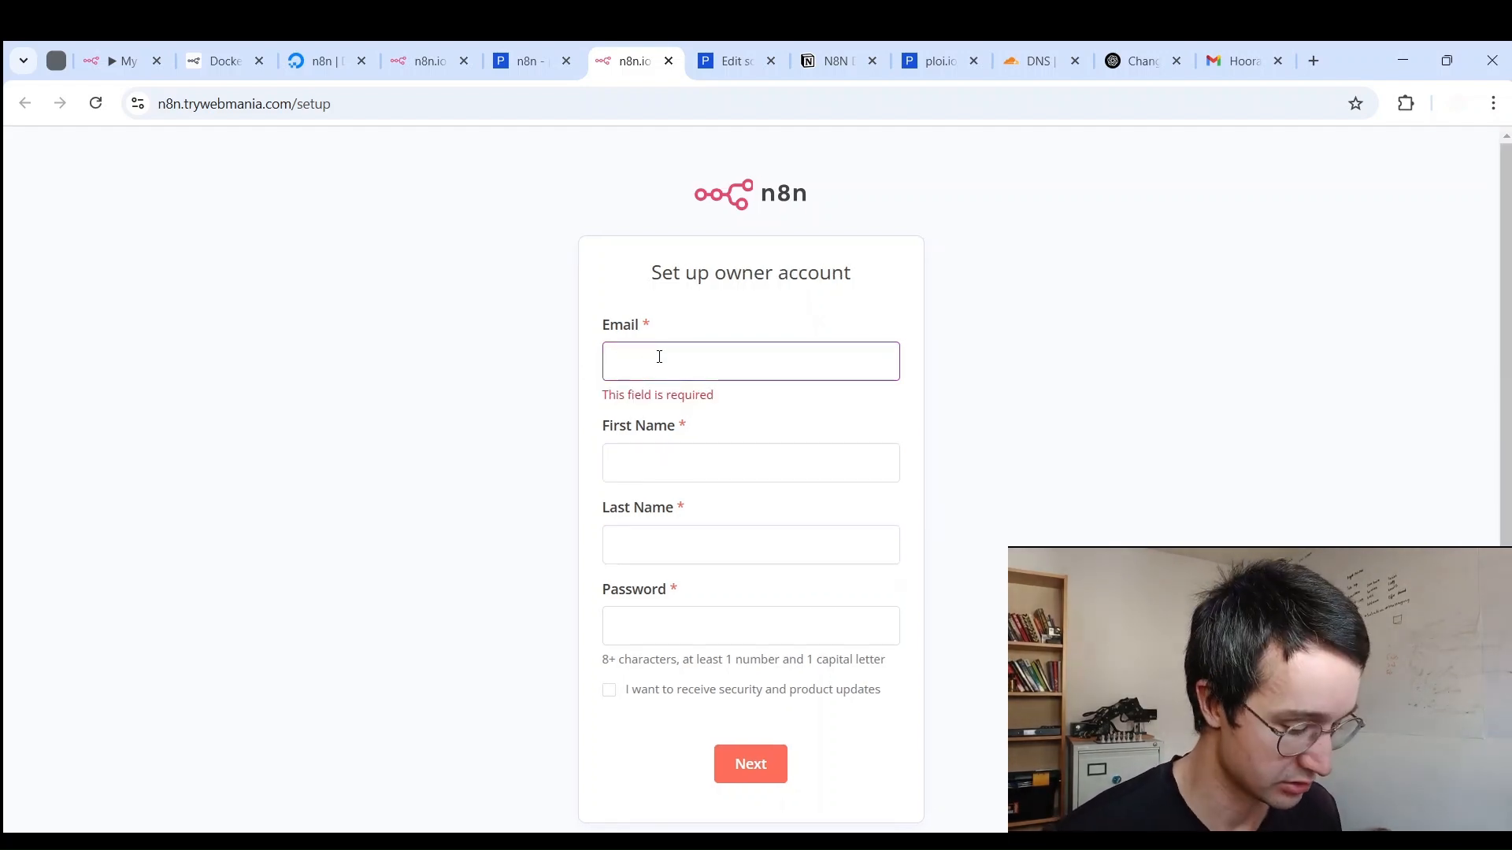
pyautogui.write('test@')
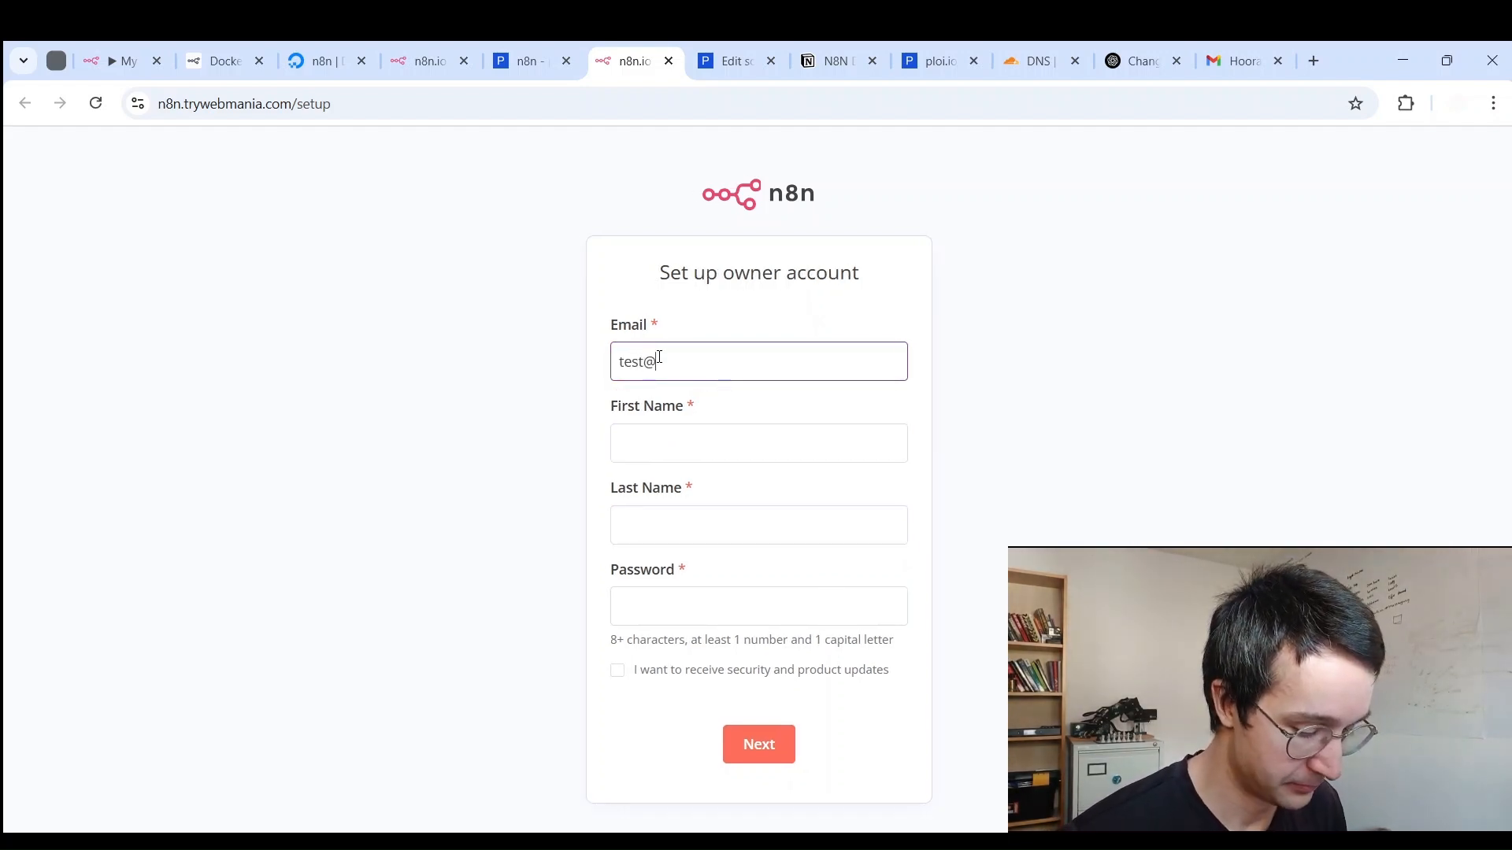
pyautogui.write('example.com')
pyautogui.press('Tab')
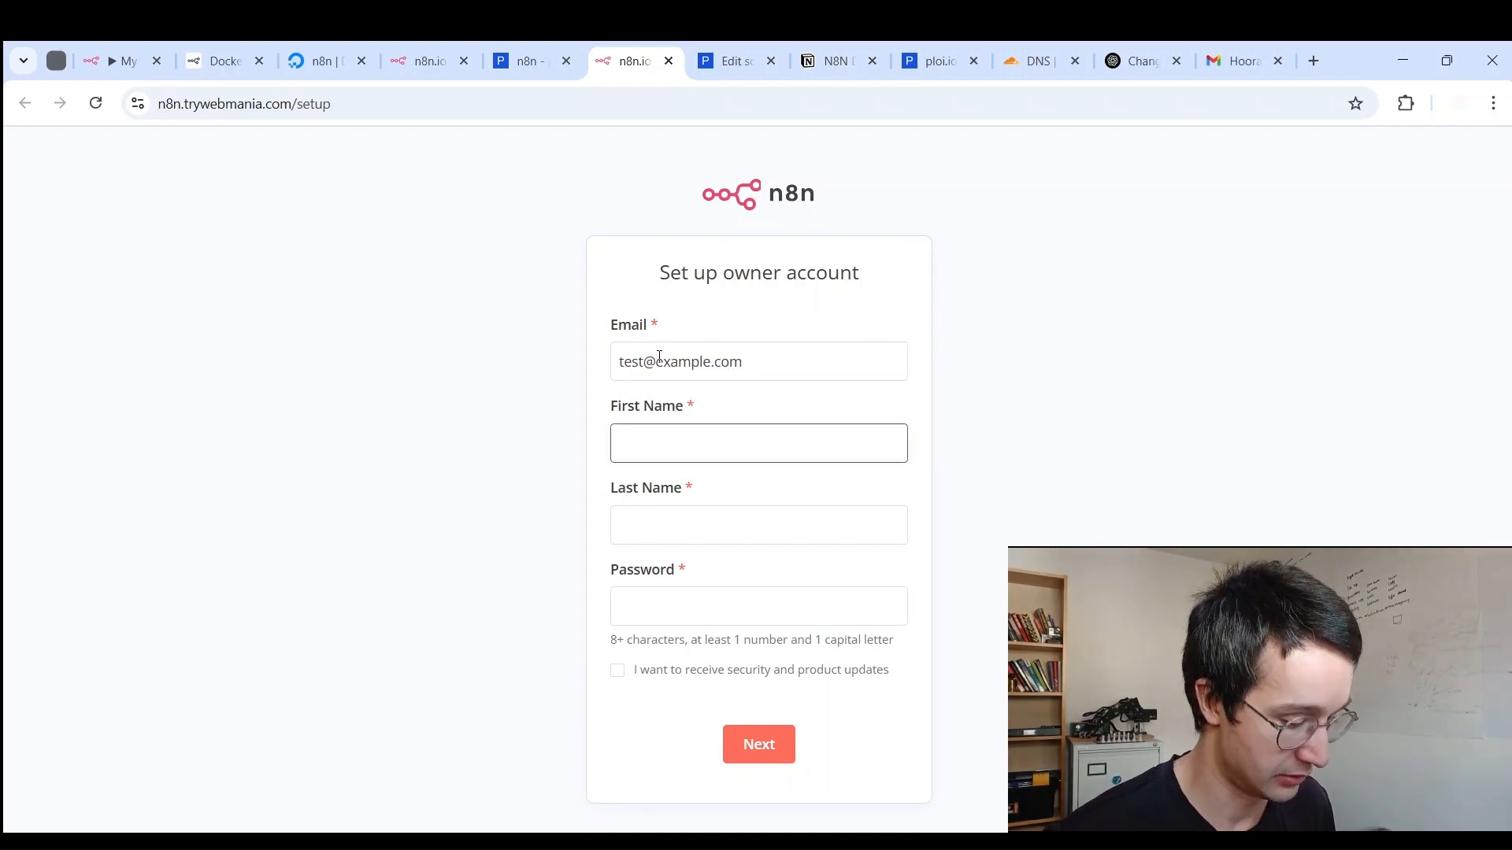
pyautogui.press('Tab')
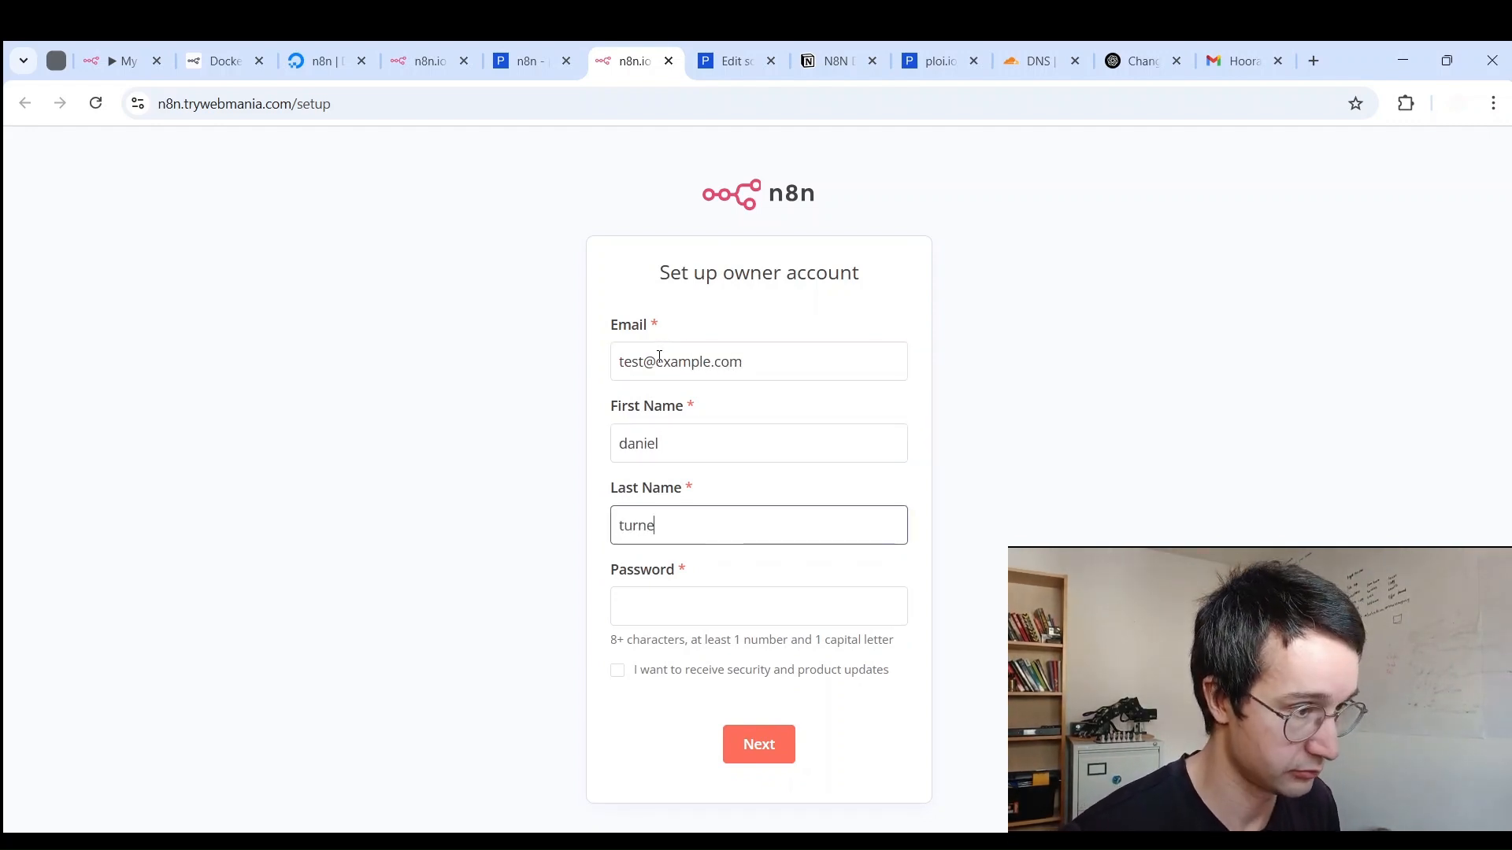
pyautogui.press('Tab')
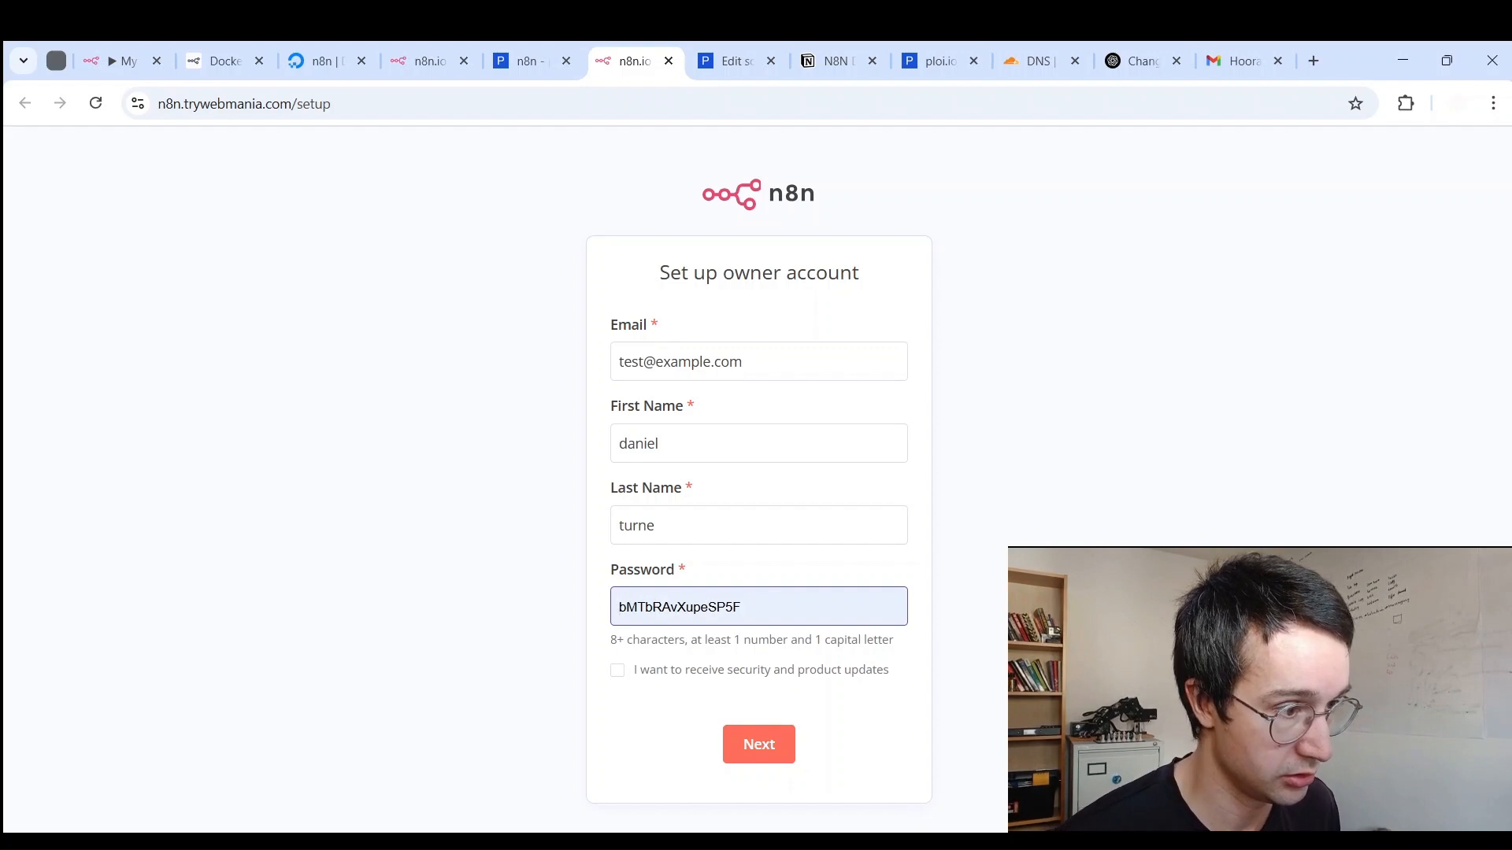
pyautogui.press('Return')
pyautogui.click(738, 750)
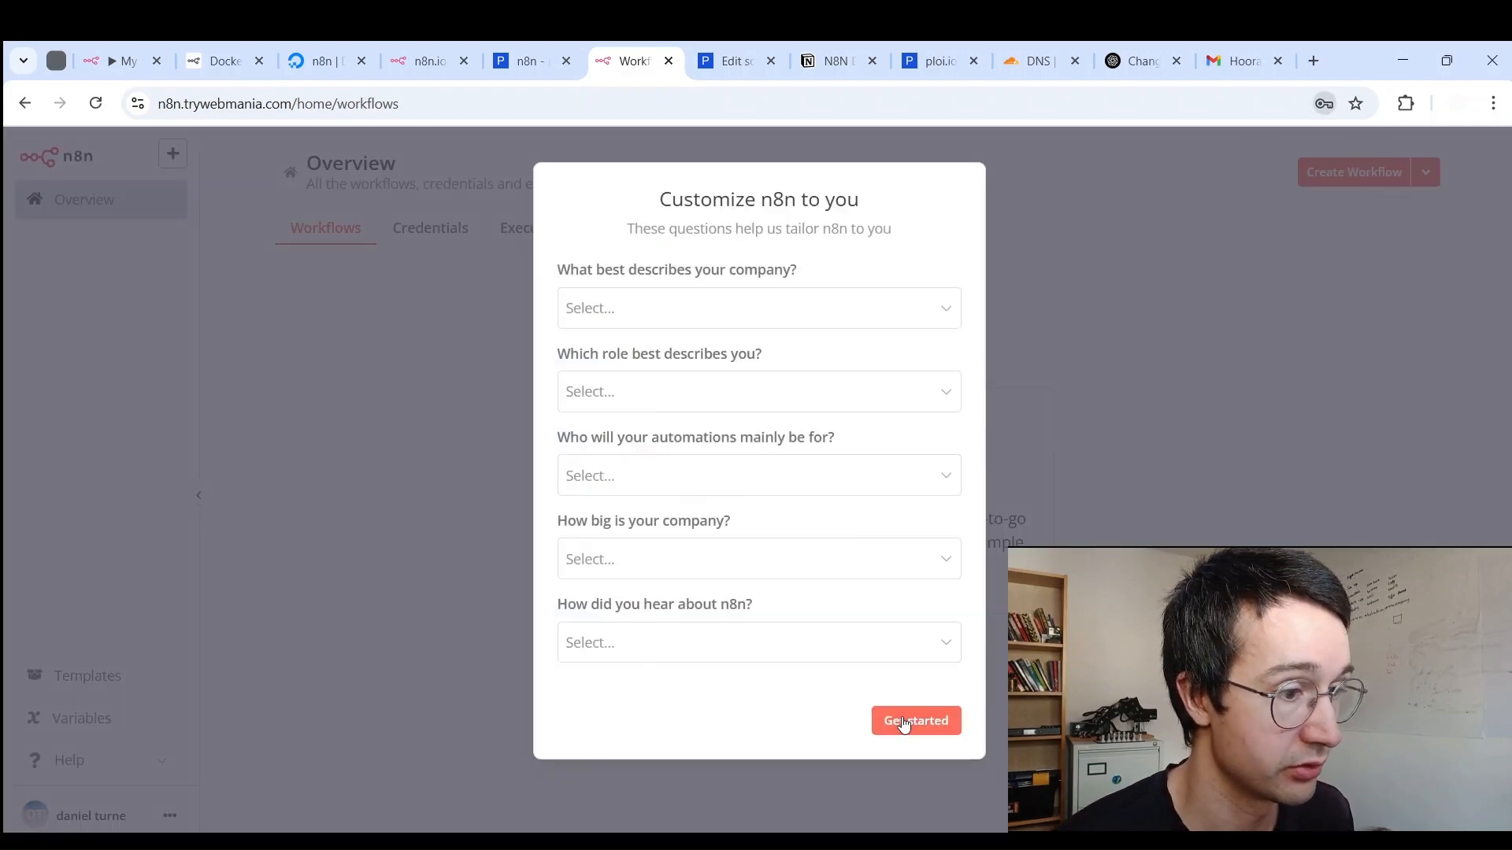
# Step: Answer the n8n questionnaire: Ecommerce, Customer support, Myself, Less than 20 people, and Twitter
pyautogui.click(673, 308)
pyautogui.click(674, 403)
pyautogui.click(677, 405)
pyautogui.click(679, 480)
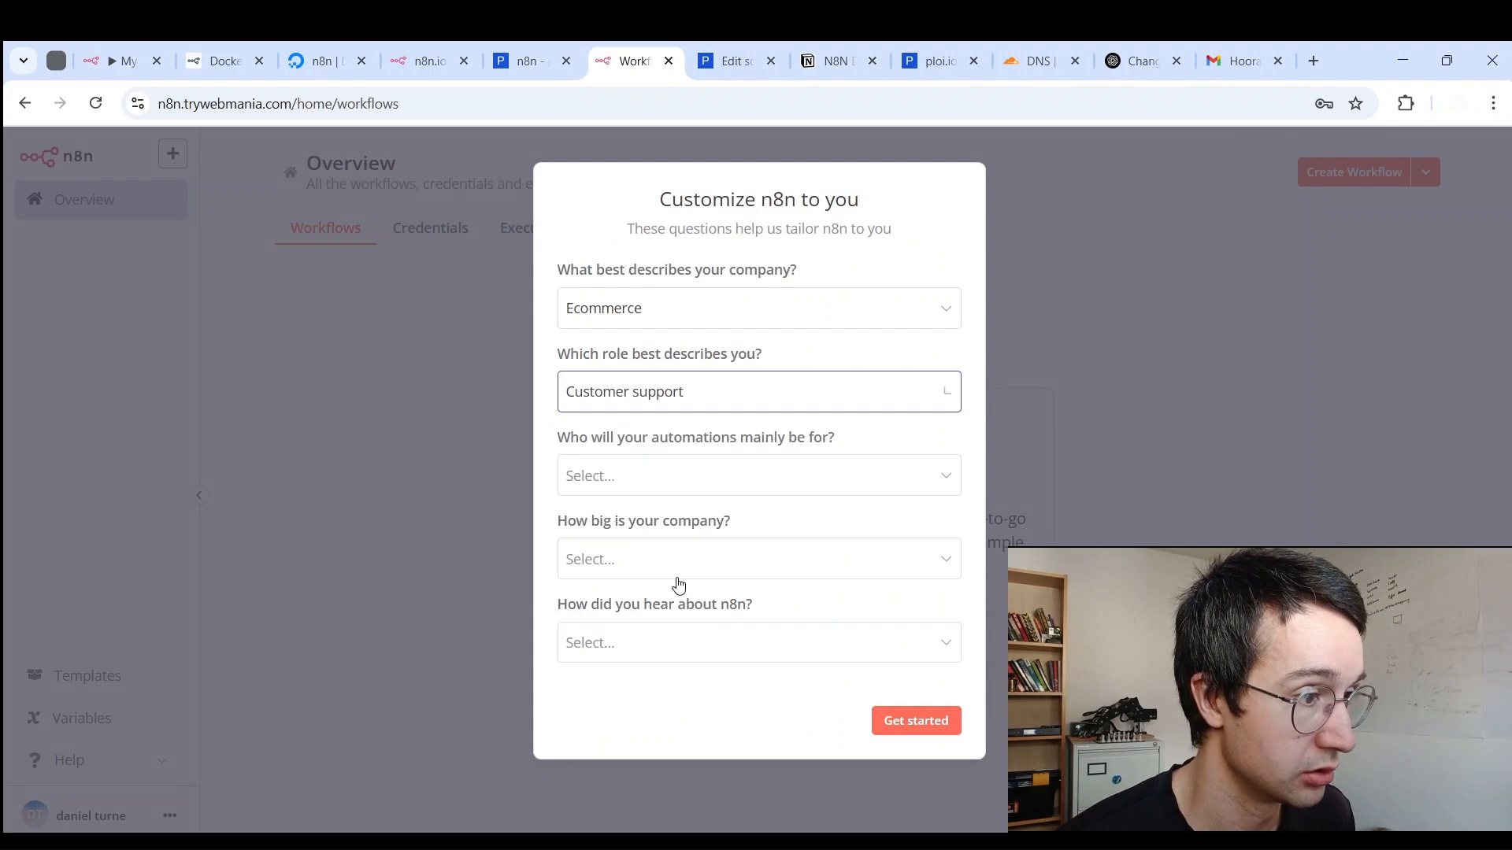
pyautogui.click(679, 476)
pyautogui.click(654, 529)
pyautogui.click(647, 561)
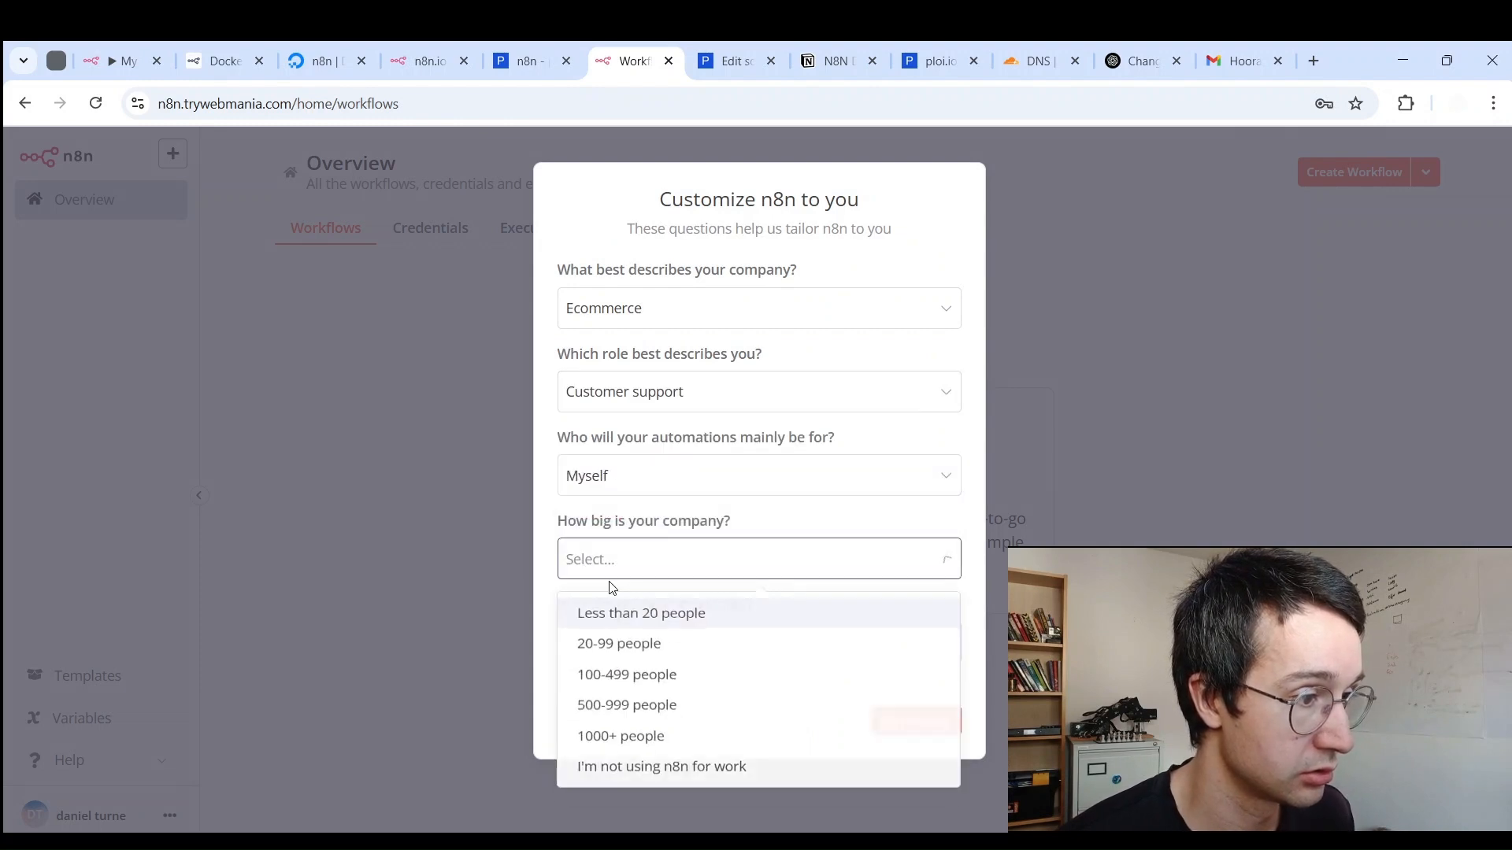
pyautogui.click(612, 613)
pyautogui.click(611, 643)
pyautogui.click(622, 393)
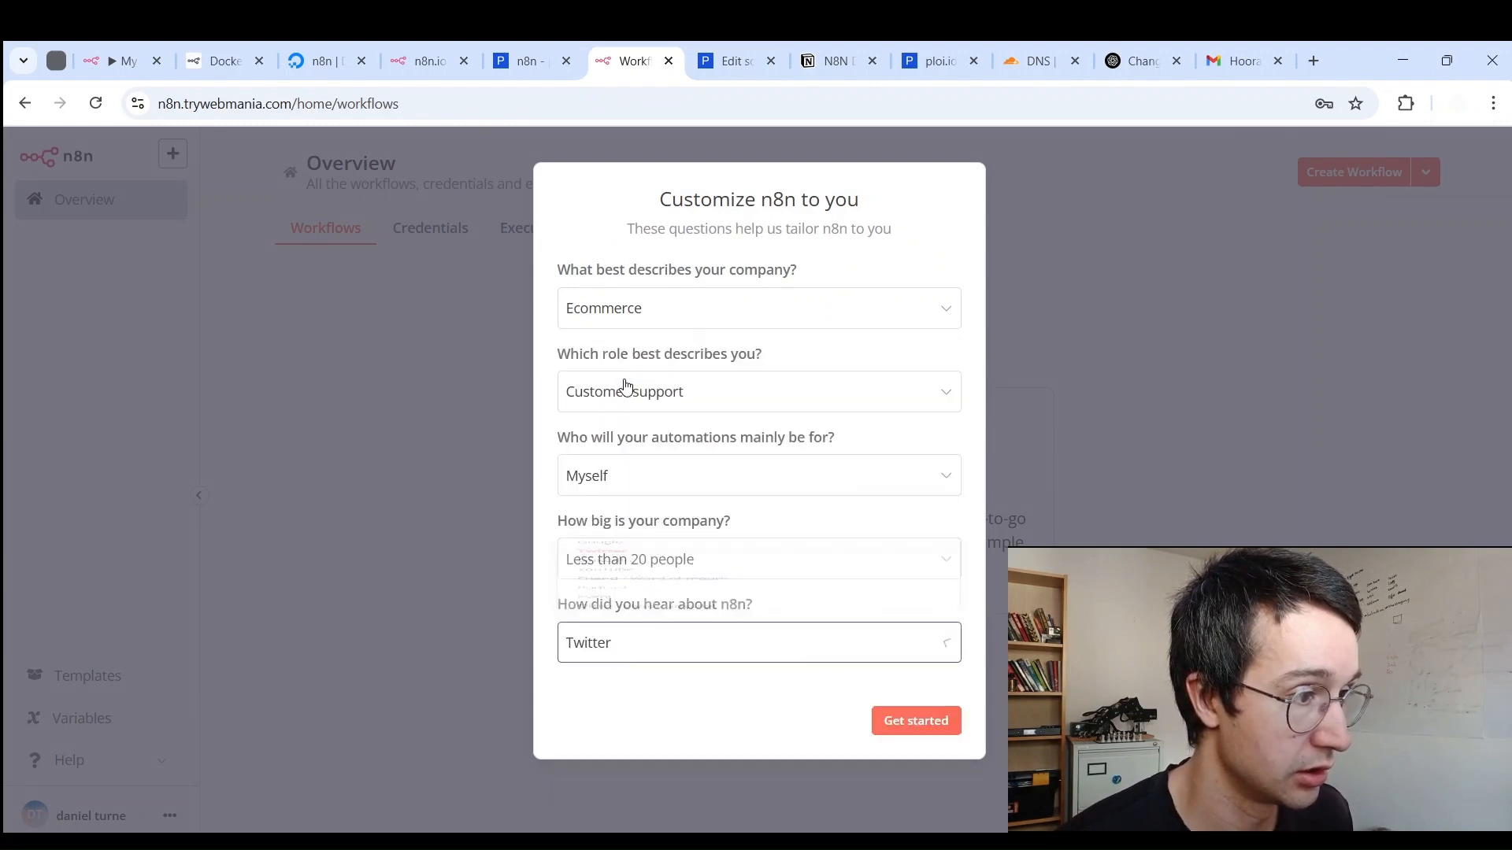
# Step: Submit the answers and skip the free licence key offer to reach the Overview
pyautogui.click(895, 719)
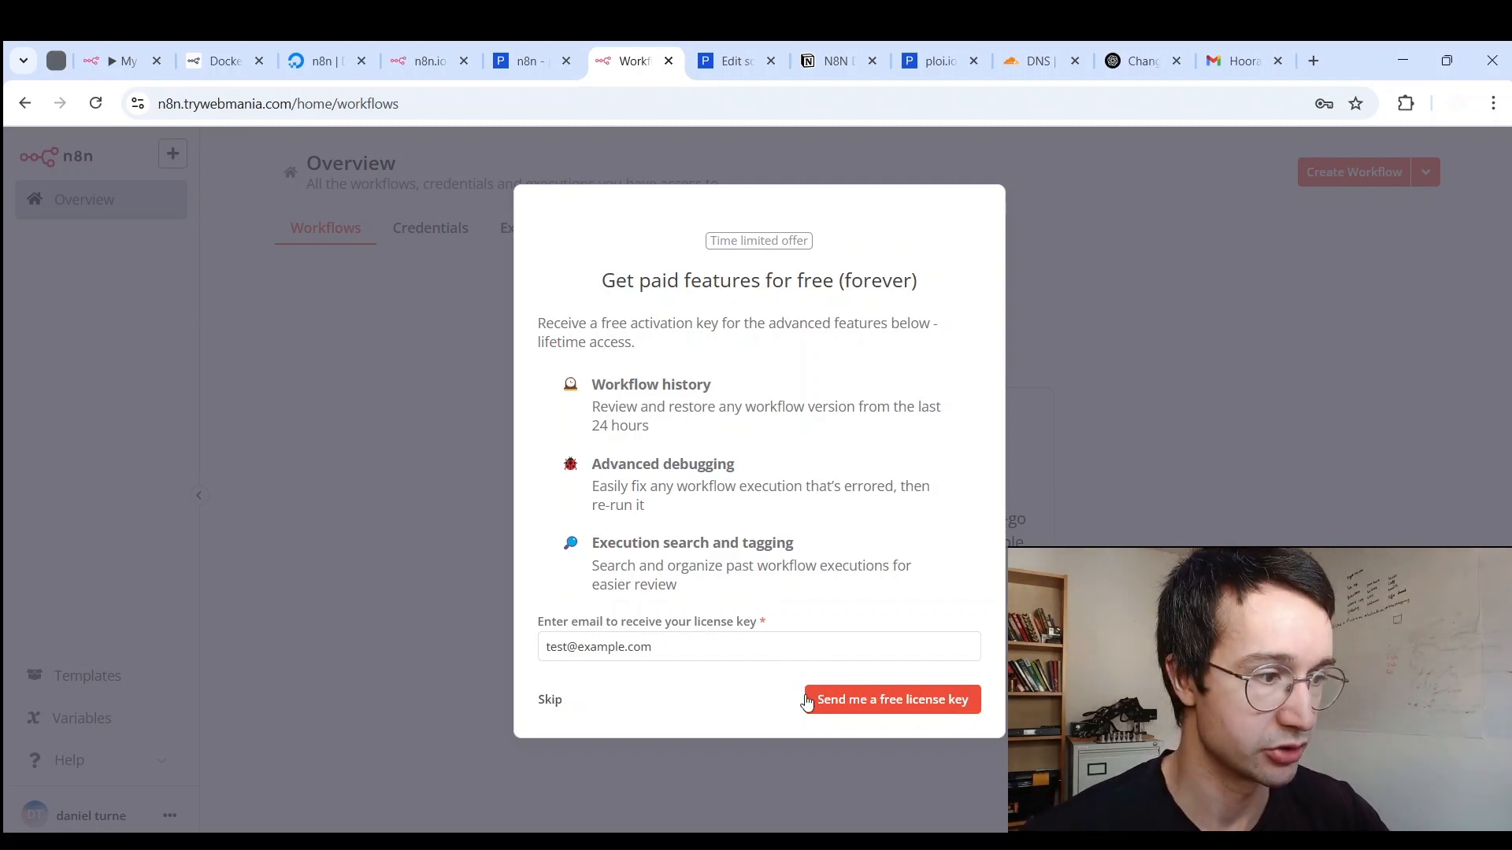
pyautogui.moveTo(657, 652); pyautogui.dragTo(336, 589)
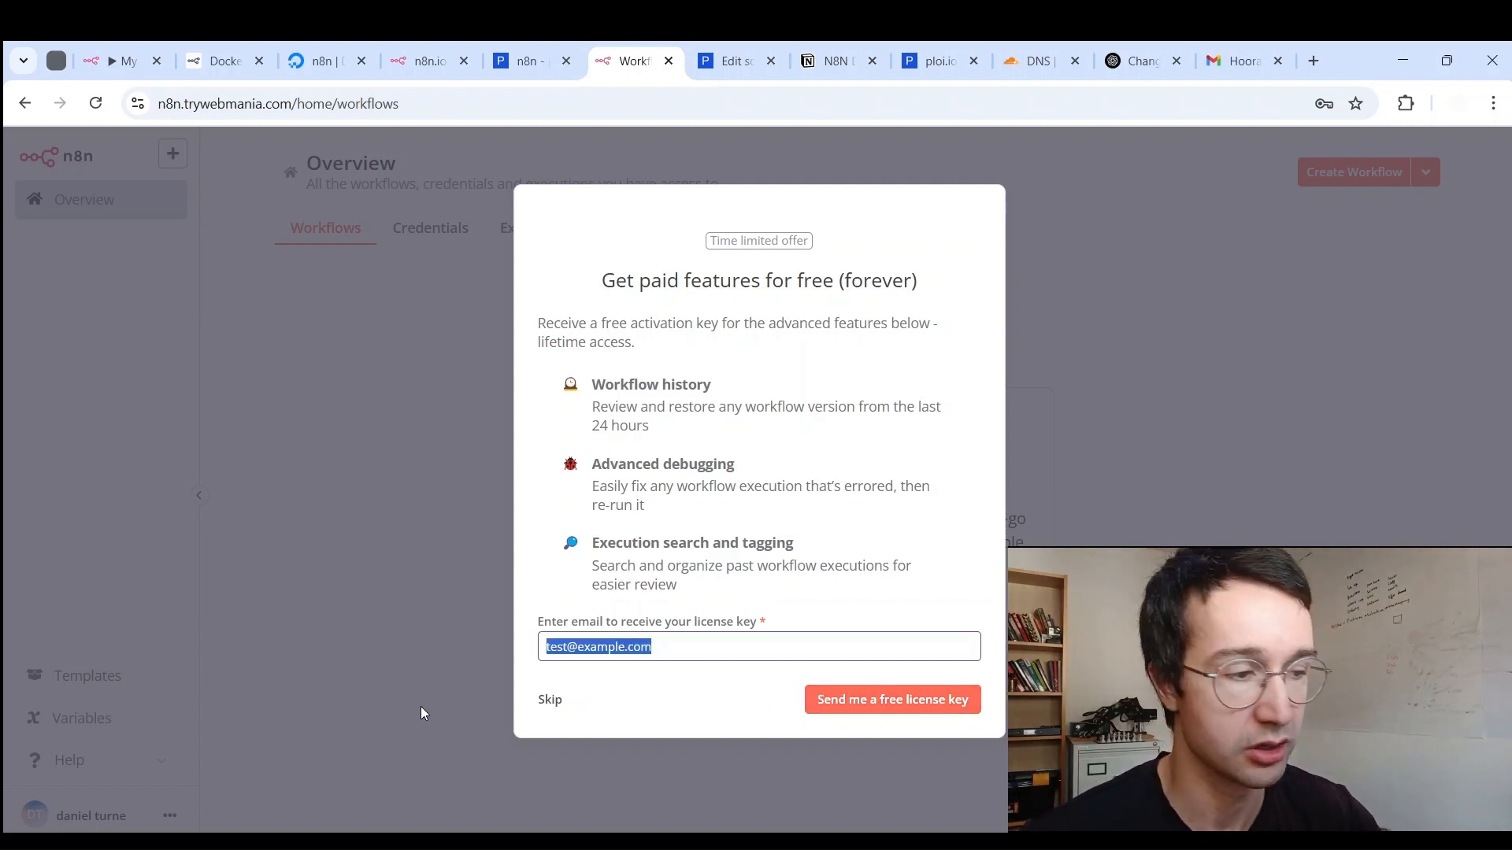
pyautogui.click(561, 707)
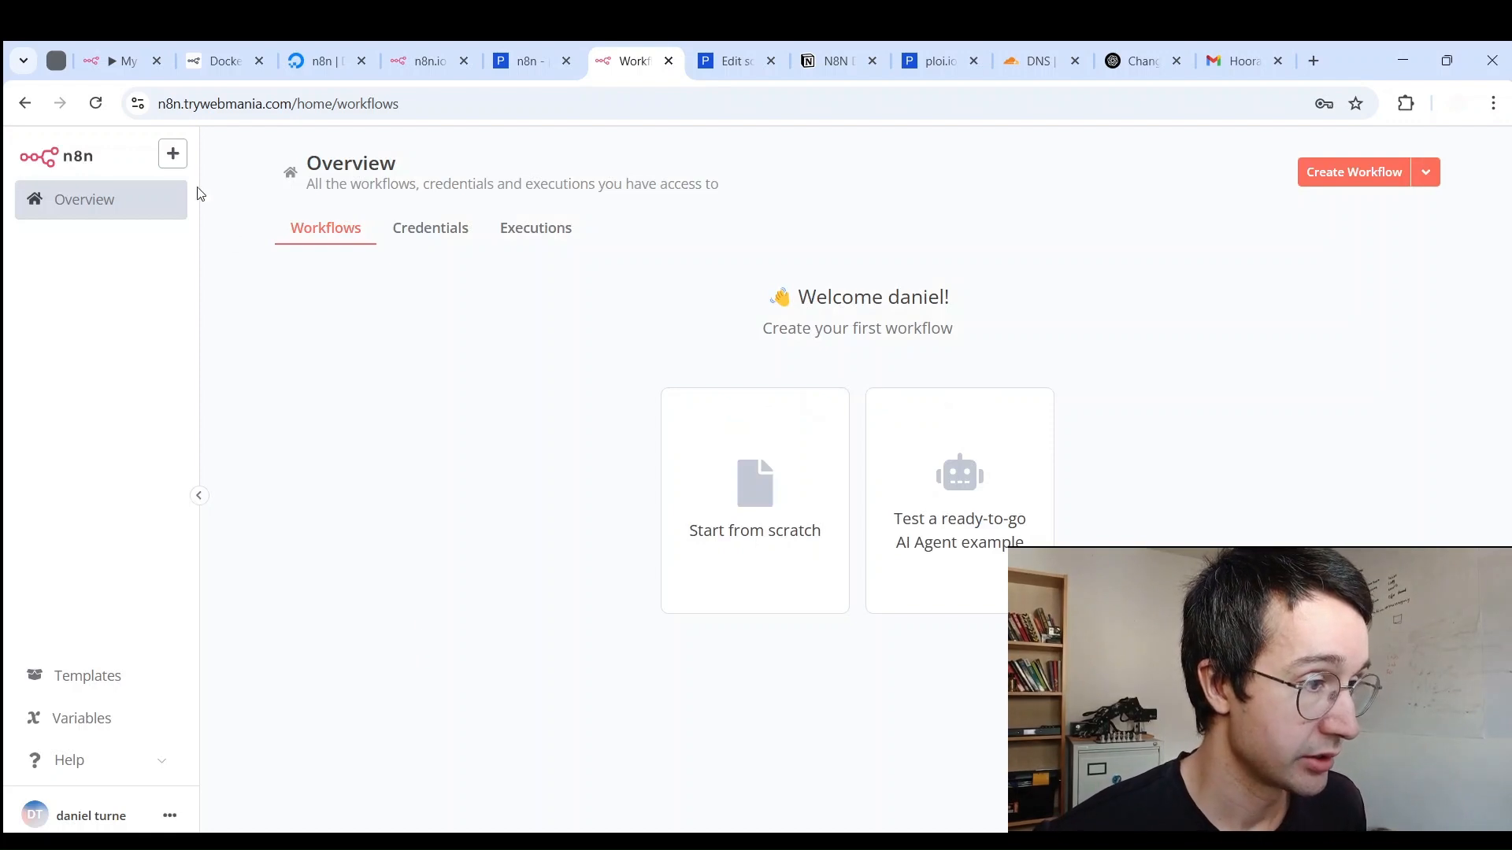